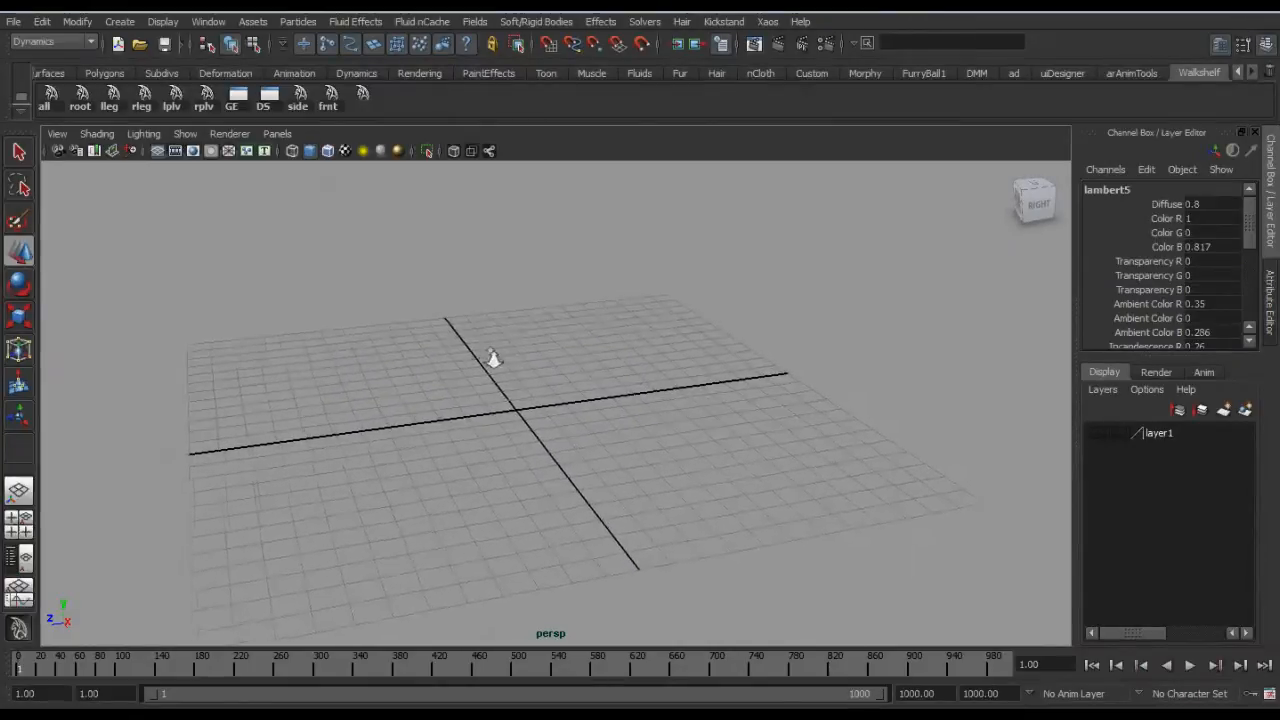
Step: Draw a four-point EP curve across the grid behind the origin and finish it
click(120, 21)
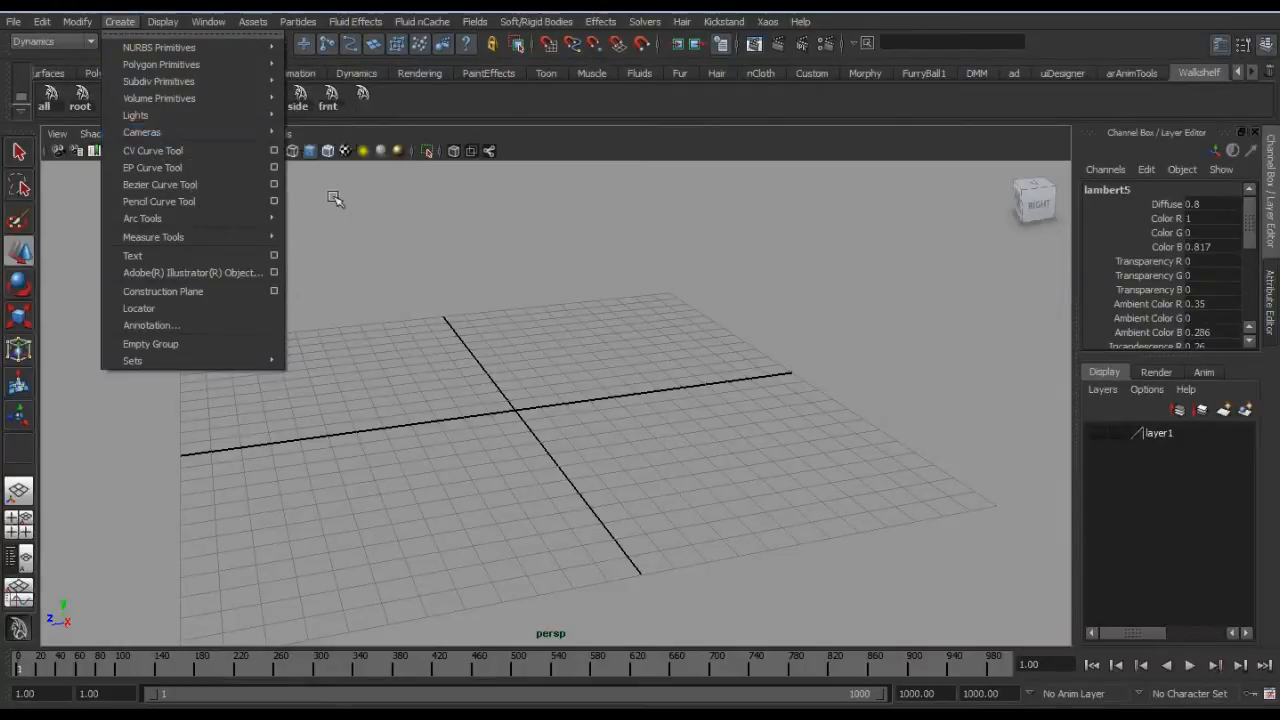
click(331, 194)
click(120, 21)
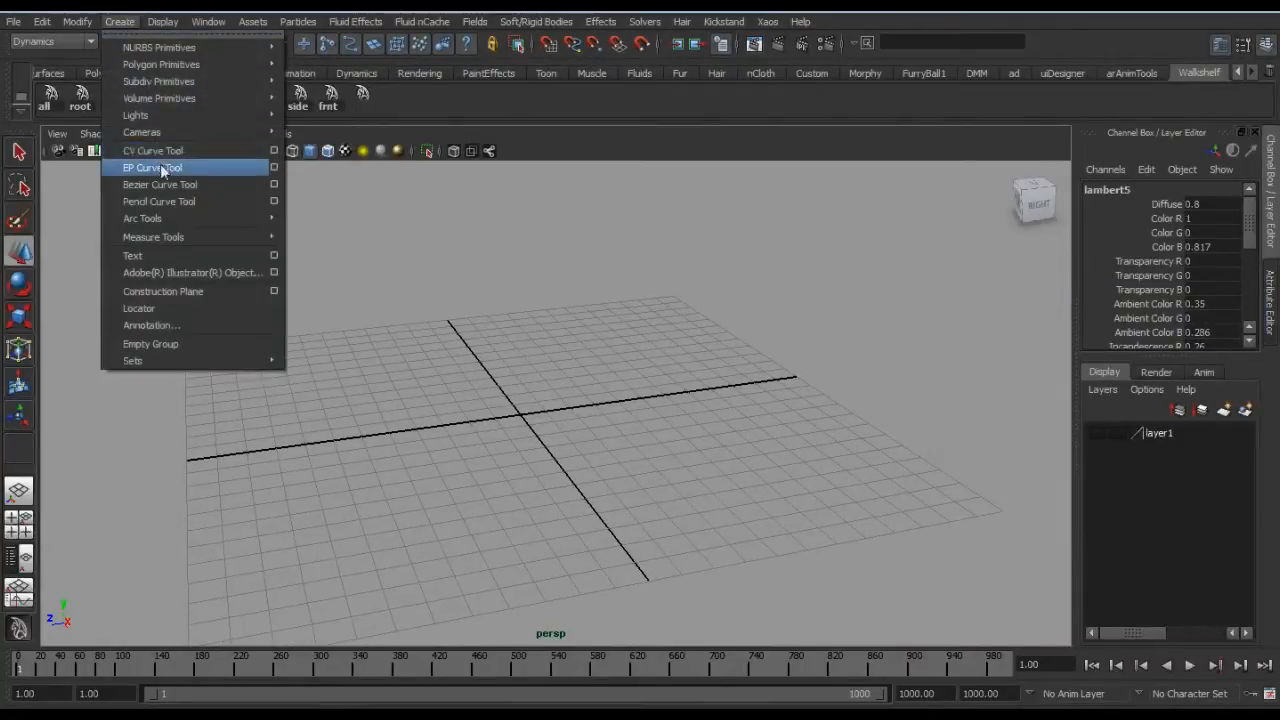
click(163, 170)
mouse_move(358, 266)
alt+mouse_down()
mouse_move(331, 245)
mouse_move(352, 277)
alt+mouse_up()
click(372, 405)
click(425, 373)
click(552, 370)
click(636, 360)
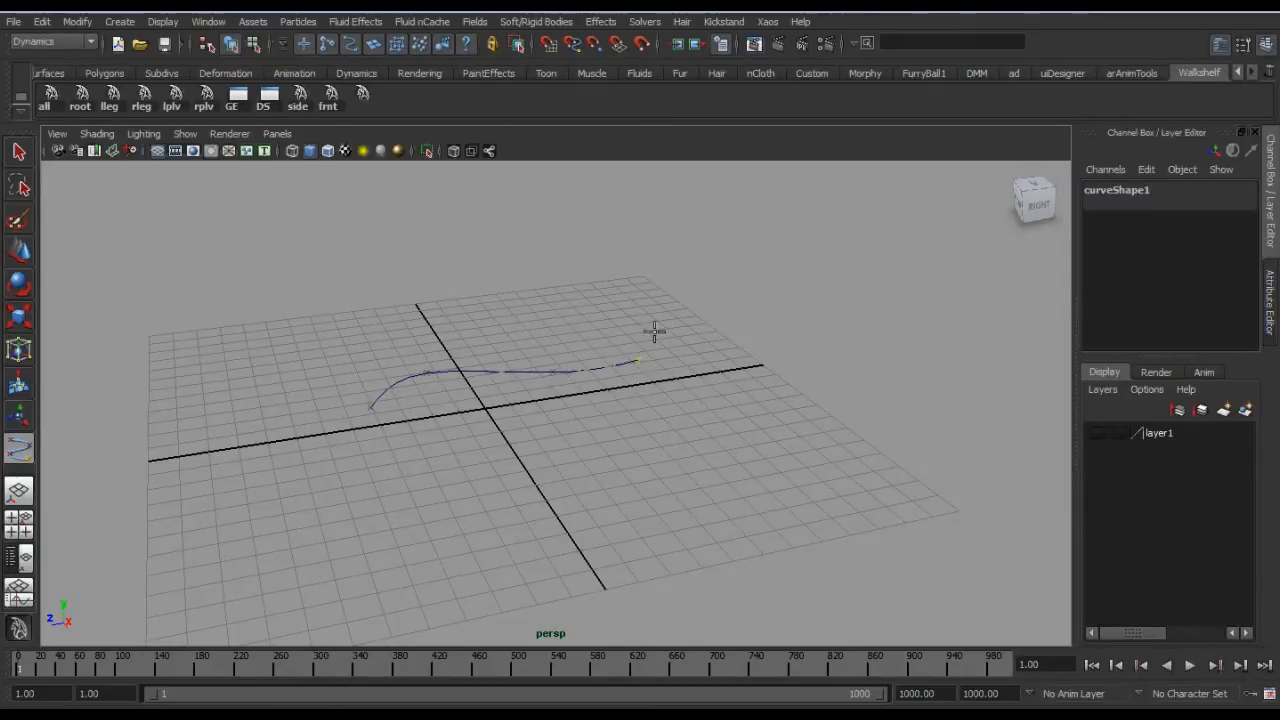
key(Return)
key(w)
Step: Turn on the display of control vertices (CVs) for the new curve
click(162, 21)
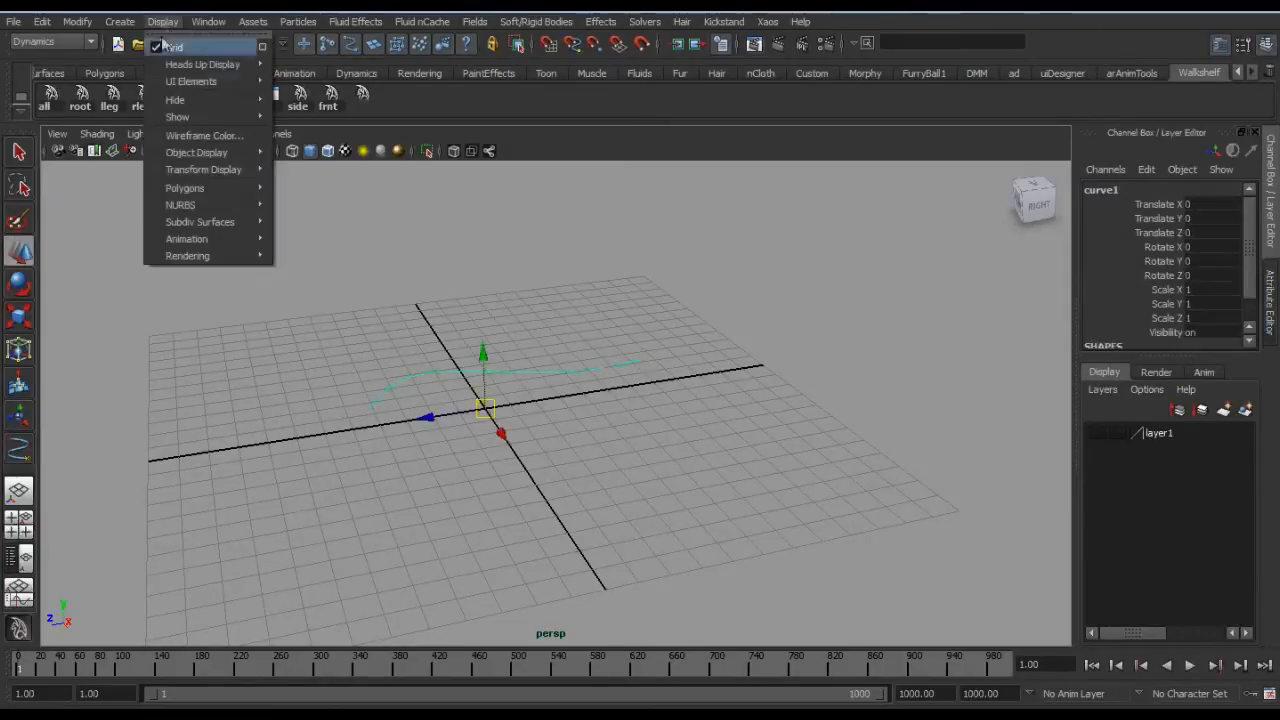
mouse_move(200, 188)
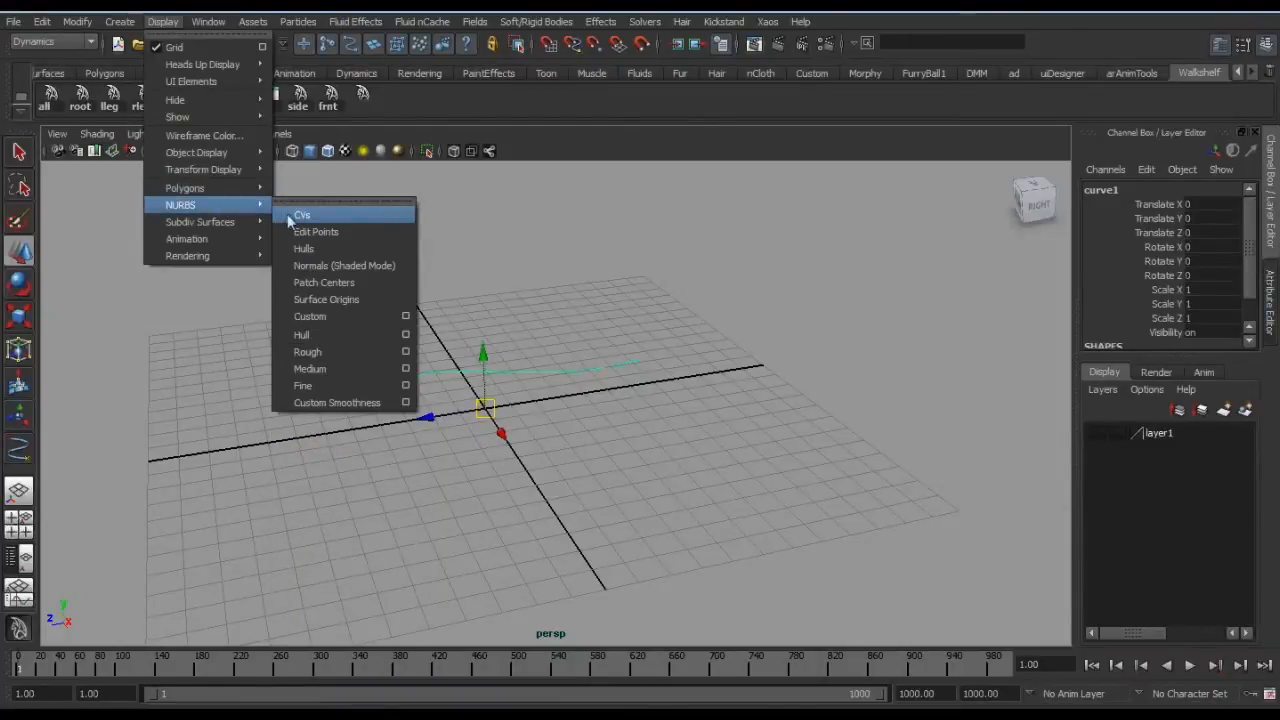
click(298, 213)
alt+drag(297, 240, 589, 367)
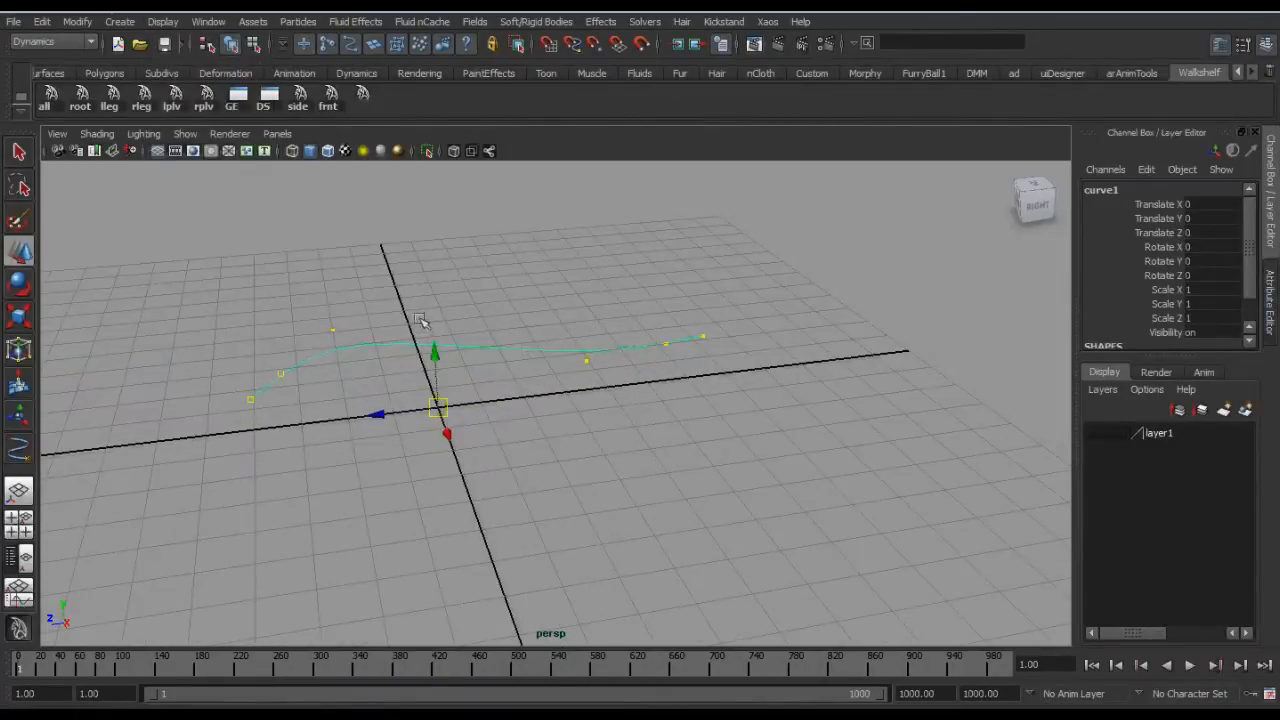
alt+drag(420, 318, 400, 290)
Step: Open the Emit from Object options for the curve and reset the settings to their defaults
click(298, 21)
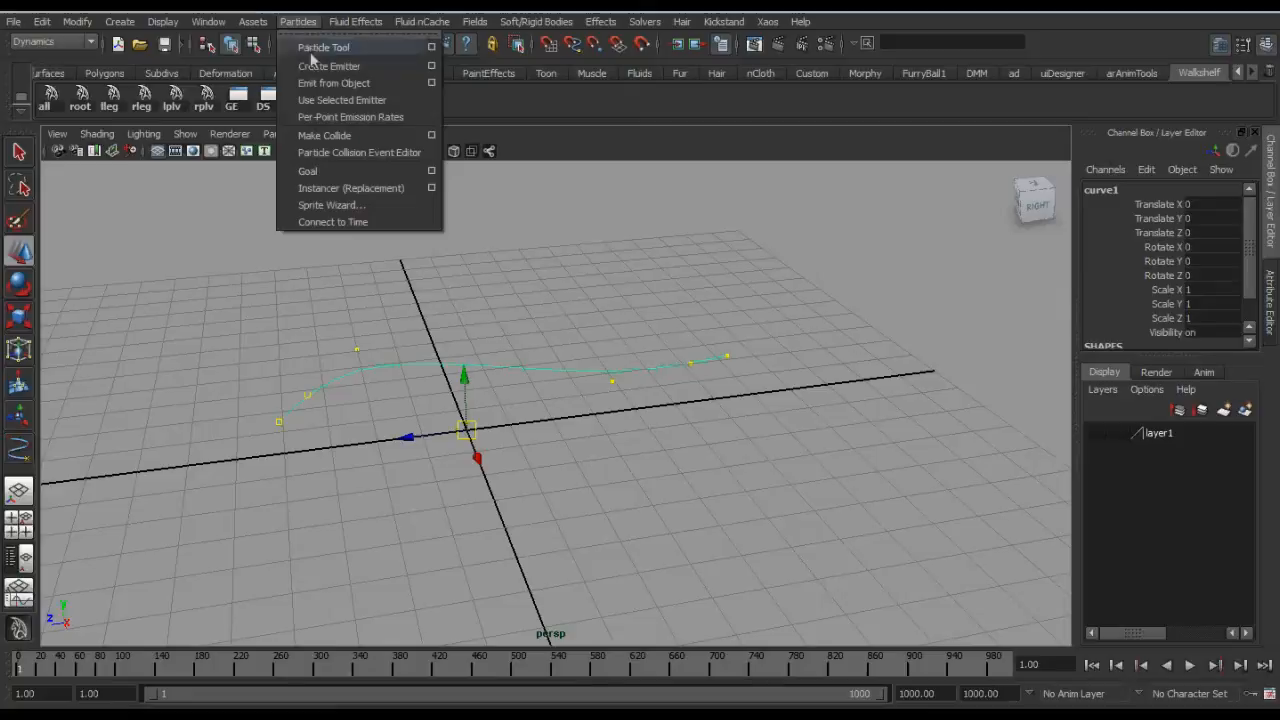
click(333, 84)
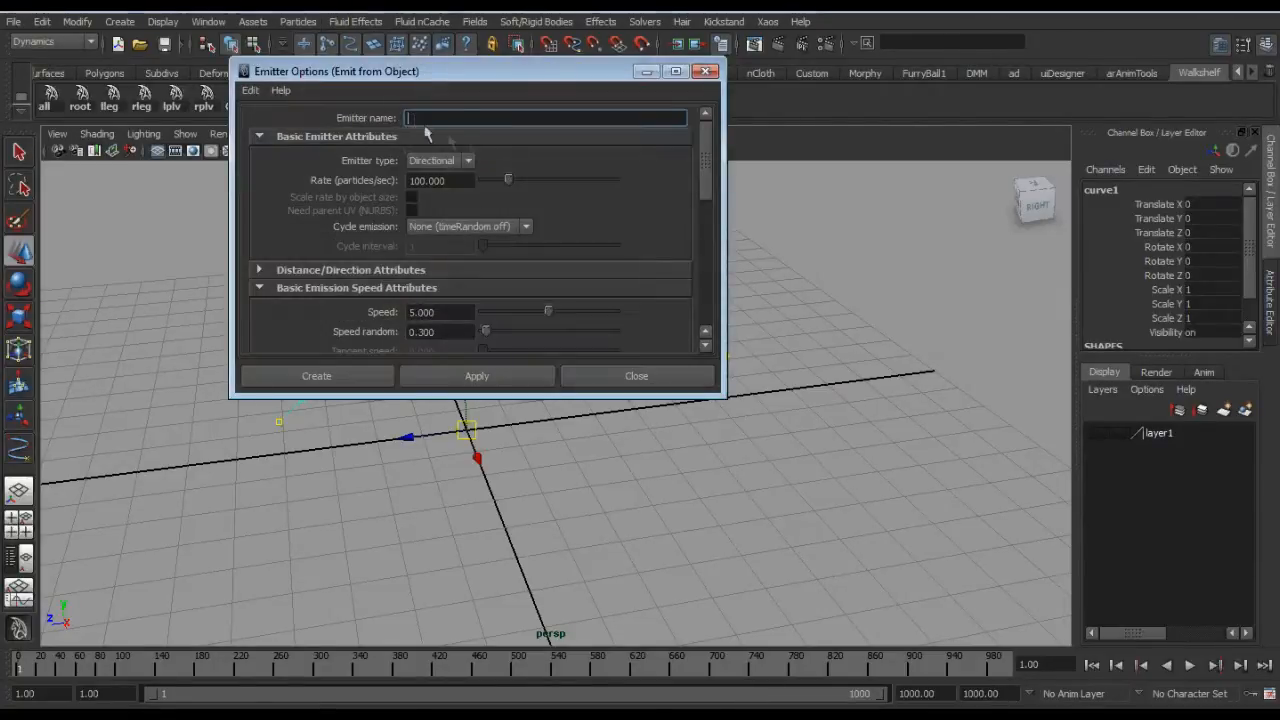
click(250, 90)
click(270, 125)
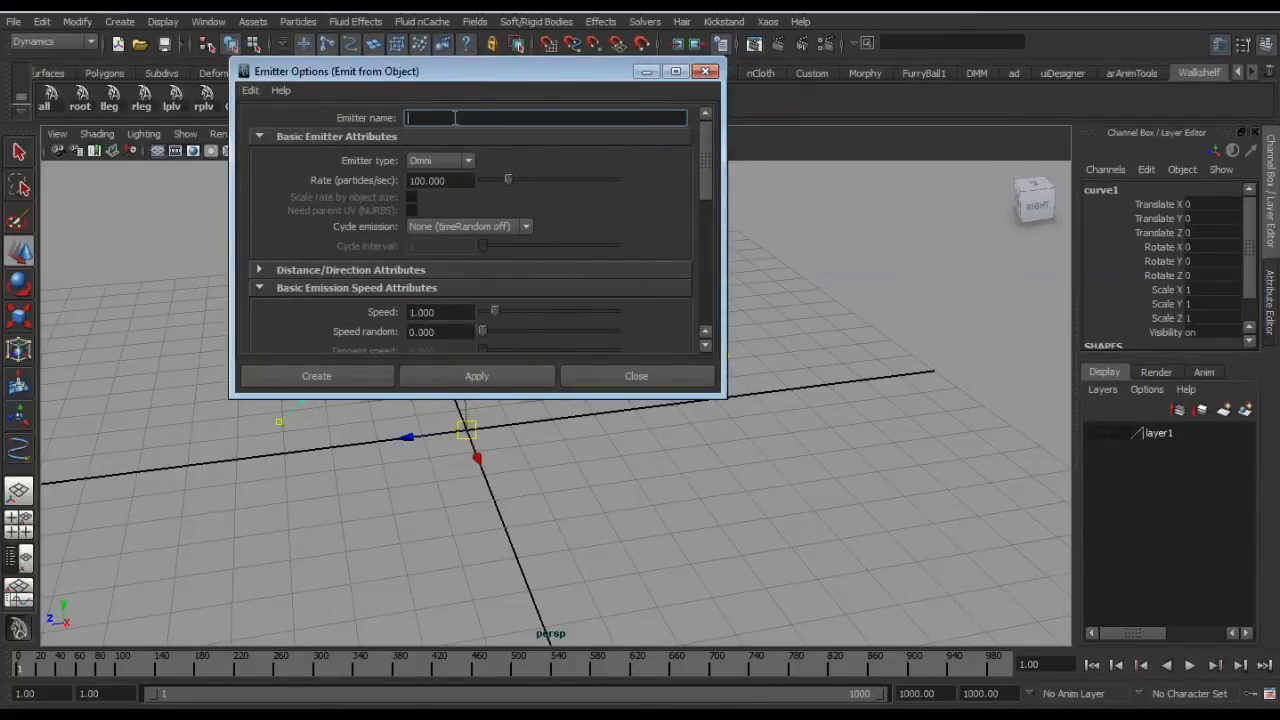
drag(475, 71, 747, 103)
click(713, 196)
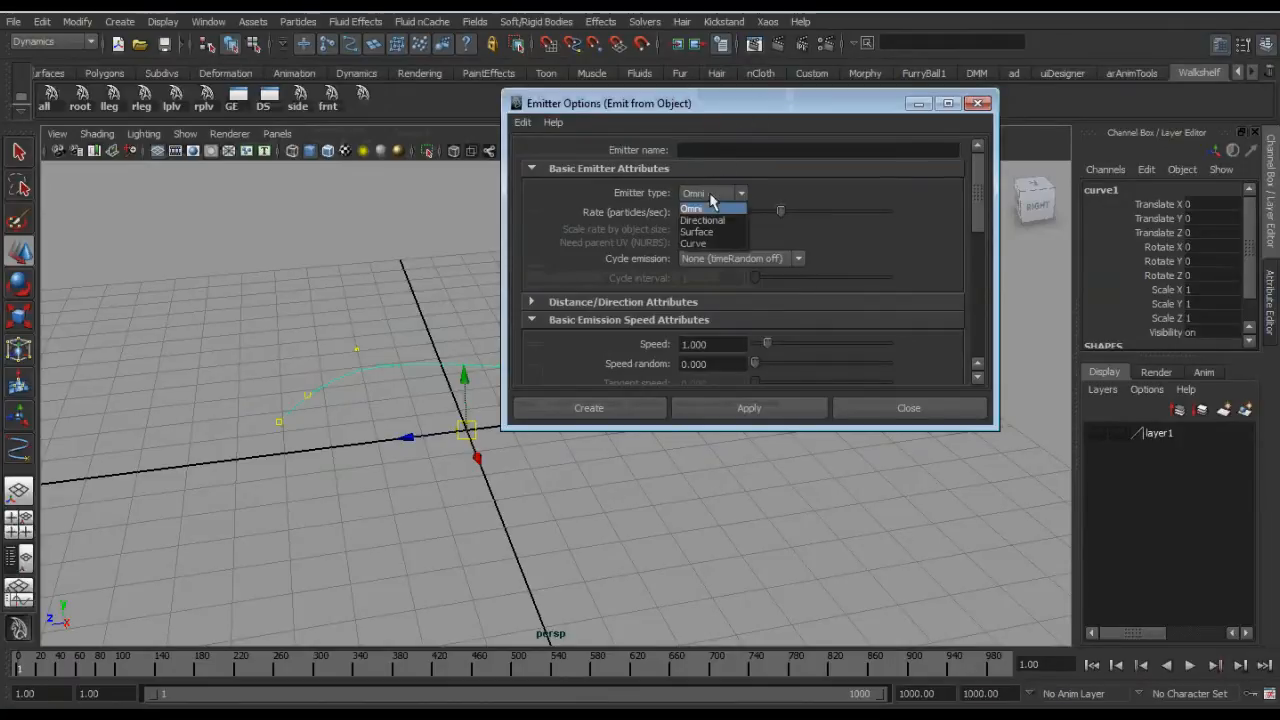
click(692, 104)
drag(690, 103, 826, 186)
alt+drag(388, 350, 354, 325)
alt+middle_drag(354, 325, 336, 319)
alt+middle_drag(190, 408, 213, 386)
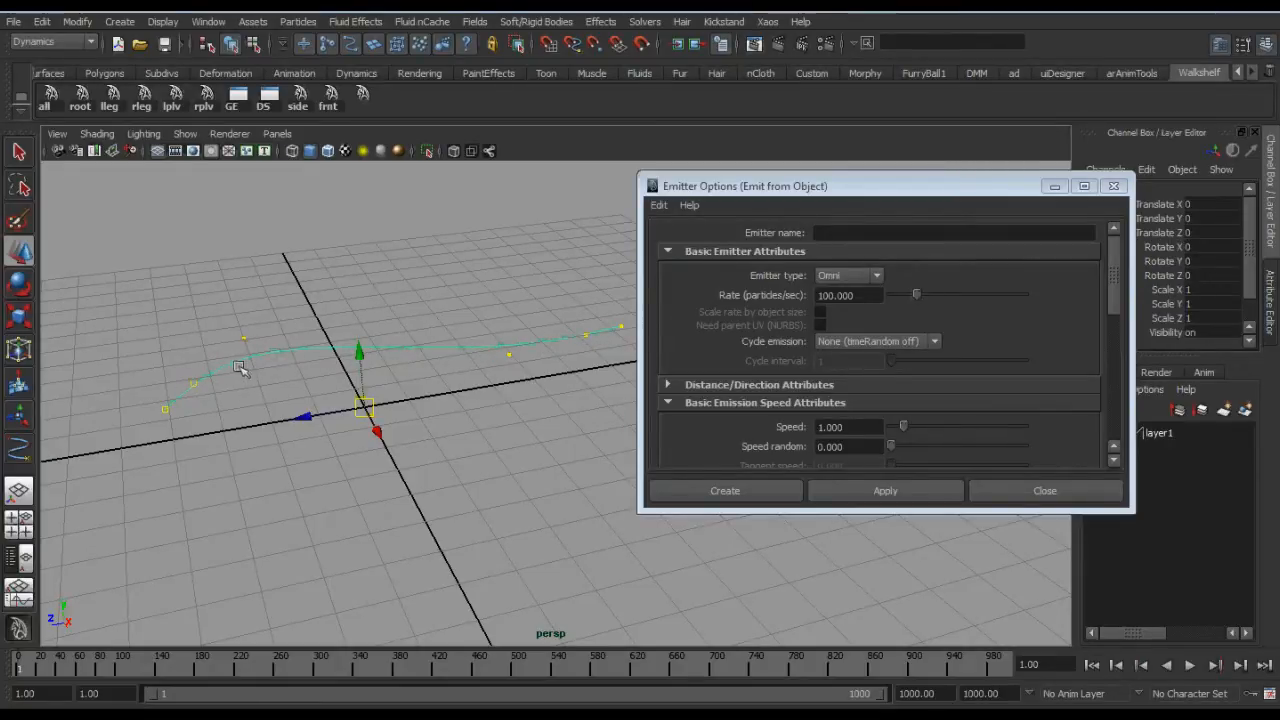
alt+drag(389, 366, 443, 371)
Step: Set the emitter type to Directional, with Direction X at 0 and Direction Y at 1
click(837, 283)
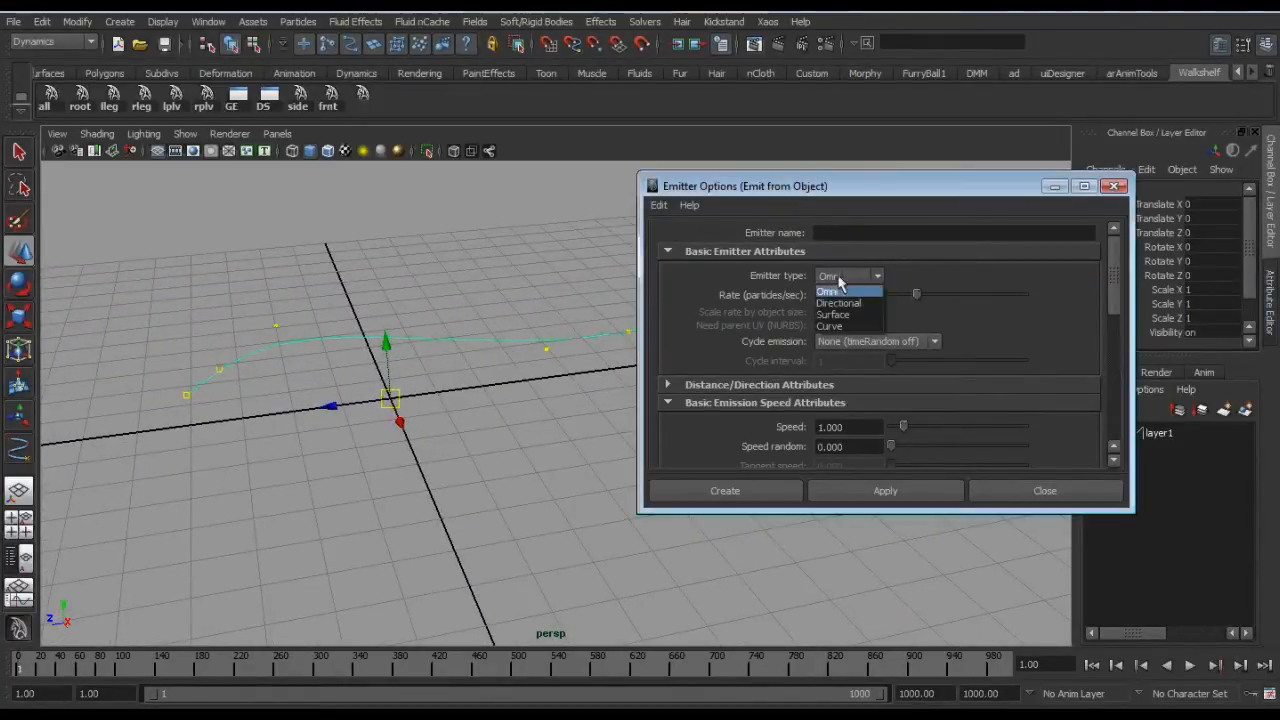
click(836, 292)
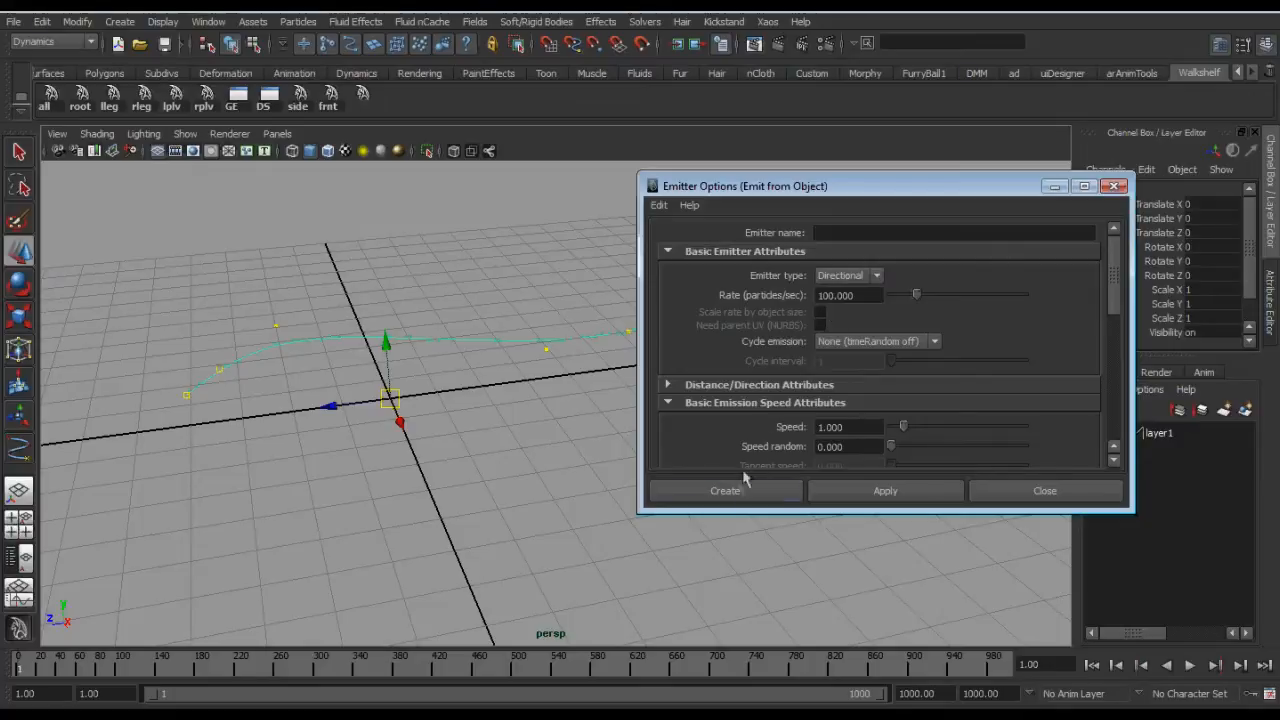
click(778, 389)
scroll(778, 393, down, 2)
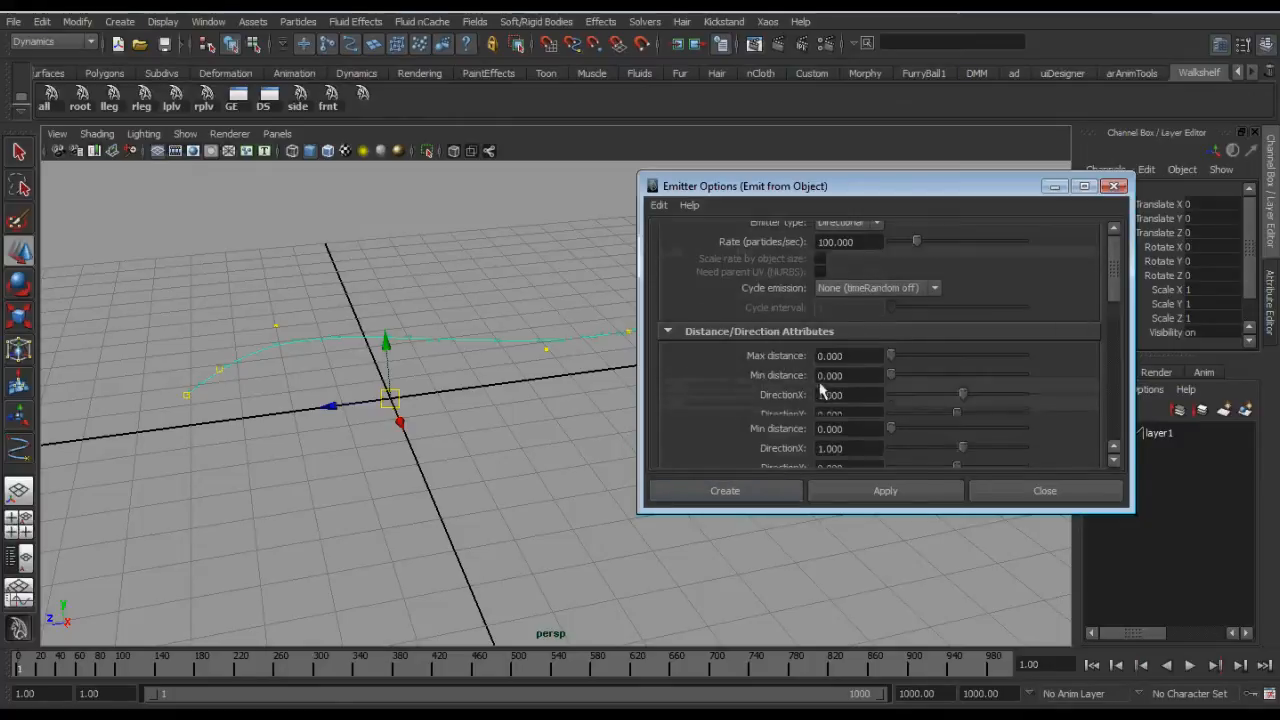
click(852, 414)
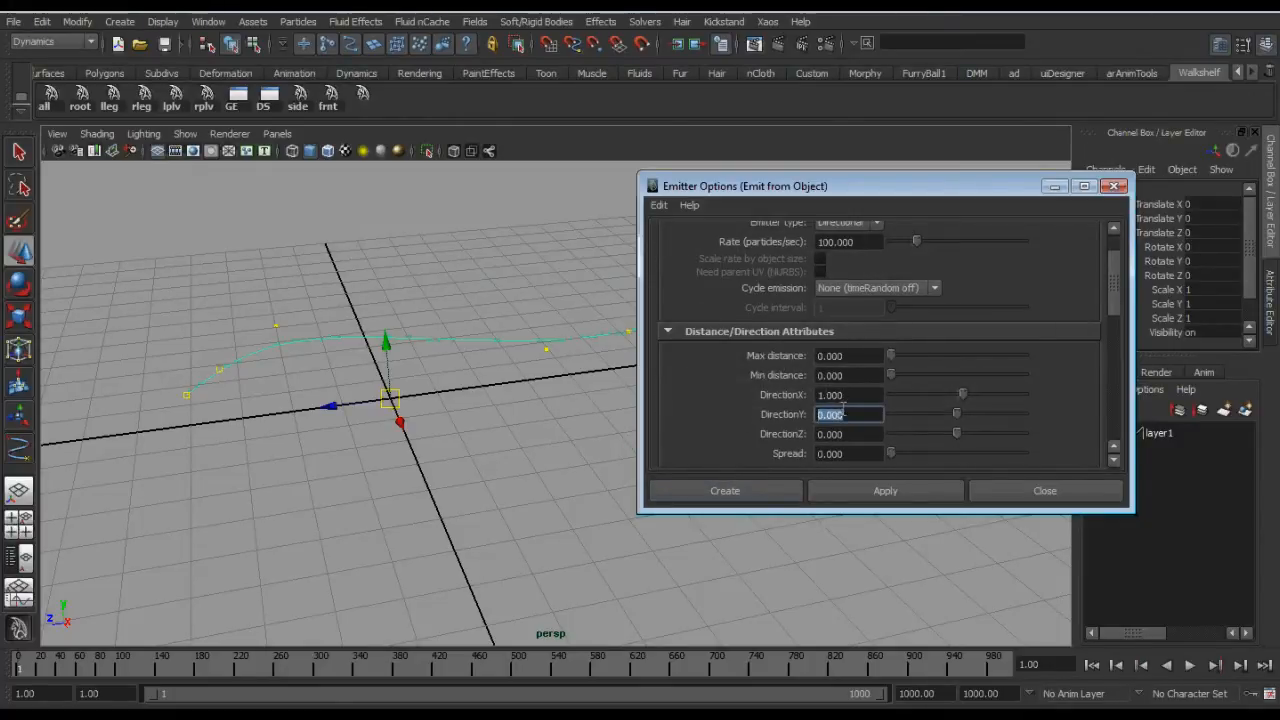
drag(856, 395, 776, 401)
text(0)
key(Return)
Step: Set the emitter's spread to 0.3 and create the emitter on the curve
drag(852, 453, 765, 460)
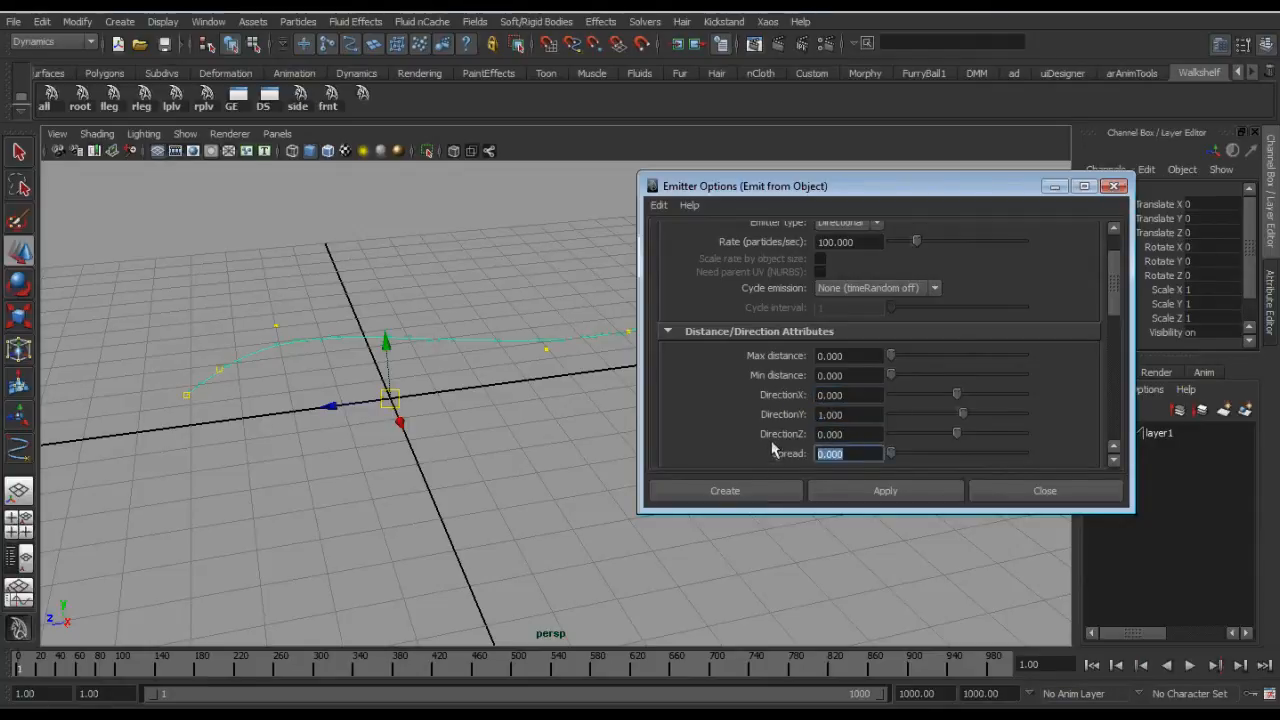
text(0.3)
key(Return)
click(723, 489)
Step: Play the particle simulation briefly, stop it, and look through the emitter's attributes and the emission along the curve
alt+drag(600, 466, 586, 491)
key(alt+v)
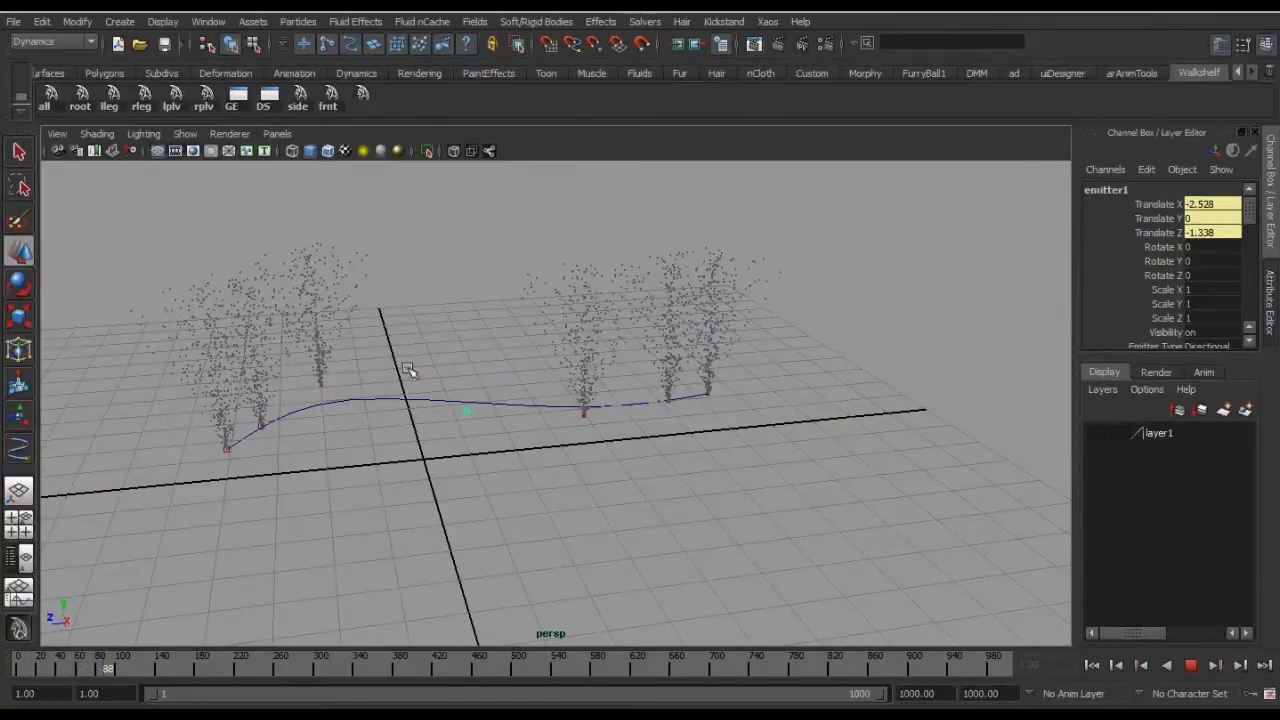
key(alt+v)
scroll(1140, 285, down, 3)
scroll(1139, 283, down, 6)
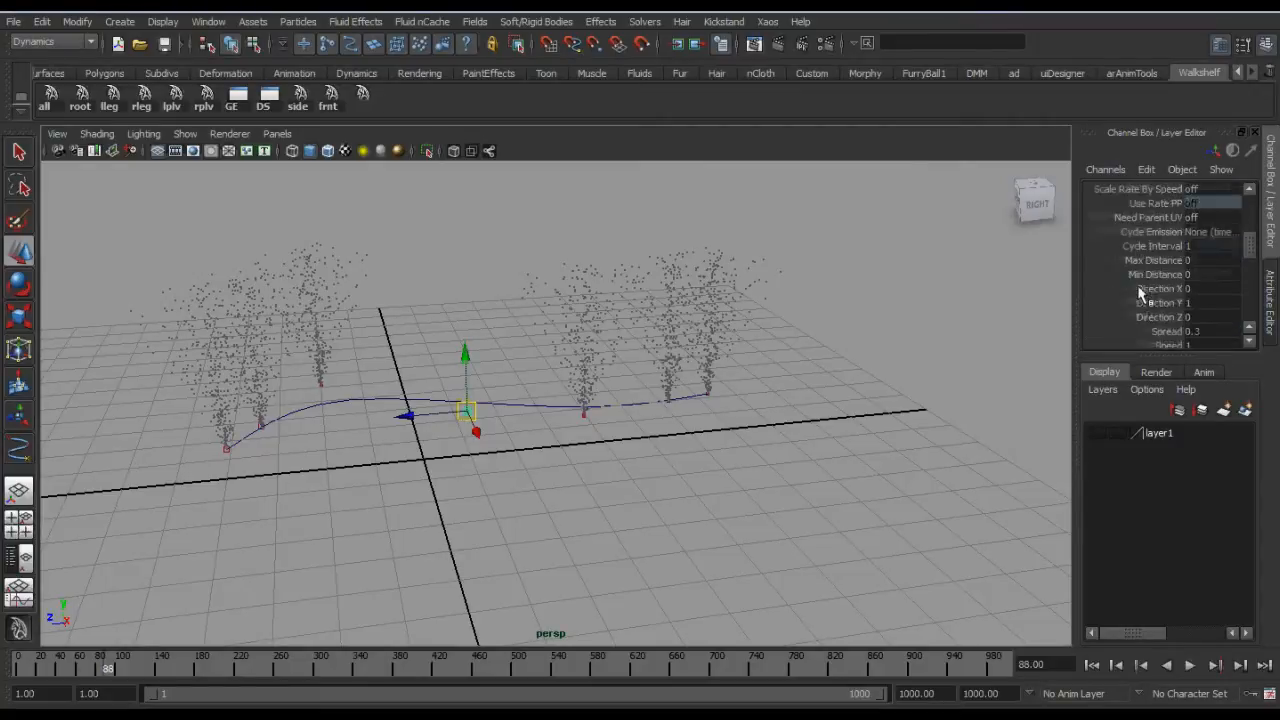
scroll(1140, 291, down, 8)
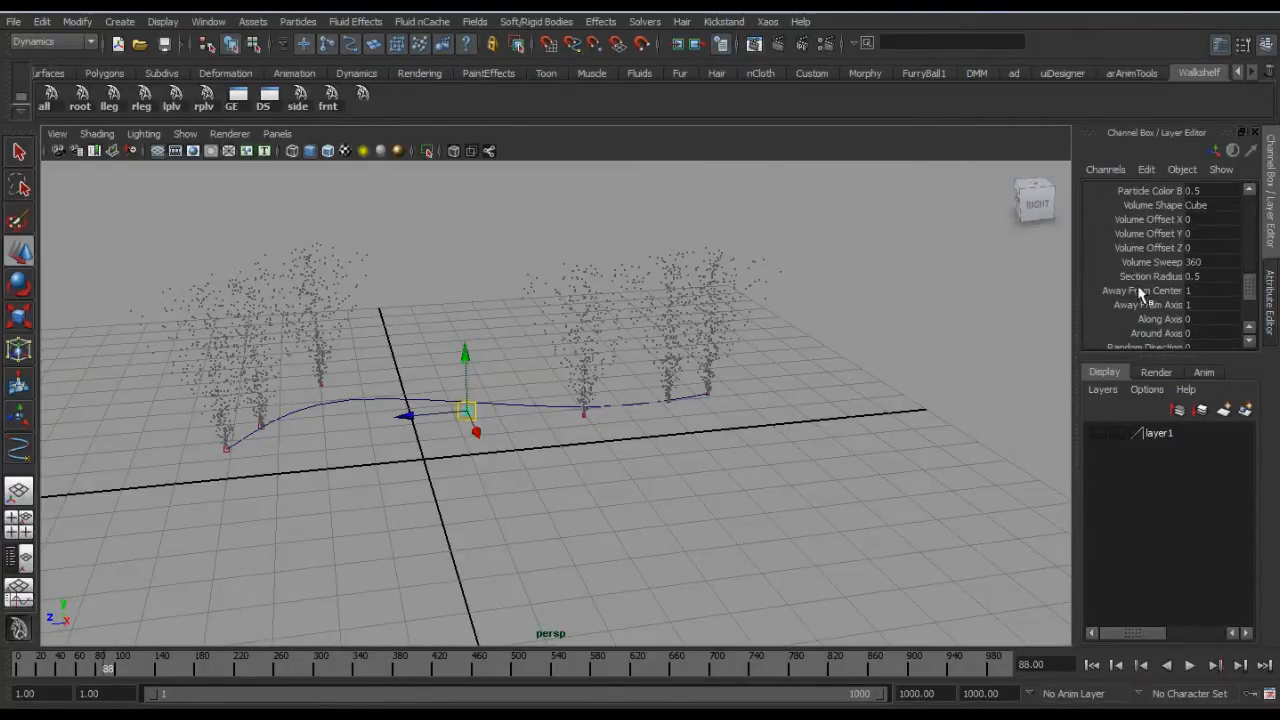
scroll(1155, 282, up, 6)
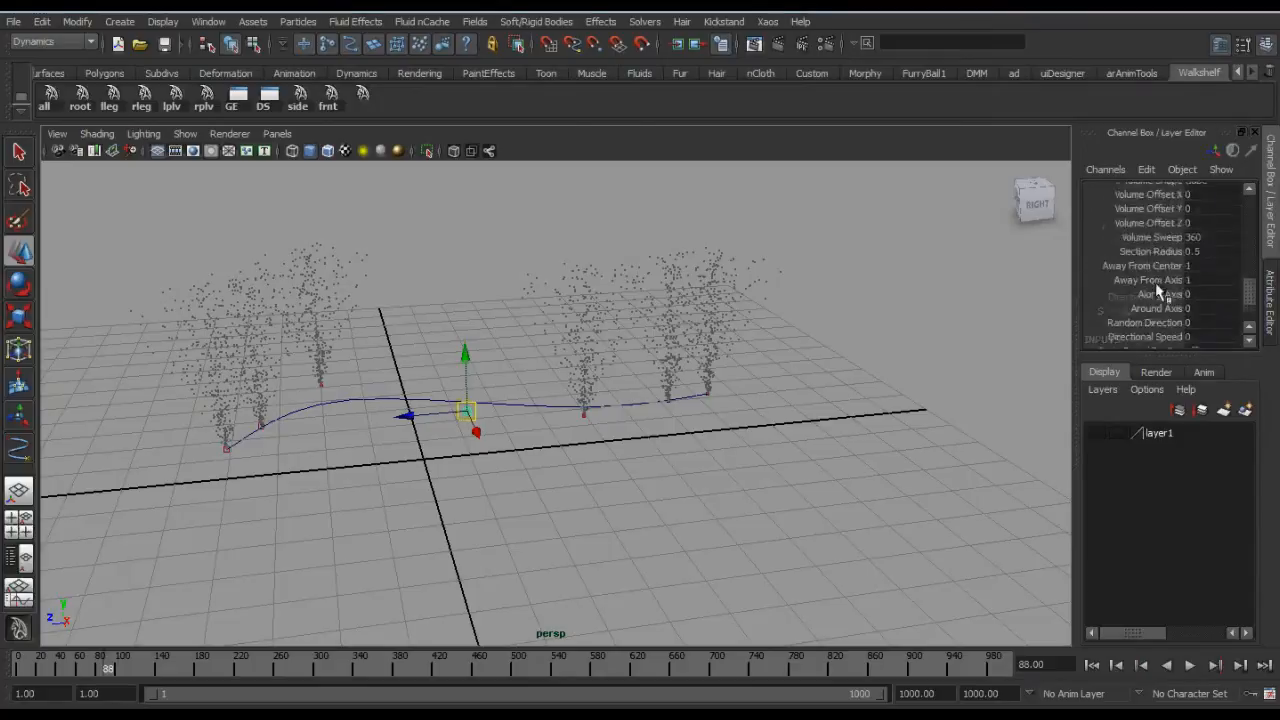
scroll(1155, 268, up, 1)
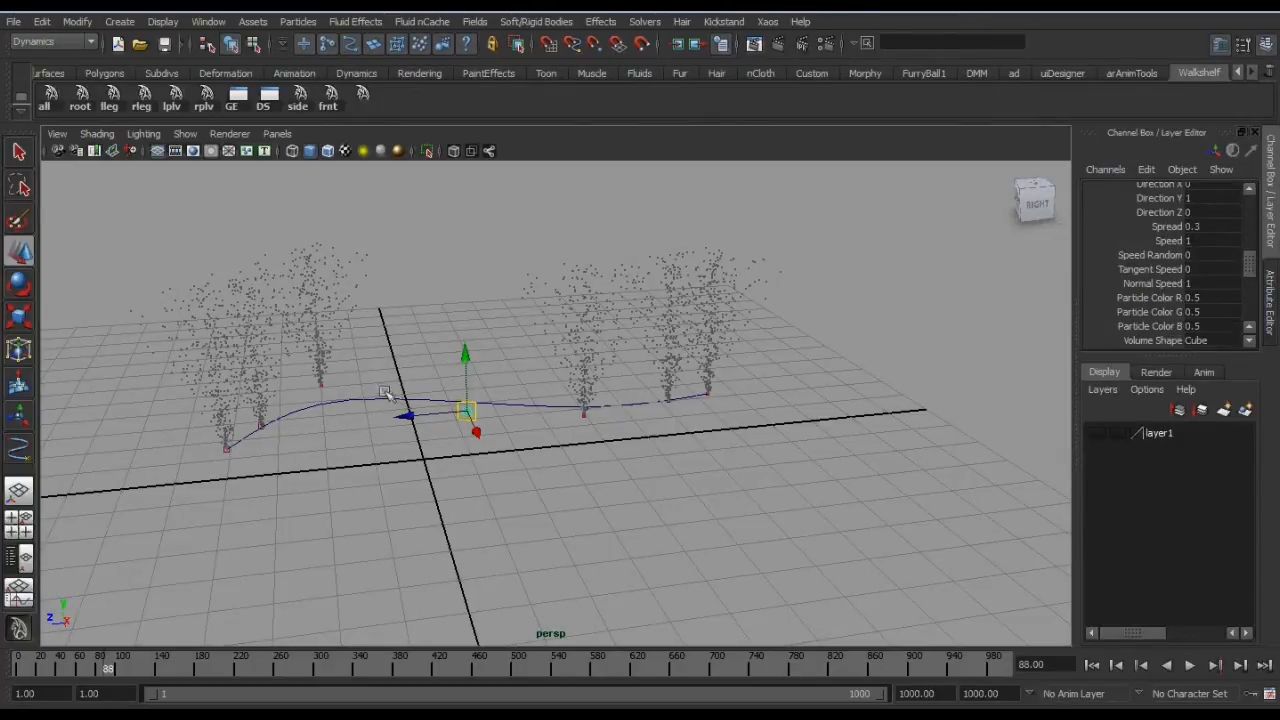
alt+right_drag(388, 412, 438, 413)
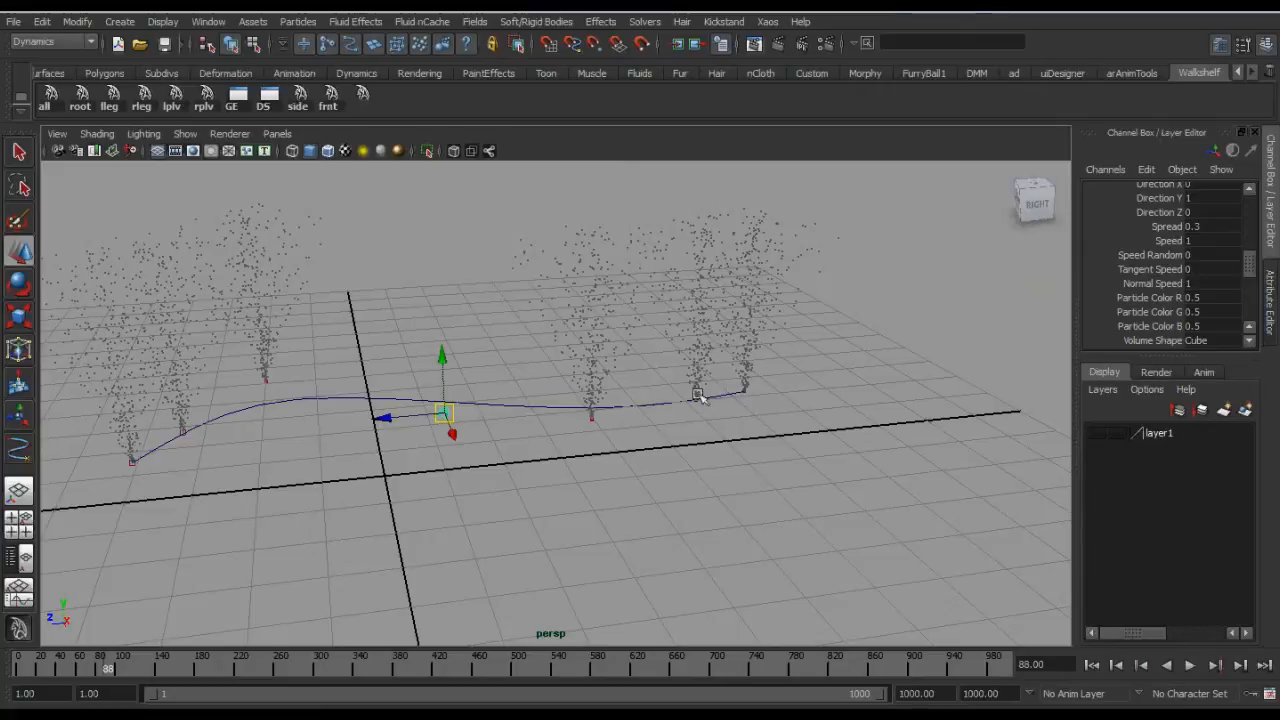
alt+drag(597, 416, 550, 443)
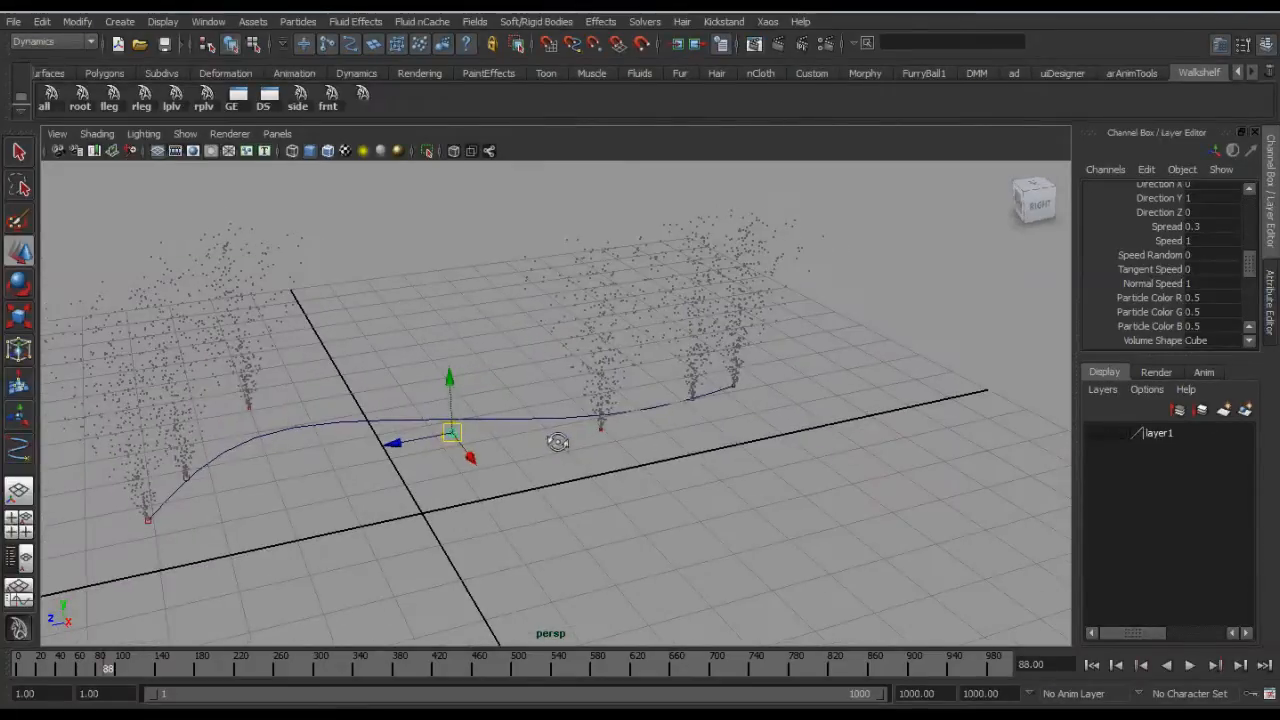
Step: Select the curve and enable Per-Point Emission Rates for its emitter
click(538, 446)
click(514, 406)
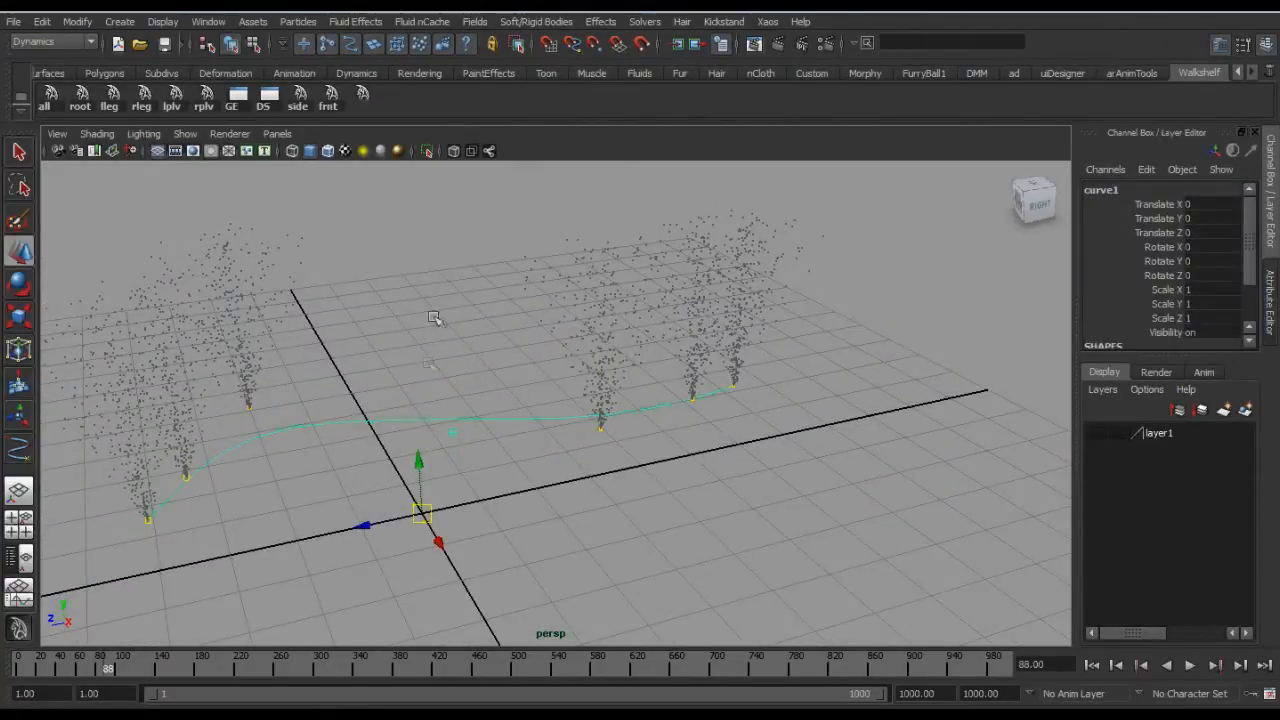
click(298, 22)
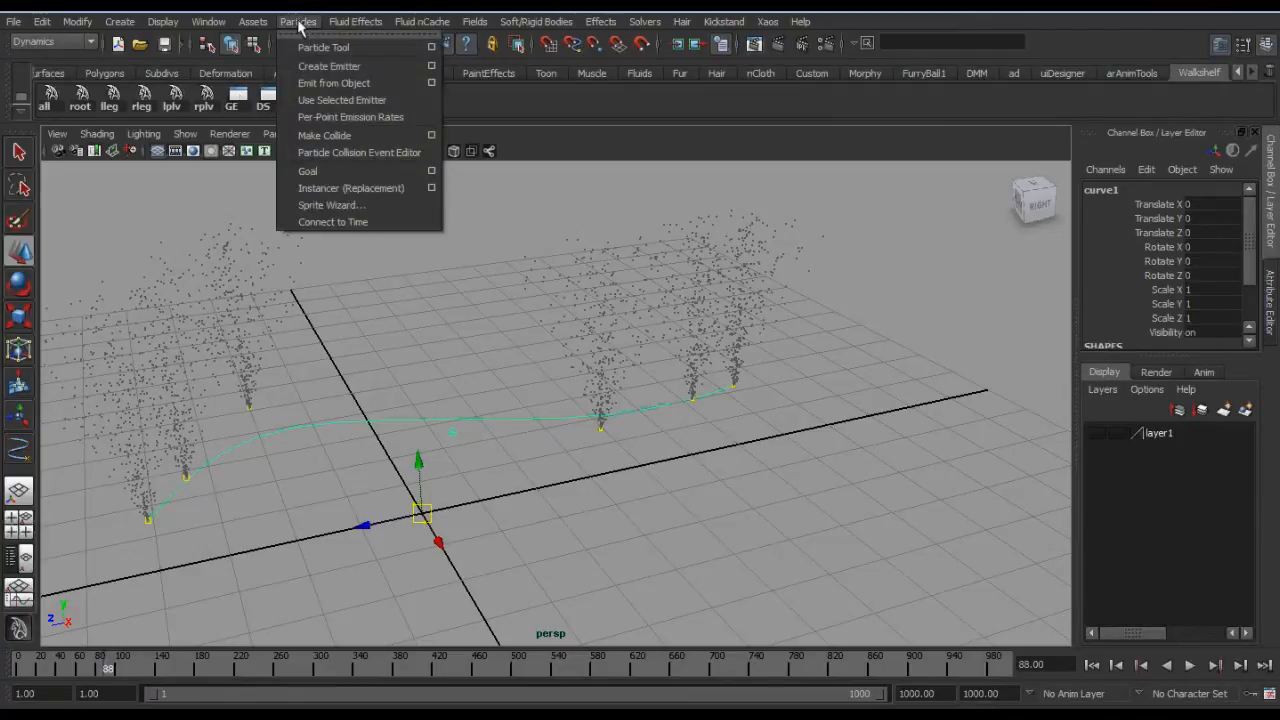
click(340, 118)
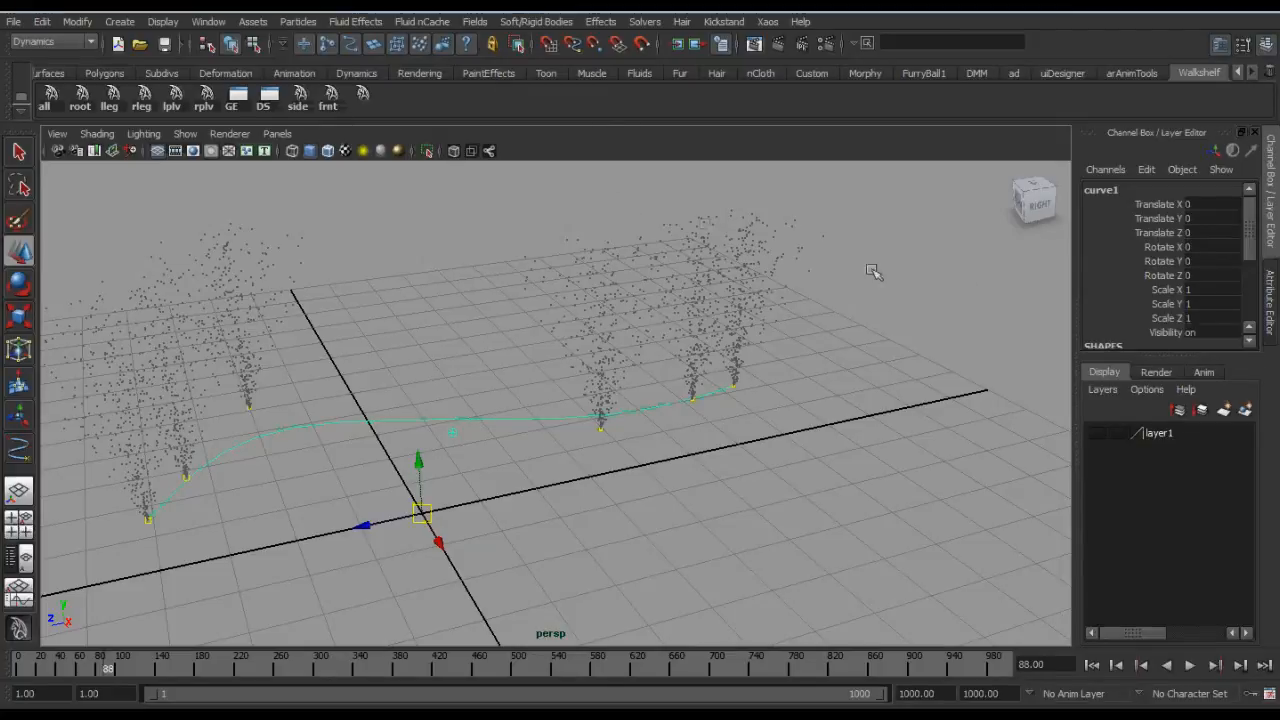
Step: Set the curve shape's Emitter 1Rate PP[1] through PP[5] to 0
scroll(1130, 243, down, 3)
scroll(1130, 243, up, 1)
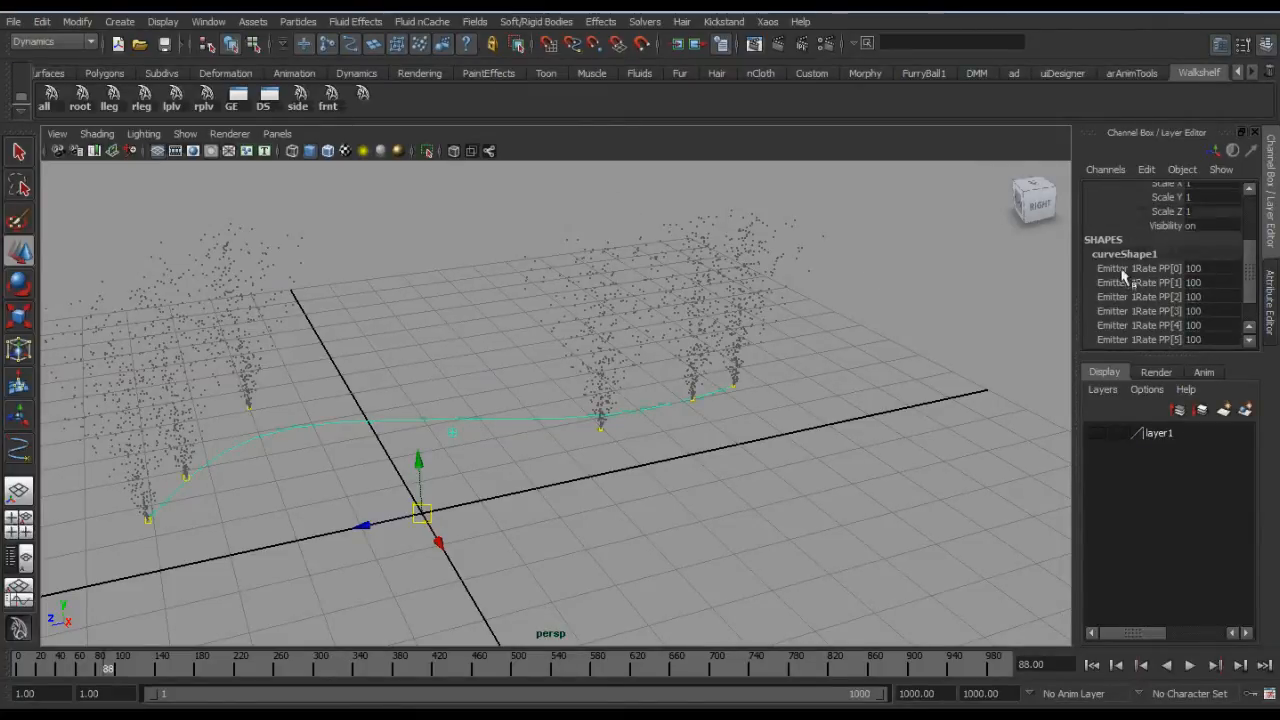
scroll(1147, 283, down, 1)
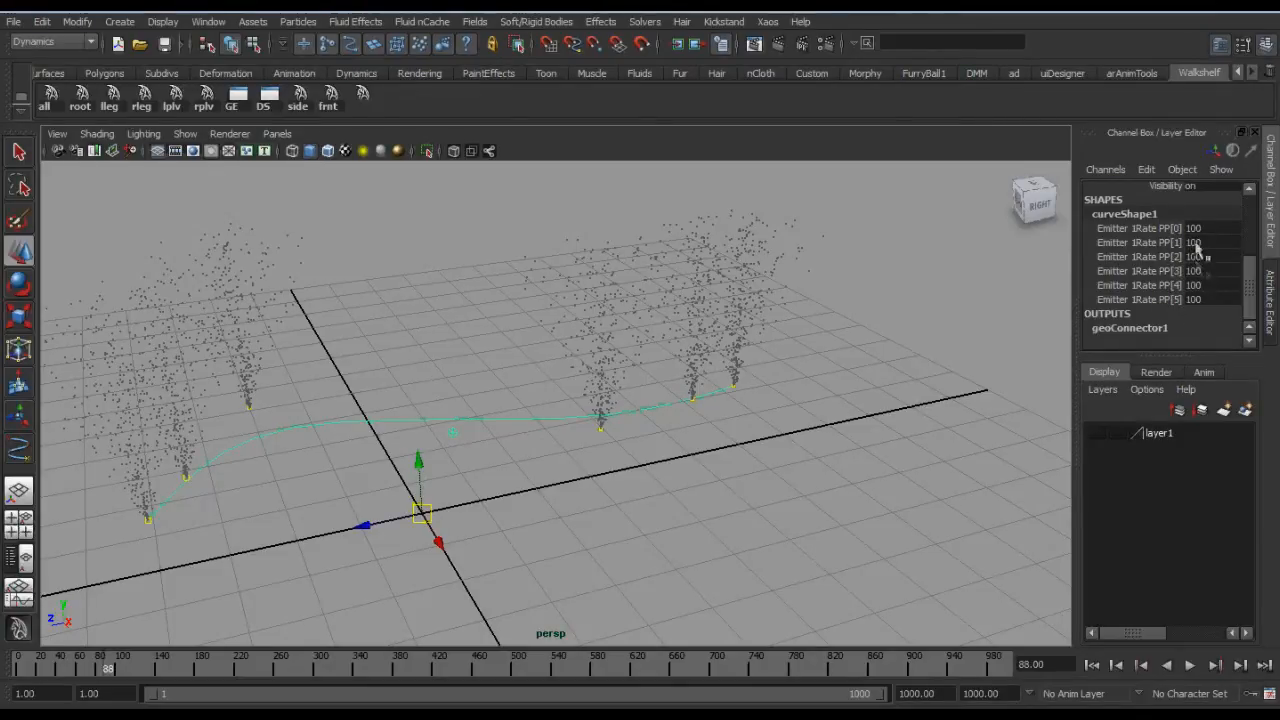
drag(1140, 242, 1160, 299)
middle_drag(1001, 276, 907, 279)
drag(1210, 245, 1195, 297)
text(0)
key(Return)
Step: Rewind and play the simulation to check which curve points emit particles
alt+drag(502, 332, 532, 326)
key(alt+shift+v)
key(alt+v)
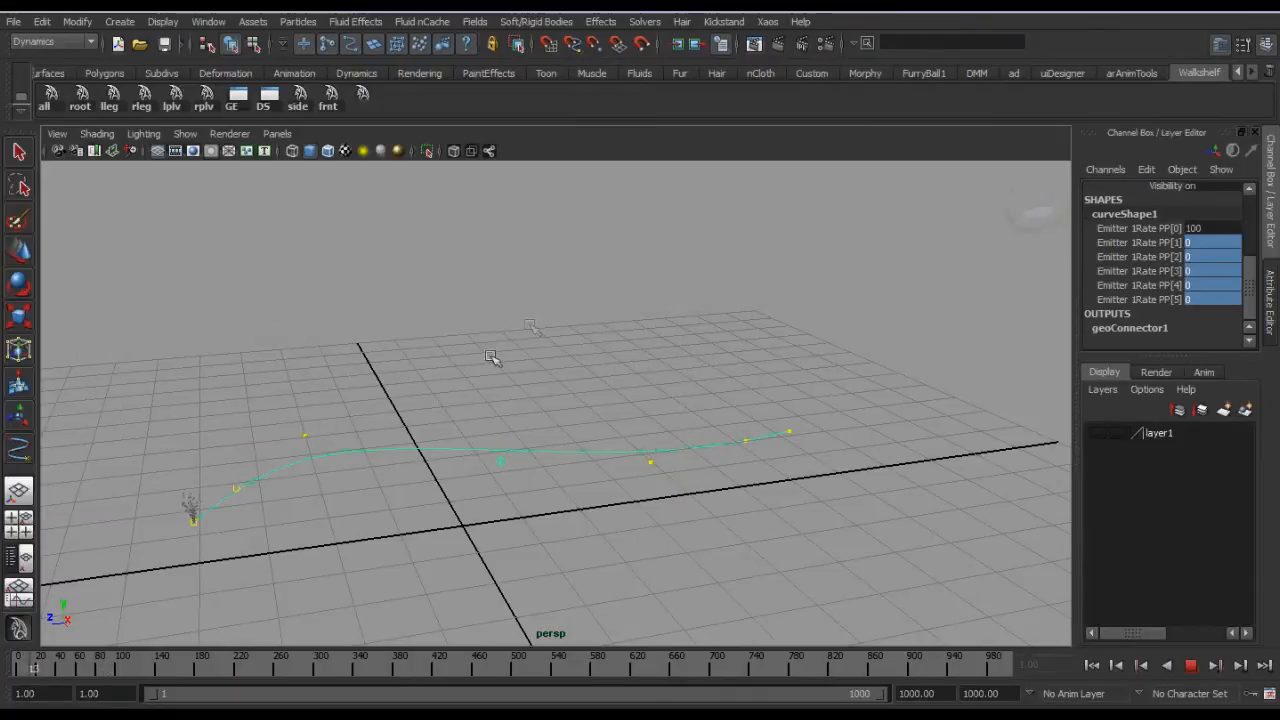
Step: Set Emitter 1Rate PP[1] to 100 and PP[2] to 500, check the emission, and stop and rewind the playback
click(1205, 243)
text(100)
key(Return)
click(1205, 257)
text(500)
key(Return)
mouse_move(552, 368)
alt+mouse_down()
mouse_move(509, 351)
mouse_move(530, 364)
alt+mouse_up()
key(alt+v)
key(alt+shift+v)
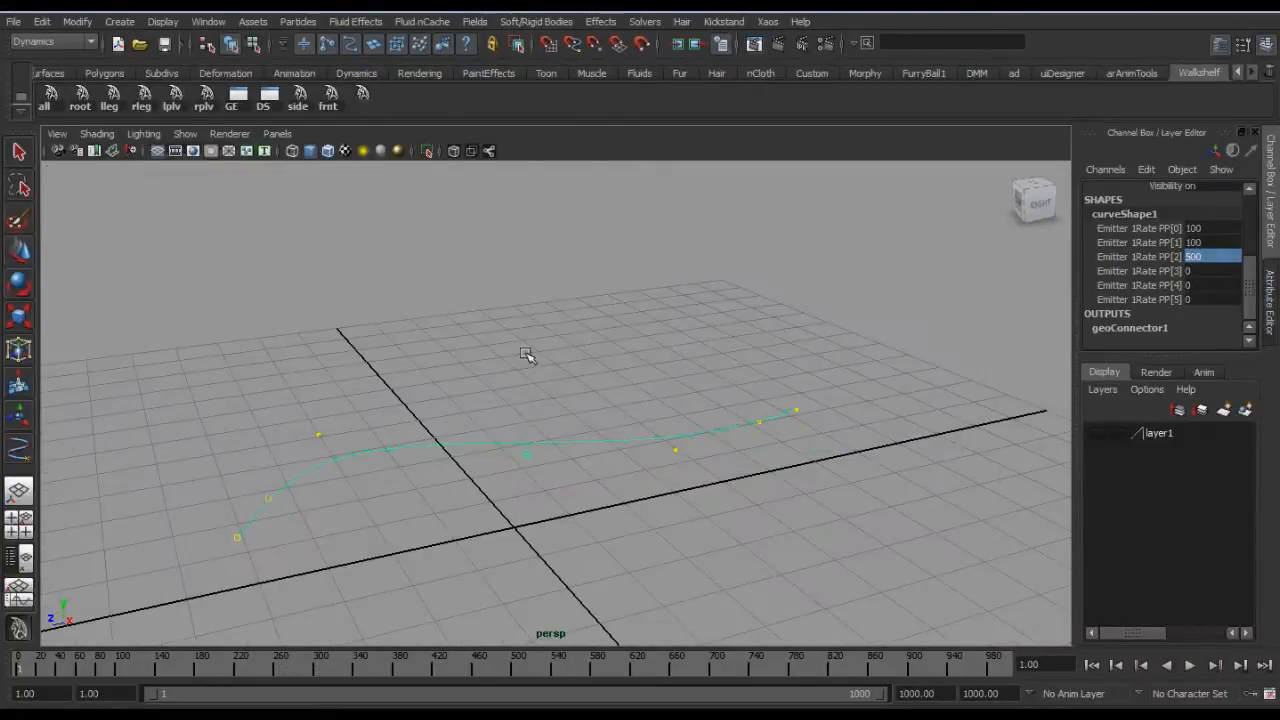
Step: Delete curve1 and particle1 through the Outliner, and close the Outliner
click(527, 355)
key(shift+o)
drag(704, 542, 720, 196)
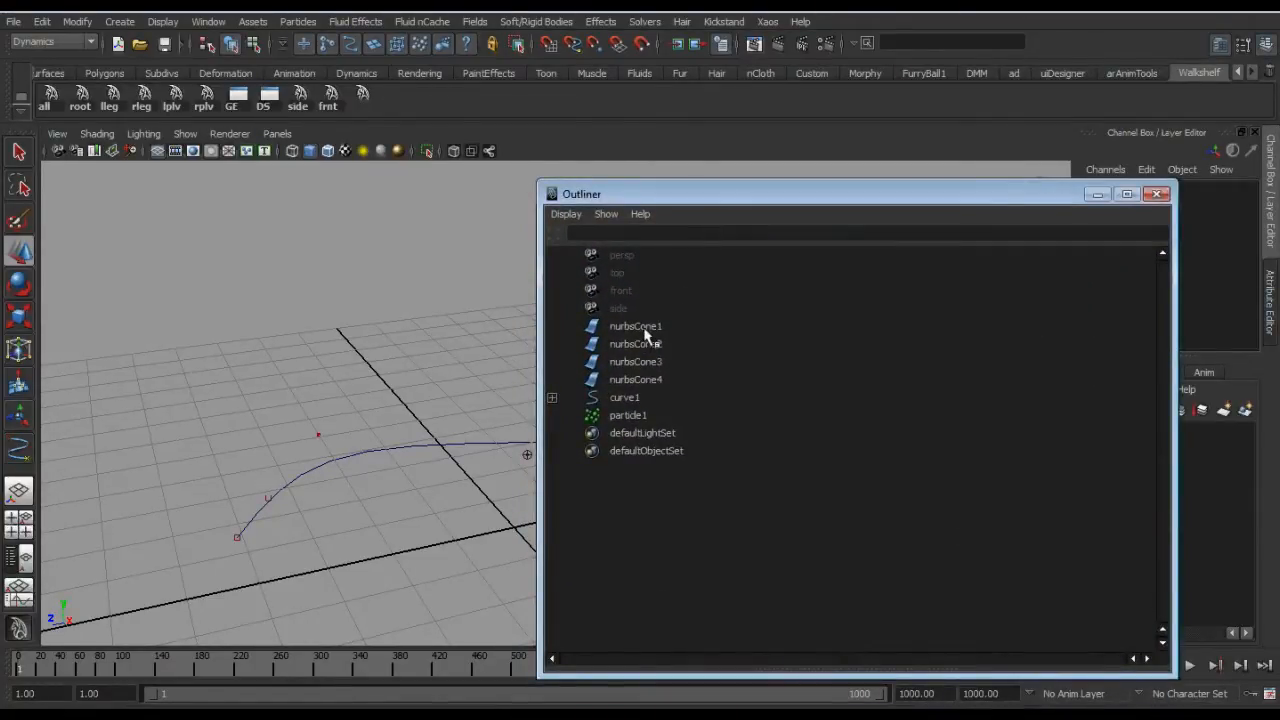
drag(619, 401, 607, 416)
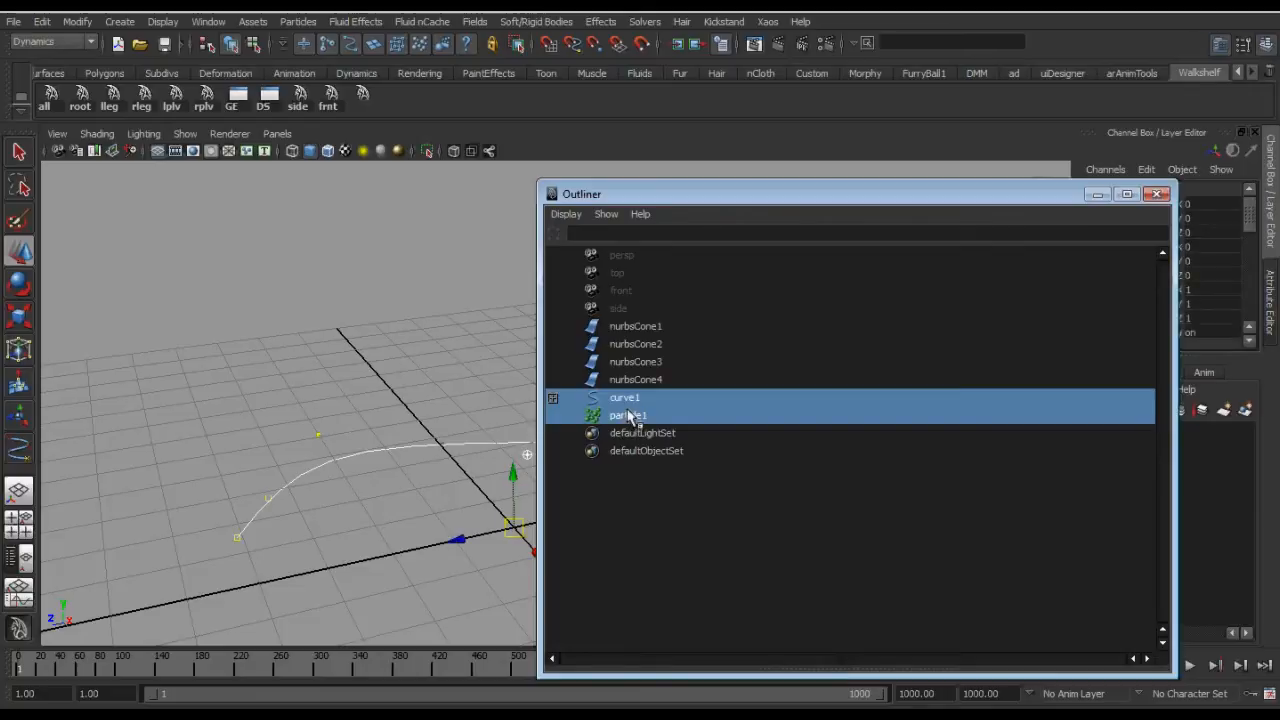
key(Delete)
click(1157, 195)
Step: Open the Create Emitter options and reset the settings to their defaults
alt+drag(732, 324, 662, 333)
alt+right_drag(662, 333, 654, 341)
alt+drag(654, 341, 466, 313)
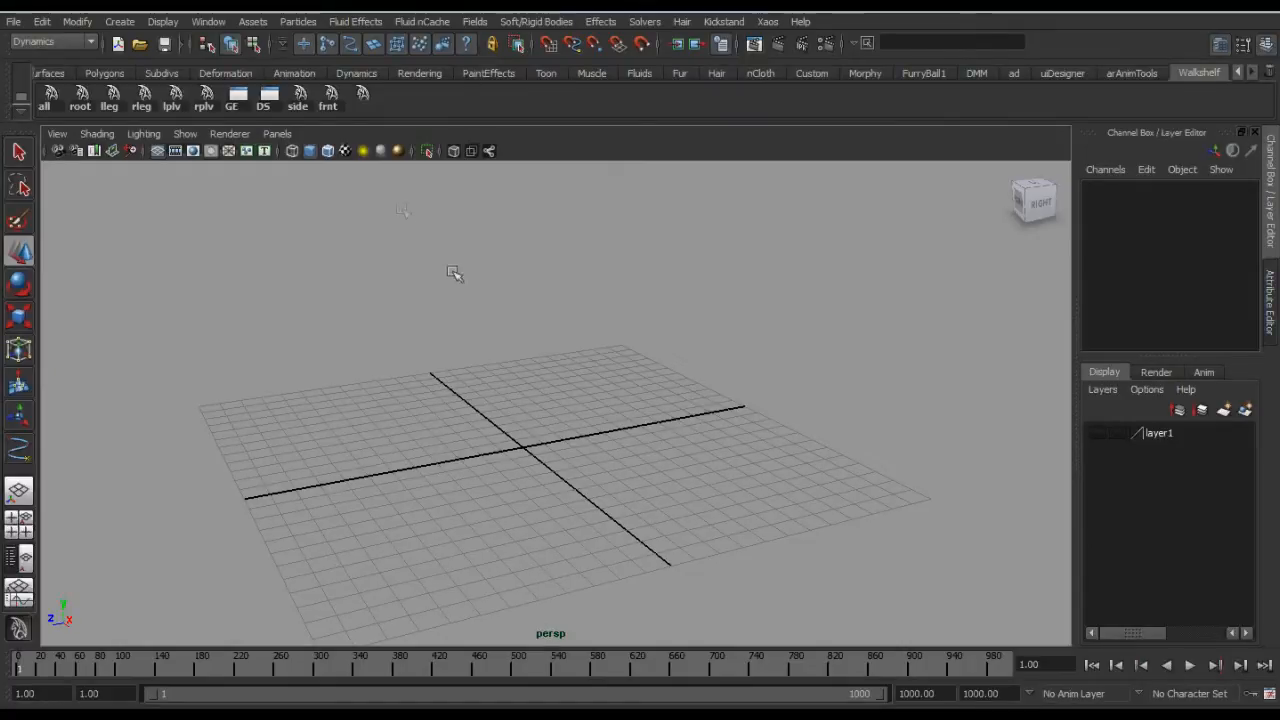
click(298, 21)
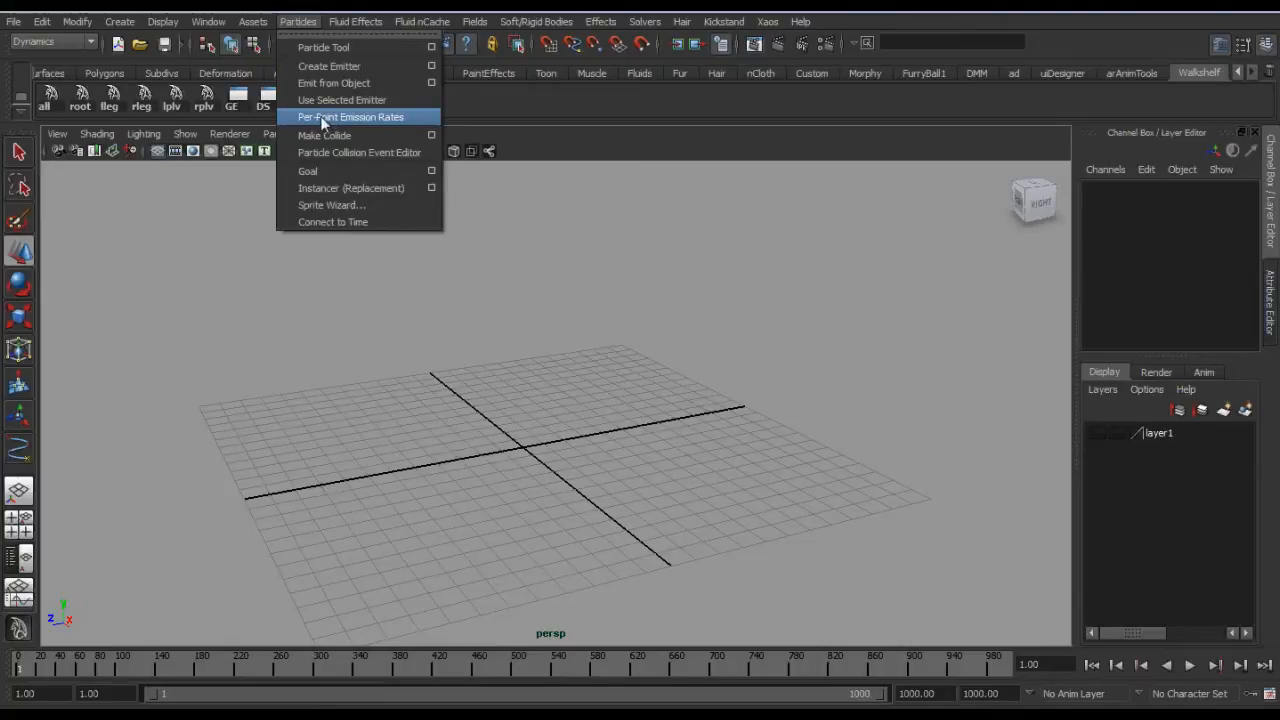
click(430, 66)
click(658, 204)
click(692, 240)
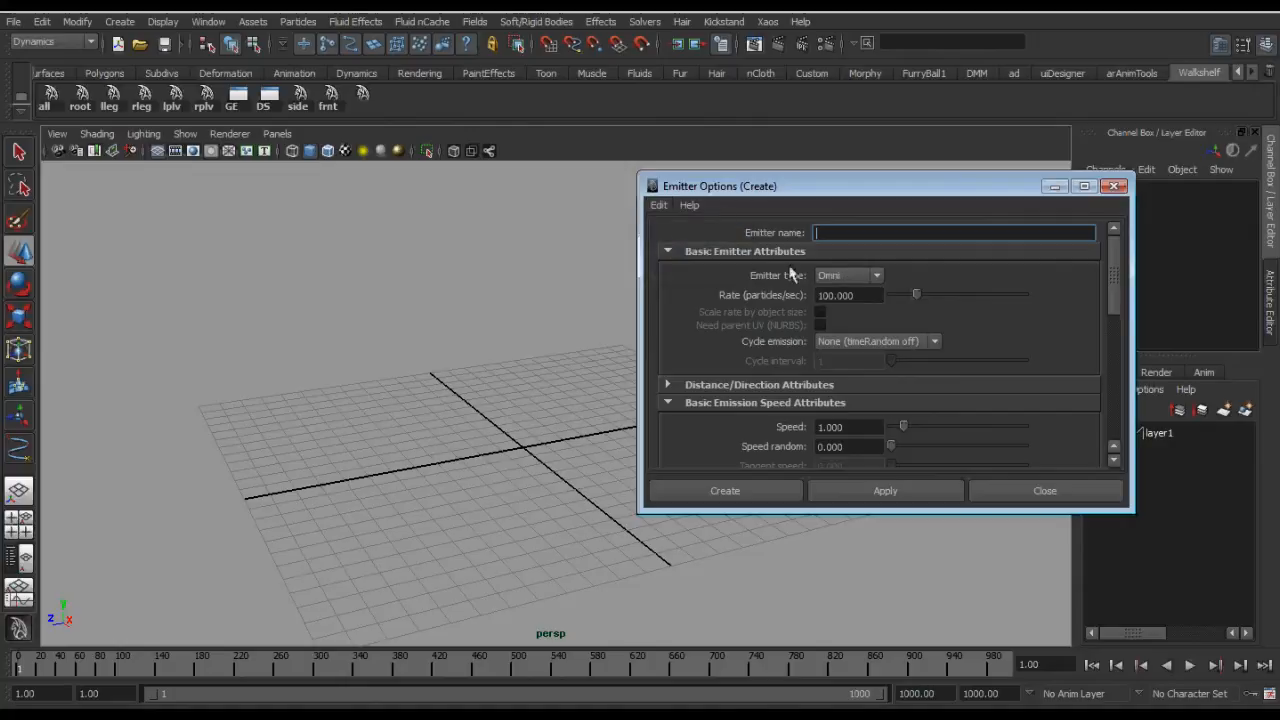
Step: Set the emitter type to Directional and create the emitter
click(792, 385)
click(792, 385)
click(845, 275)
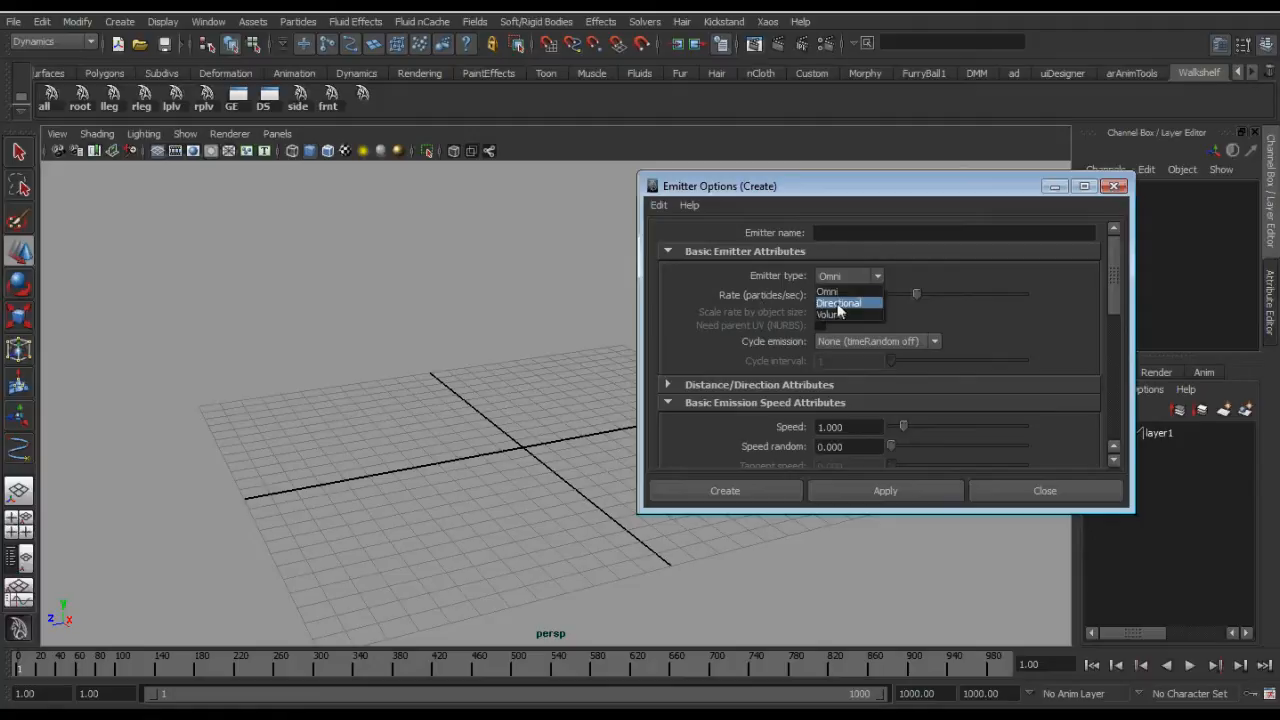
click(839, 303)
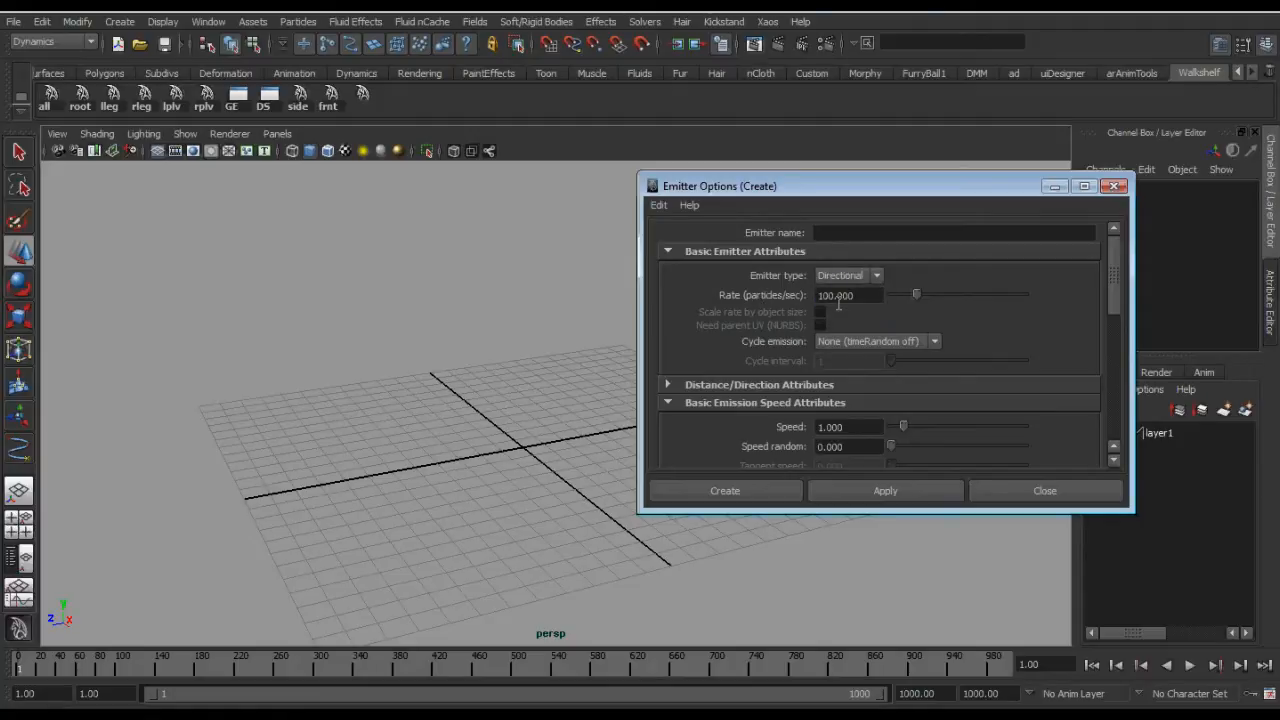
click(726, 491)
Step: Play the simulation of the directional emitter, stop it, and hide the grid for a clearer view of the particles
alt+drag(700, 477, 646, 449)
key(Escape)
key(alt+v)
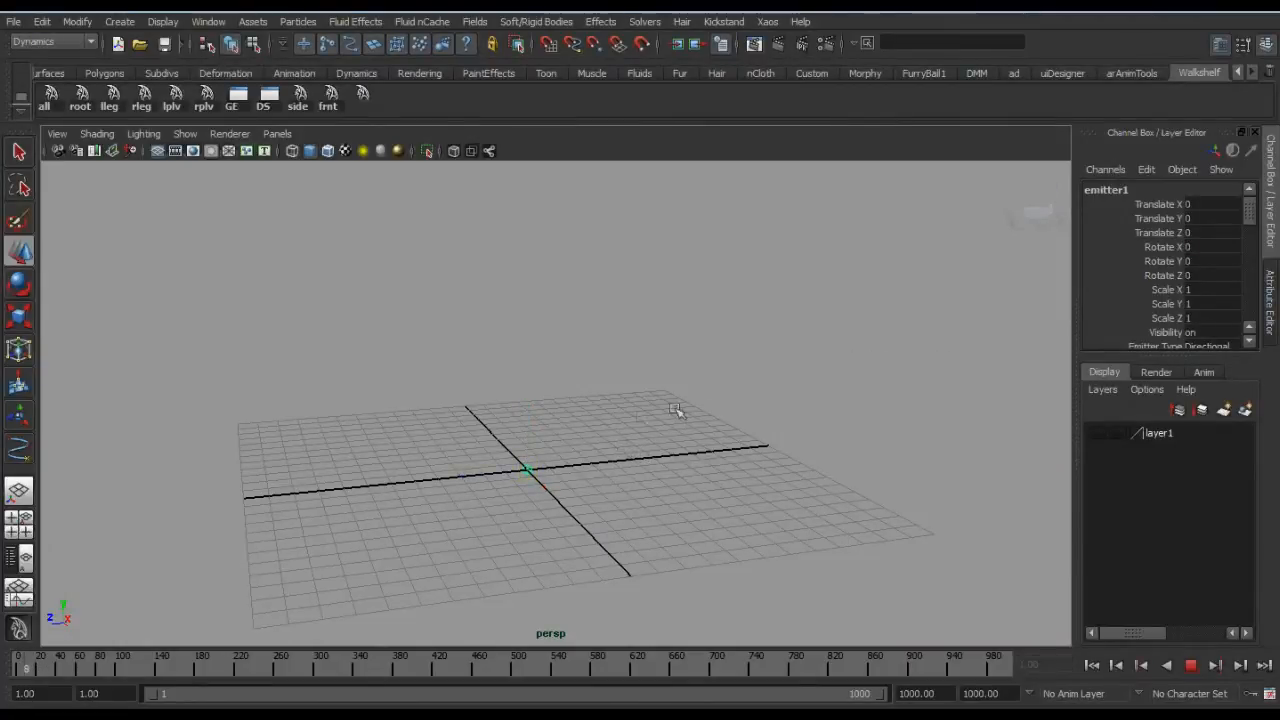
key(Escape)
click(156, 152)
alt+drag(560, 300, 740, 470)
key(q)
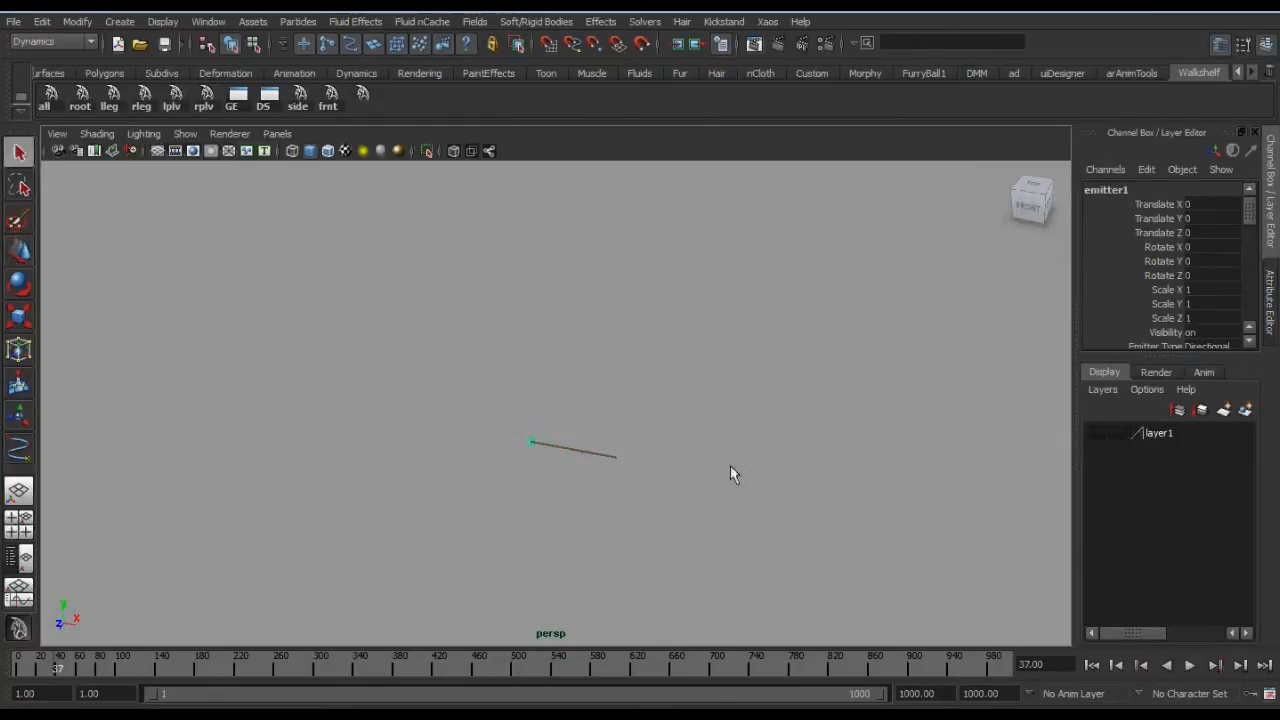
Step: Continue the playback to check the emission direction, then rewind it and show the grid again
key(alt+v)
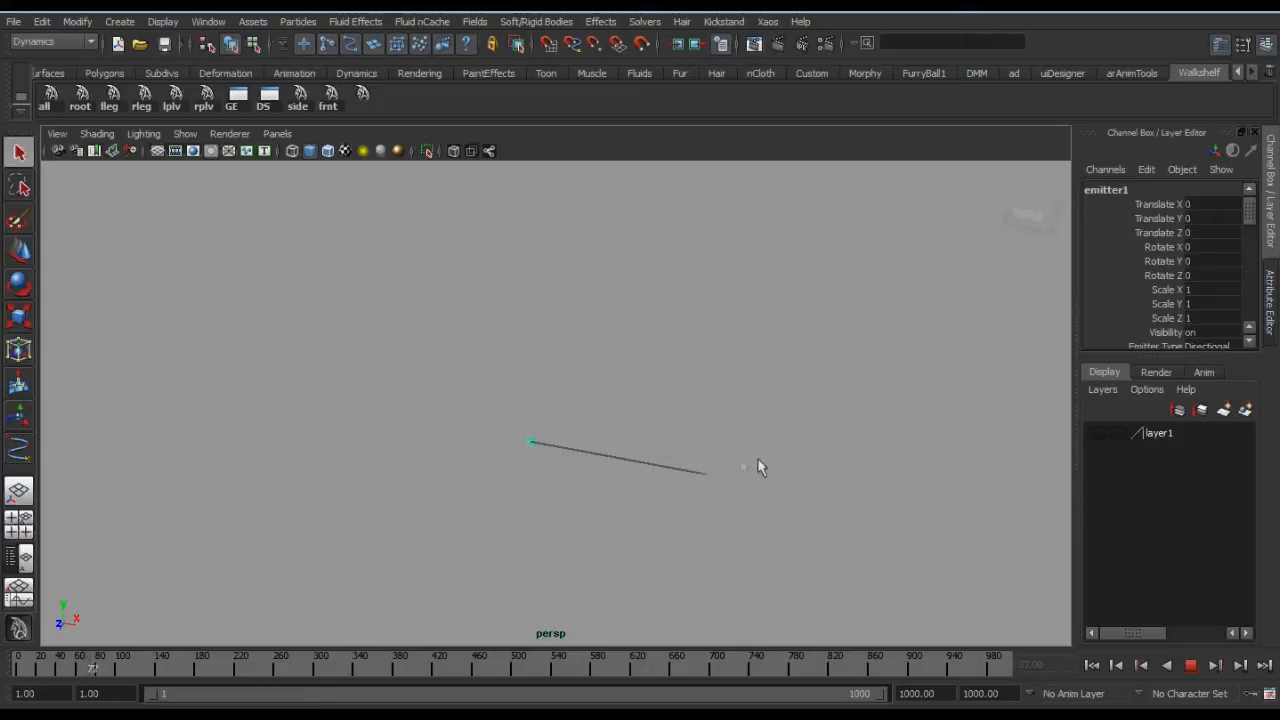
key(alt+v)
key(alt+shift+v)
alt+drag(631, 446, 633, 466)
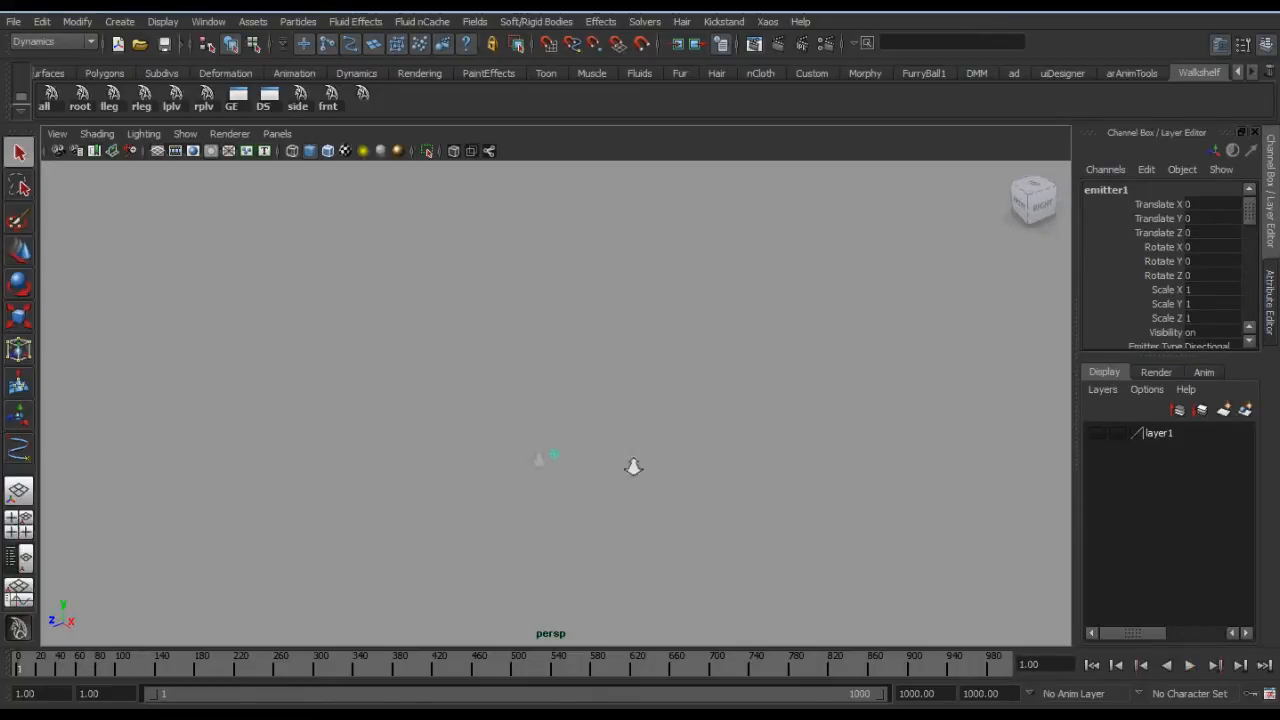
click(160, 152)
alt+drag(488, 331, 734, 380)
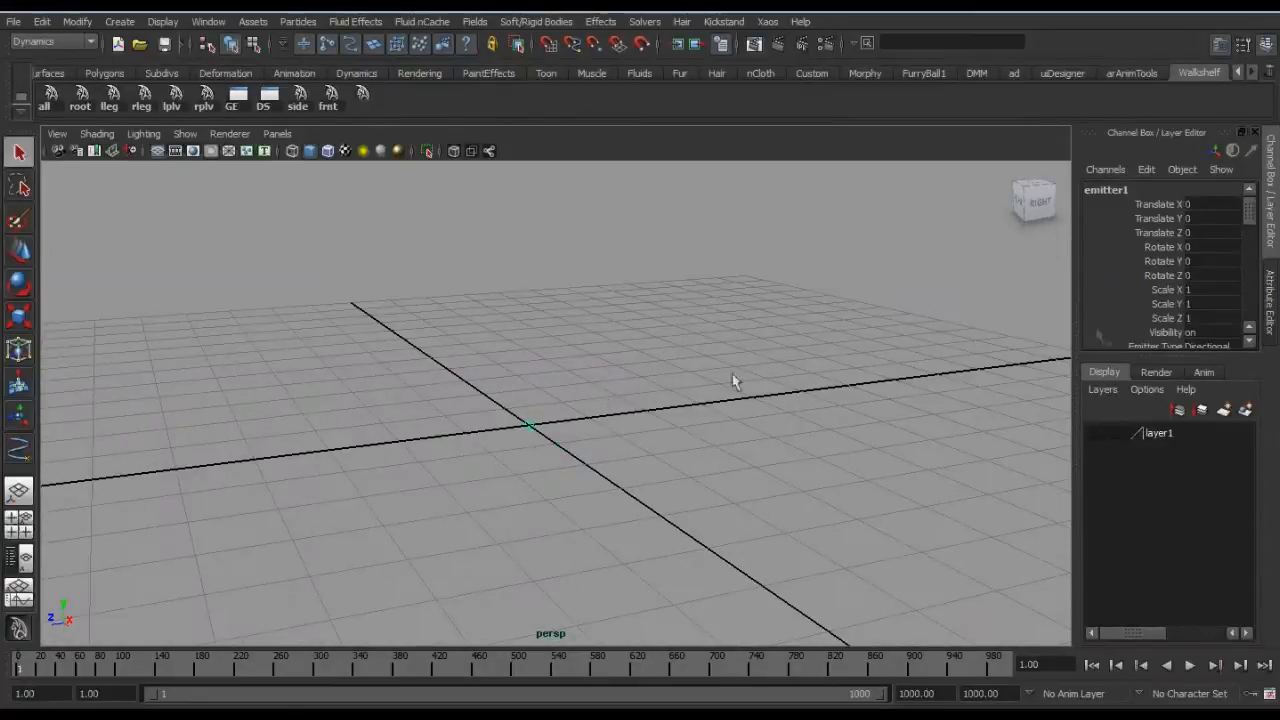
Step: Set emitter1's Direction X to 0, Direction Y to 1, and Spread to 0.3
scroll(1182, 295, down, 5)
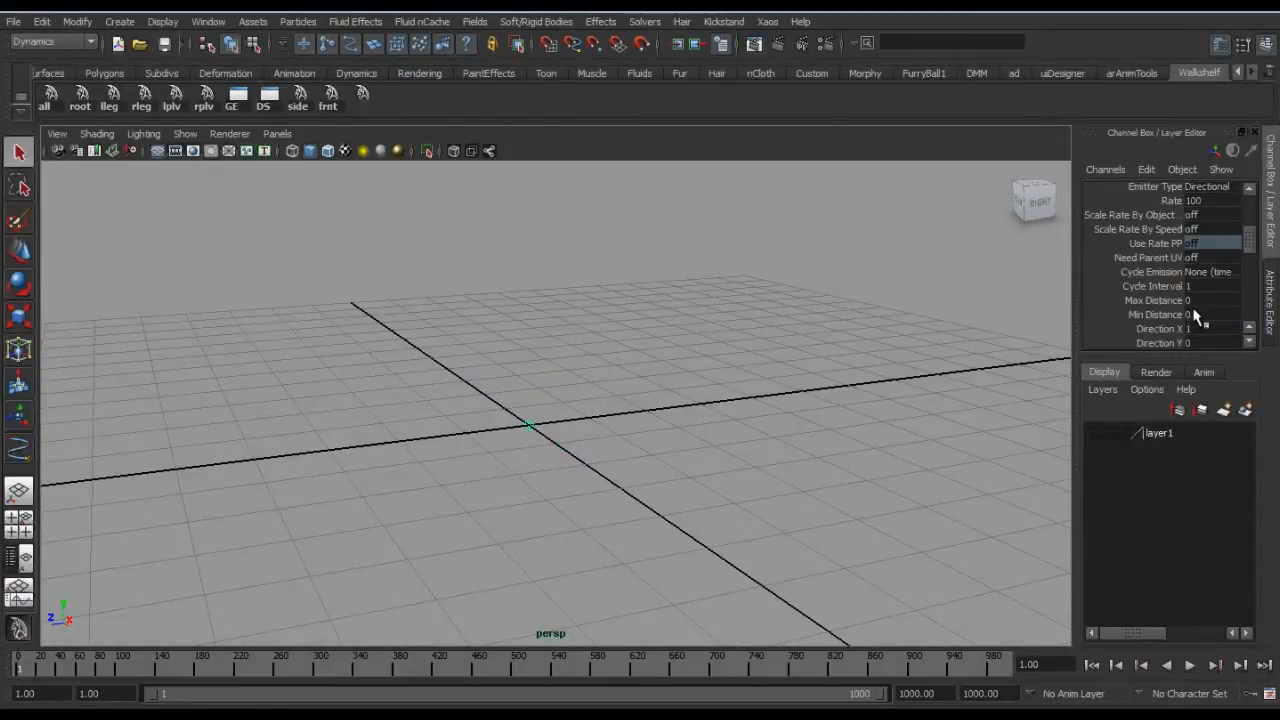
scroll(1197, 316, down, 1)
click(1198, 303)
text(1)
click(1197, 287)
text(0)
click(1200, 331)
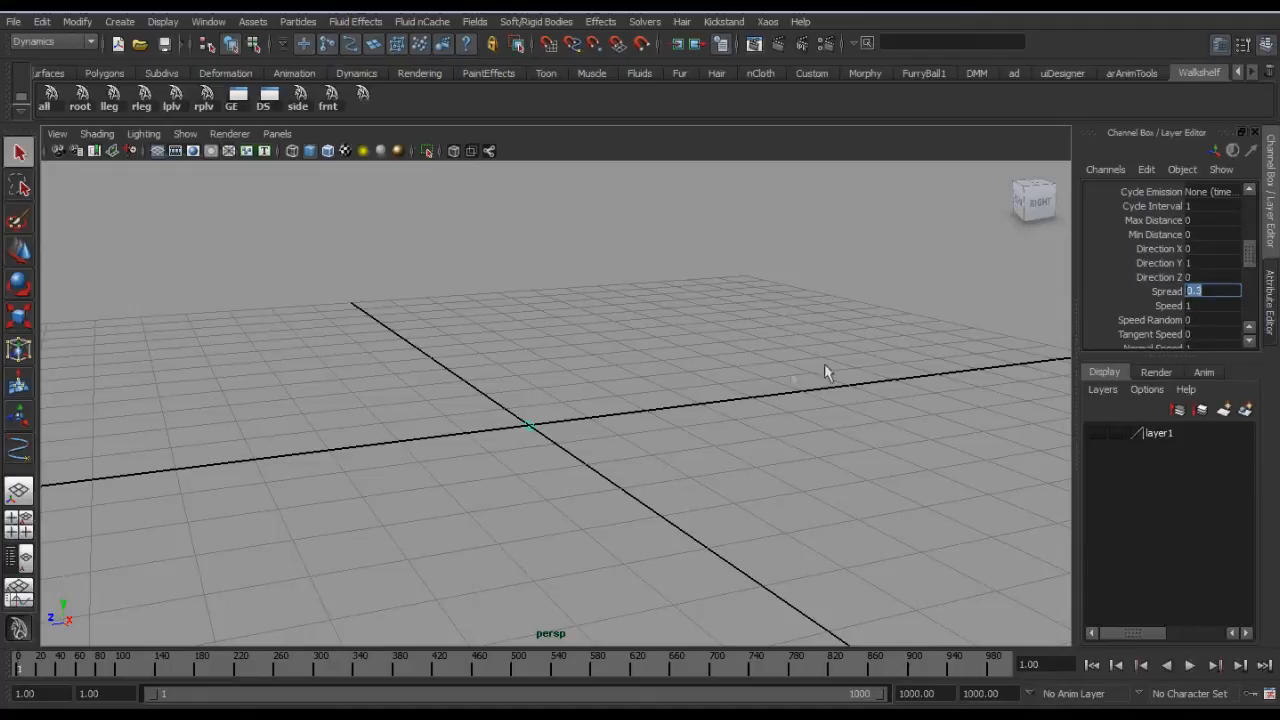
Step: Play and stop the simulation to examine the upward particle spread around the emitter
alt+middle_drag(691, 393, 694, 410)
key(alt+v)
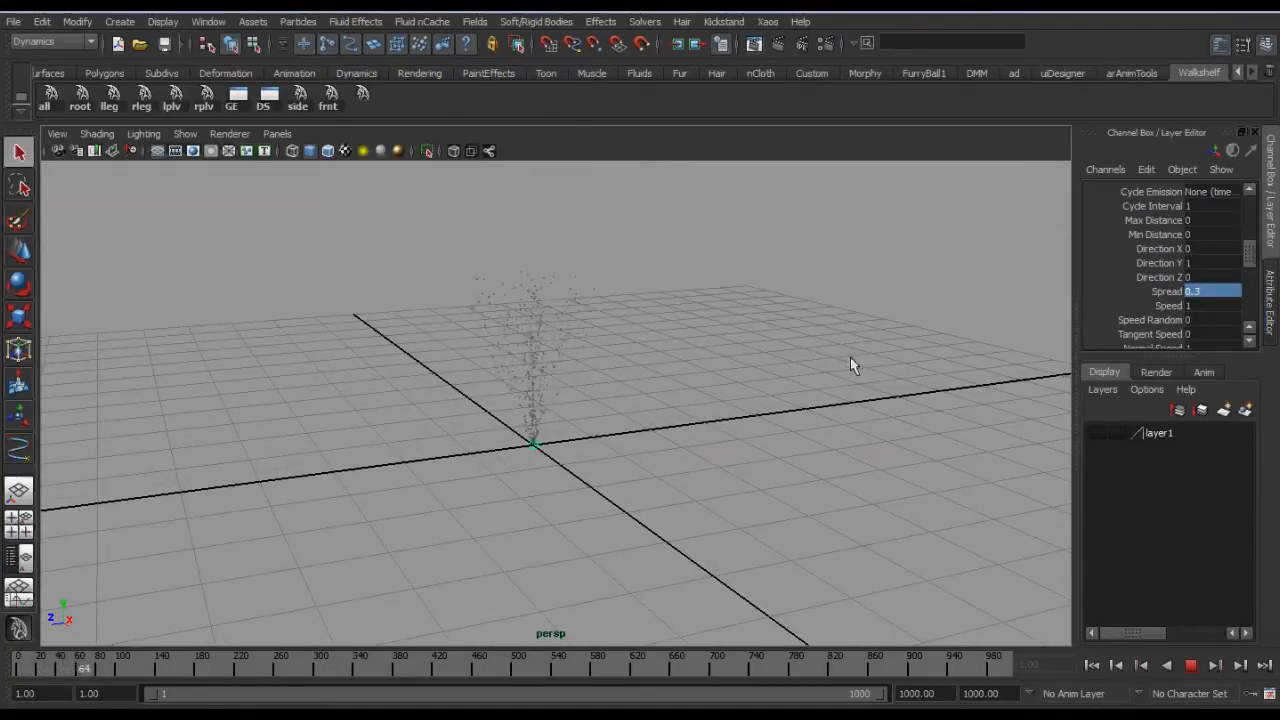
key(alt+v)
alt+middle_drag(577, 368, 580, 446)
alt+drag(538, 488, 574, 426)
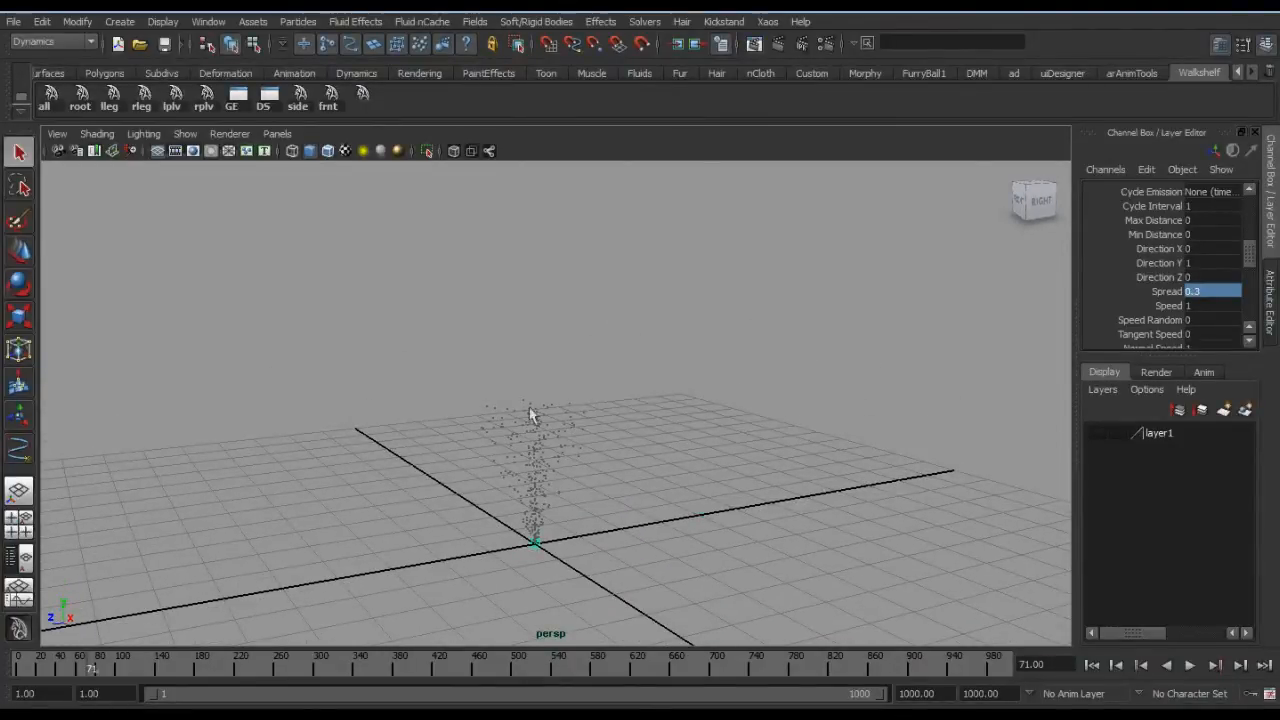
alt+drag(703, 389, 695, 364)
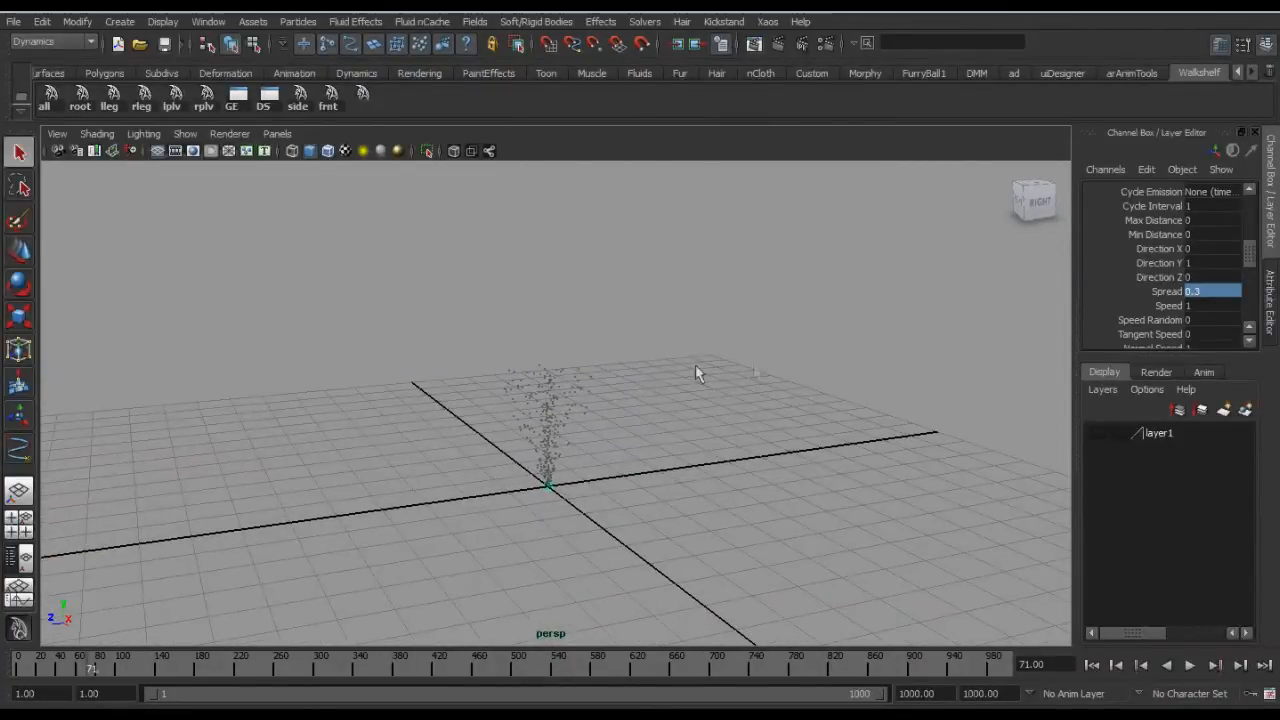
Step: Show emitter1 in the Attribute Editor and set its rate to 2 particles per second
scroll(1163, 295, down, 1)
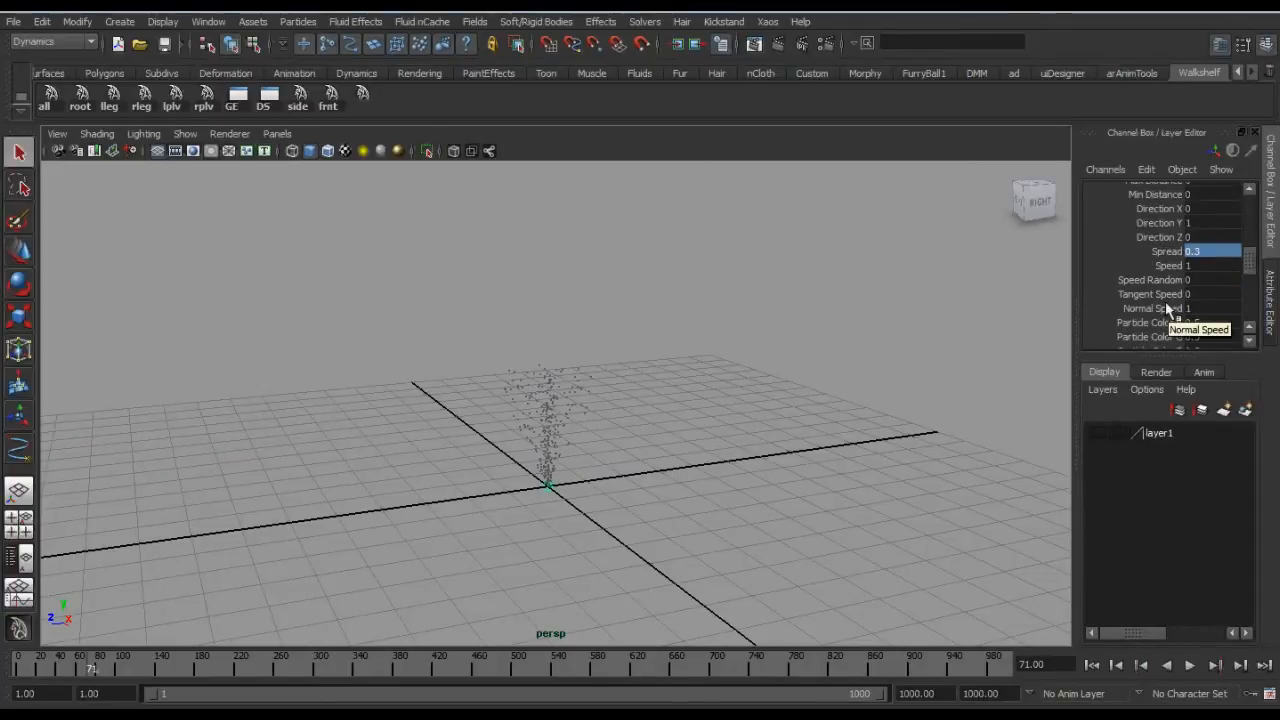
scroll(1180, 285, up, 1)
scroll(1185, 275, down, 1)
key(ctrl+a)
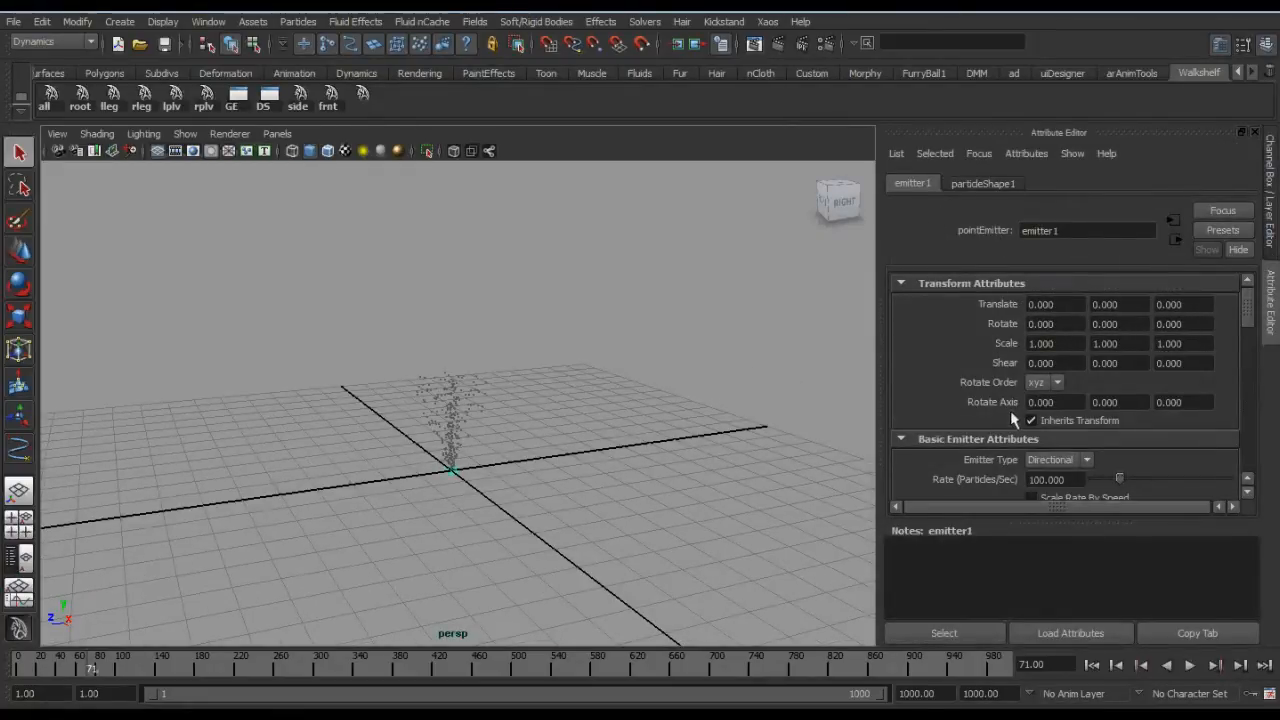
drag(1065, 480, 985, 482)
text(2)
key(Return)
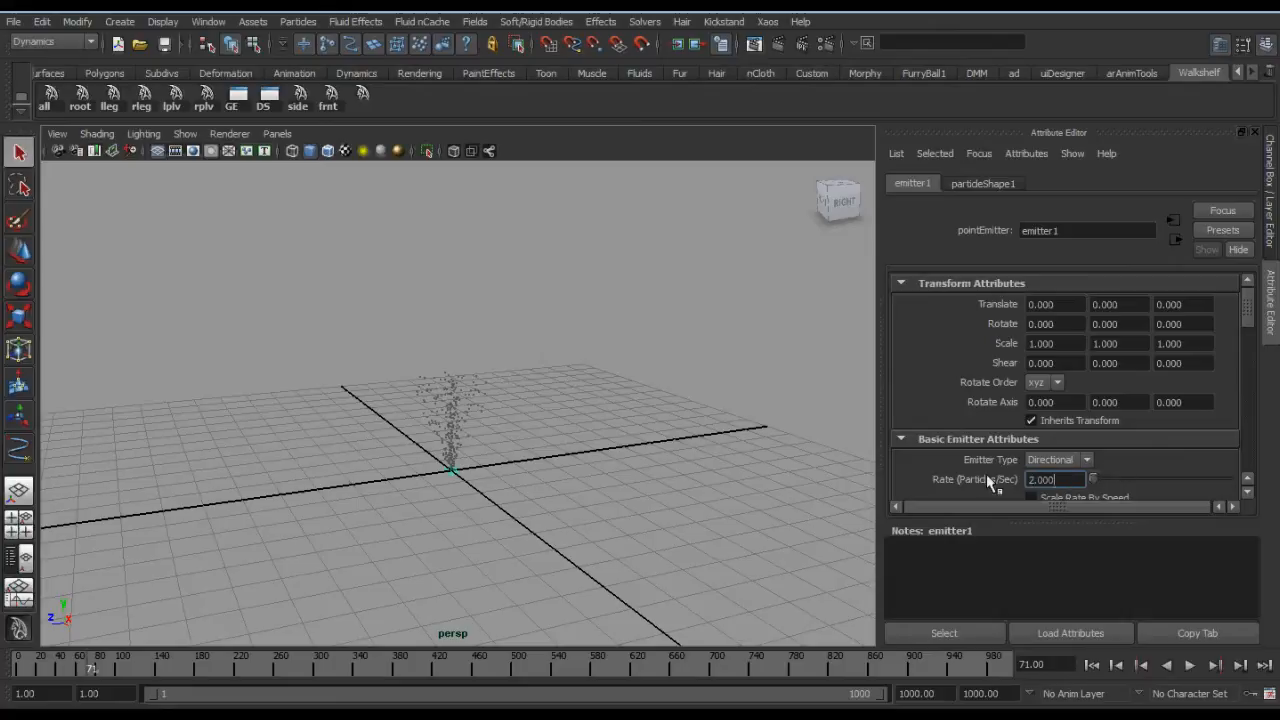
Step: Rewind and play the simulation to check the emission at the reduced rate, and stop it
alt+middle_drag(580, 390, 584, 396)
key(alt+shift+v)
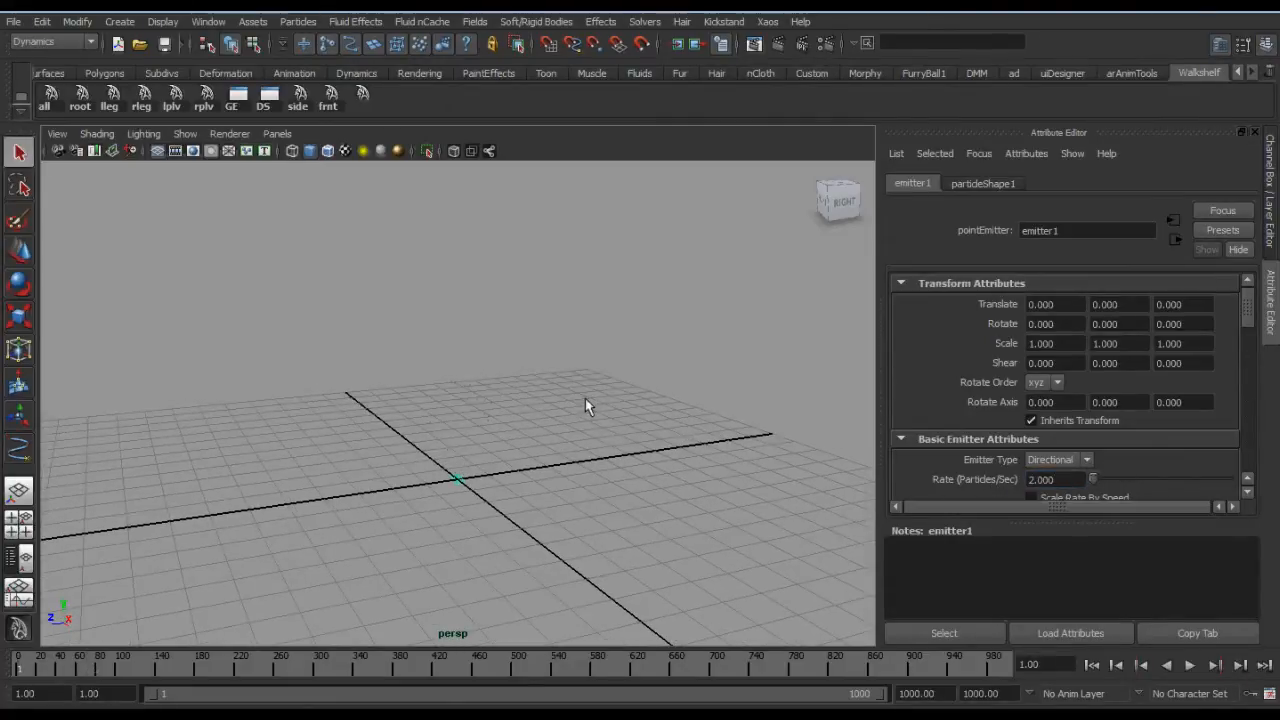
key(alt+v)
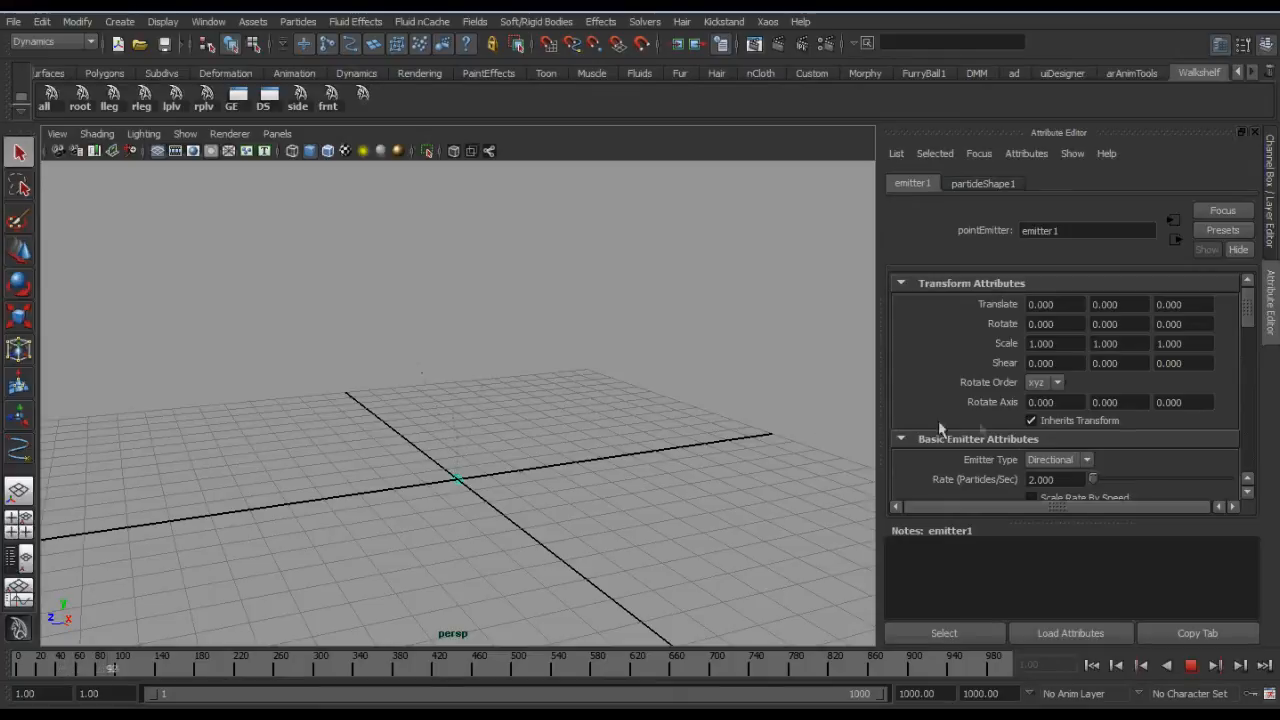
key(alt+v)
Step: Set emitter1's rate to 1 particle per second and replay the simulation from the start
double_click(1075, 481)
text(1)
key(Return)
alt+middle_drag(600, 424, 607, 438)
key(alt+shift+v)
key(alt+v)
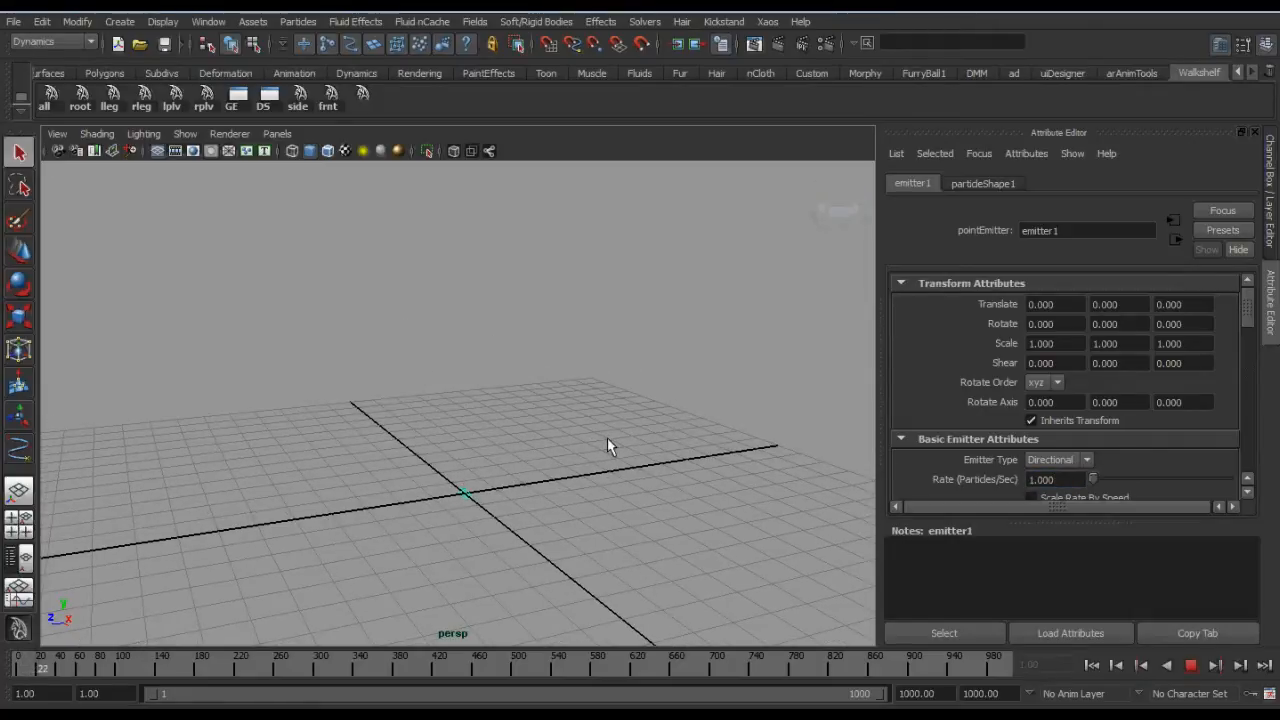
key(alt+v)
Step: Set emitter1's emission Speed to 5 and Speed Random to 0.2
scroll(1000, 372, down, 3)
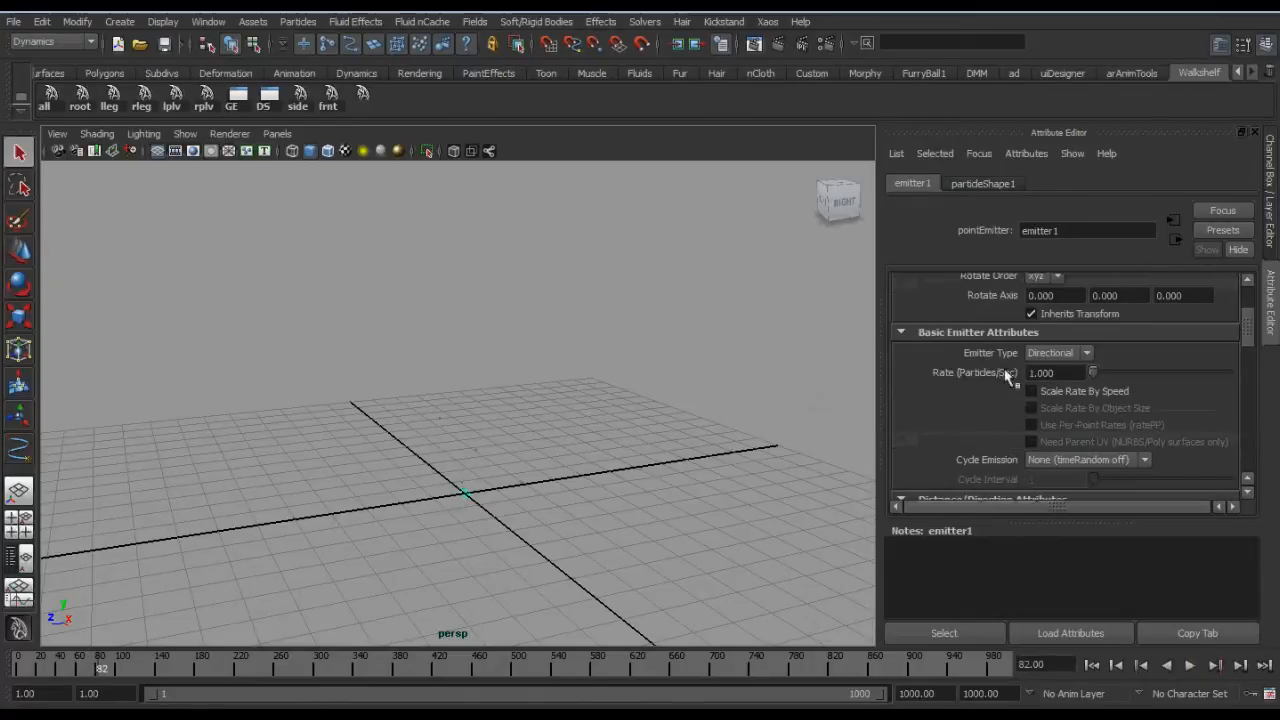
scroll(1010, 375, down, 4)
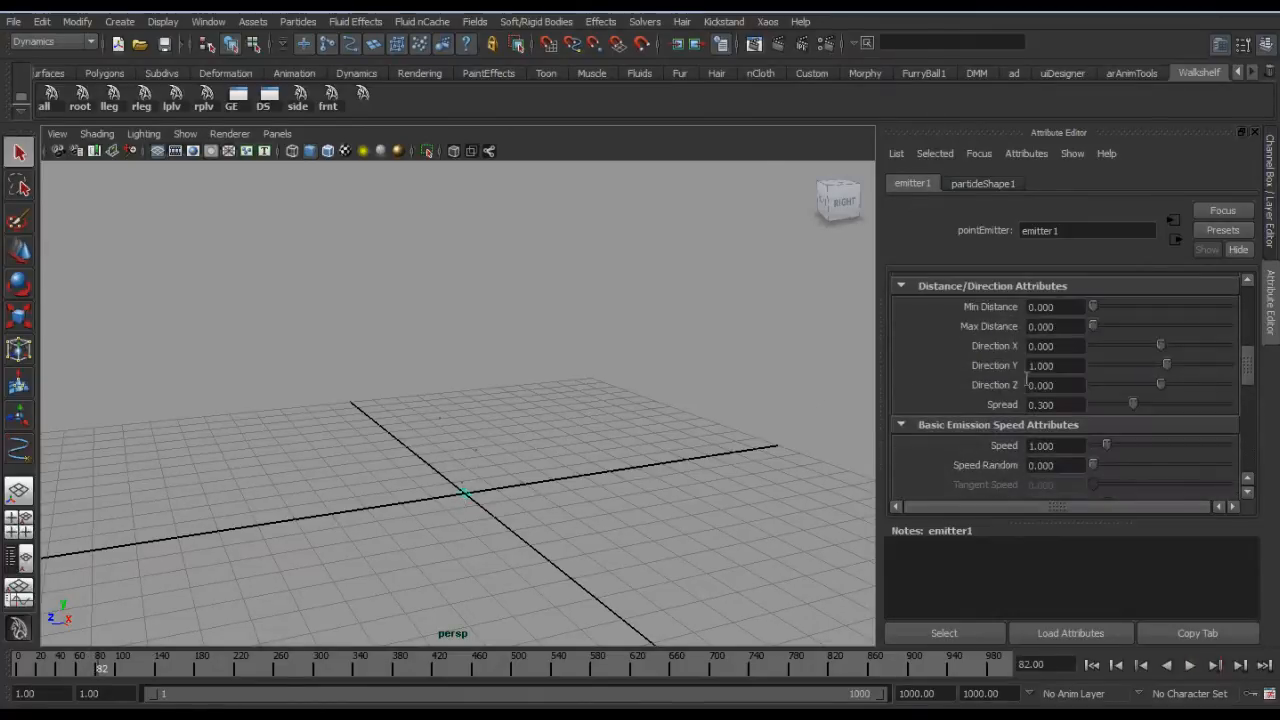
double_click(1061, 445)
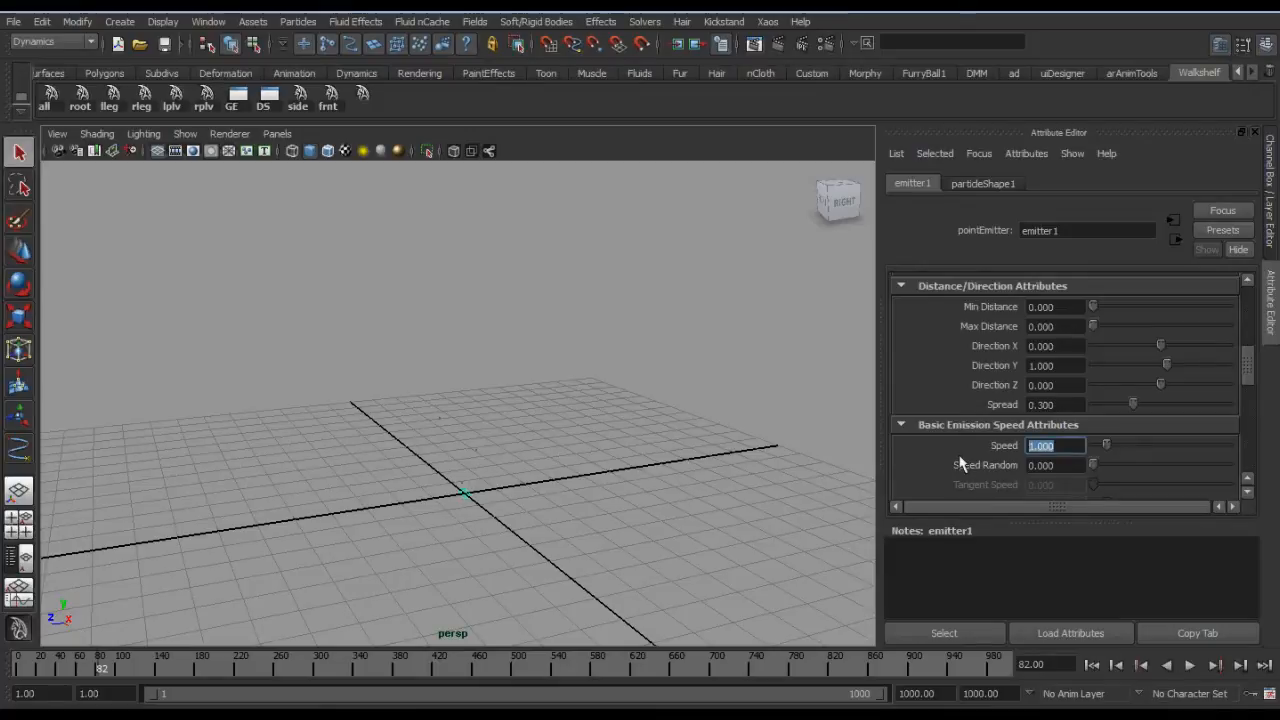
text(5)
key(Return)
drag(1064, 465, 1009, 467)
text(.)
Step: Play and stop the simulation to check the particles with the new speed settings
alt+drag(582, 413, 597, 409)
key(alt+v)
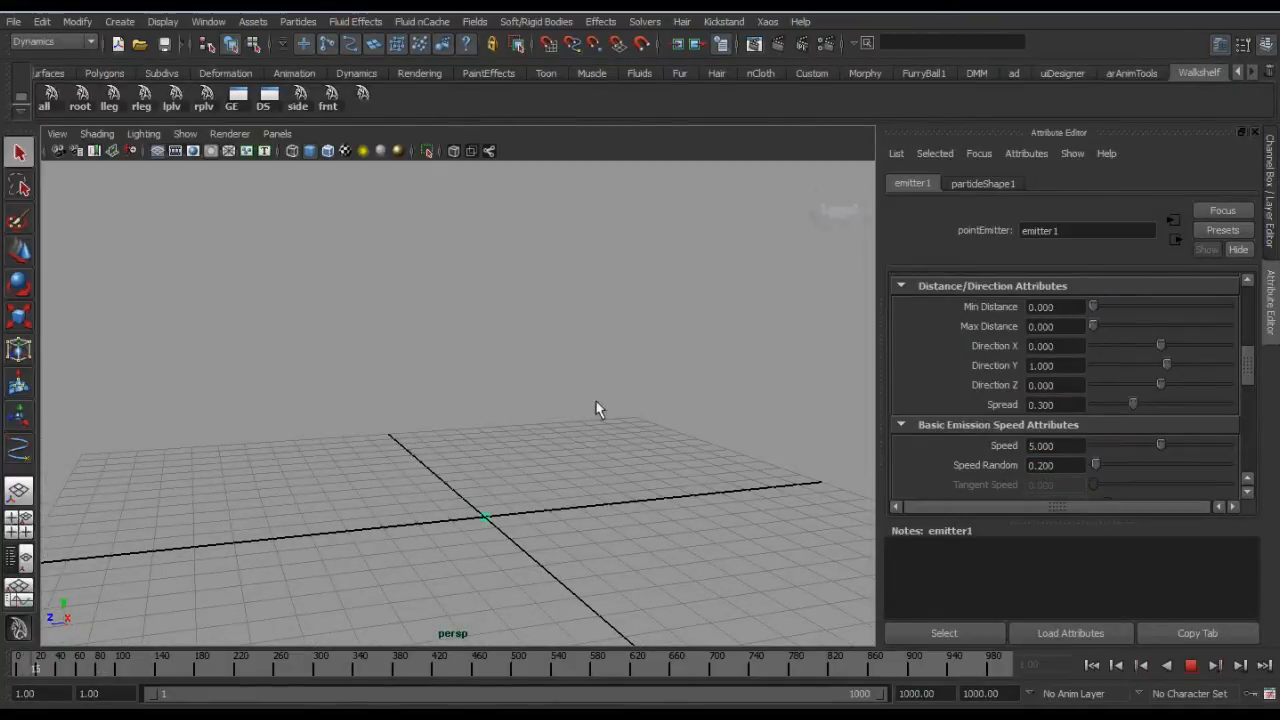
key(alt+v)
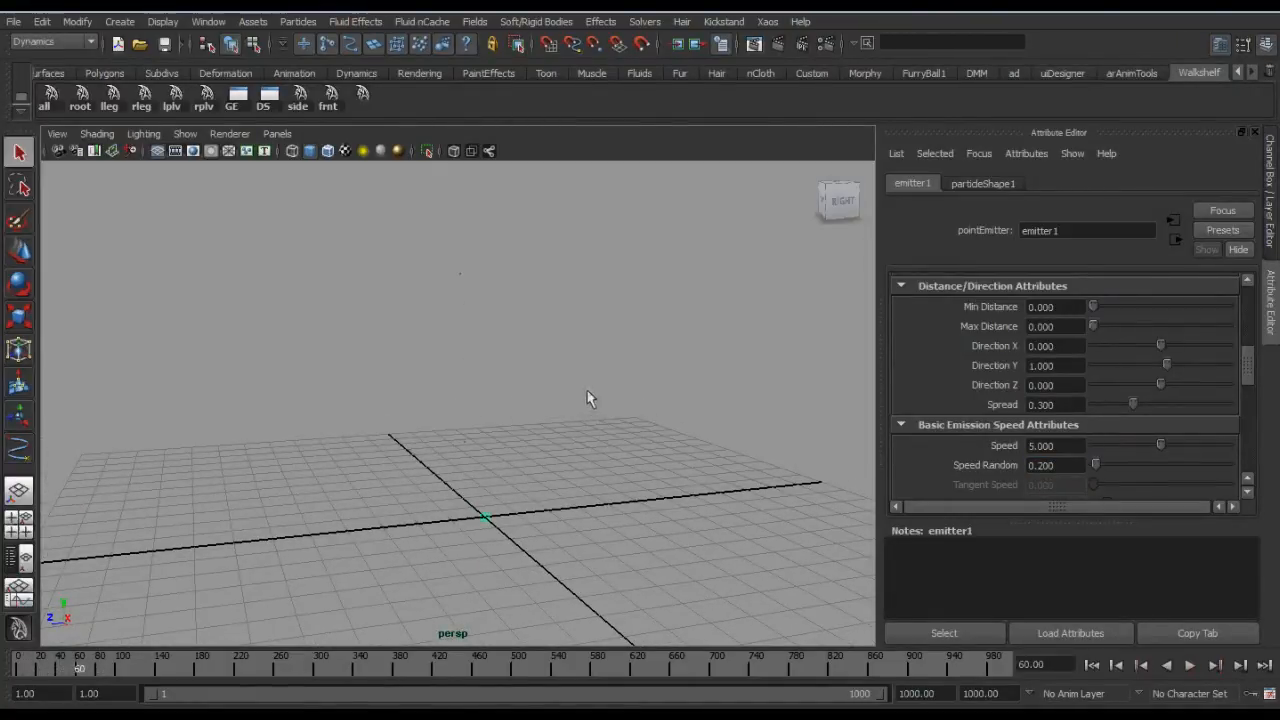
alt+drag(587, 392, 505, 379)
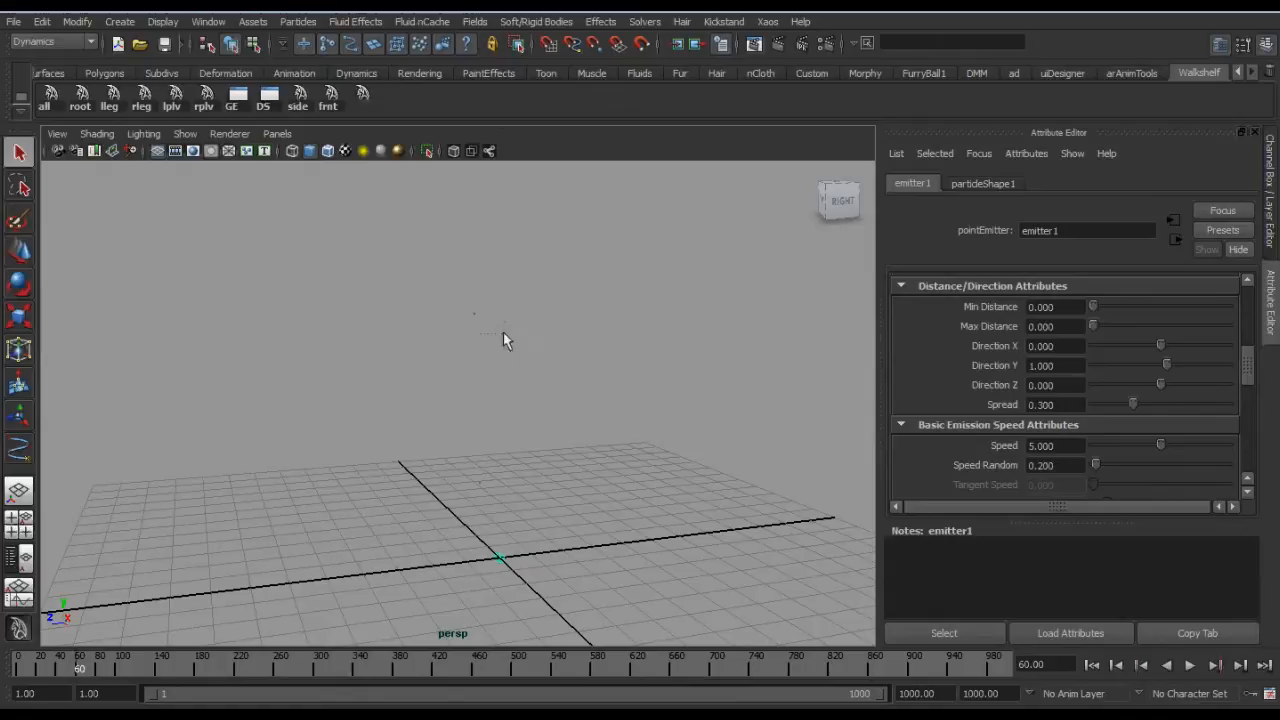
Step: Select the emitted particles and set particleShape1's render type to Spheres with a radius of 0.2
click(498, 332)
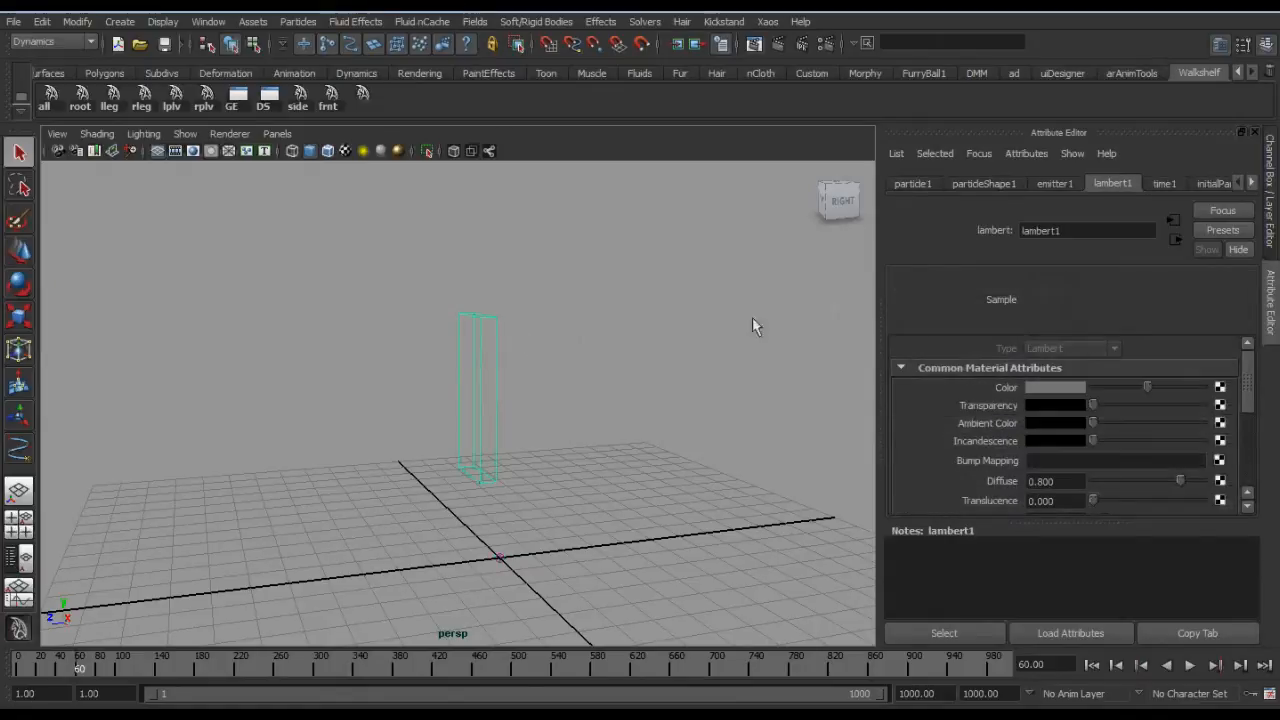
click(998, 184)
scroll(1059, 403, down, 5)
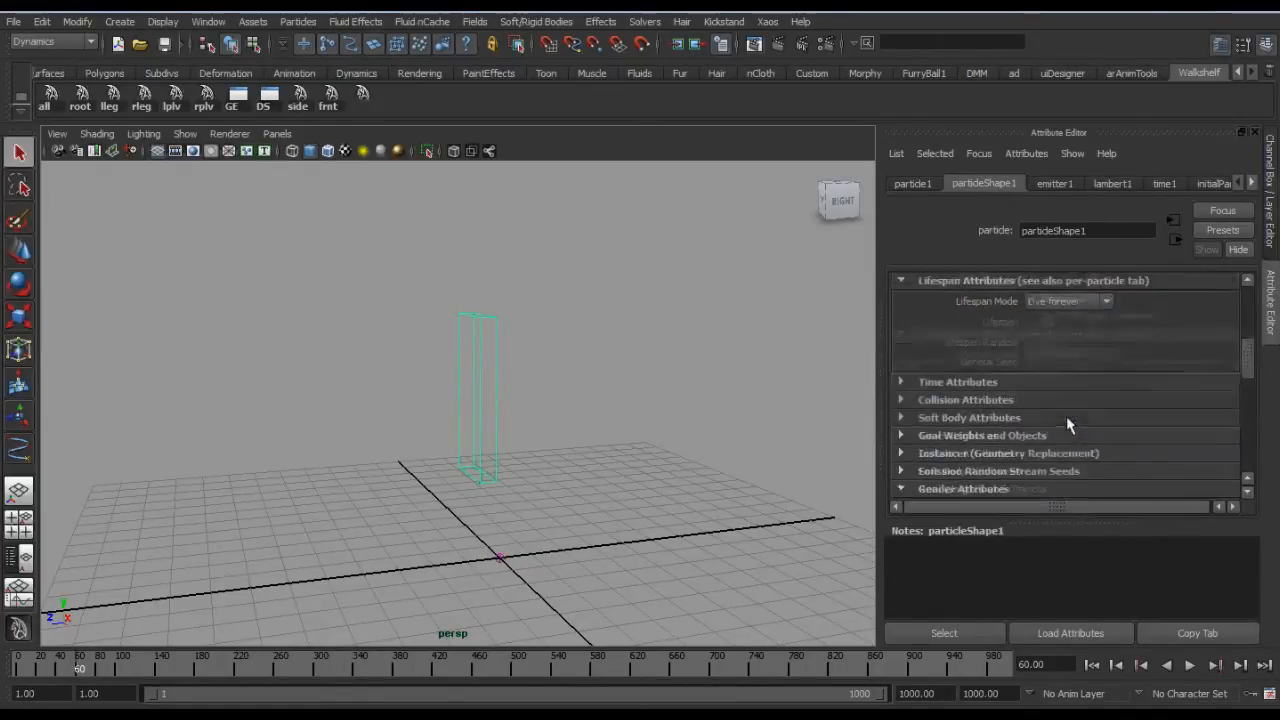
scroll(1005, 442, down, 1)
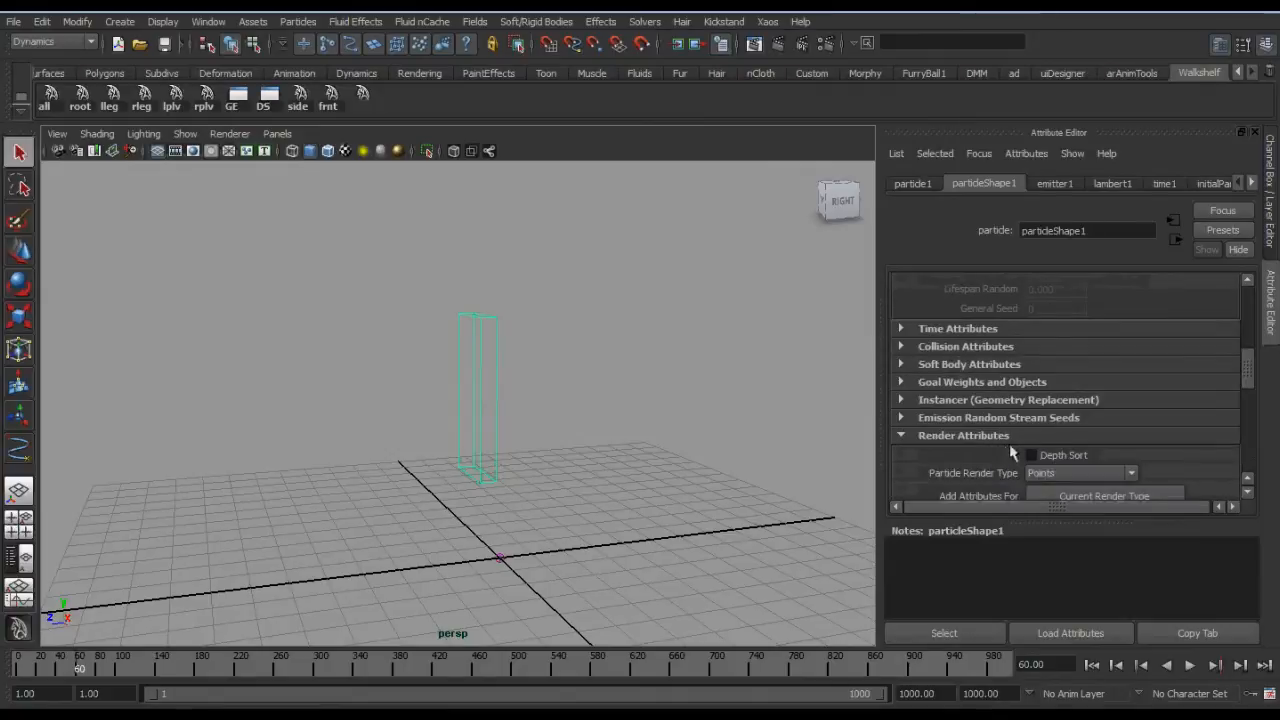
click(1080, 473)
click(1068, 524)
alt+drag(770, 470, 748, 460)
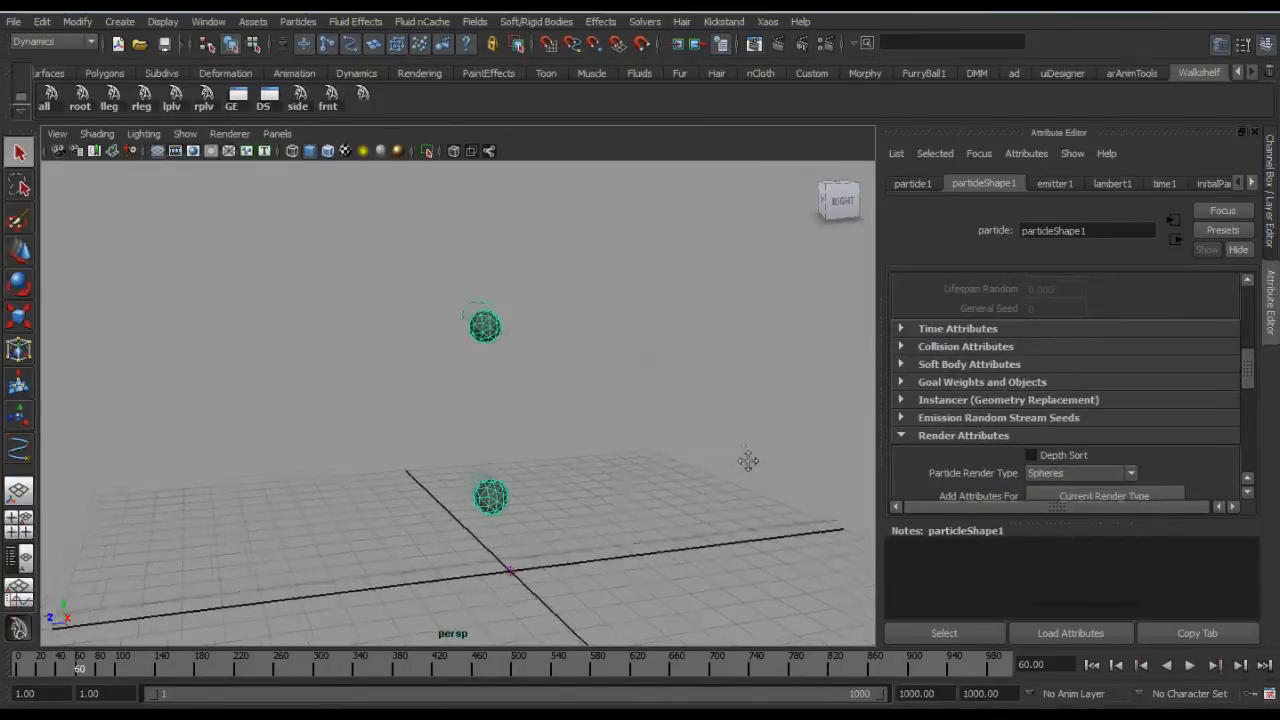
scroll(1067, 474, down, 2)
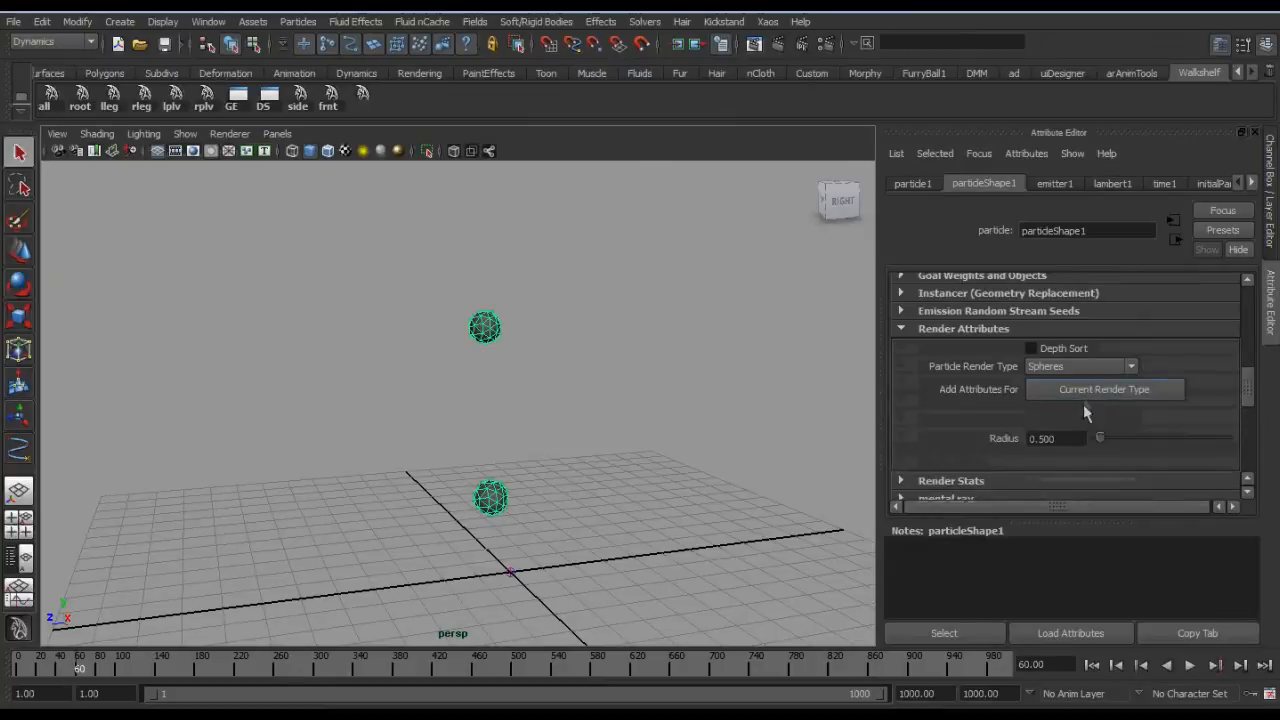
ctrl+drag(1083, 439, 1080, 439)
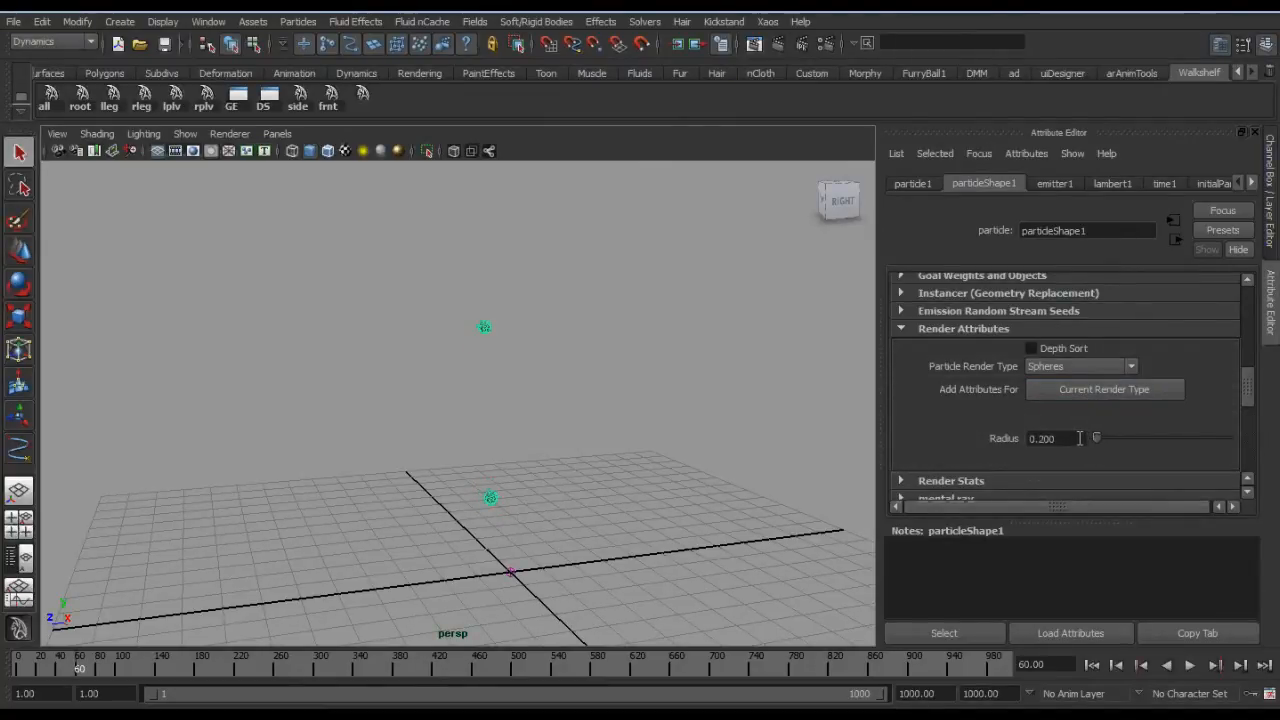
Step: Clear the selection and replay the simulation from the start to check the sphere particles
click(1271, 235)
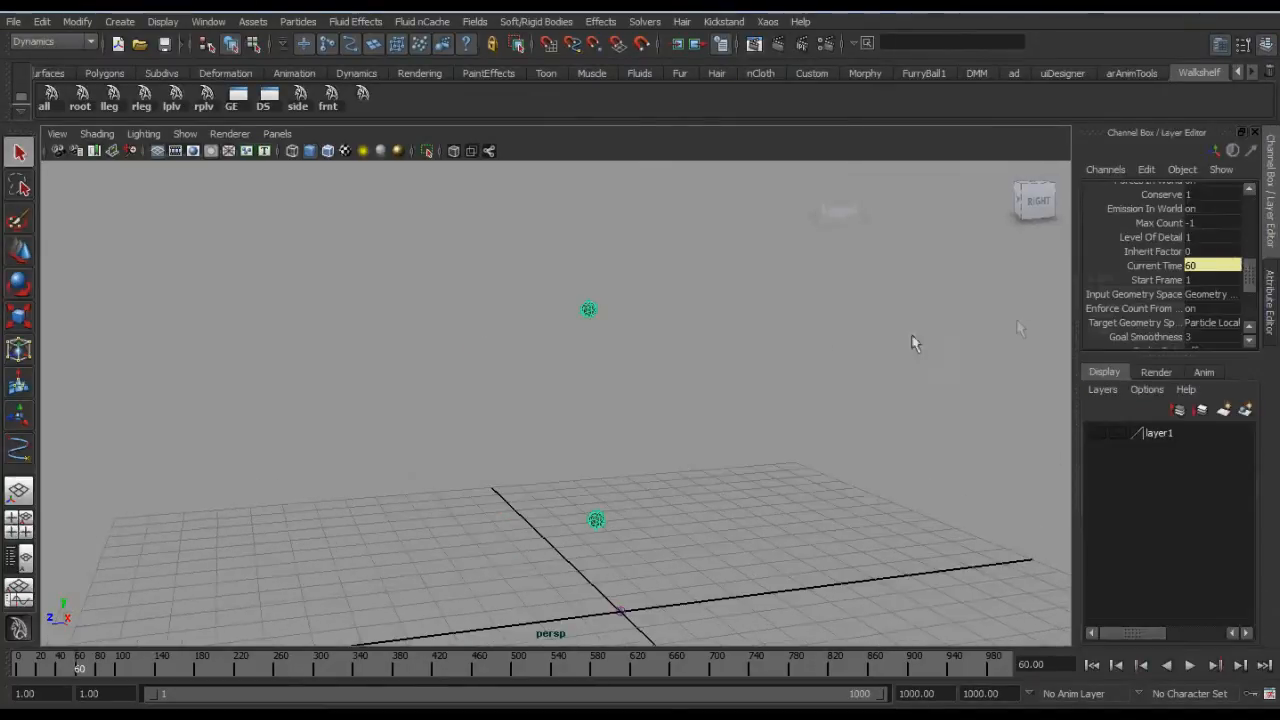
scroll(720, 368, down, 3)
click(690, 381)
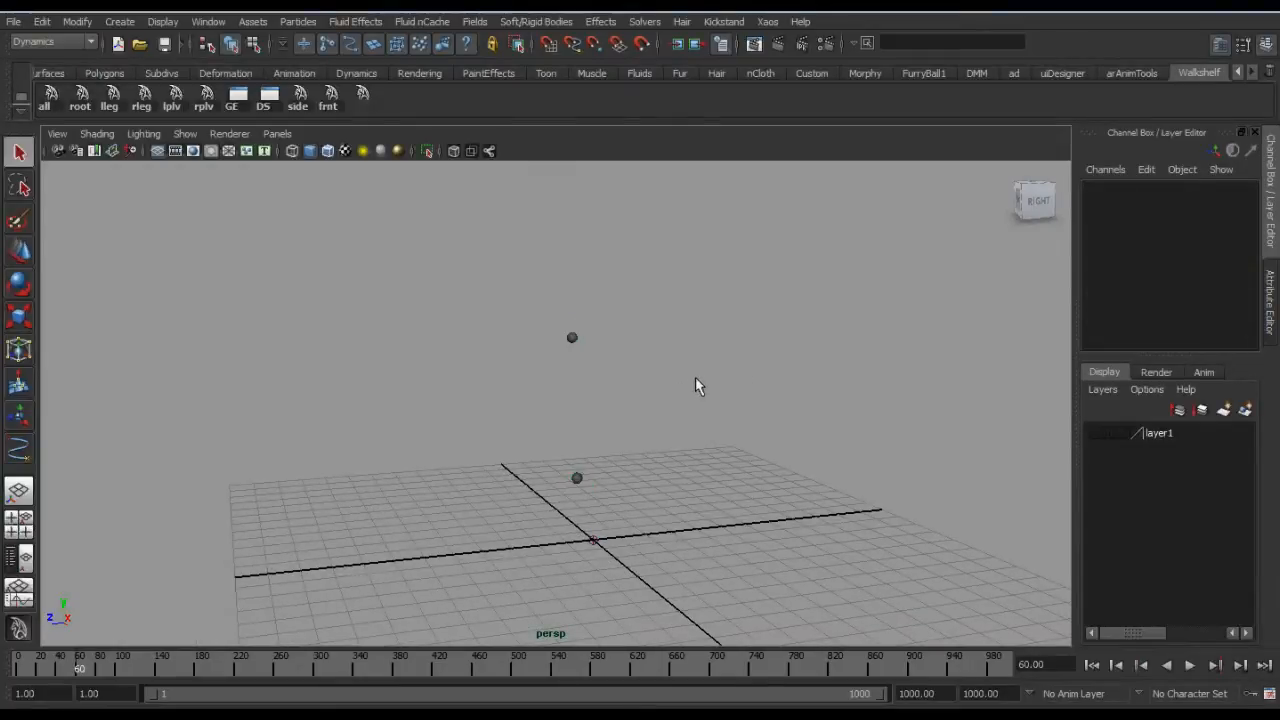
key(alt+shift+v)
key(alt+v)
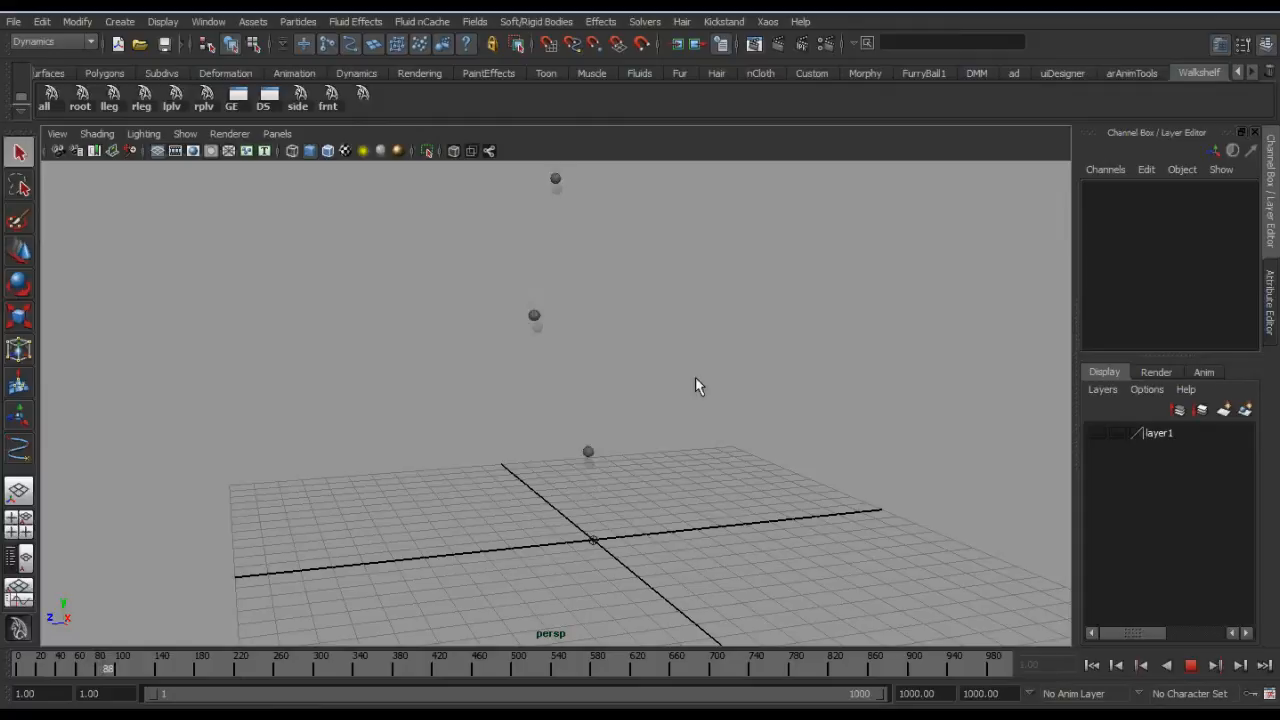
key(alt+v)
Step: Continue the playback from a wider view and stop it to examine the rising spheres' path and spacing
alt+middle_drag(746, 348, 748, 427)
alt+right_drag(748, 427, 185, 451)
key(alt+v)
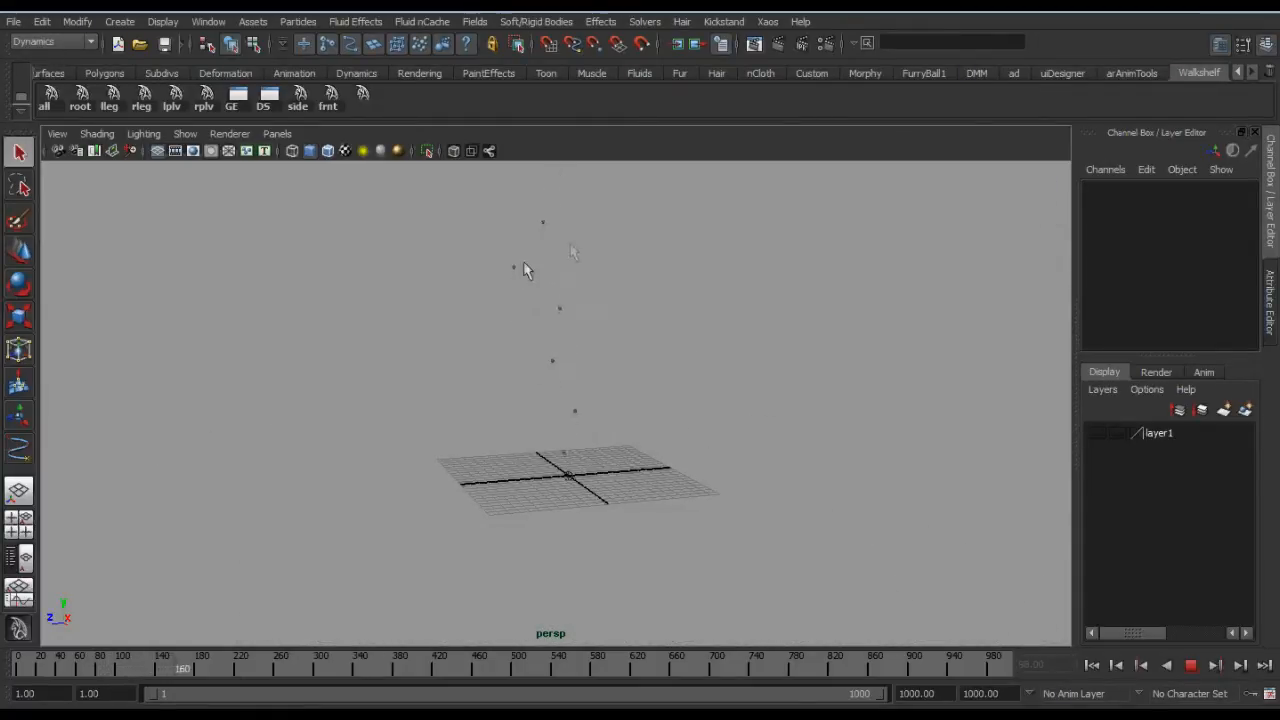
key(alt+v)
alt+middle_drag(576, 283, 578, 318)
alt+right_drag(578, 318, 600, 388)
alt+middle_drag(605, 336, 609, 396)
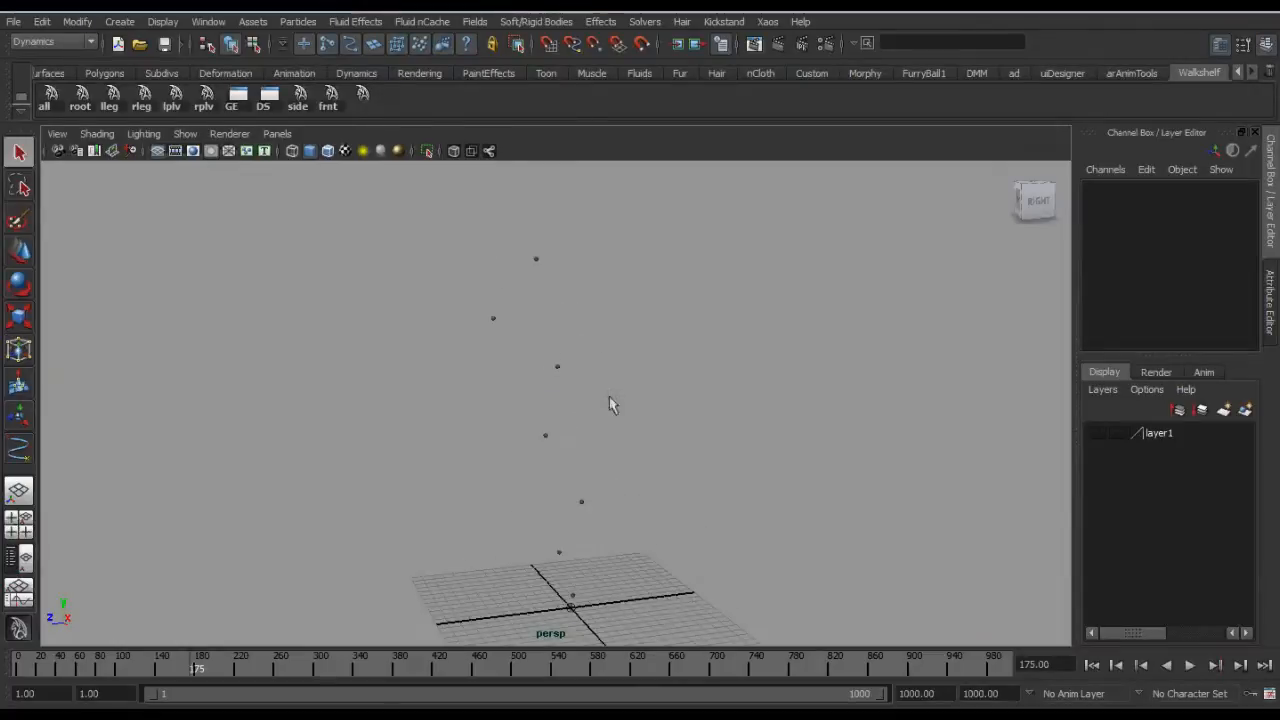
Step: Select the emitted sphere particles and set particleShape1's Lifespan Mode to Random range
drag(542, 348, 609, 401)
key(ctrl+a)
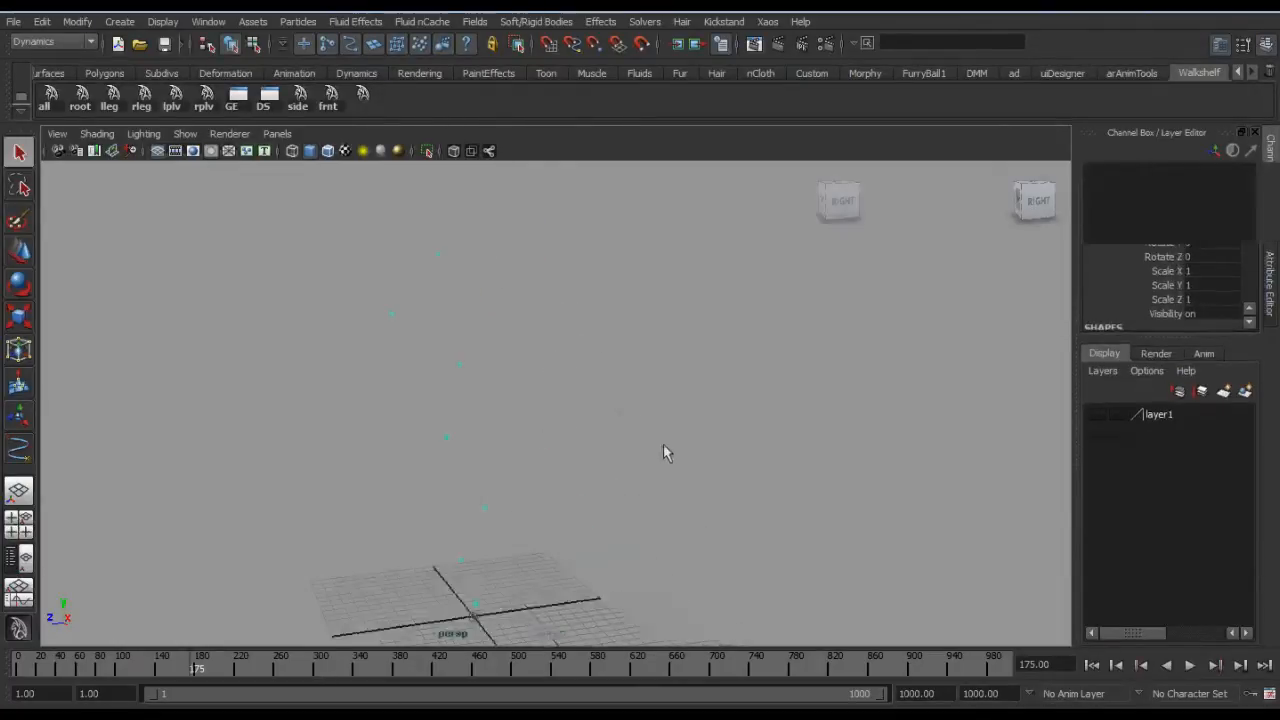
scroll(981, 407, up, 6)
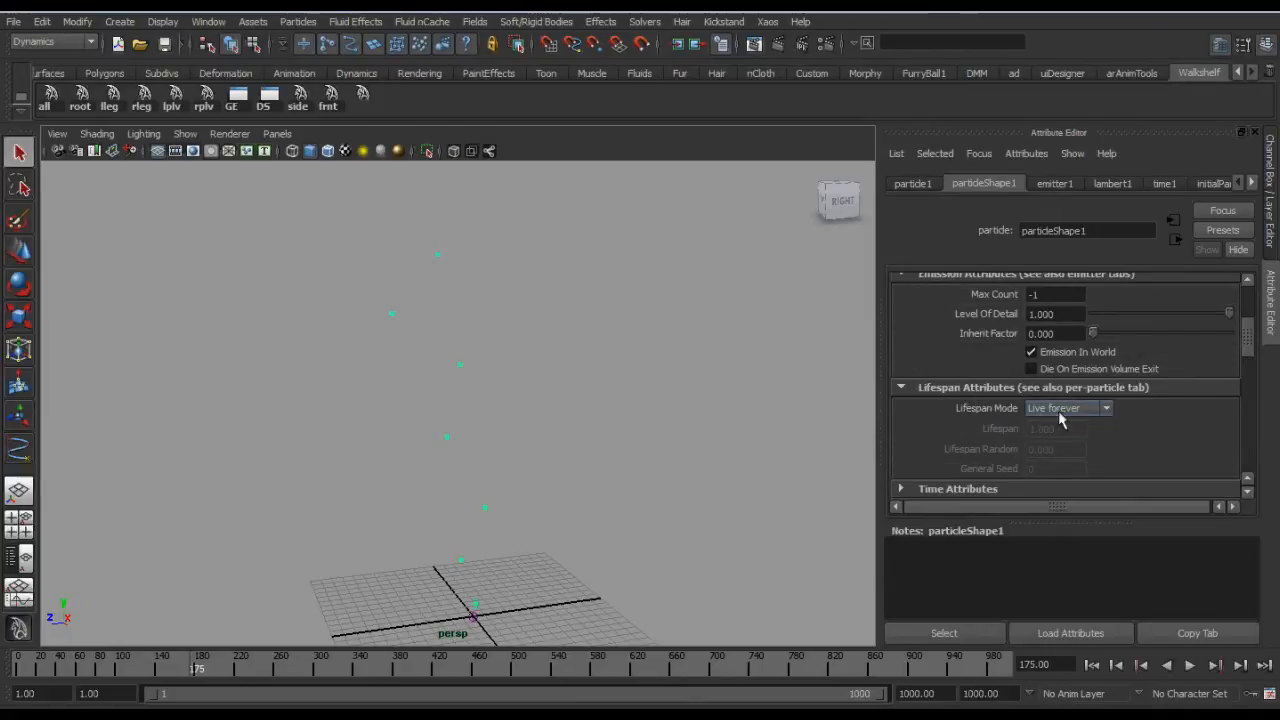
click(1060, 412)
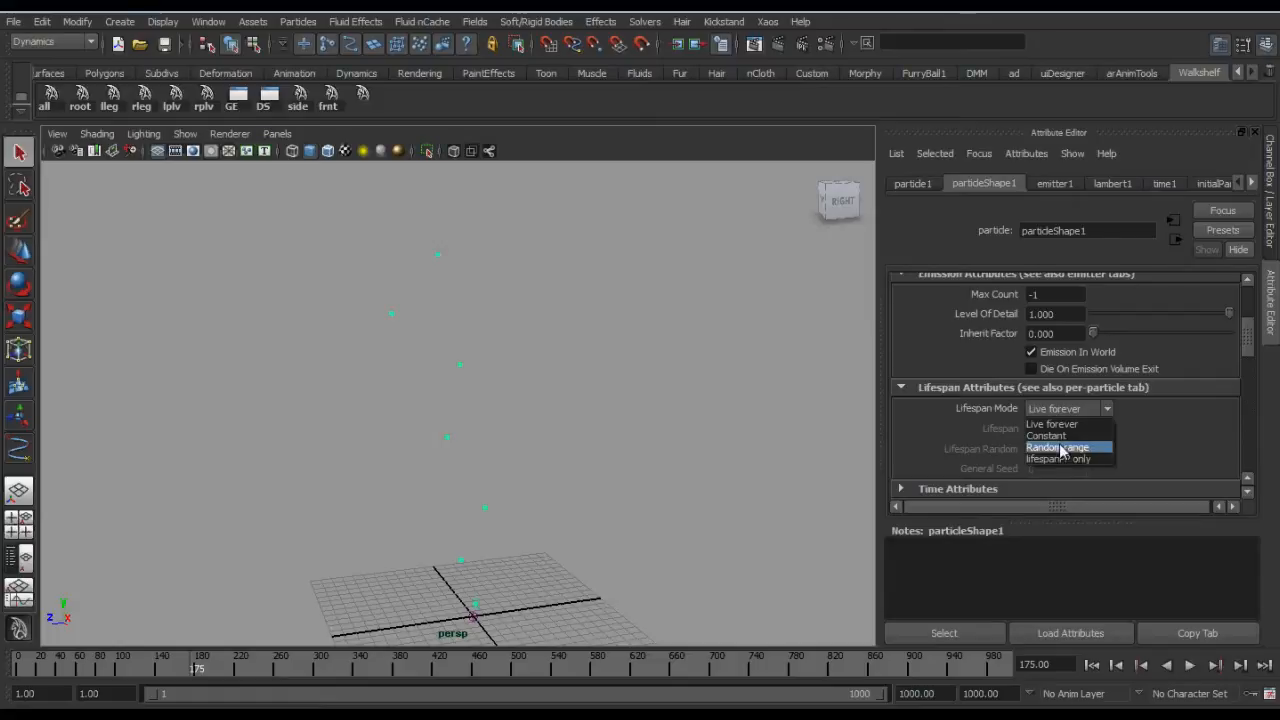
click(1061, 447)
Step: Set particleShape1's Lifespan Random to 0.3 and its Lifespan to 1.3
drag(1066, 429, 950, 446)
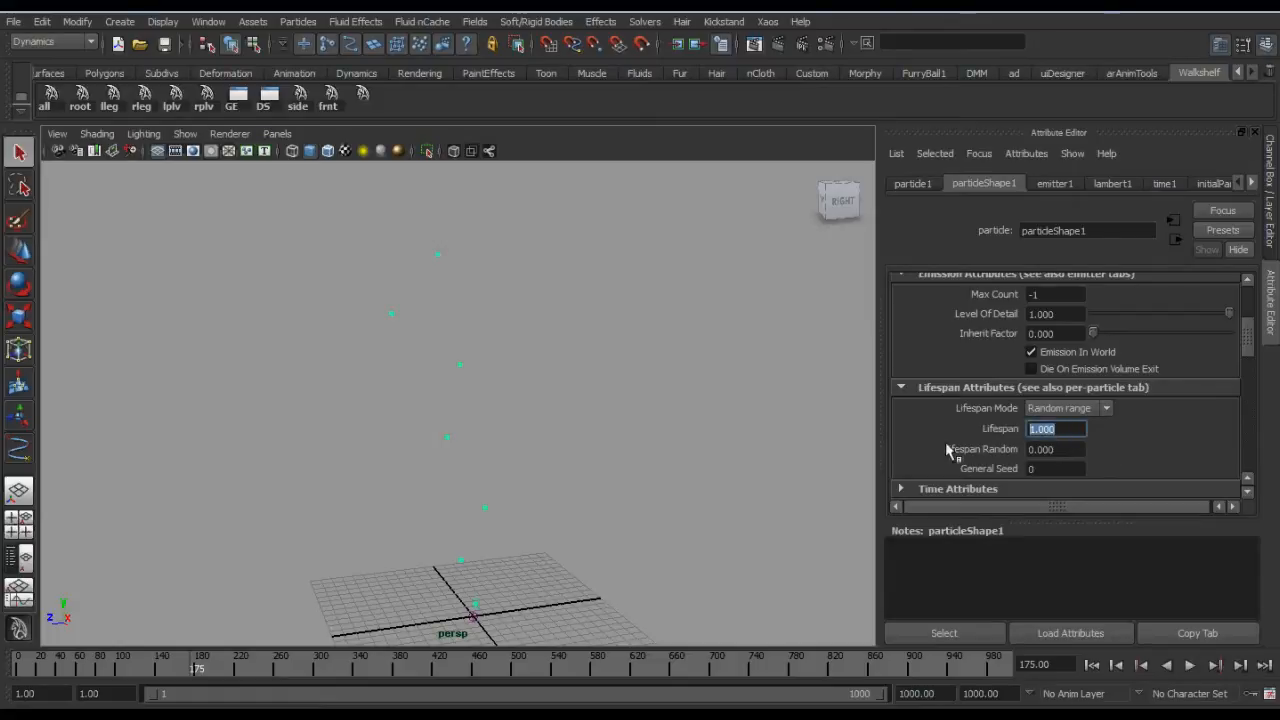
scroll(953, 446, up, 1)
scroll(1098, 431, down, 4)
scroll(1078, 432, down, 2)
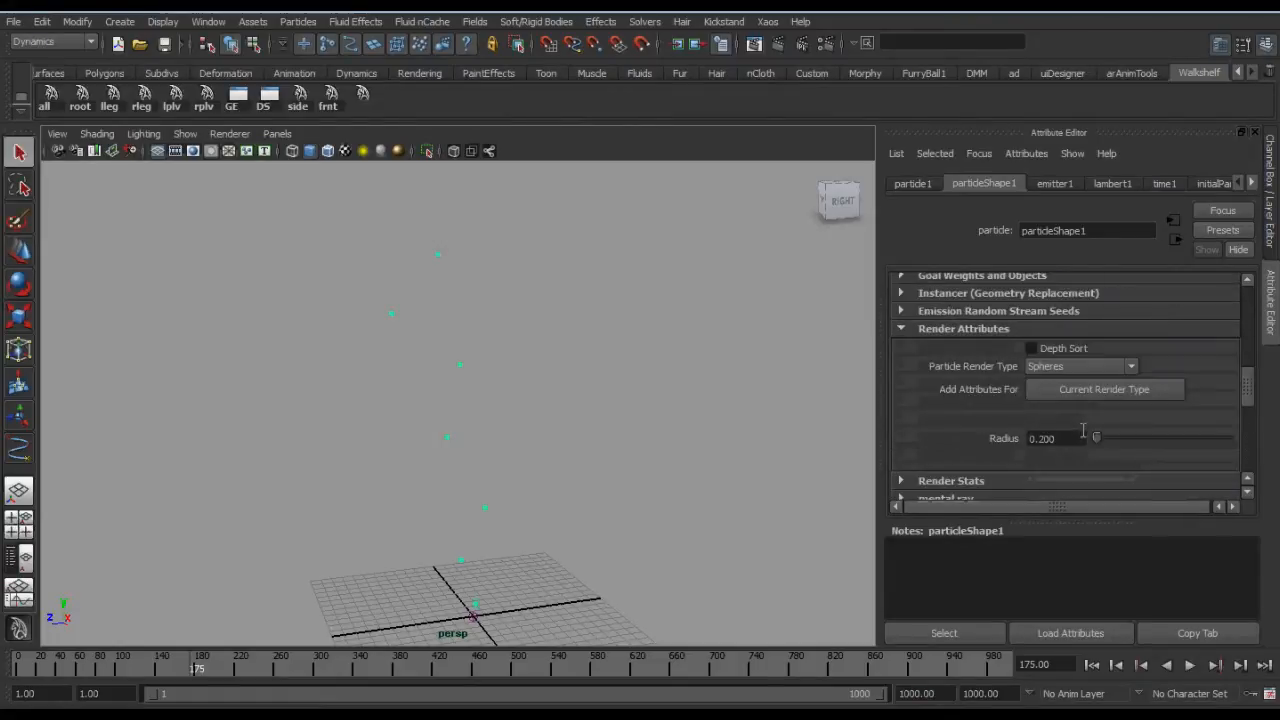
scroll(1085, 400, up, 3)
key(Tab)
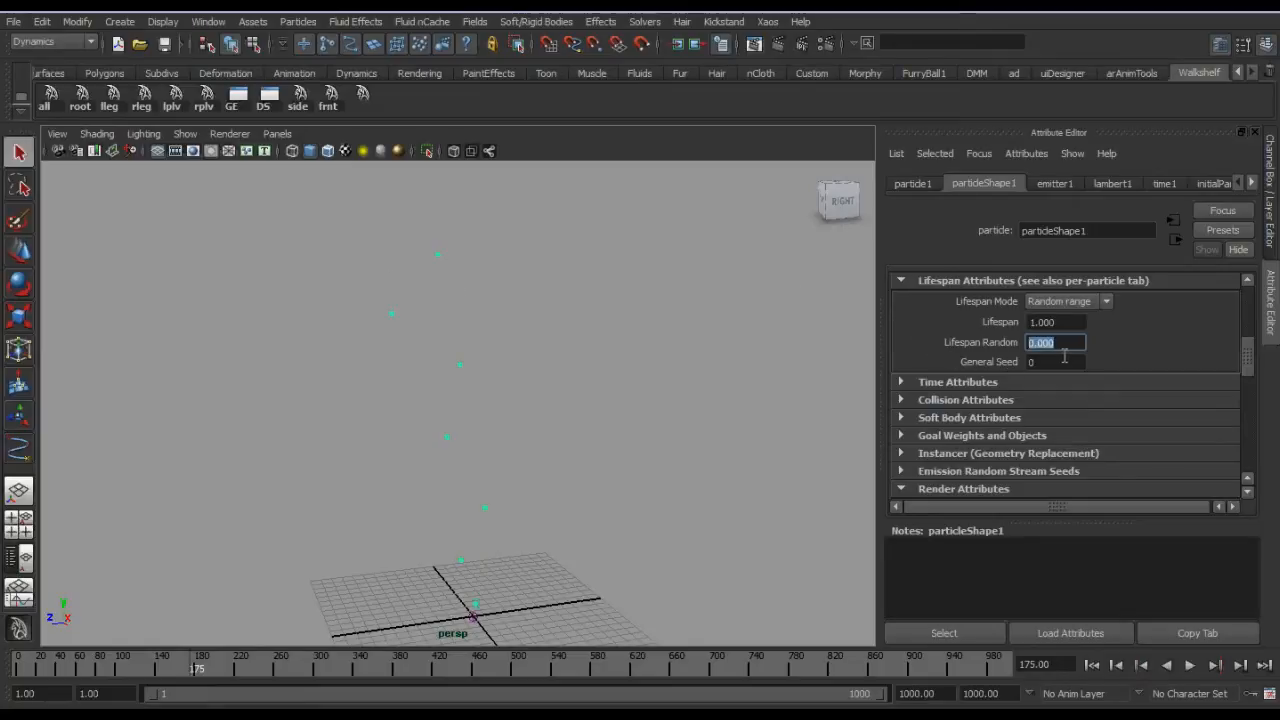
text(.3)
key(Return)
key(shift+Tab)
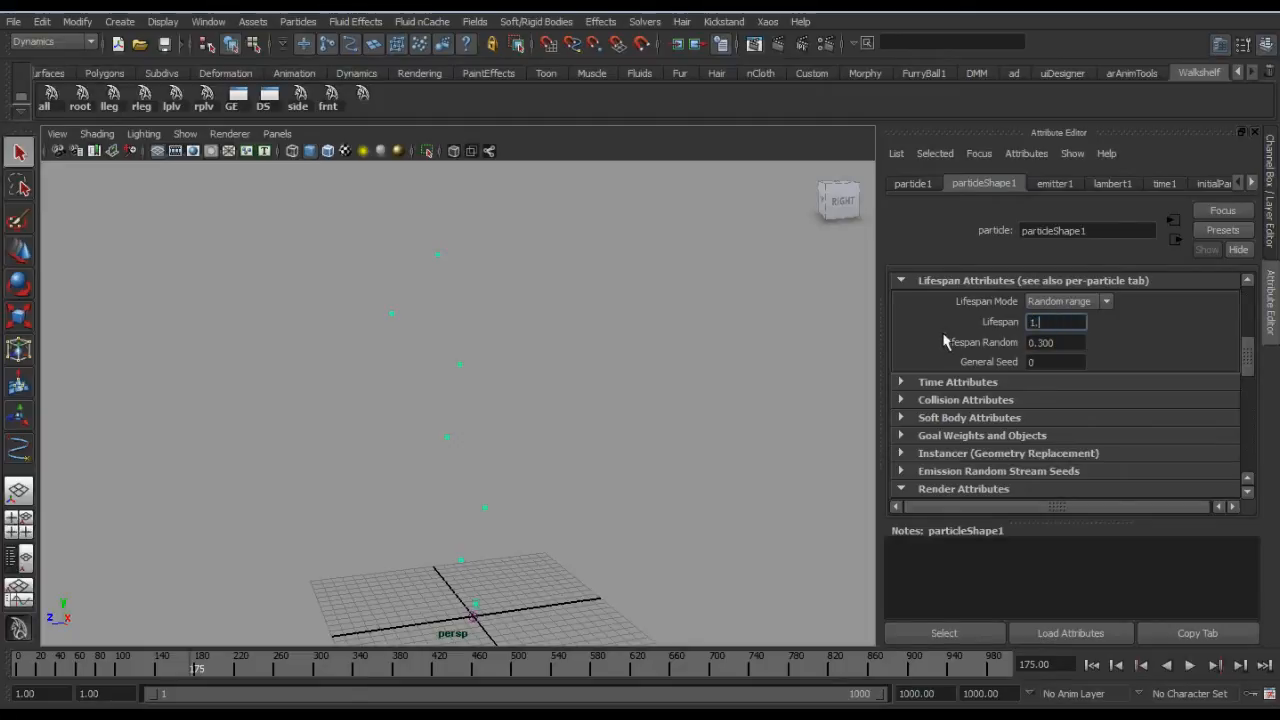
Step: Replay the simulation from the start and stop it to check how long the particles live
alt+middle_drag(580, 345, 591, 325)
key(alt+shift+v)
key(alt+v)
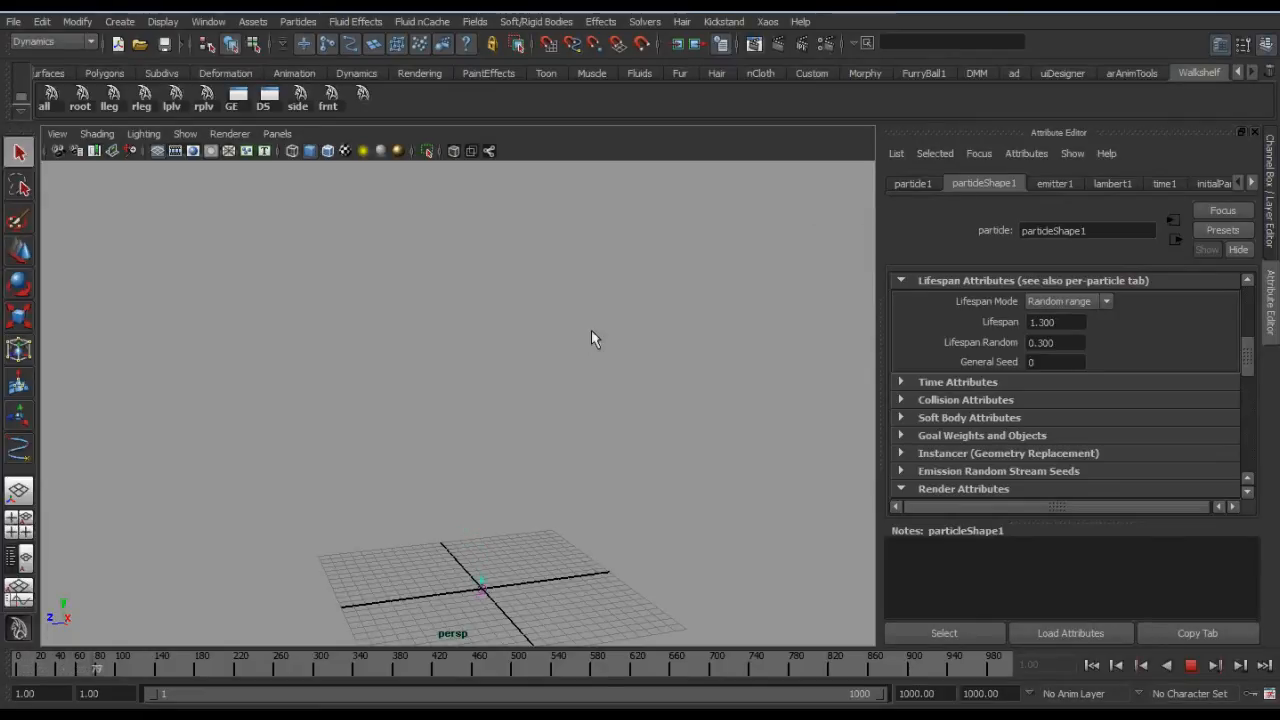
key(alt+v)
Step: Set particleShape1's Lifespan to 3 and emitter1's Speed to 8
drag(1066, 323, 968, 324)
text(3)
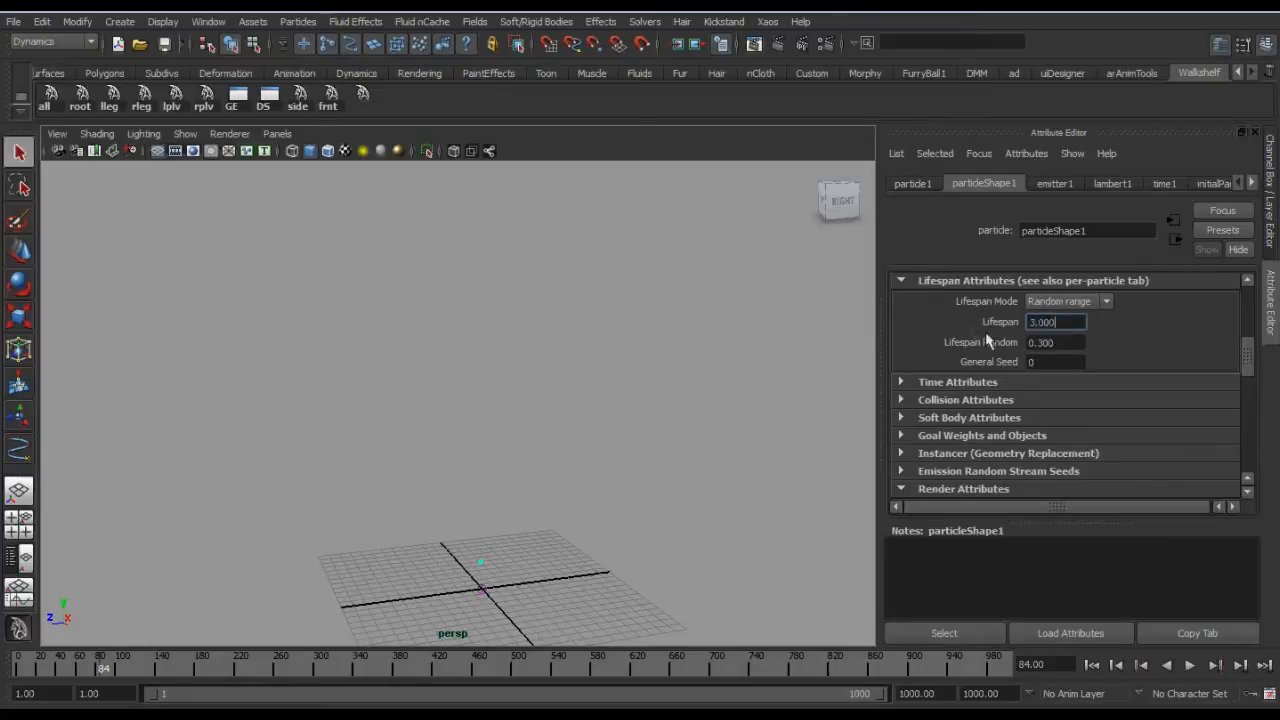
click(1066, 187)
drag(1056, 447, 940, 453)
text(8)
key(Return)
Step: Replay the simulation from the start to check the particles with the longer lifespan and higher speed
alt+drag(588, 420, 577, 400)
alt+middle_drag(577, 383, 566, 338)
key(alt+shift+v)
key(alt+v)
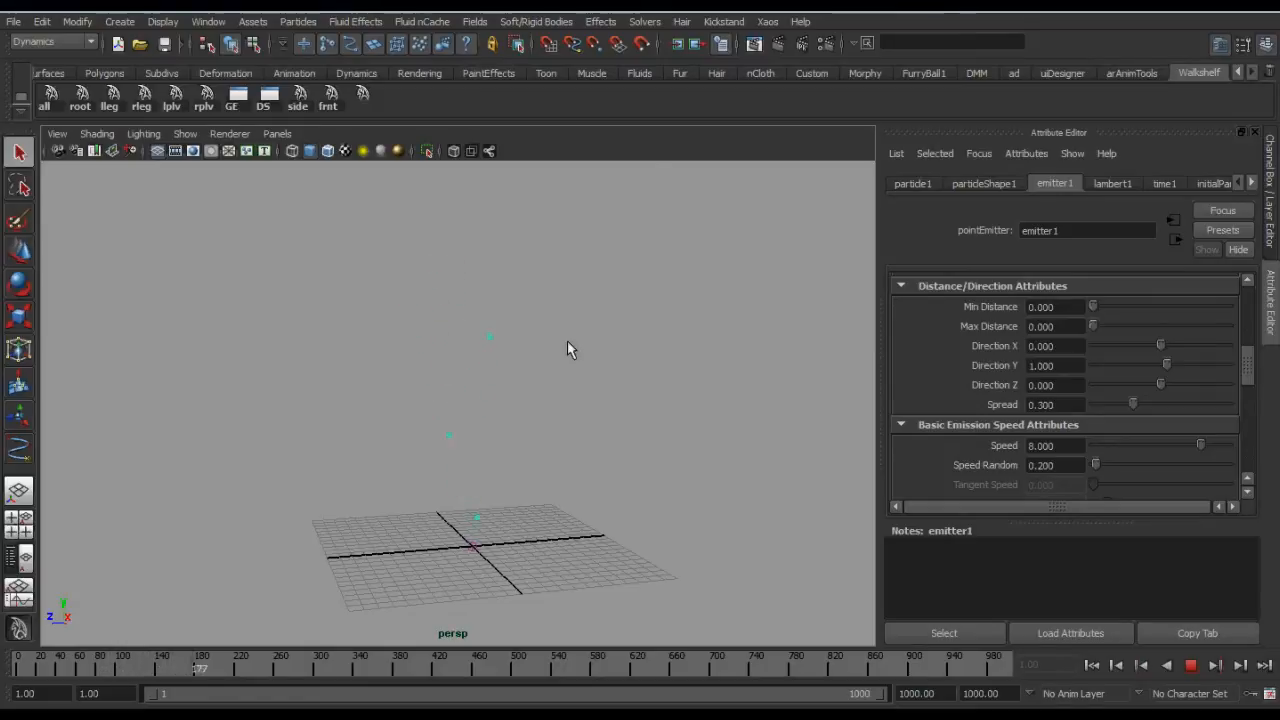
key(alt+v)
Step: Set emitter1's Speed to 10
drag(1062, 448, 975, 450)
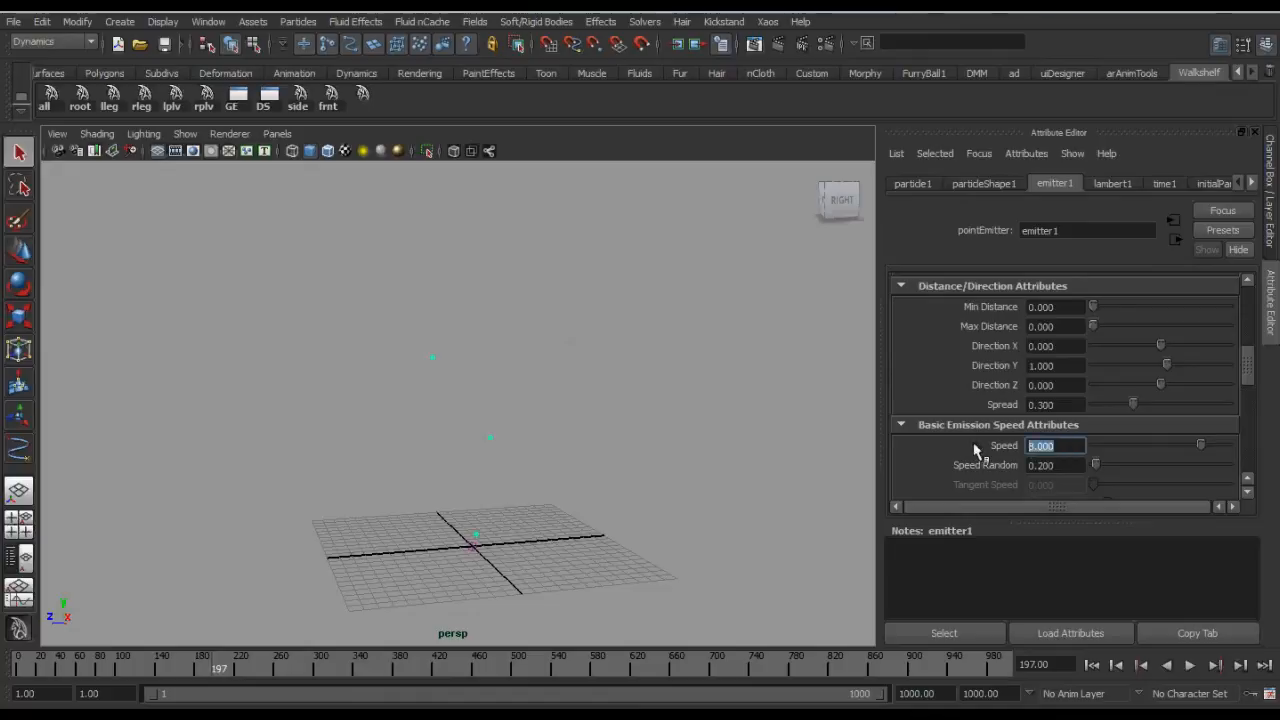
text(10.000)
key(Return)
Step: Play the simulation on, restart it from the first frame, and stop once a particle is above the grid
key(alt+v)
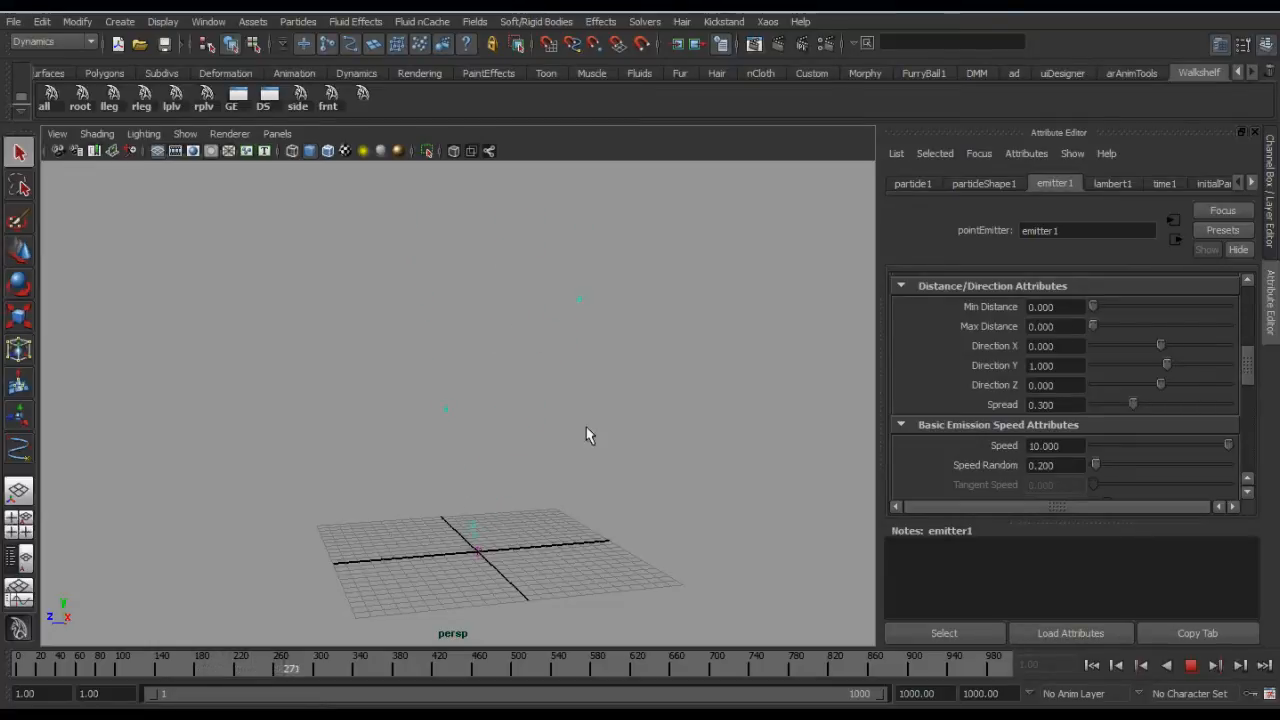
key(alt+v)
key(alt+shift+v)
alt+right_drag(586, 409, 659, 507)
key(alt+v)
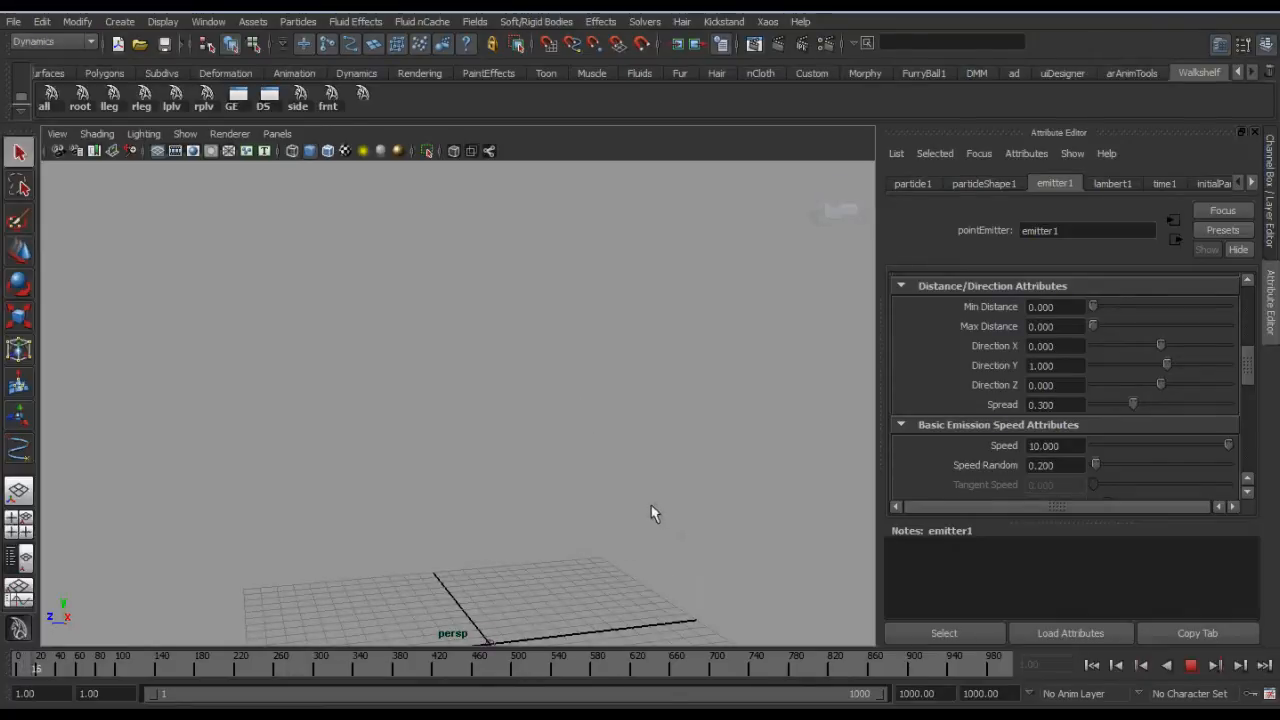
alt+middle_drag(634, 520, 569, 440)
key(alt+v)
Step: Select the sphere particles, reset the Emit from Object options to their defaults, and create an Omni emitter on them
click(554, 424)
key(w)
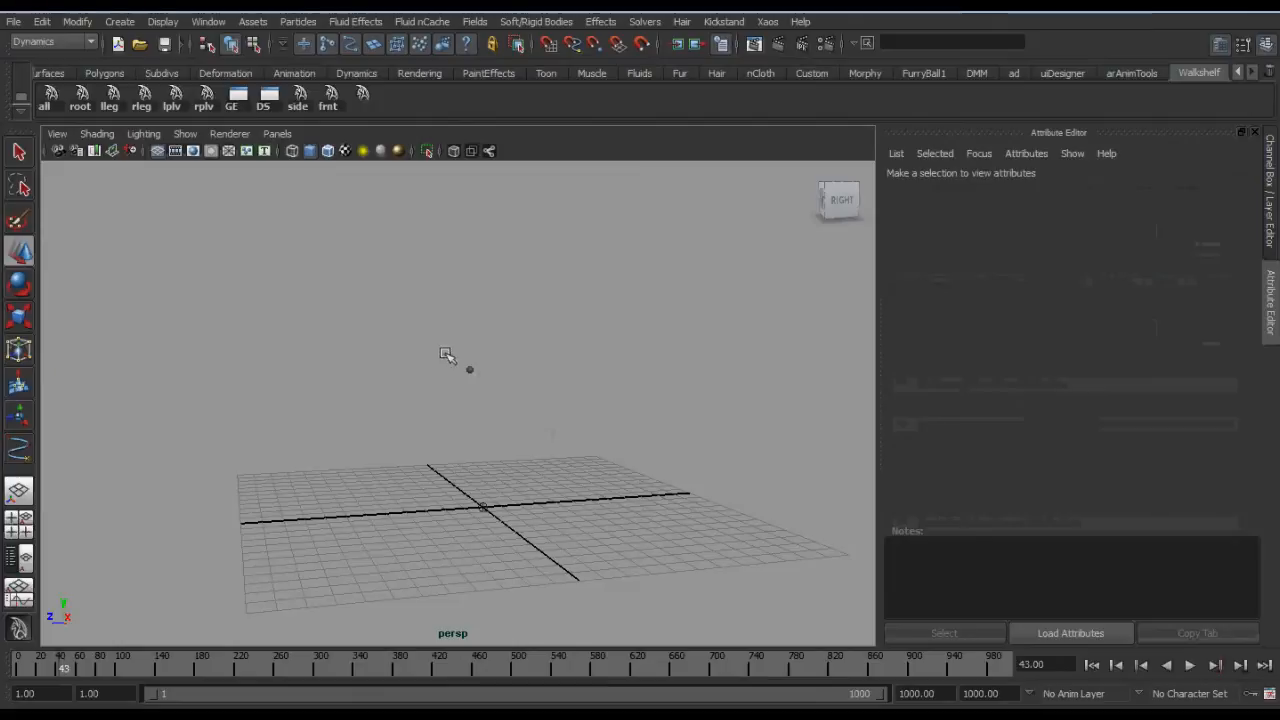
drag(445, 353, 489, 386)
alt+right_drag(511, 400, 534, 424)
click(300, 21)
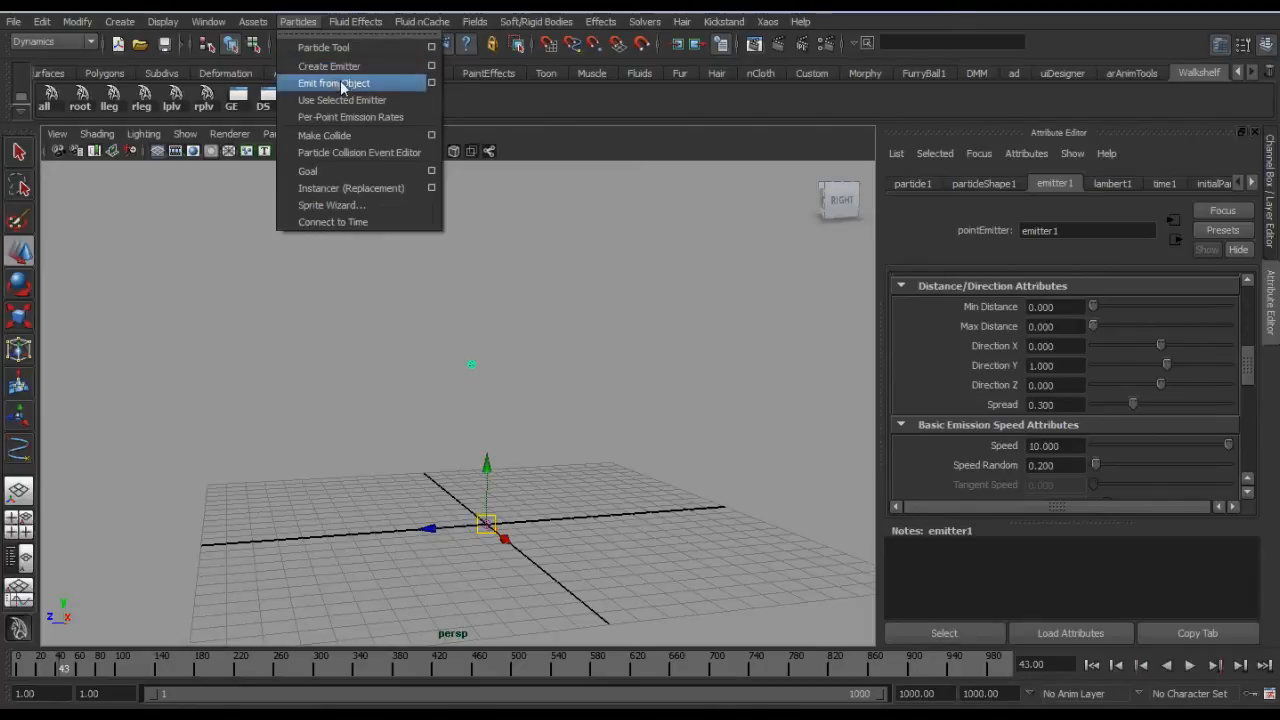
click(431, 83)
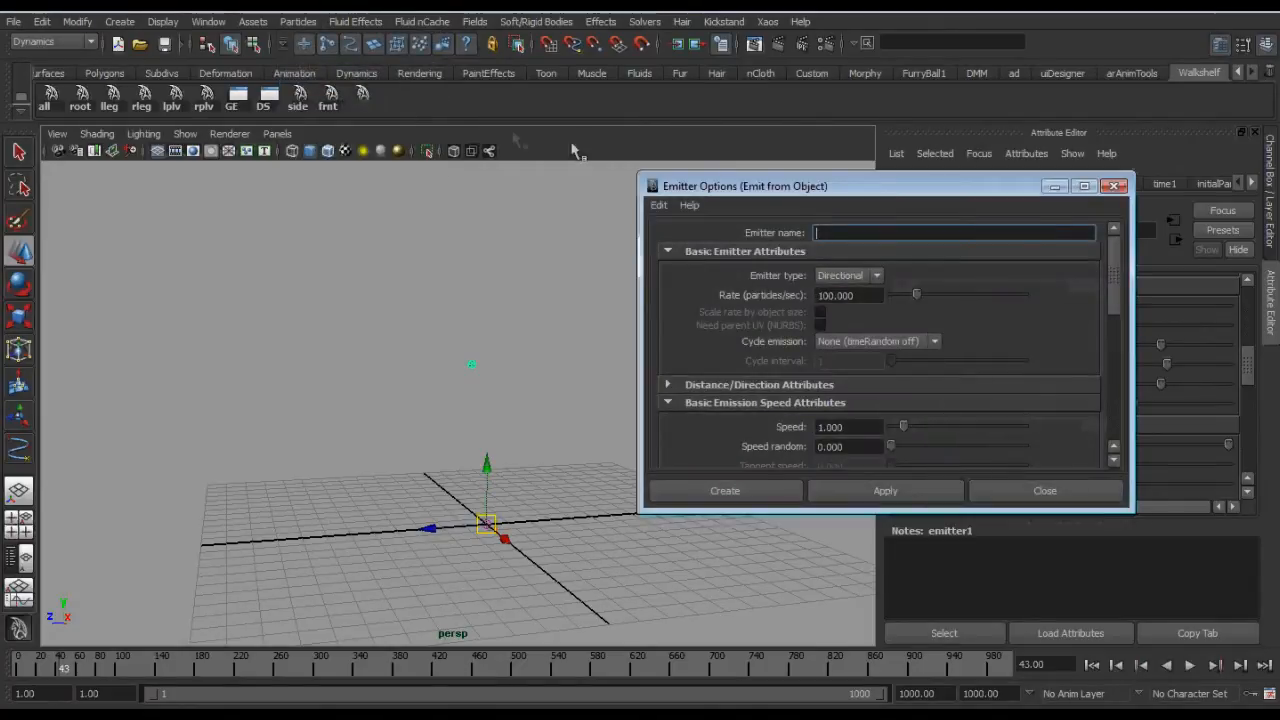
click(659, 205)
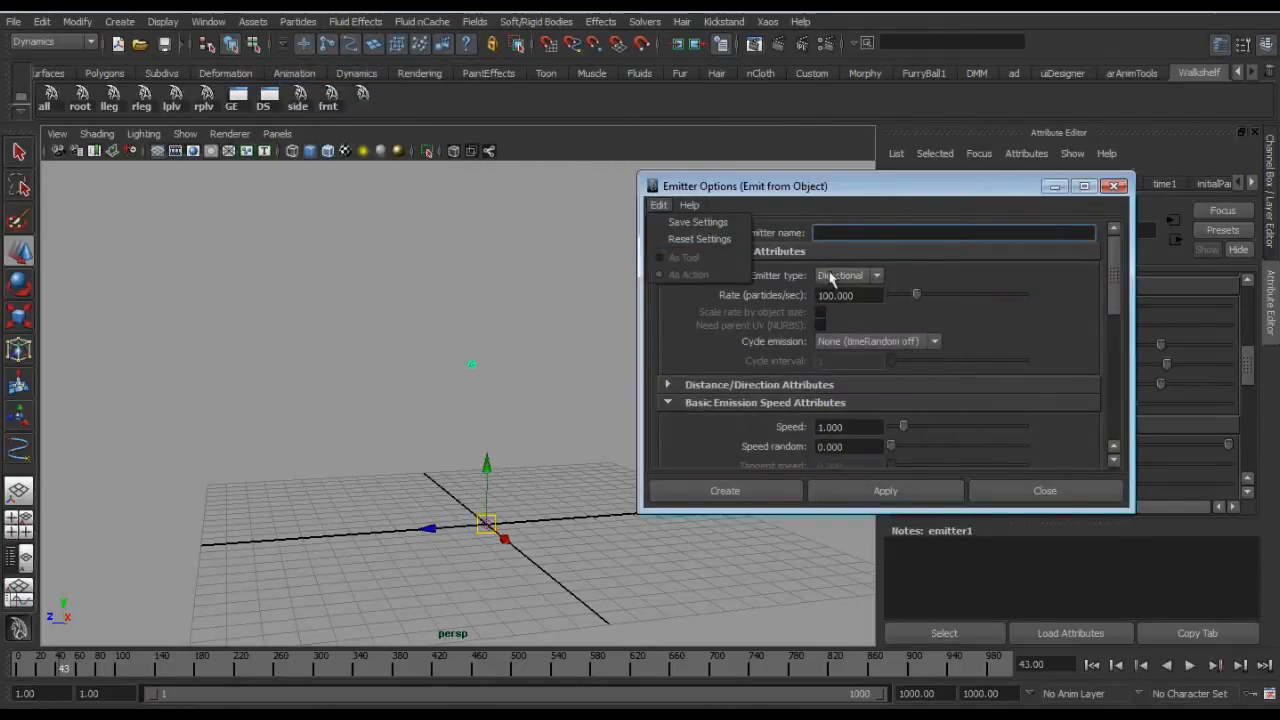
click(718, 240)
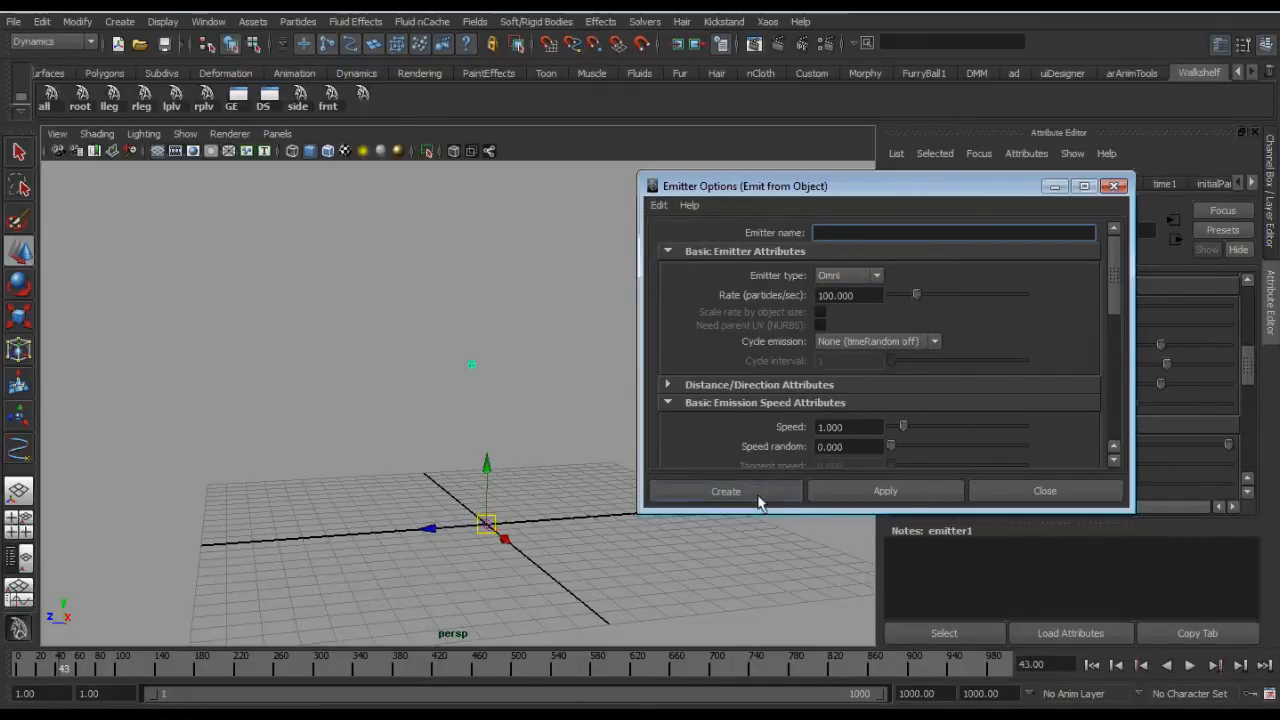
click(724, 490)
Step: Play the simulation briefly, rewind it, and replay it to check the emission from the sphere particles
alt+right_drag(709, 460, 577, 446)
key(alt+v)
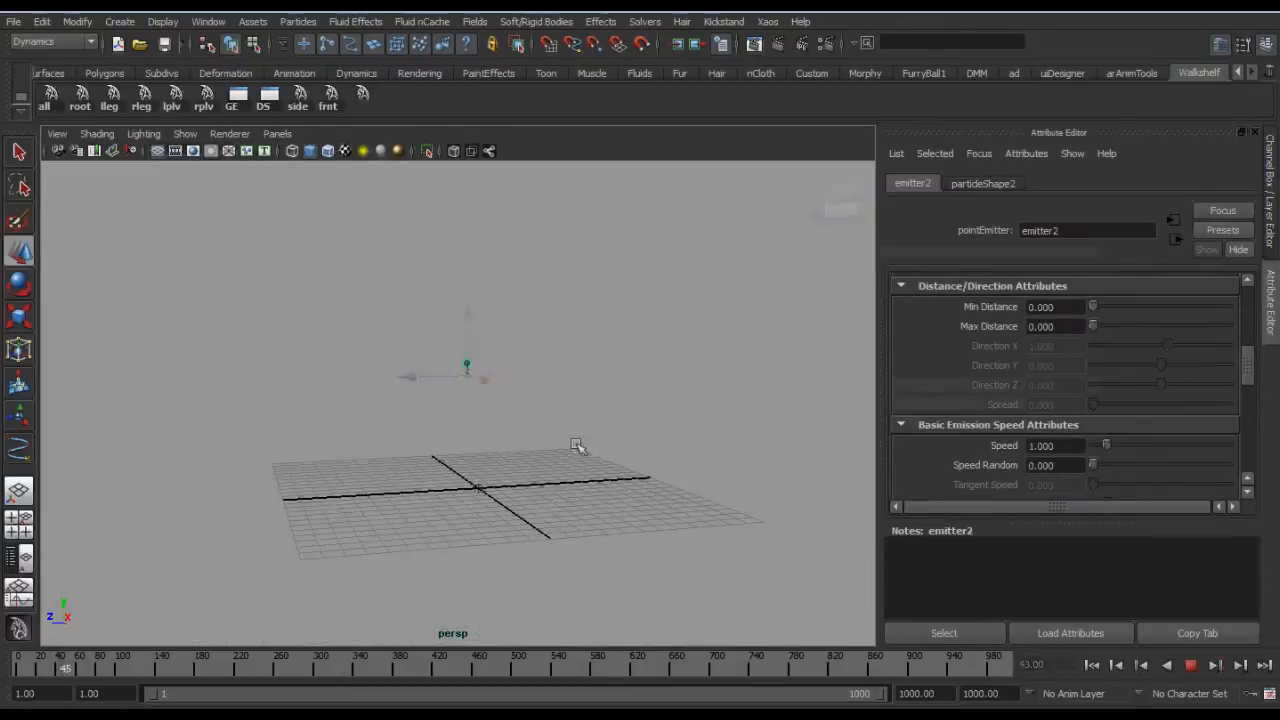
key(alt+v)
key(alt+shift+v)
key(alt+v)
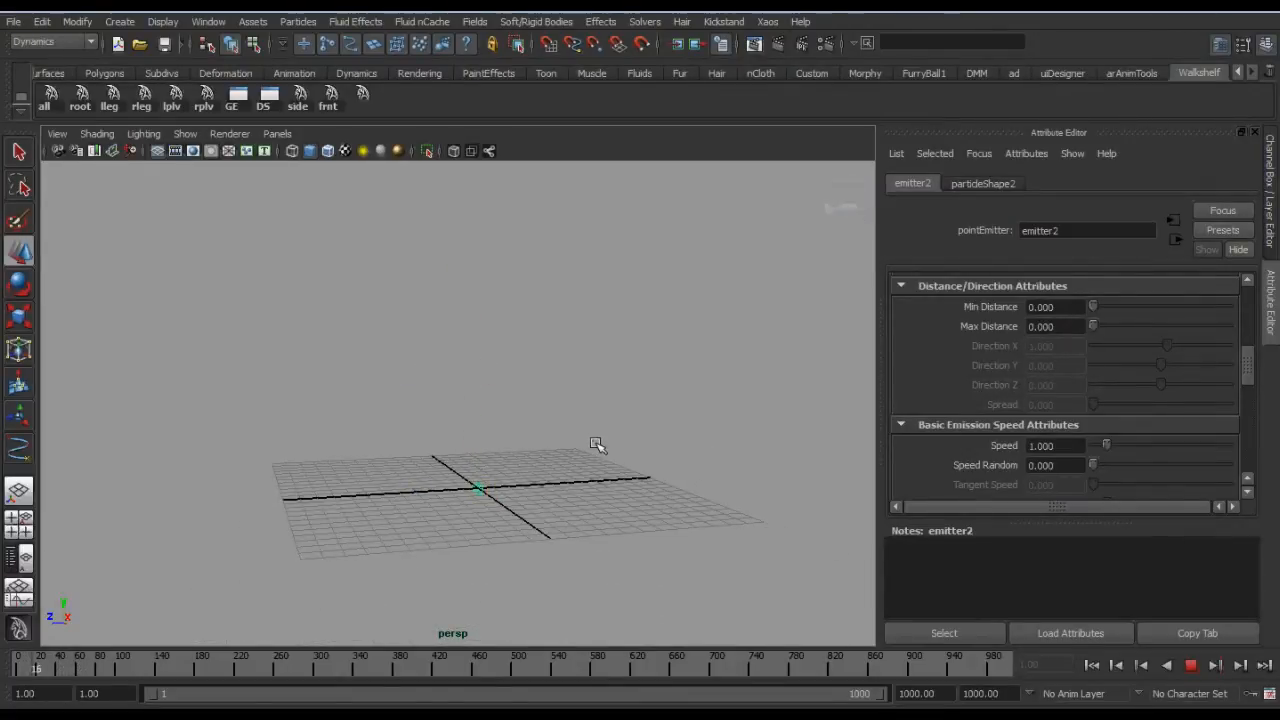
key(alt+v)
Step: Continue the playback in short runs to examine the particle trails left by the rising spheres
alt+middle_drag(583, 388, 614, 440)
scroll(603, 449, up, 3)
key(alt+v)
scroll(620, 372, down, 3)
key(alt+v)
alt+drag(626, 380, 538, 458)
key(alt+v)
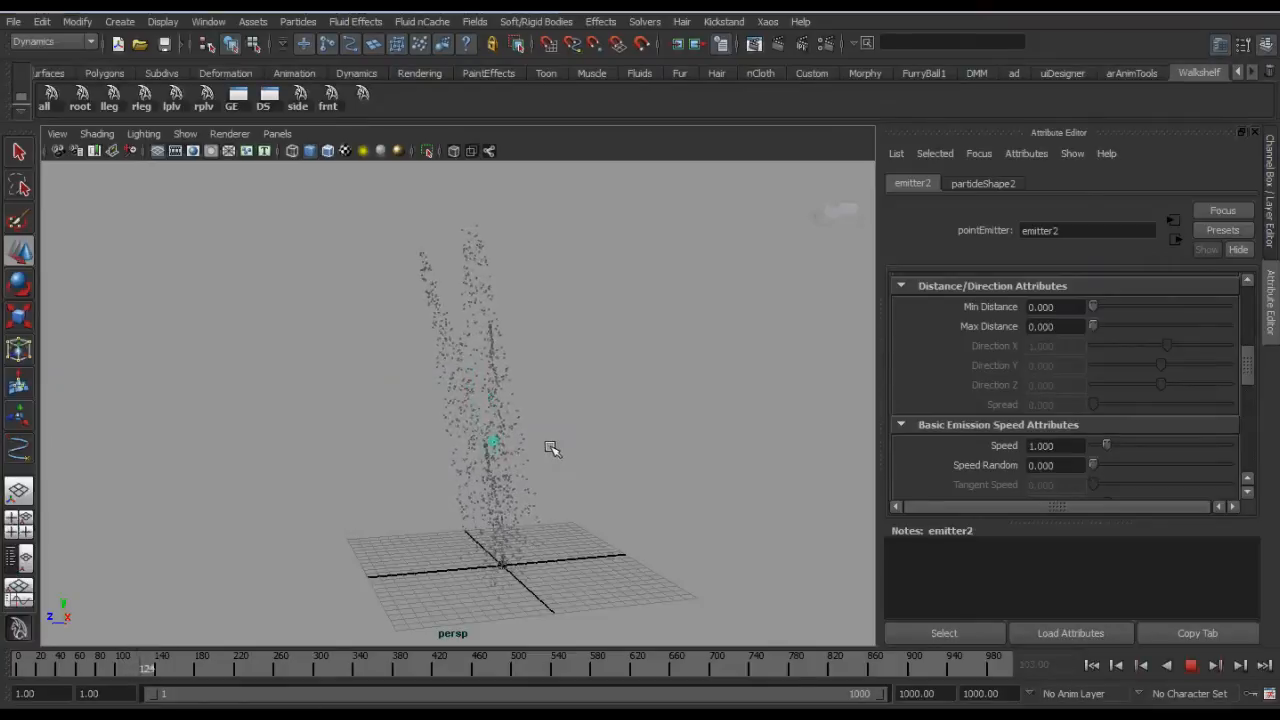
key(alt+v)
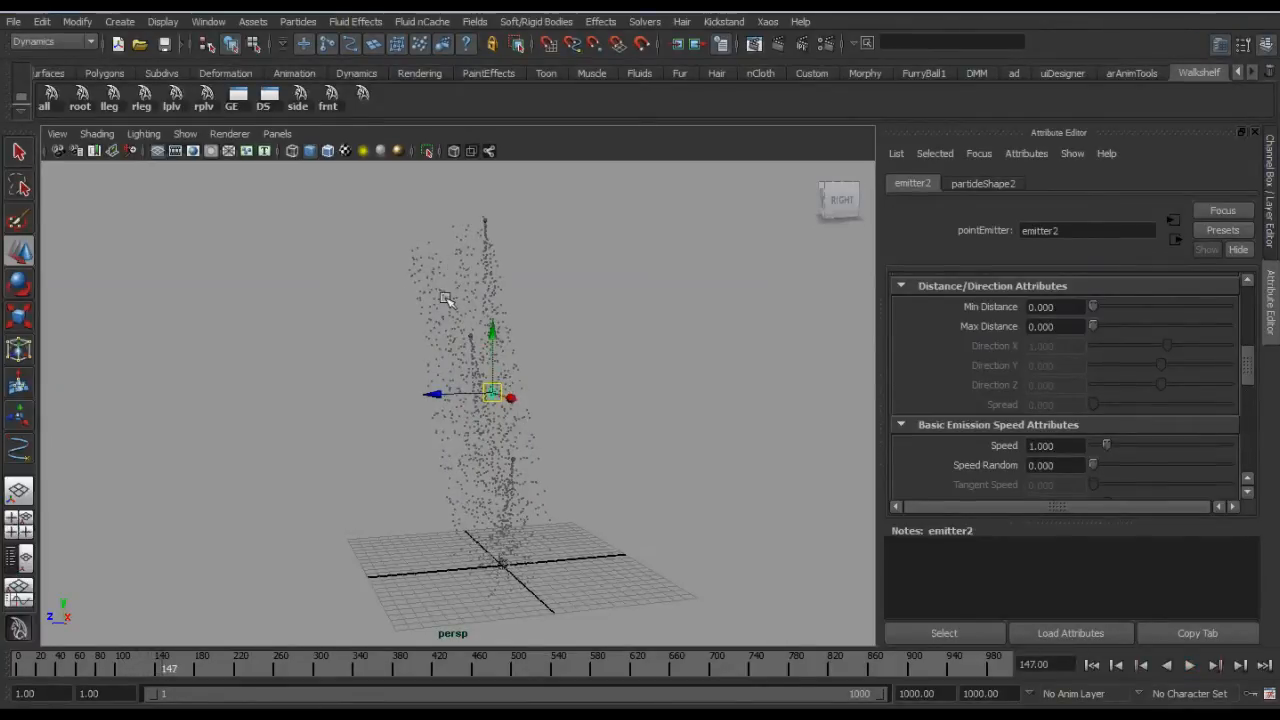
Step: Replay the simulation from the start and stop it with several trails in the air for a closer look
key(alt+shift+v)
key(alt+v)
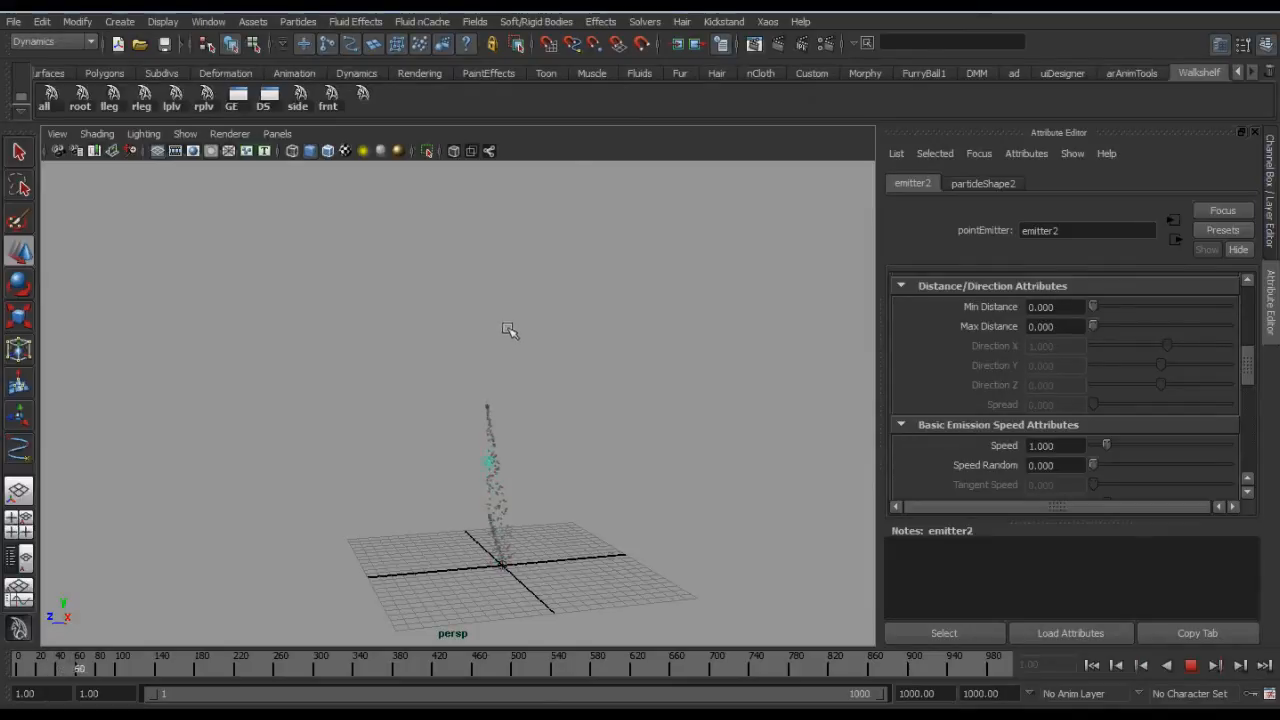
key(alt+v)
scroll(515, 368, up, 4)
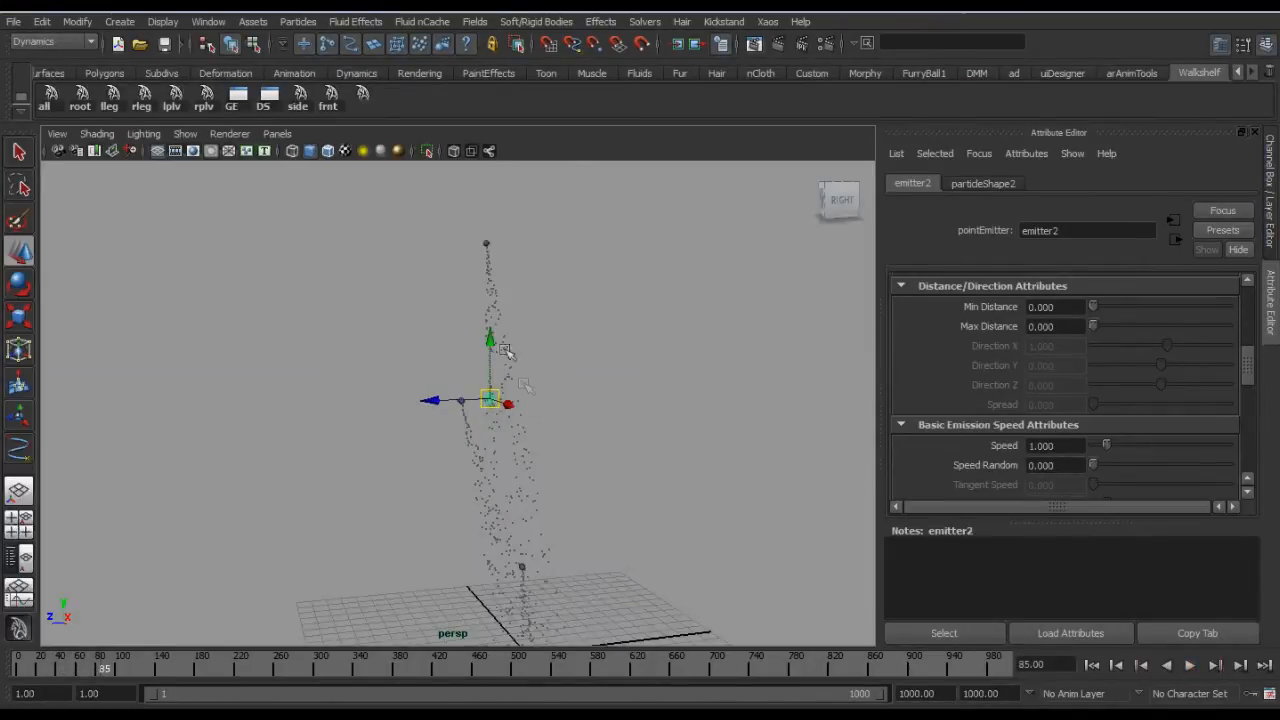
Step: Select the trail particles and examine the emitter parented under particle1 in the Outliner
click(500, 358)
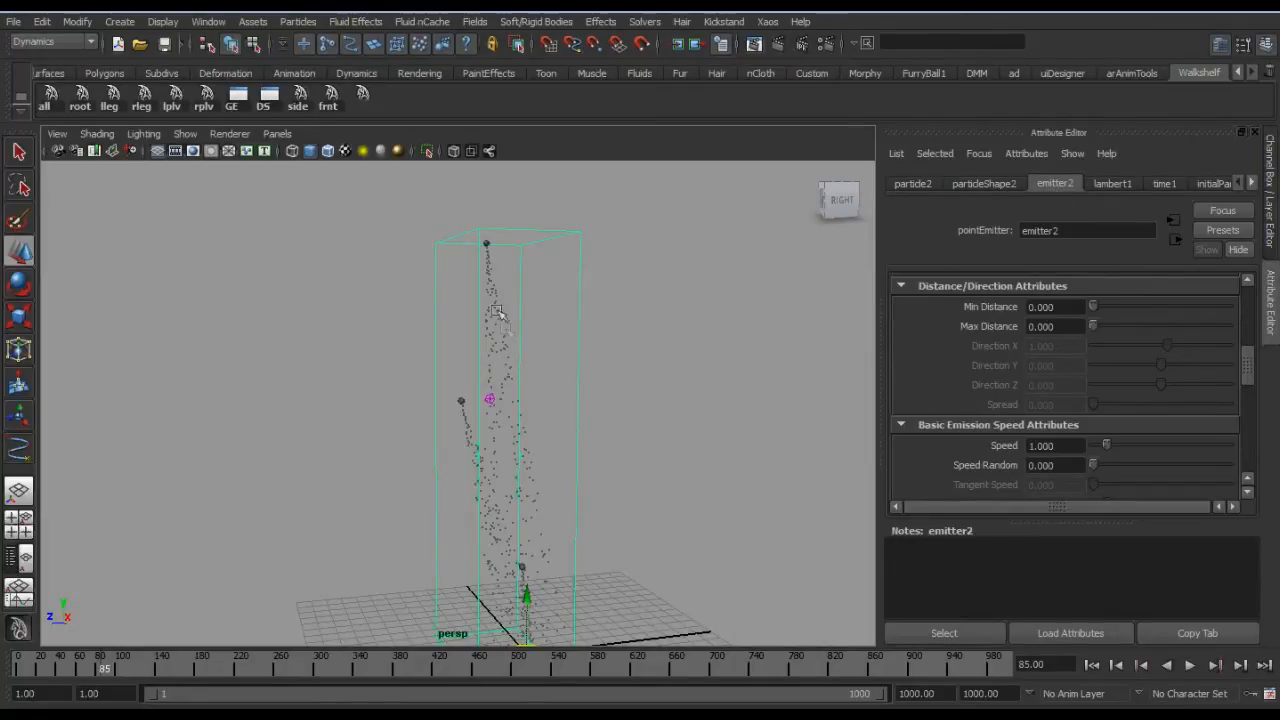
key(shift+o)
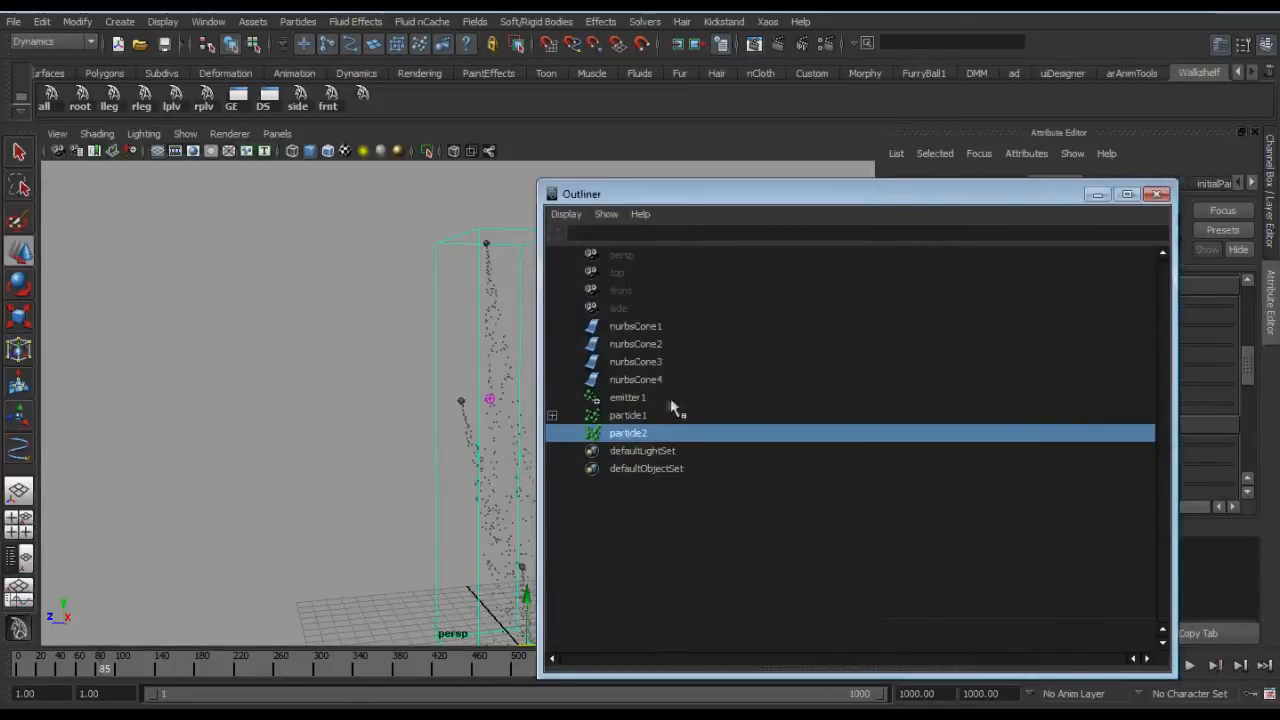
click(552, 415)
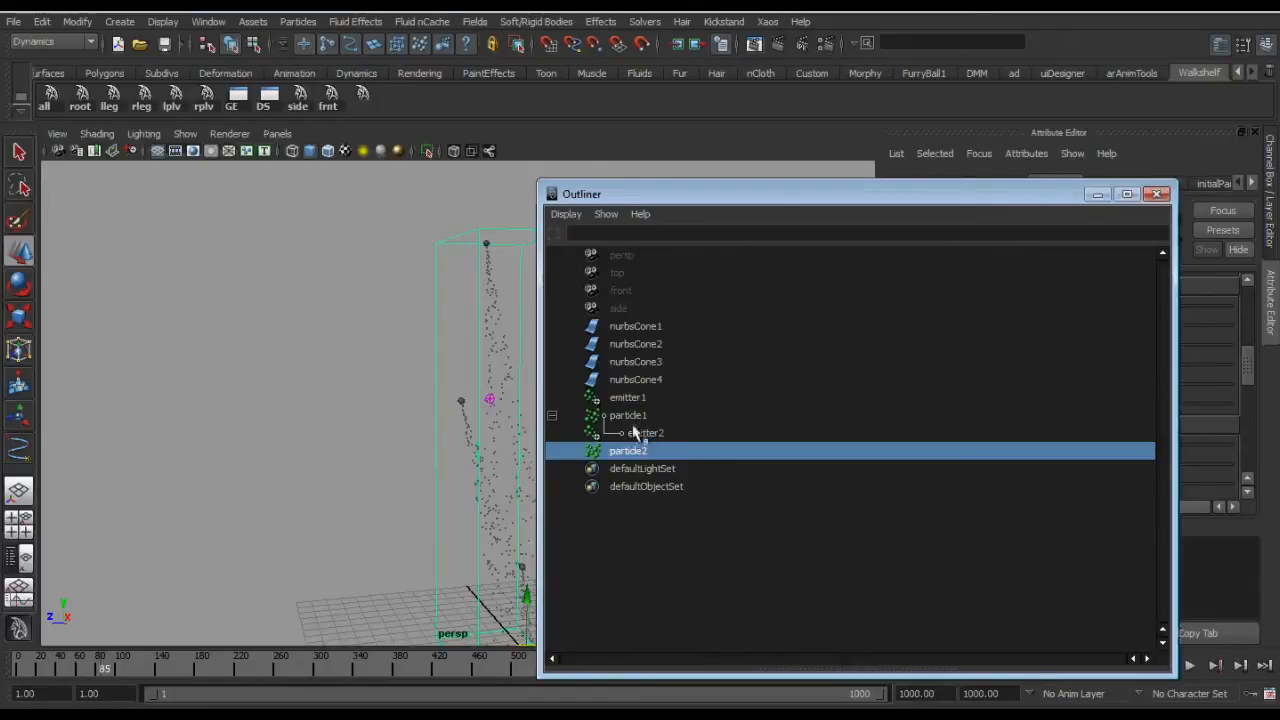
click(552, 415)
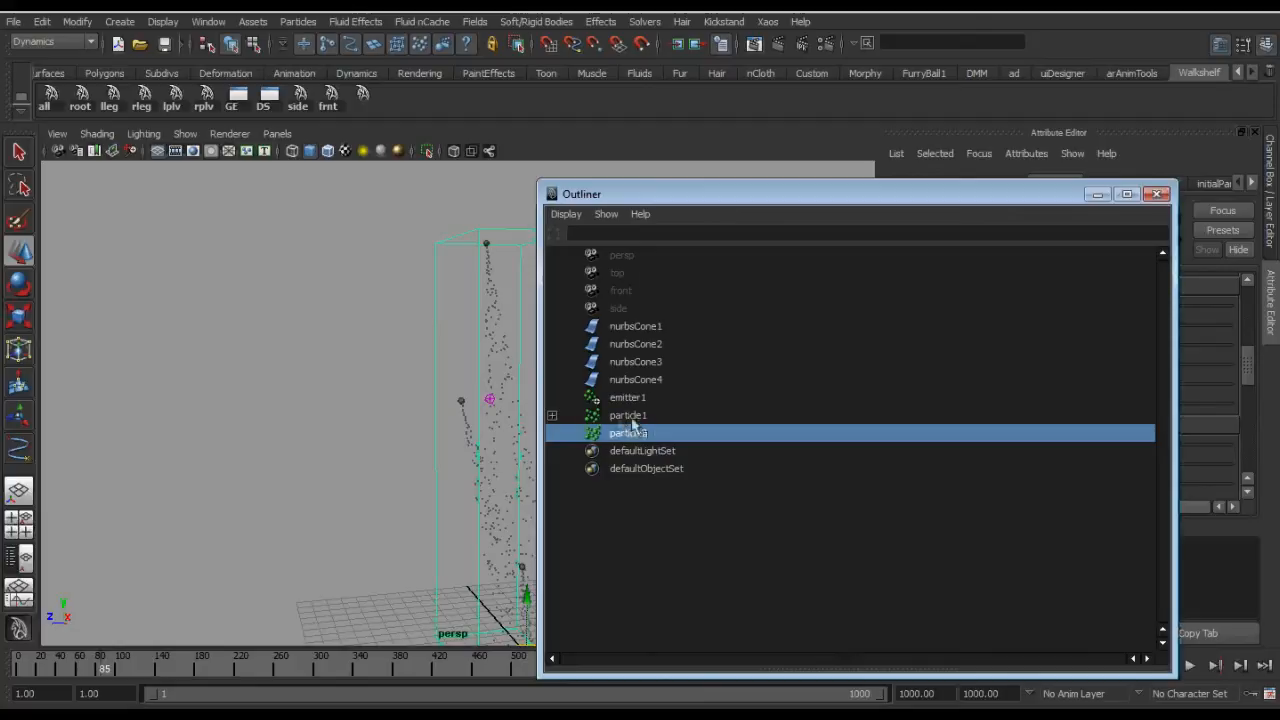
click(1157, 195)
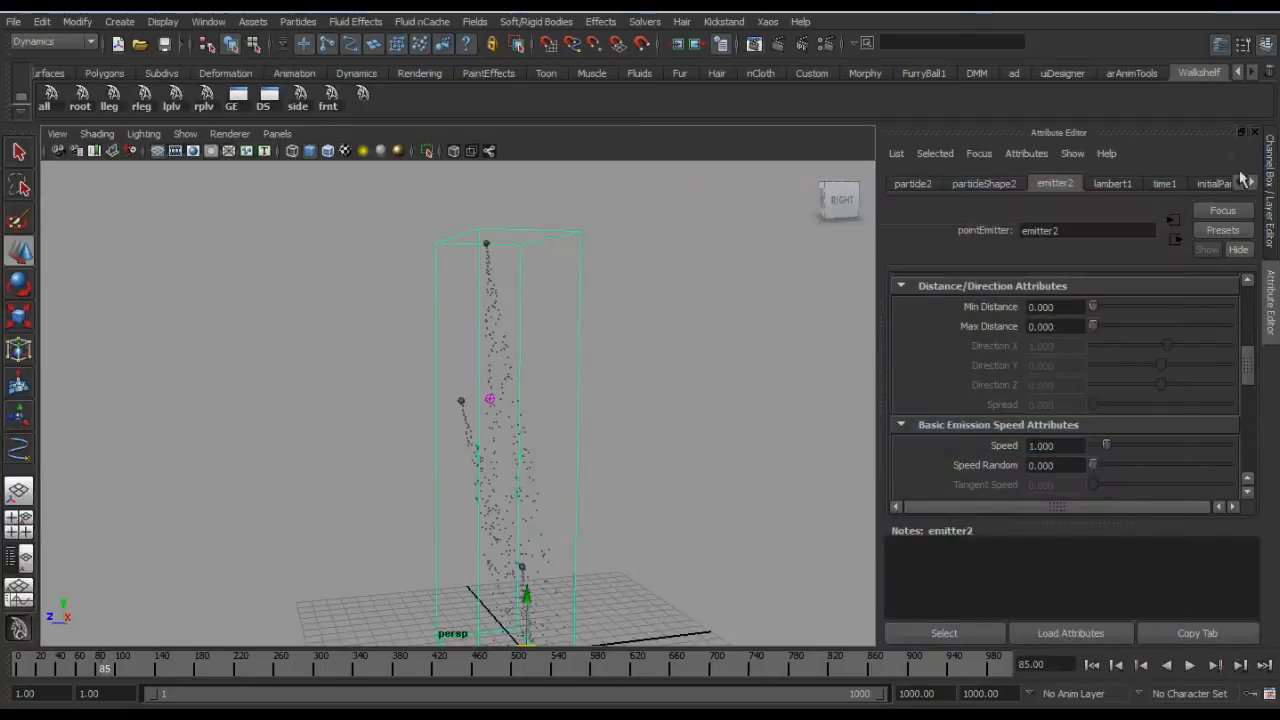
click(1221, 46)
alt+drag(844, 349, 620, 333)
alt+drag(767, 325, 689, 343)
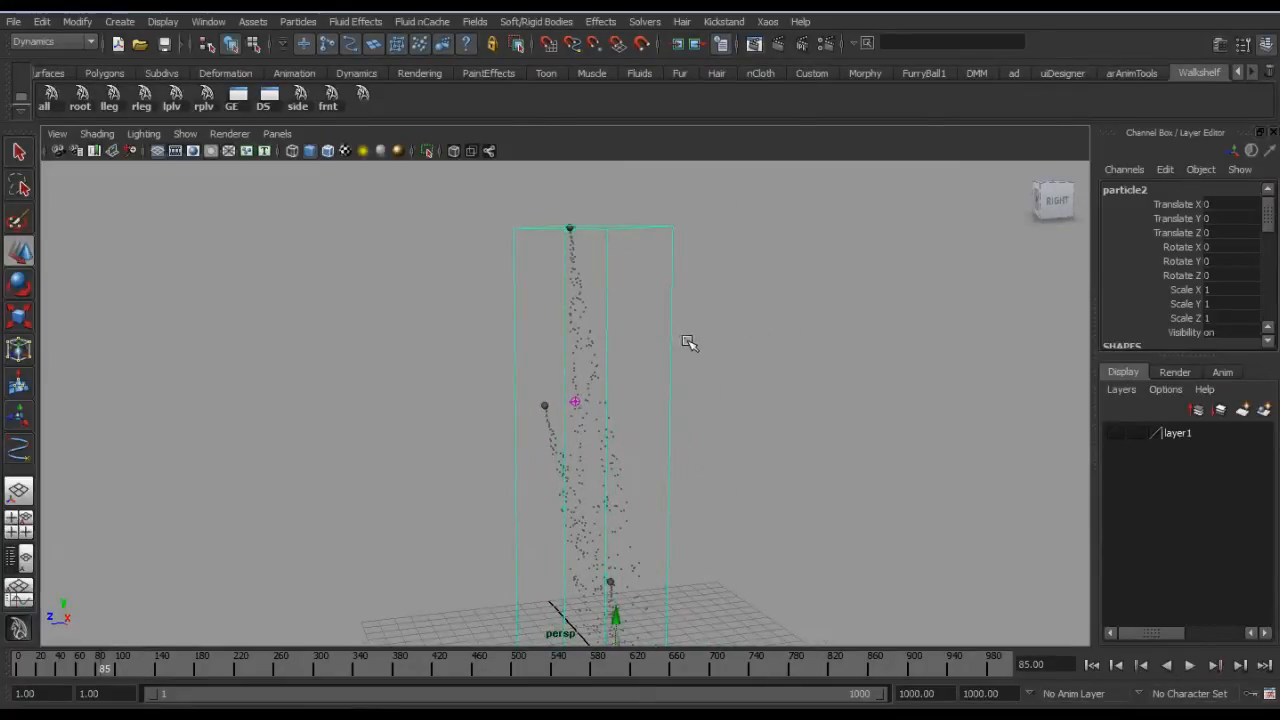
key(ctrl+a)
Step: Set particleShape2's Lifespan Mode to Random range and its Lifespan to 1.3
alt+middle_drag(689, 352, 674, 325)
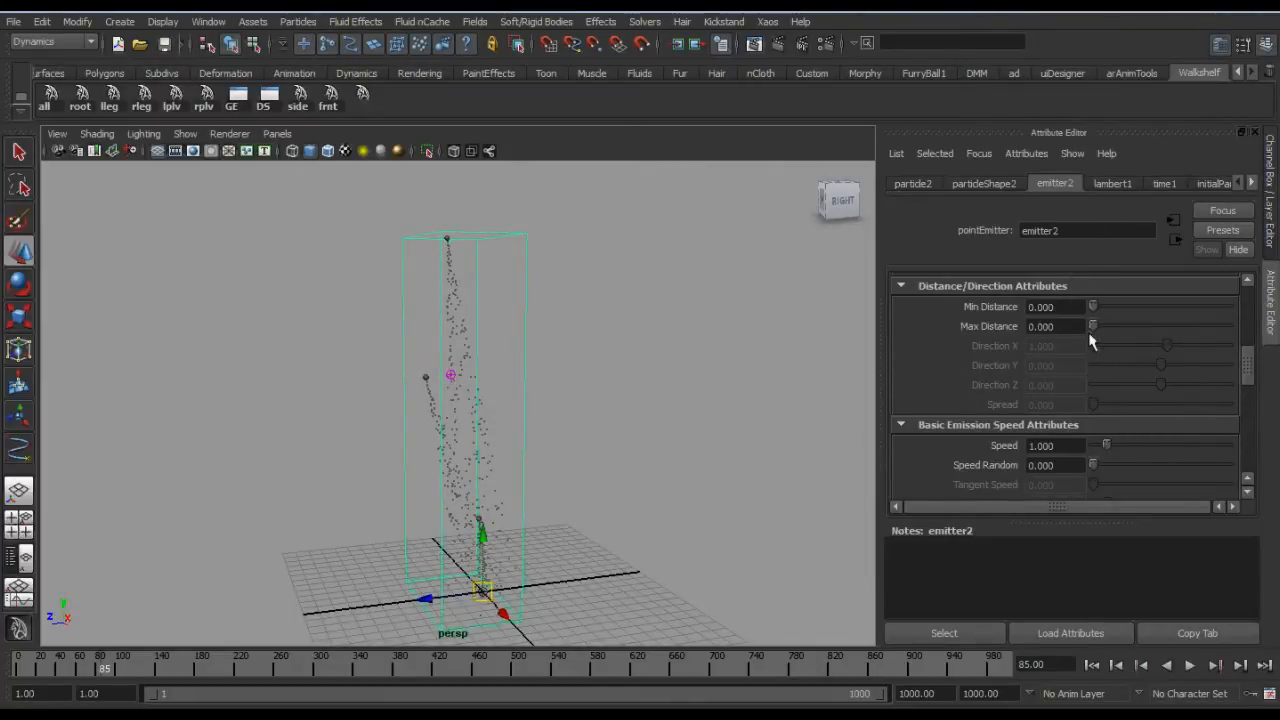
scroll(1090, 340, up, 2)
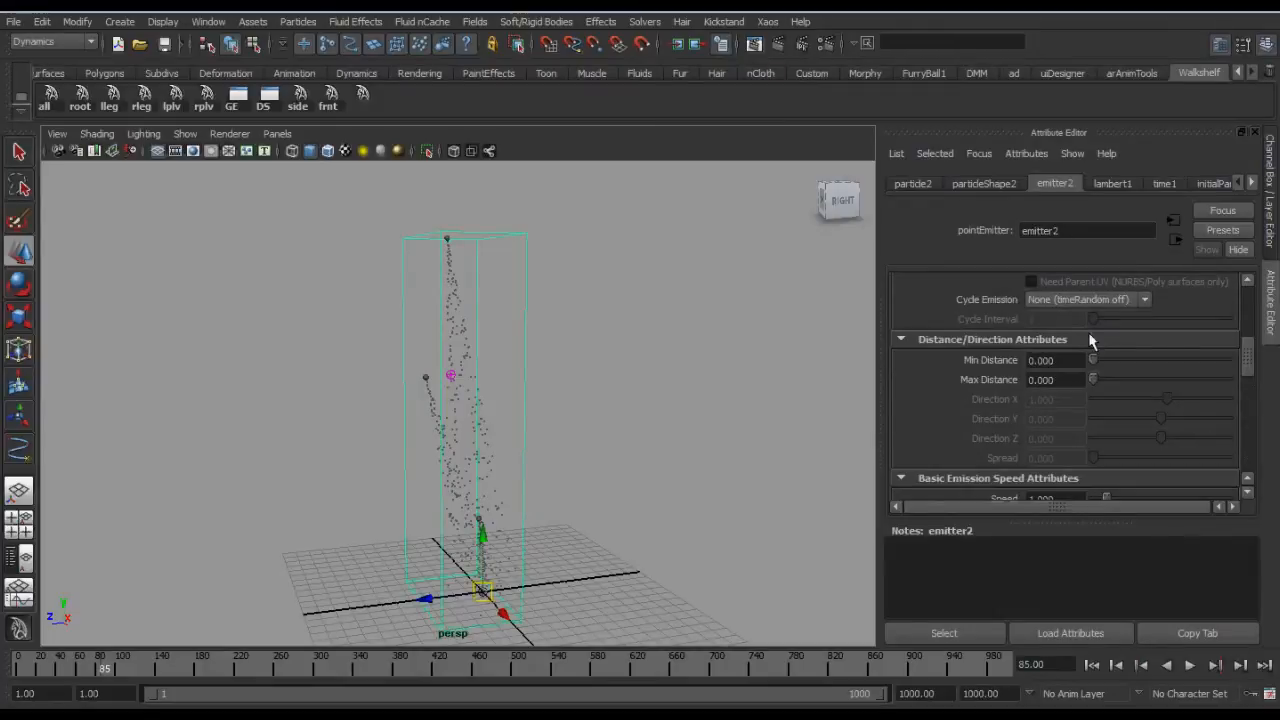
alt+right_drag(806, 343, 655, 333)
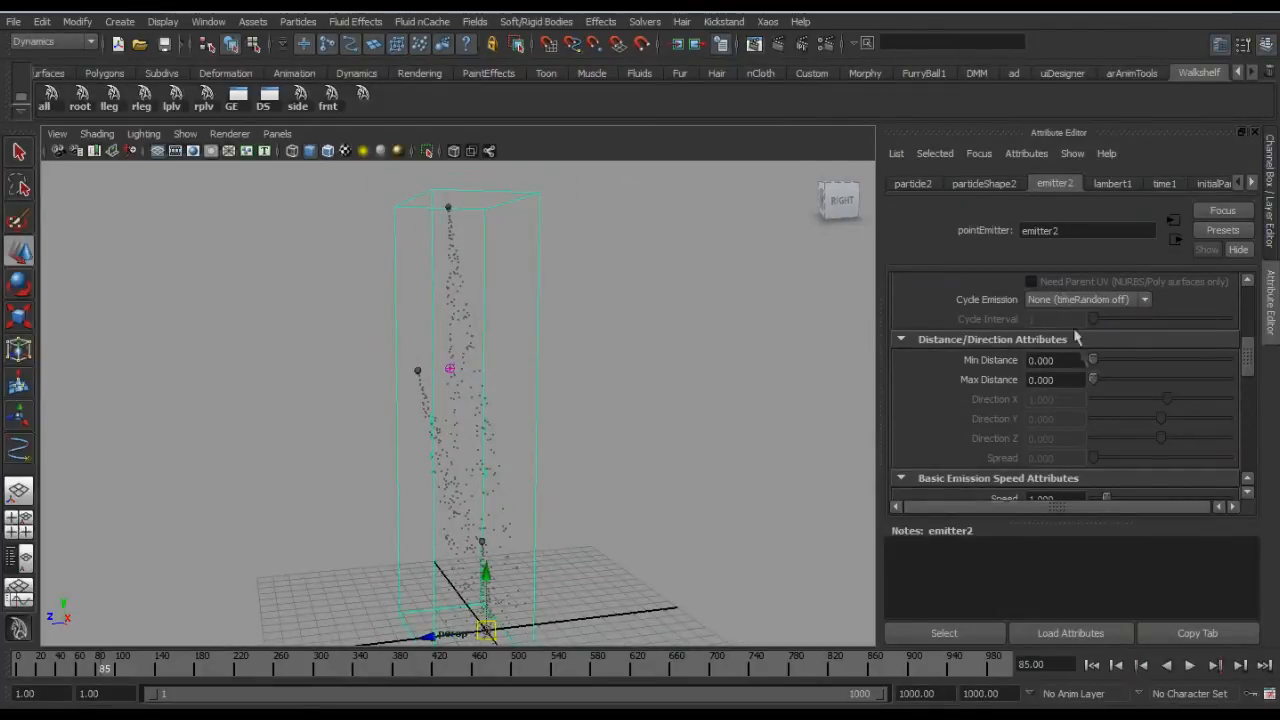
click(976, 186)
click(1062, 301)
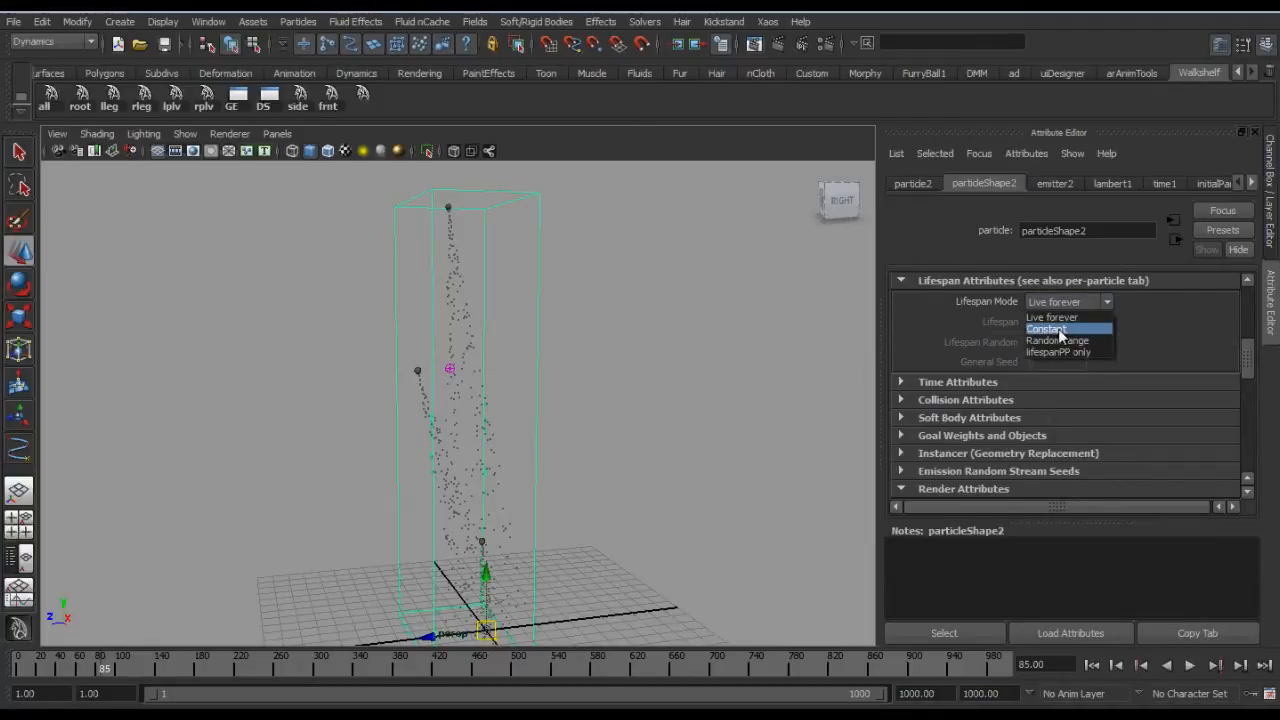
click(1050, 340)
click(1062, 322)
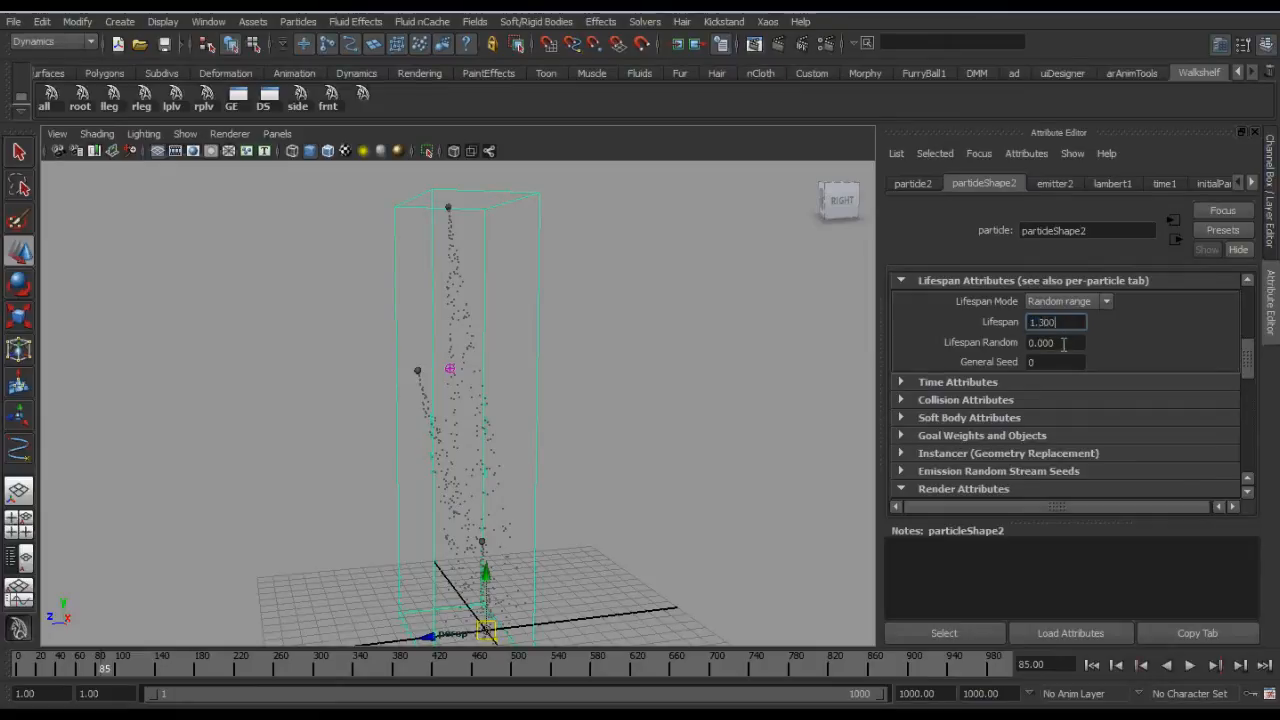
Step: Set particleShape2's Lifespan Random to 0.2
click(1063, 343)
key(Return)
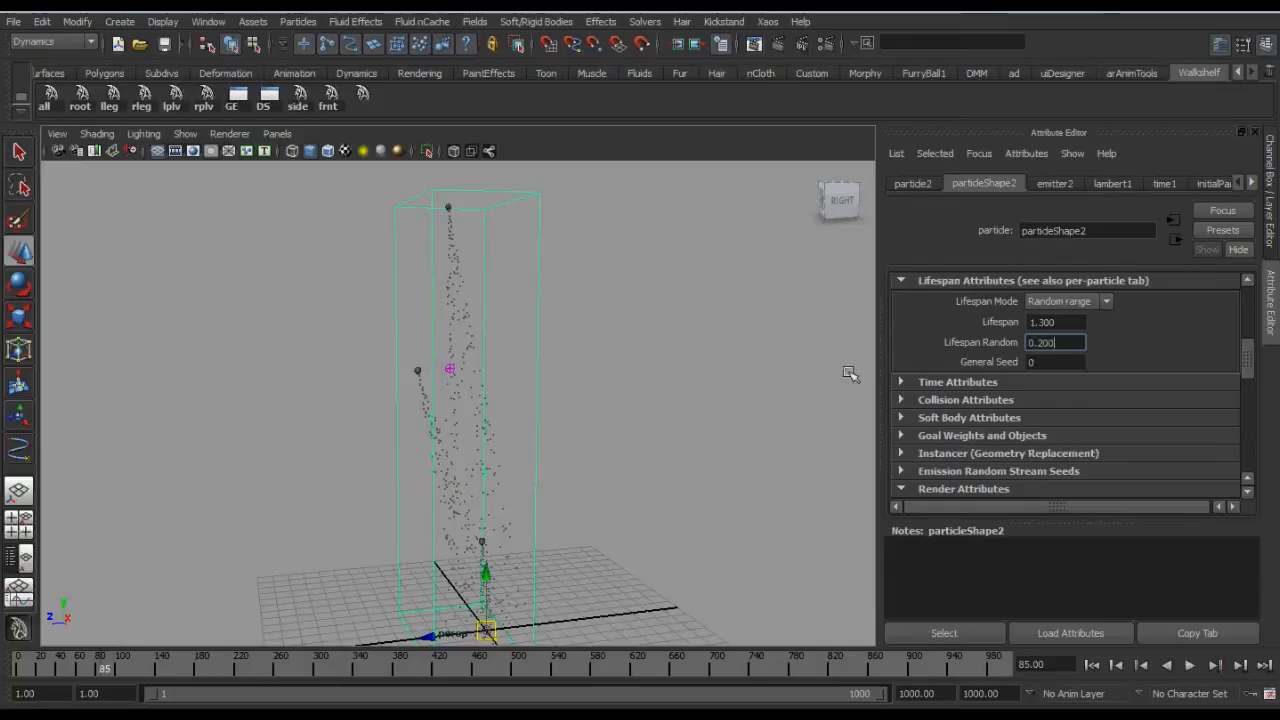
scroll(890, 397, up, 1)
scroll(598, 386, down, 2)
Step: Replay the simulation from the start, stop it with trails high in the air, and examine how they fade out up close
key(alt+shift+v)
key(alt+v)
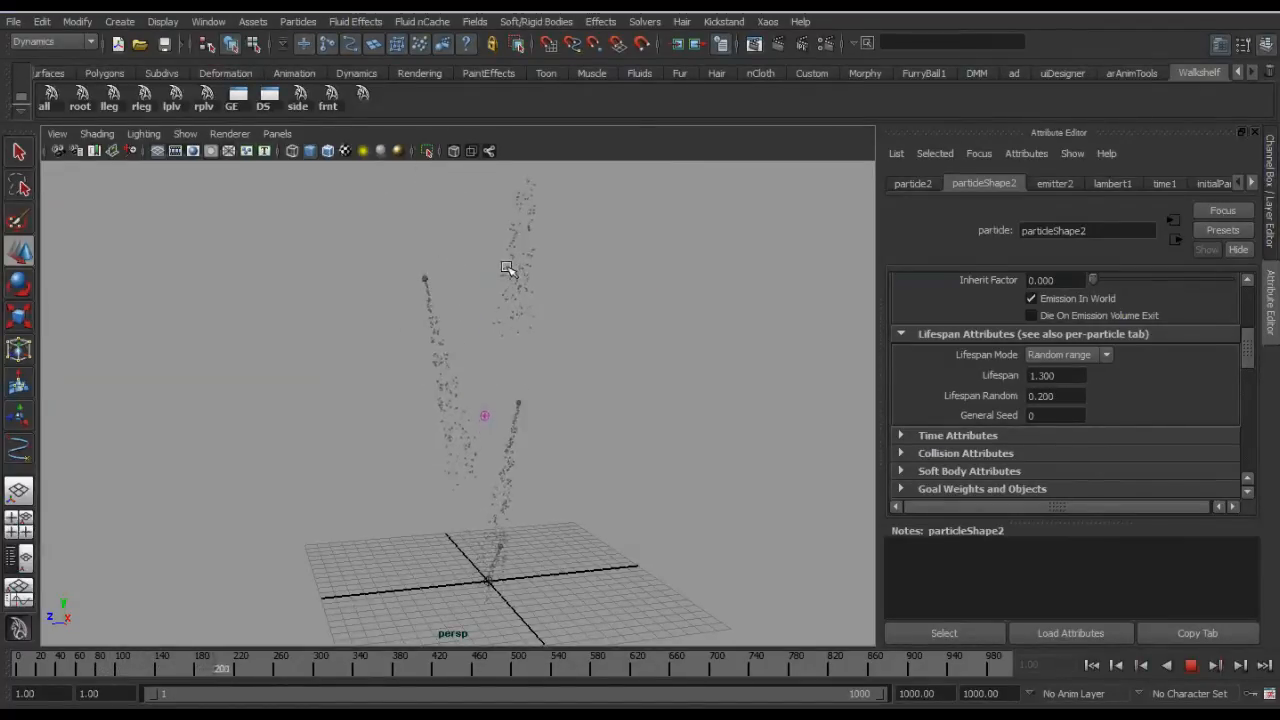
key(Escape)
alt+middle_drag(573, 269, 571, 357)
alt+right_drag(571, 357, 632, 377)
alt+middle_drag(632, 377, 631, 406)
alt+right_drag(592, 352, 602, 387)
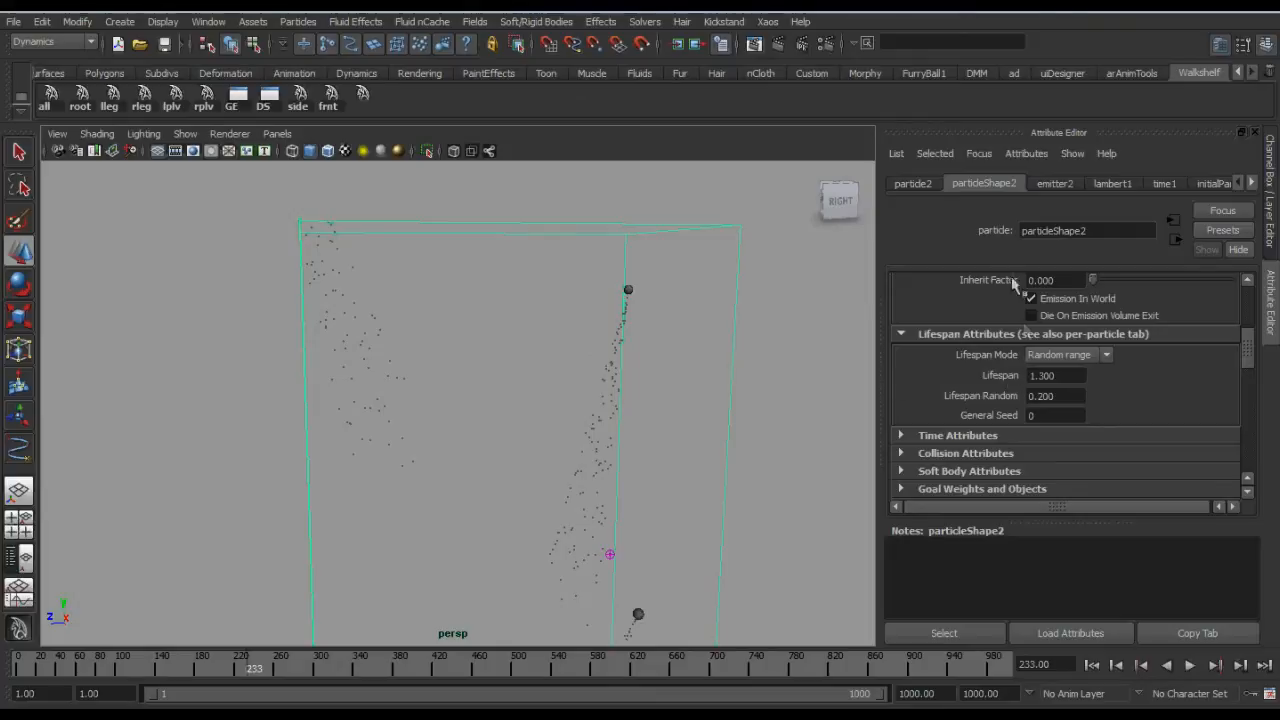
Step: Review the available Particle Render Type options in particleShape2's Render Attributes without choosing one
scroll(1044, 356, up, 3)
scroll(1050, 383, down, 10)
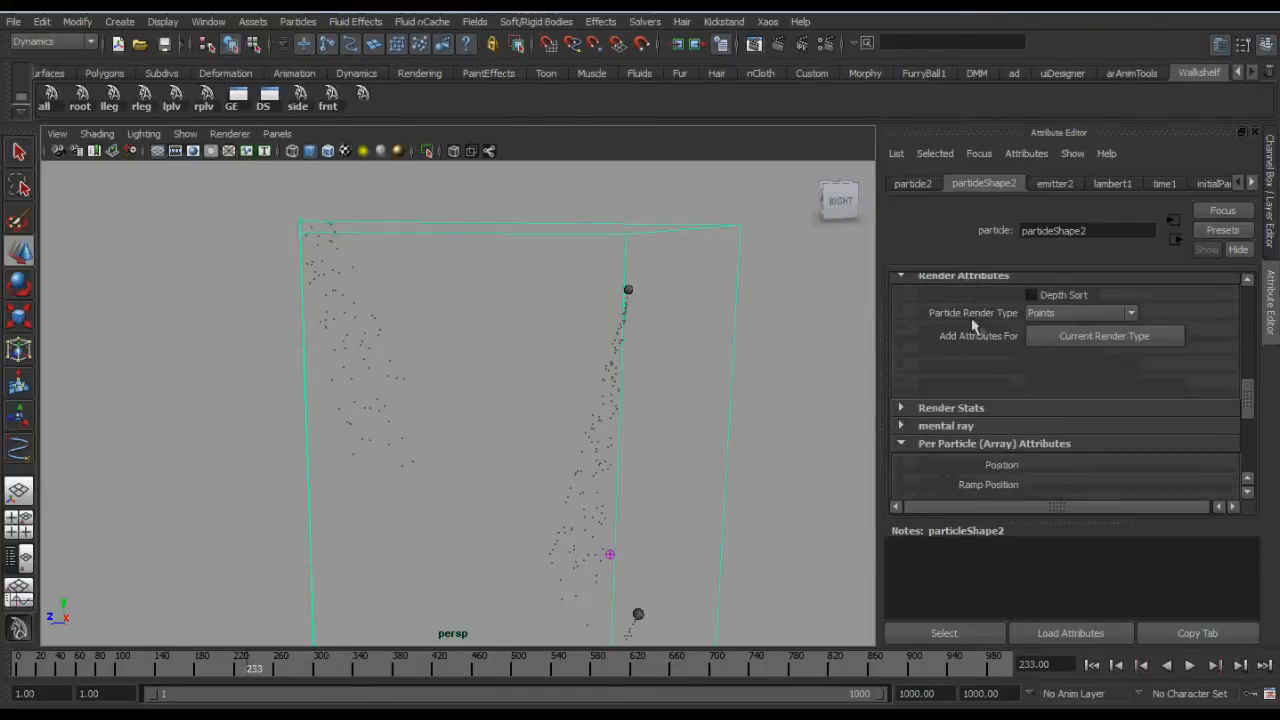
click(1060, 314)
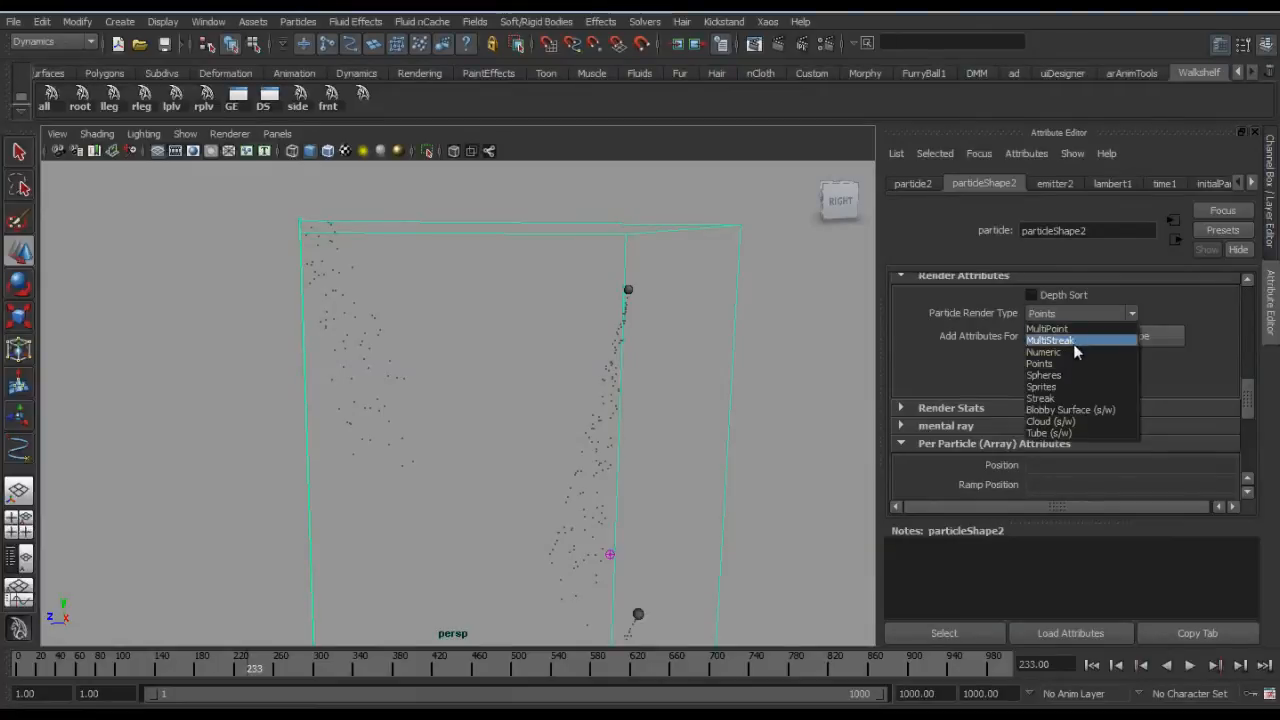
click(906, 340)
Step: Look around the trail particles, rewind the simulation and play it again with the whole grid in view
drag(629, 383, 629, 341)
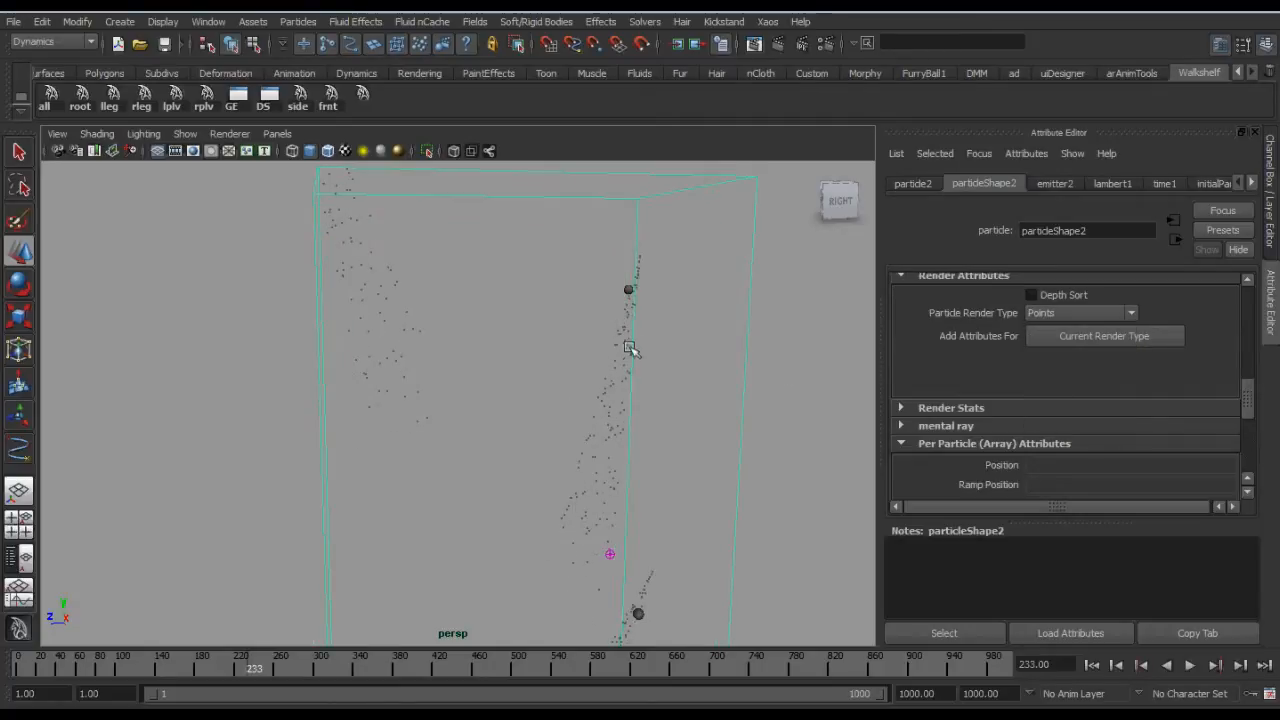
alt+drag(700, 359, 697, 363)
alt+middle_drag(650, 378, 644, 402)
alt+drag(644, 402, 670, 381)
alt+right_drag(713, 382, 533, 397)
key(alt+shift+v)
alt+middle_drag(641, 398, 619, 312)
alt+middle_drag(629, 435, 624, 350)
key(alt+v)
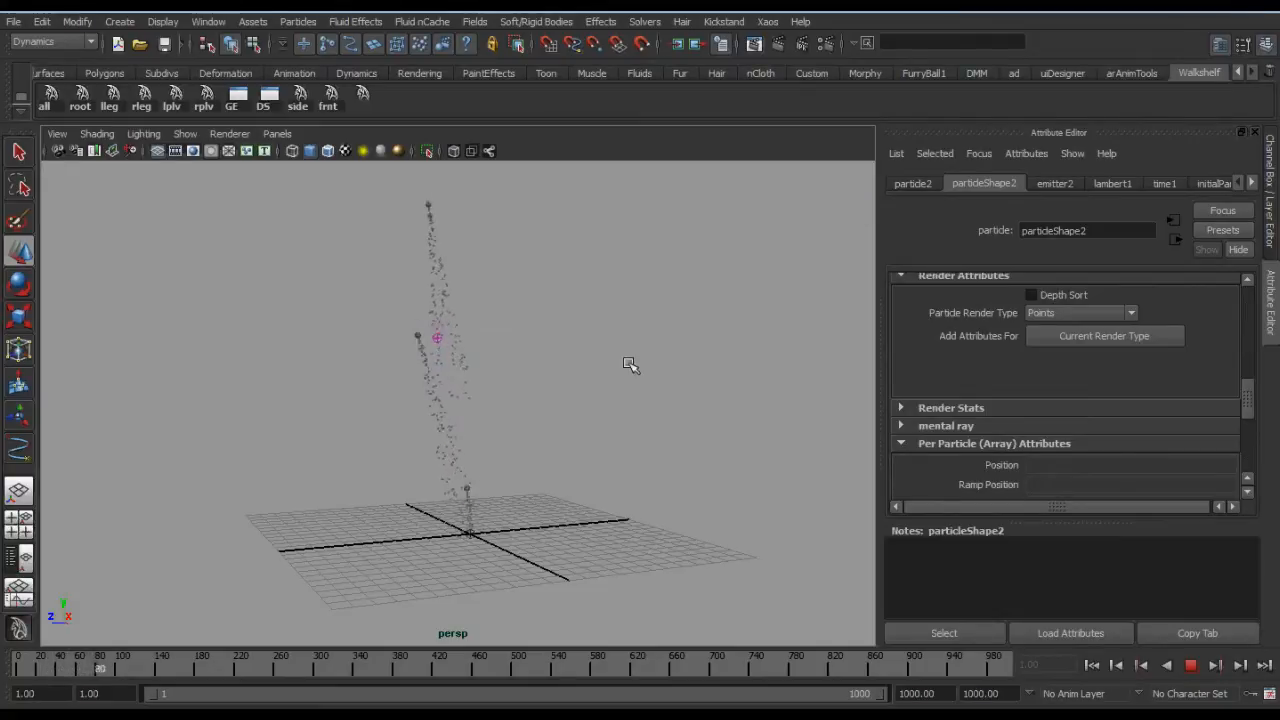
Step: Stop the playback with trails in the air, clear the selection and inspect the trails up close
key(alt+v)
alt+drag(629, 363, 594, 399)
alt+middle_drag(607, 357, 621, 420)
click(628, 375)
alt+middle_drag(602, 319, 610, 335)
alt+drag(610, 335, 593, 413)
alt+middle_drag(594, 413, 596, 406)
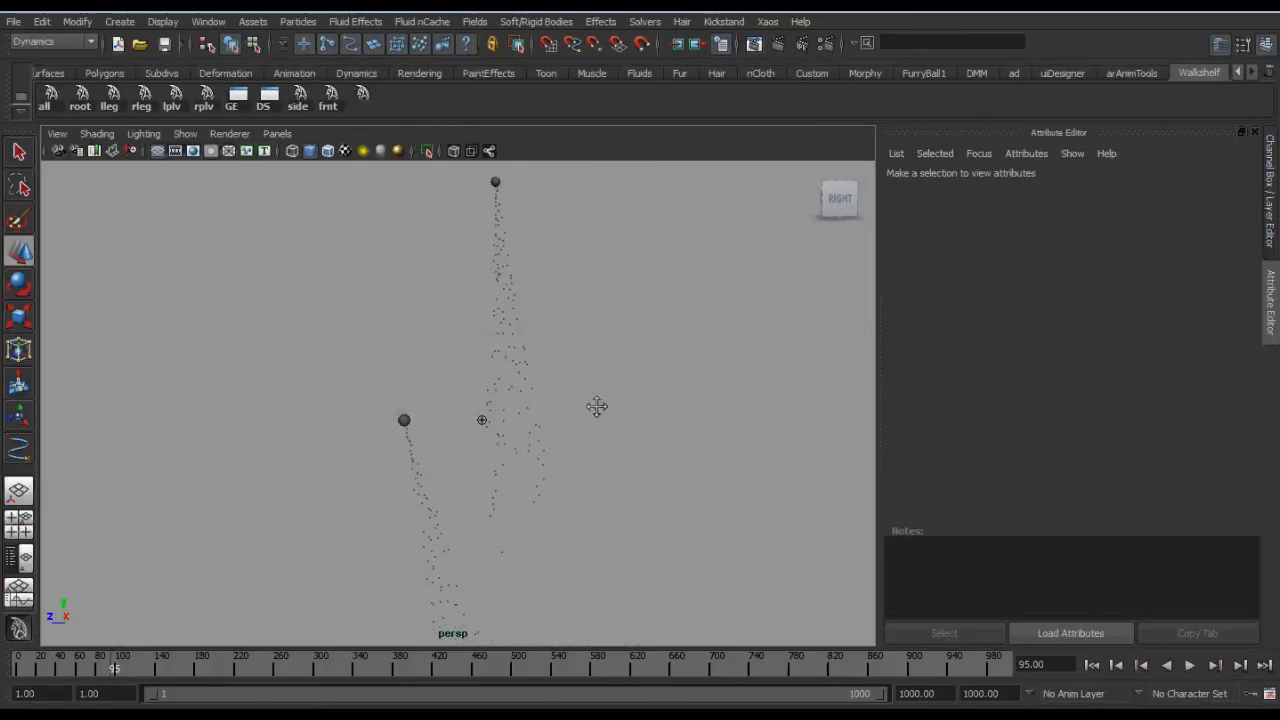
Step: Select the trail particles and create a turbulence field for them with the default options, Magnitude 5 and Attenuation 1
click(535, 322)
alt+middle_drag(560, 334, 574, 363)
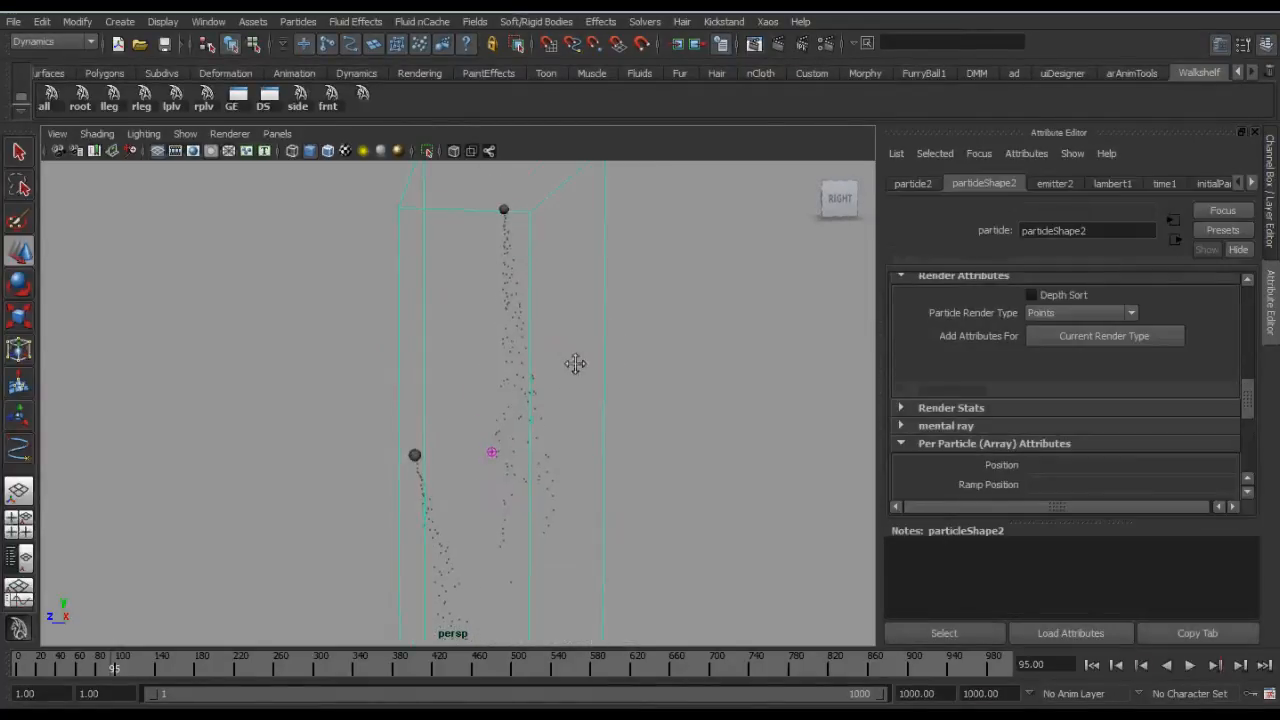
mouse_move(515, 290)
alt+mouse_down()
mouse_move(554, 306)
mouse_move(526, 314)
mouse_move(537, 277)
mouse_move(502, 312)
alt+mouse_up()
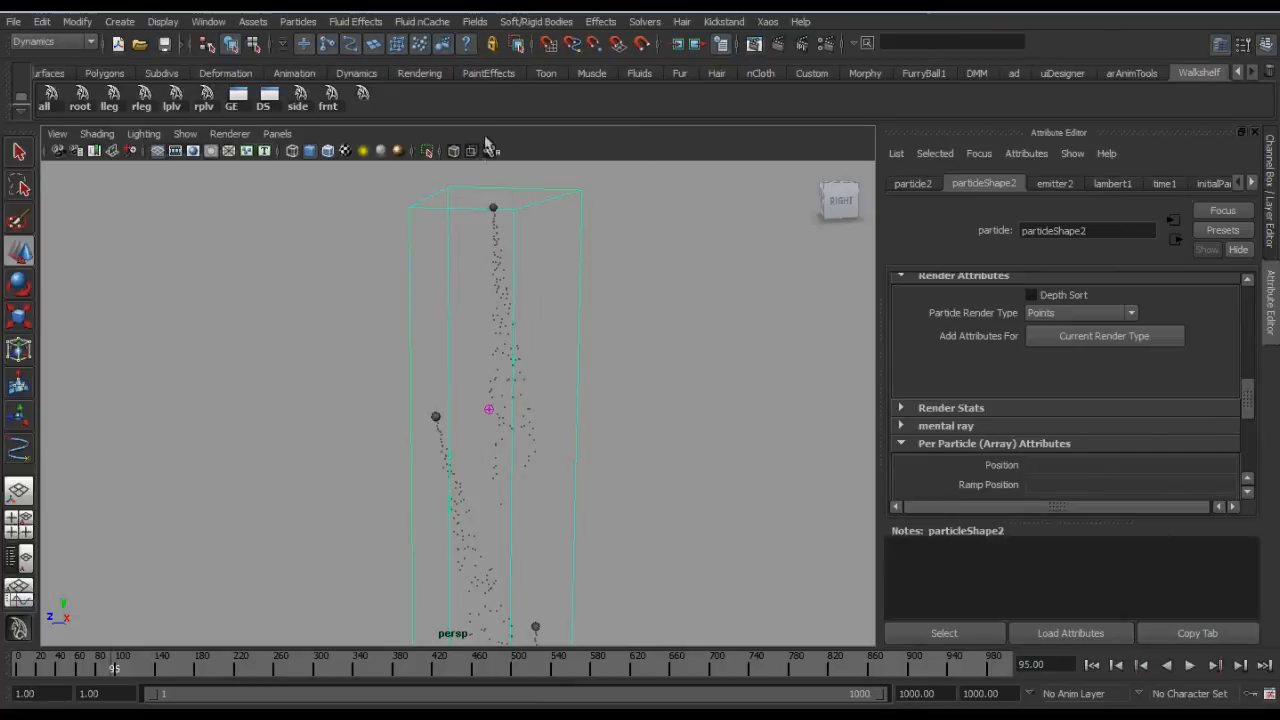
click(476, 21)
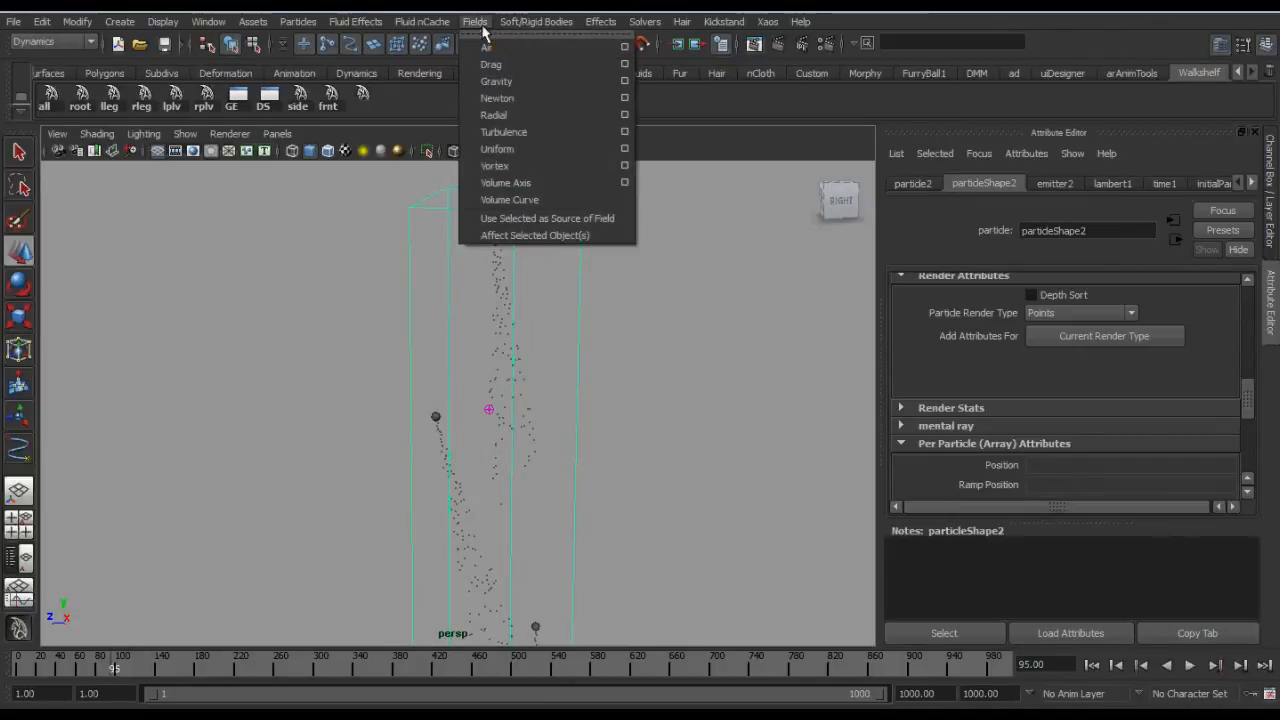
click(505, 132)
click(659, 205)
click(700, 238)
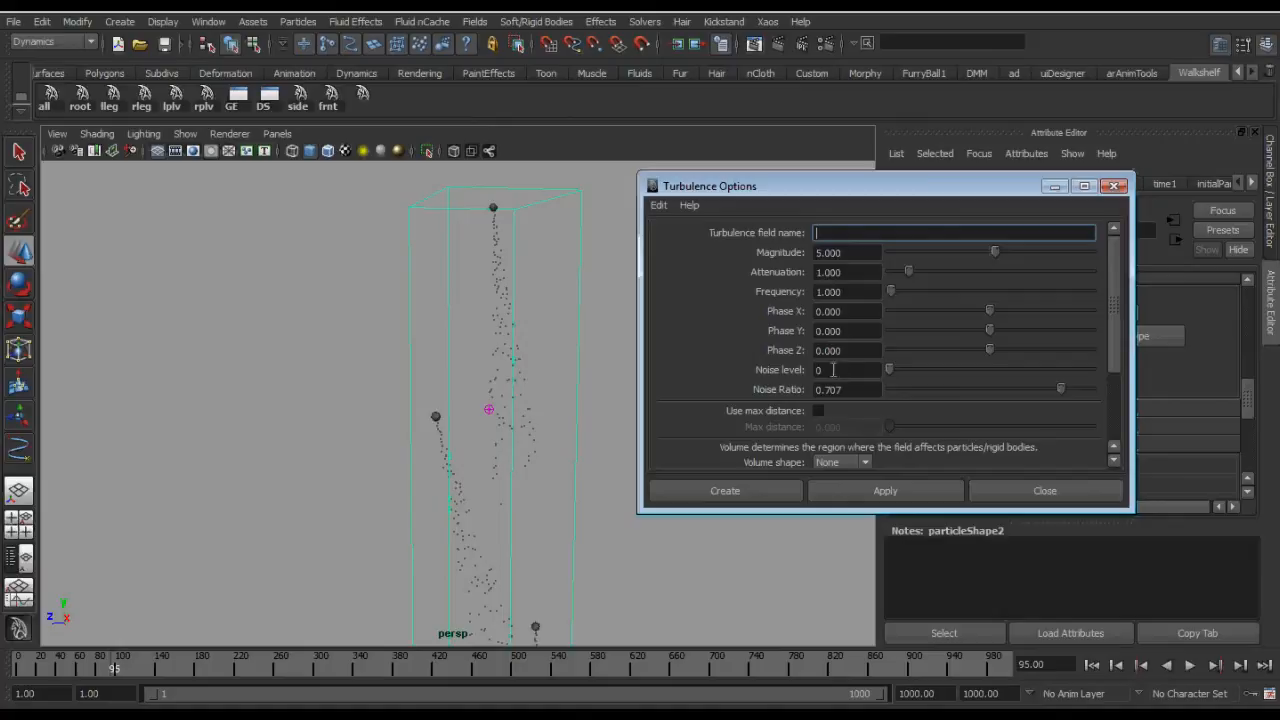
click(736, 493)
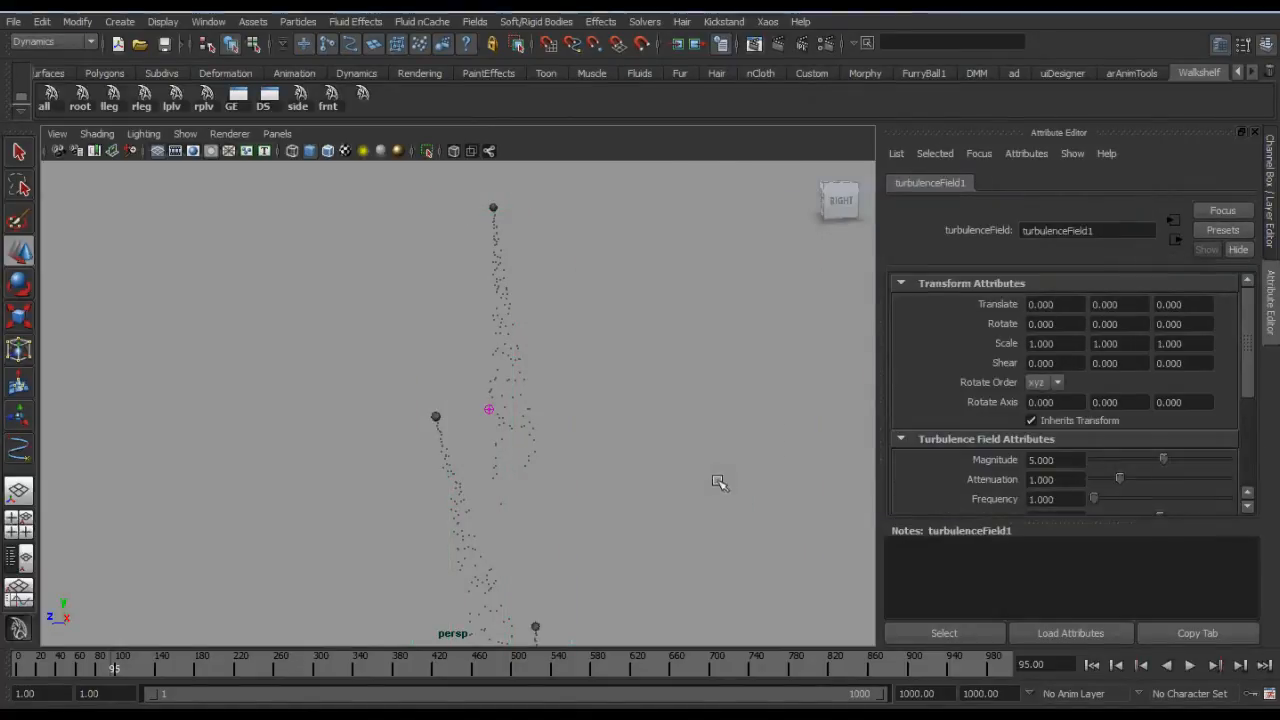
Step: Rewind and play the simulation briefly to check the turbulence field's effect on the trails
alt+right_drag(713, 441, 432, 435)
key(alt+shift+v)
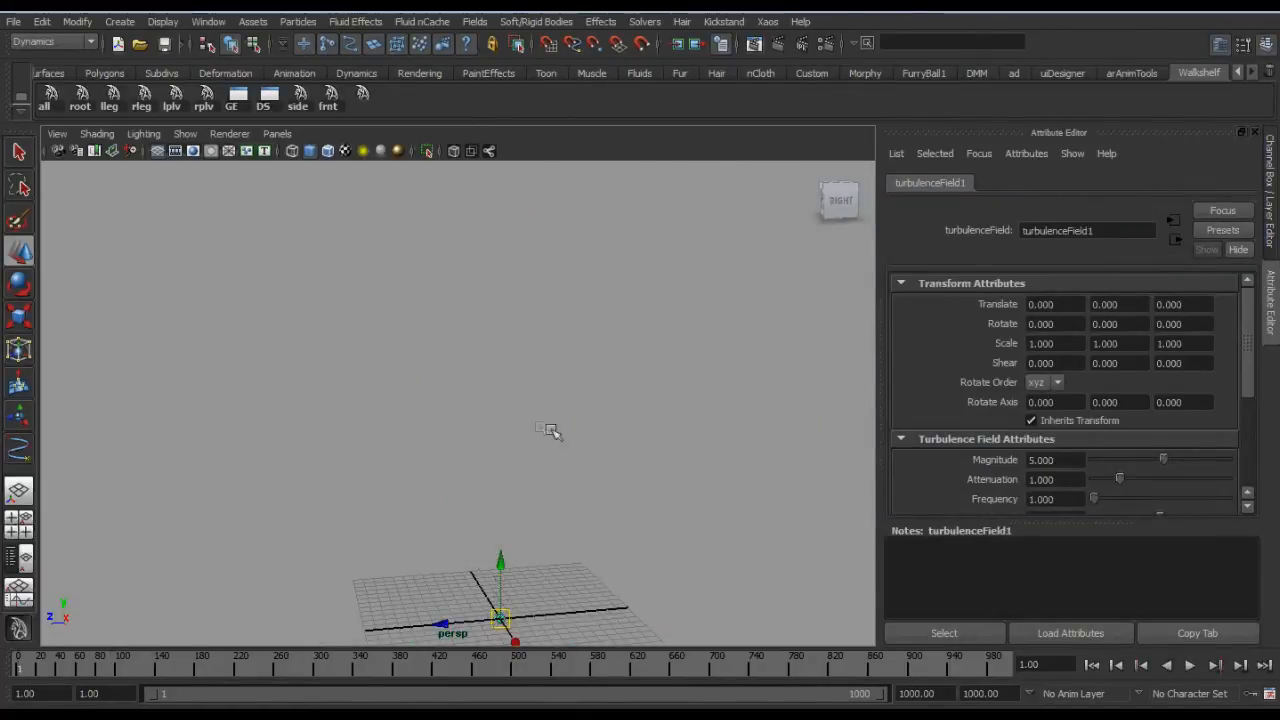
alt+middle_drag(550, 430, 546, 300)
key(alt+v)
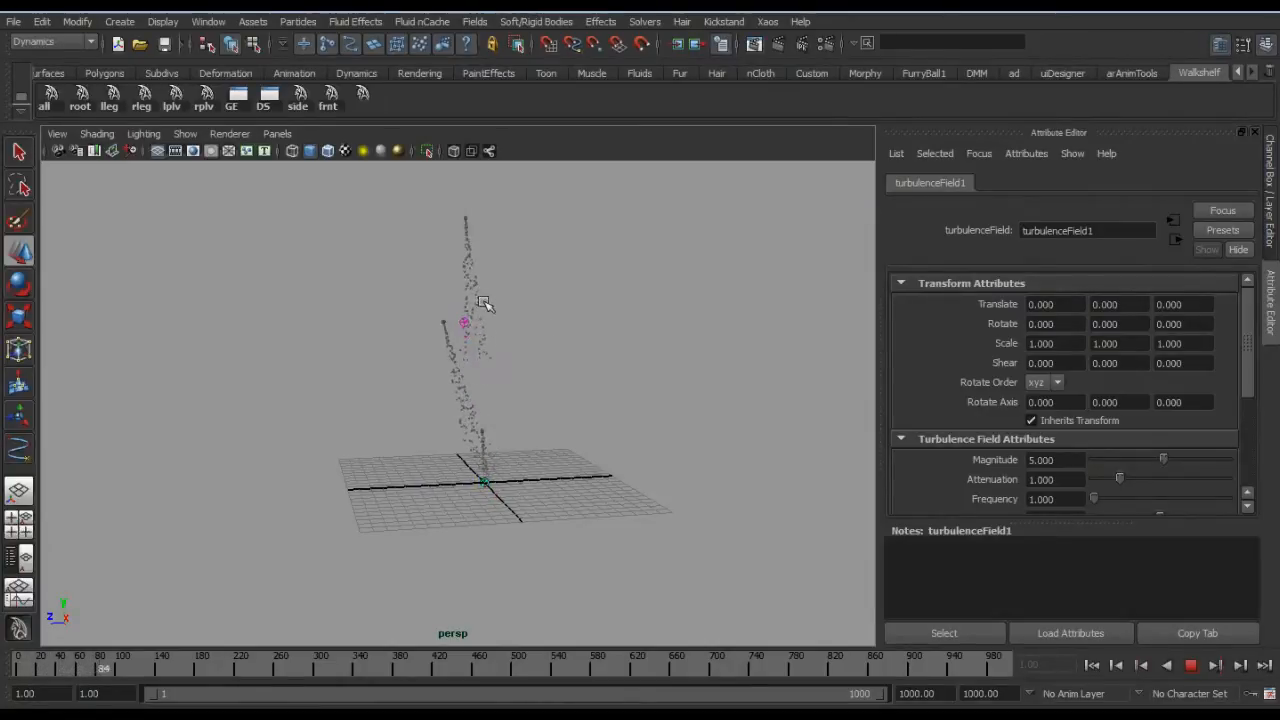
key(alt+v)
Step: Set turbulenceField1's Attenuation to 0 and its Magnitude to 8.3
click(1271, 222)
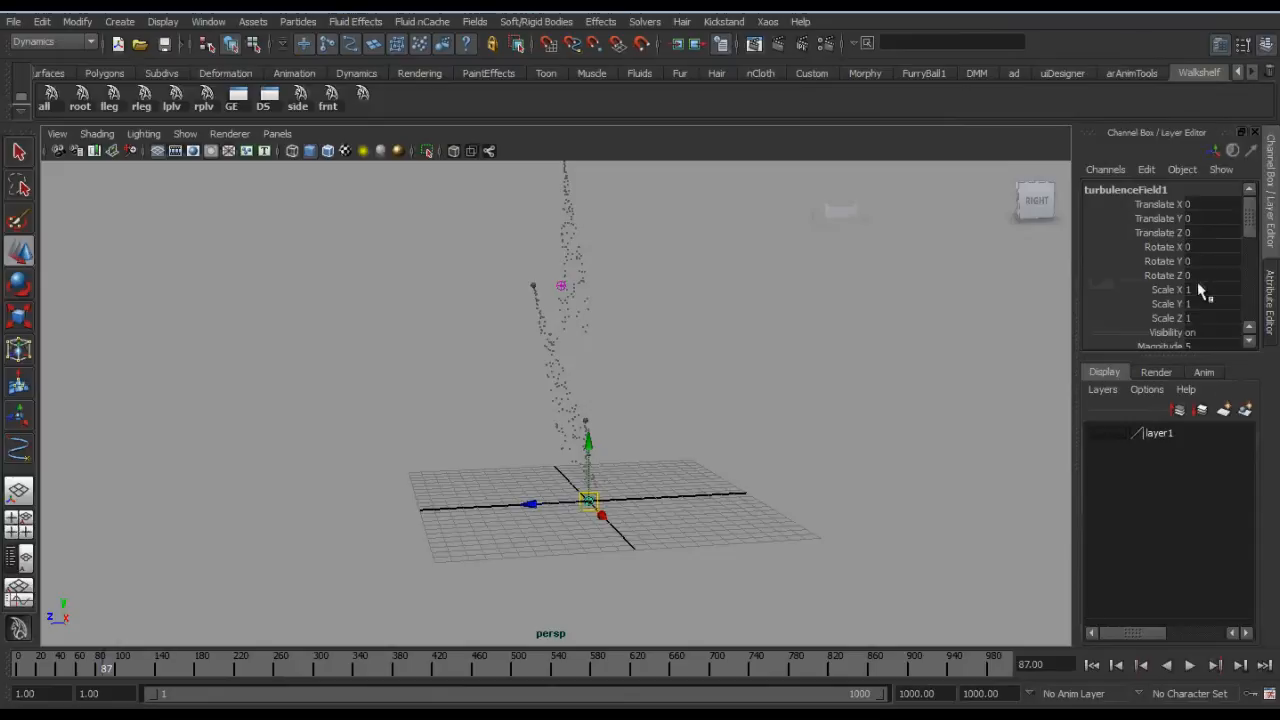
scroll(1192, 277, down, 1)
scroll(1197, 283, up, 1)
drag(1251, 226, 1246, 261)
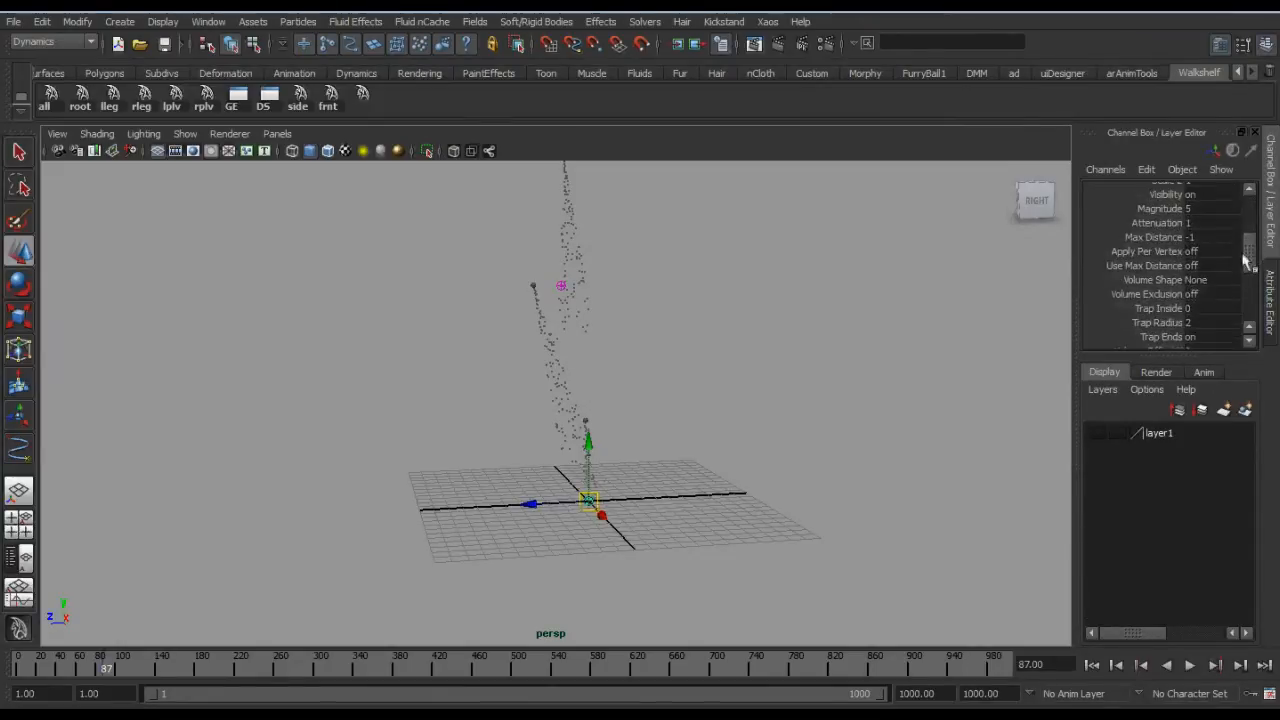
click(1158, 223)
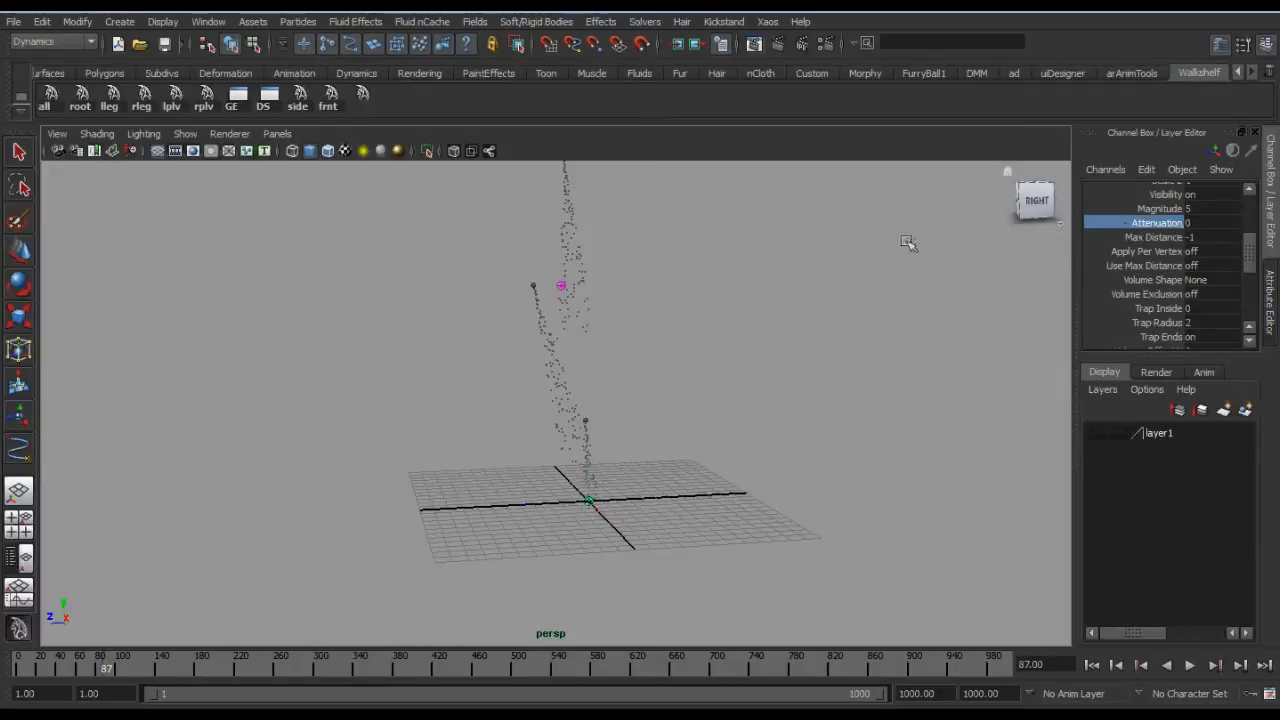
click(1158, 208)
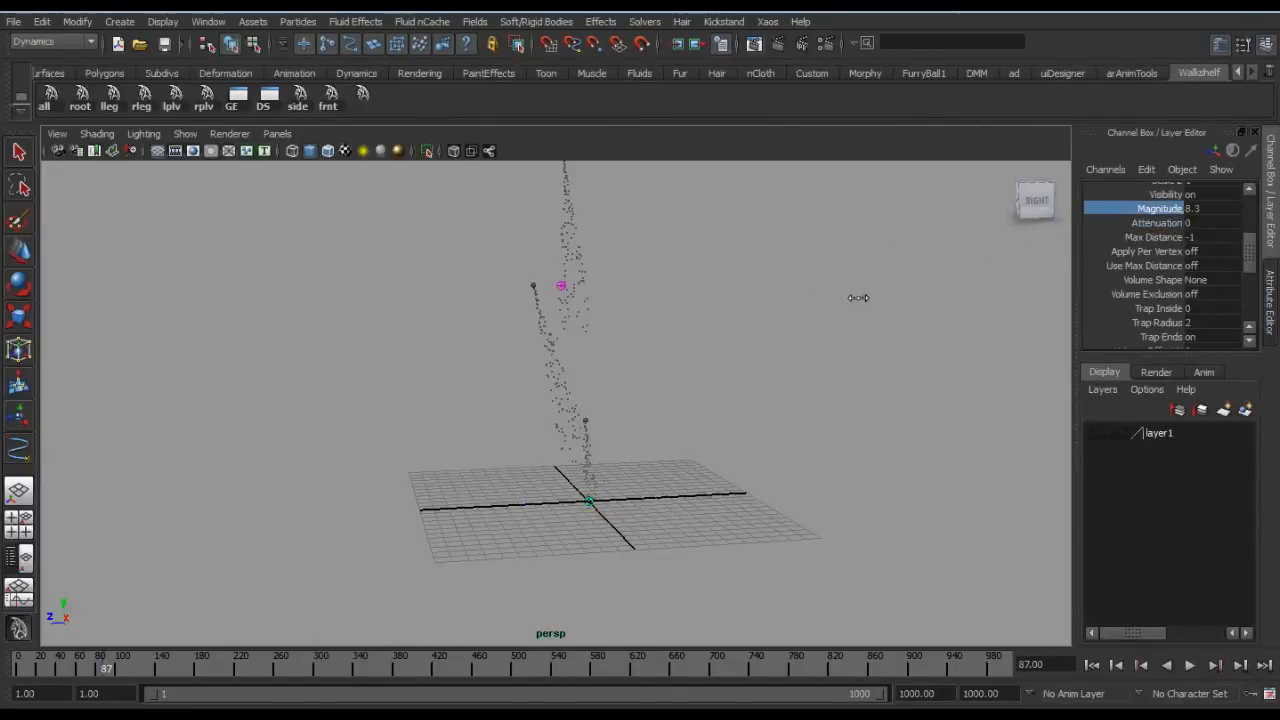
Step: Replay the simulation from the start to judge the stronger turbulence, and stop it once the trails have formed
key(alt+shift+v)
key(alt+v)
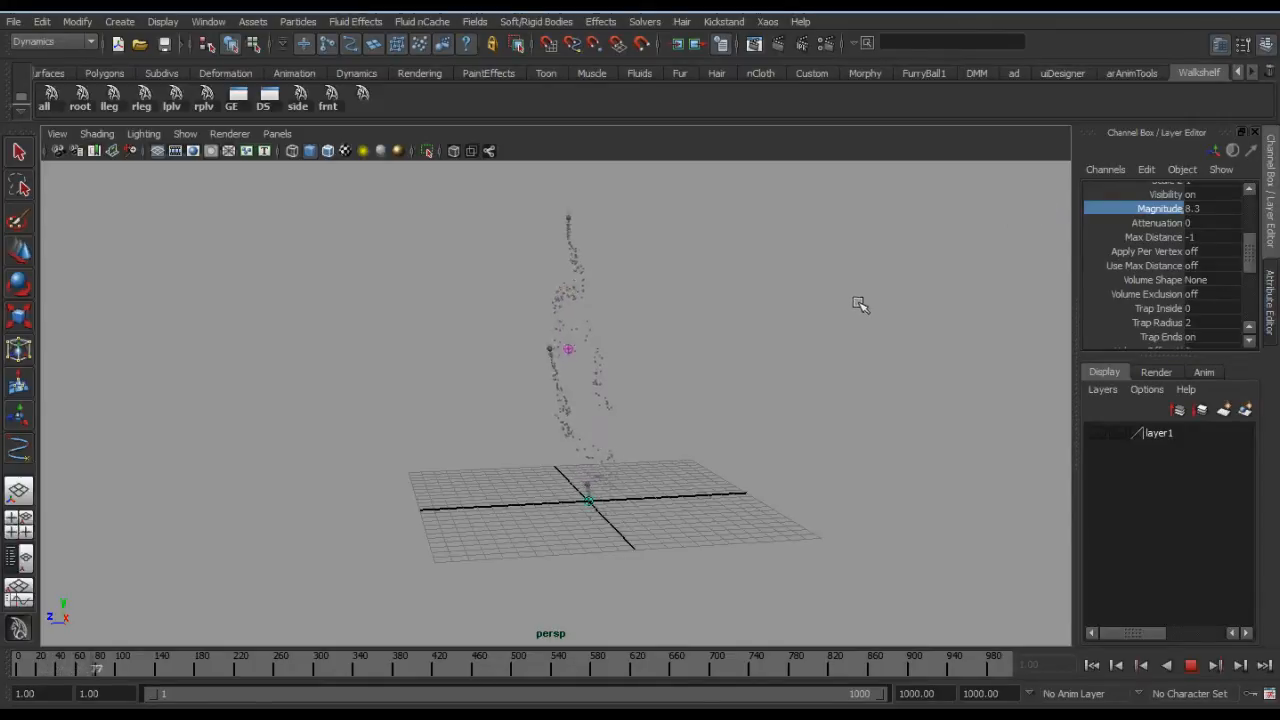
key(Escape)
Step: Try a turbulence Magnitude of 3 and replay the simulation from the start
click(1190, 211)
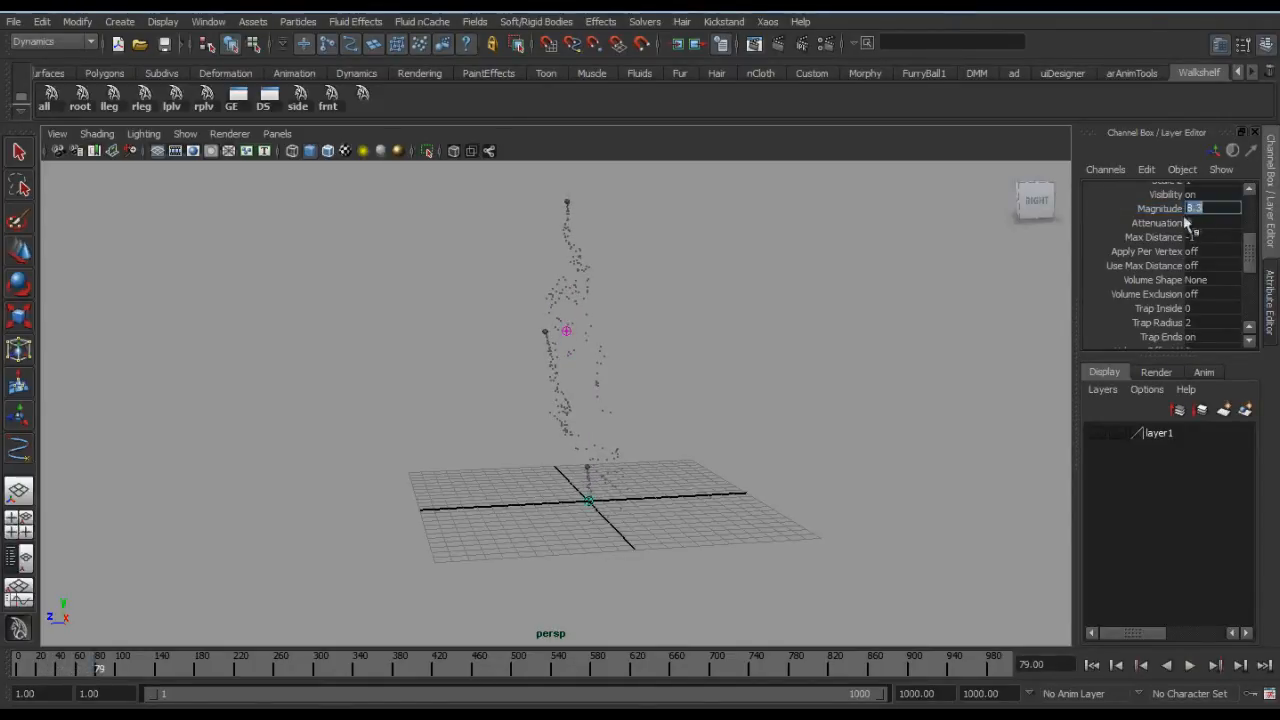
text(3)
key(Return)
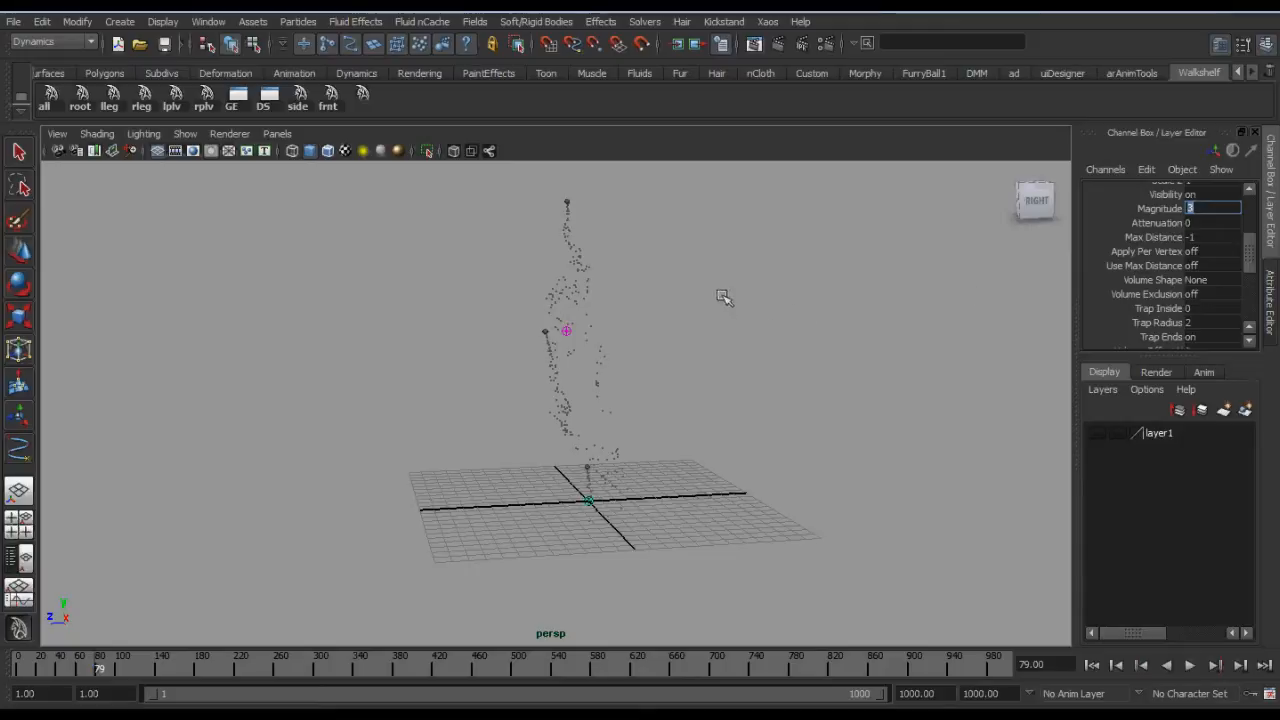
alt+middle_drag(722, 296, 728, 326)
key(alt+shift+v)
key(alt+v)
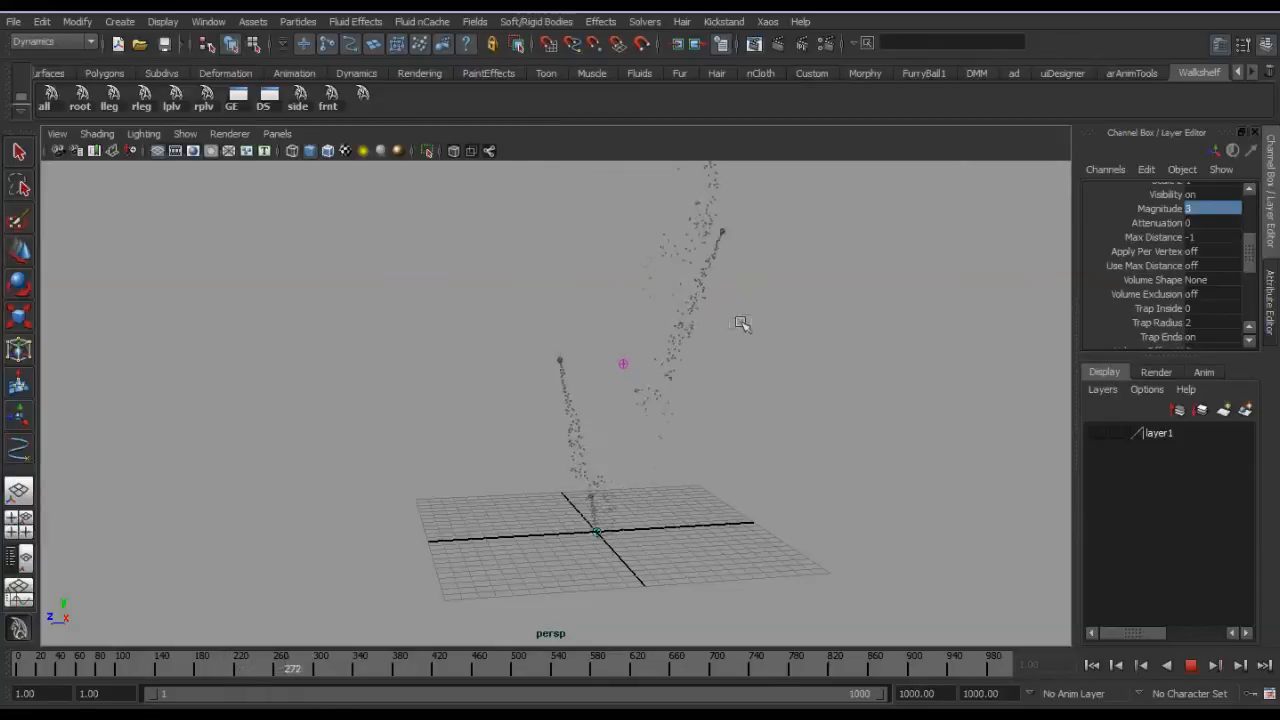
key(Escape)
Step: Try a turbulence Magnitude of 5 and replay the simulation with a closer view of the trails
click(1189, 211)
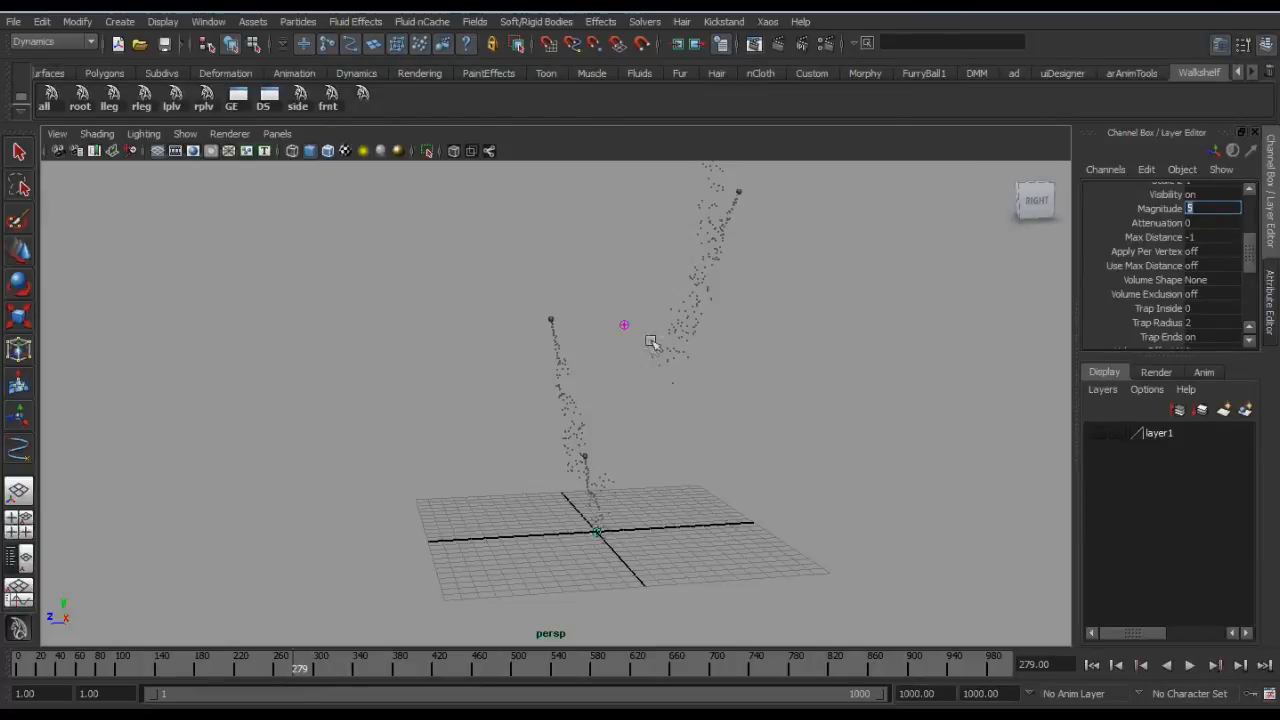
alt+middle_drag(668, 320, 665, 347)
key(alt+shift+v)
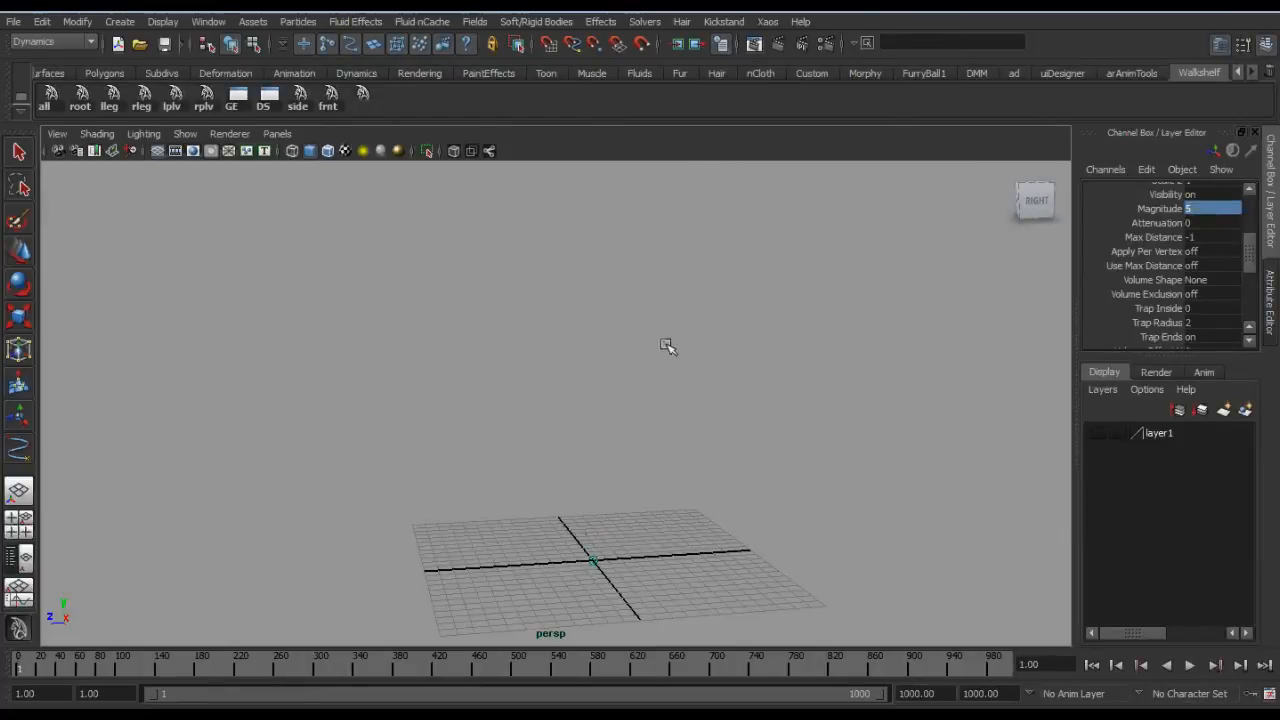
key(alt+v)
alt+right_drag(669, 346, 751, 426)
alt+middle_drag(751, 426, 691, 256)
alt+middle_drag(632, 307, 652, 366)
alt+middle_drag(588, 271, 633, 317)
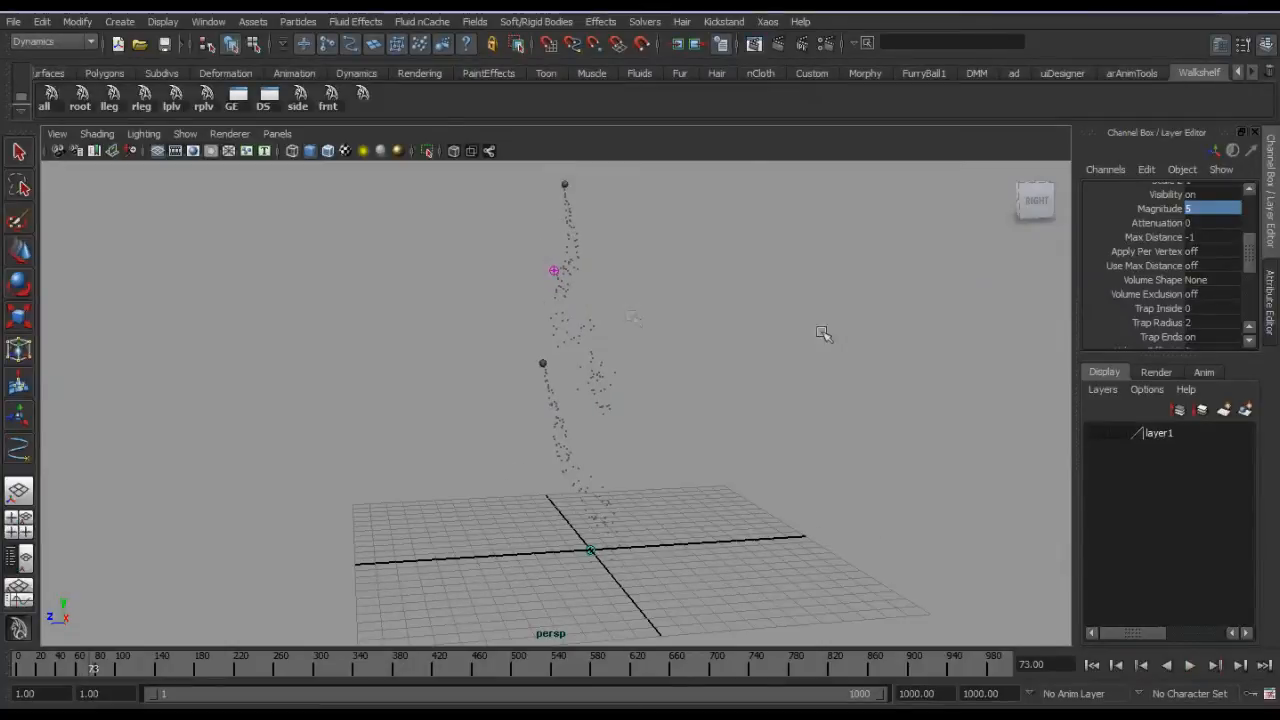
Step: Set turbulenceField1's Magnitude to 4 and replay the simulation from the start
click(1193, 209)
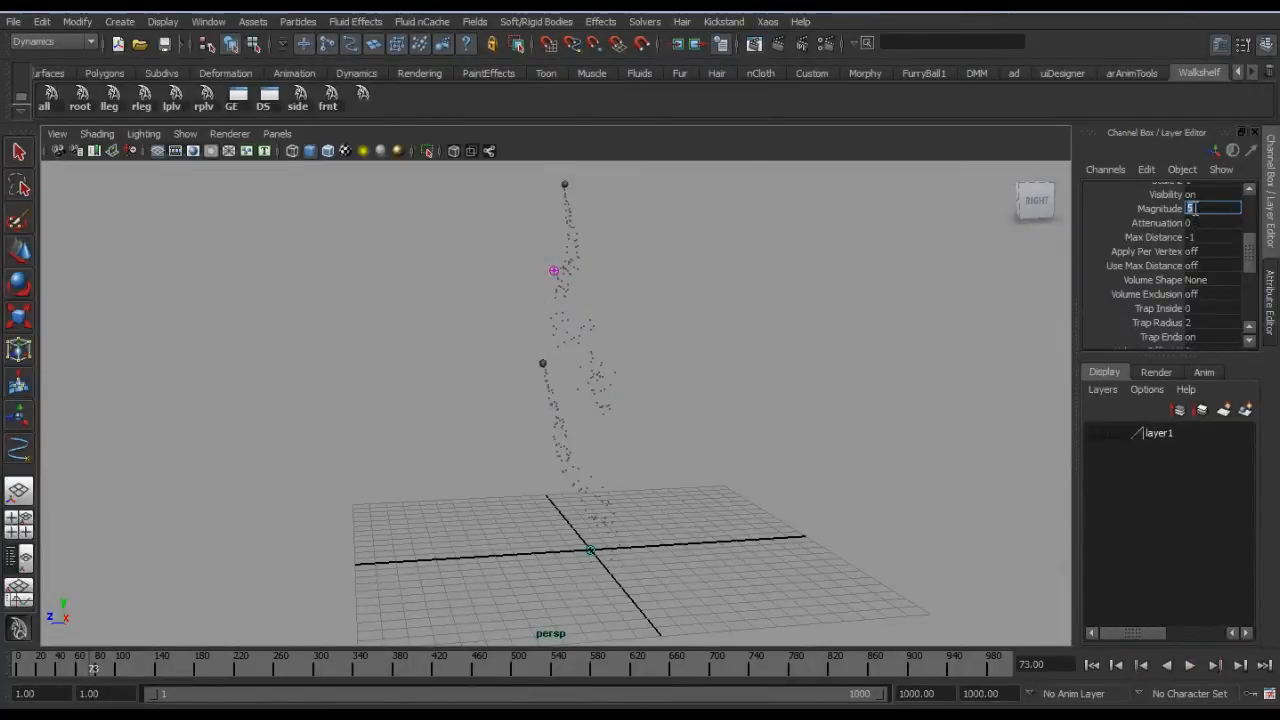
alt+middle_drag(684, 324, 693, 351)
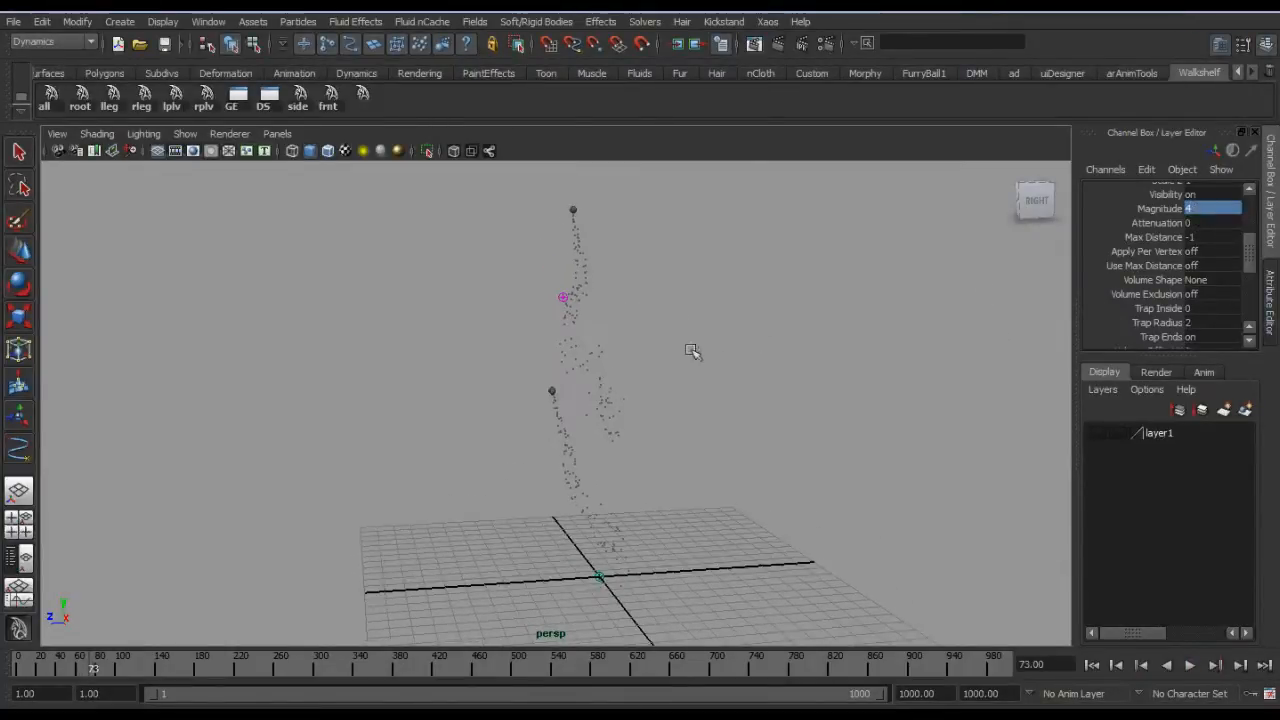
key(alt+shift+v)
key(alt+v)
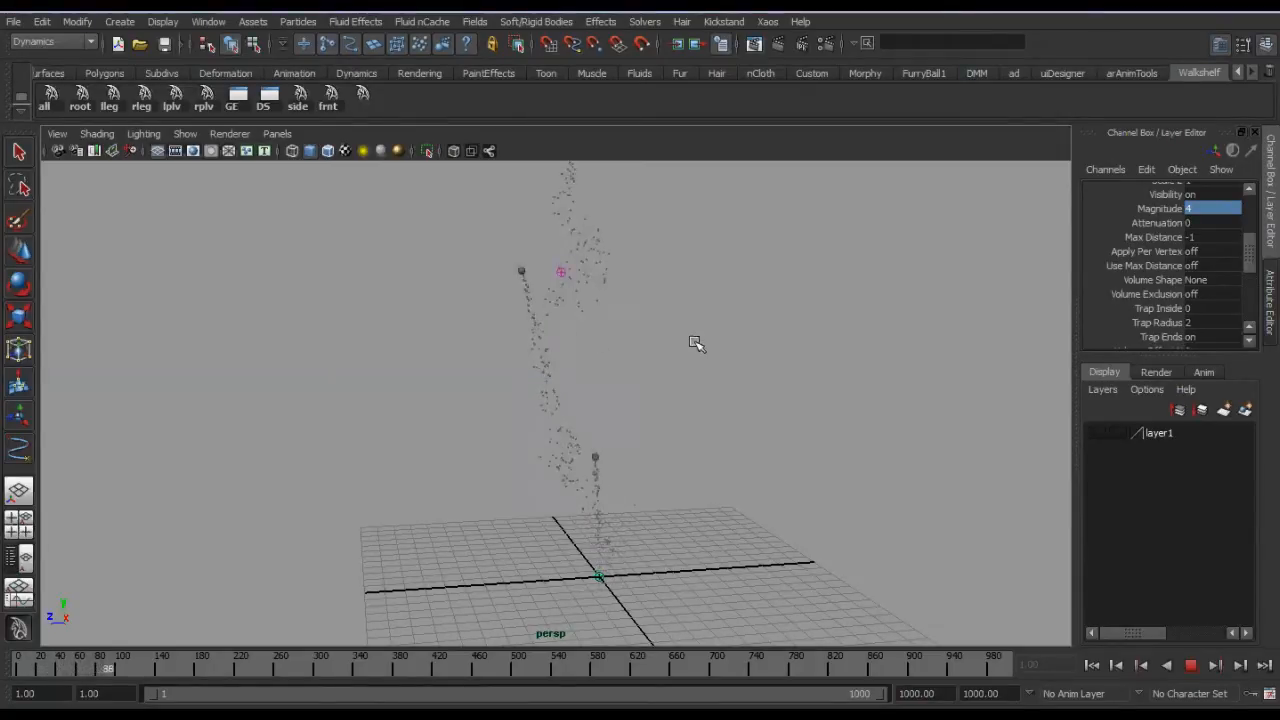
Step: Continue the playback in short runs and examine the shape of the turbulent trails from closer and wider views
alt+middle_drag(669, 348, 659, 422)
key(alt+v)
alt+middle_drag(692, 357, 701, 438)
alt+right_drag(751, 397, 641, 420)
alt+middle_drag(641, 420, 634, 370)
key(alt+v)
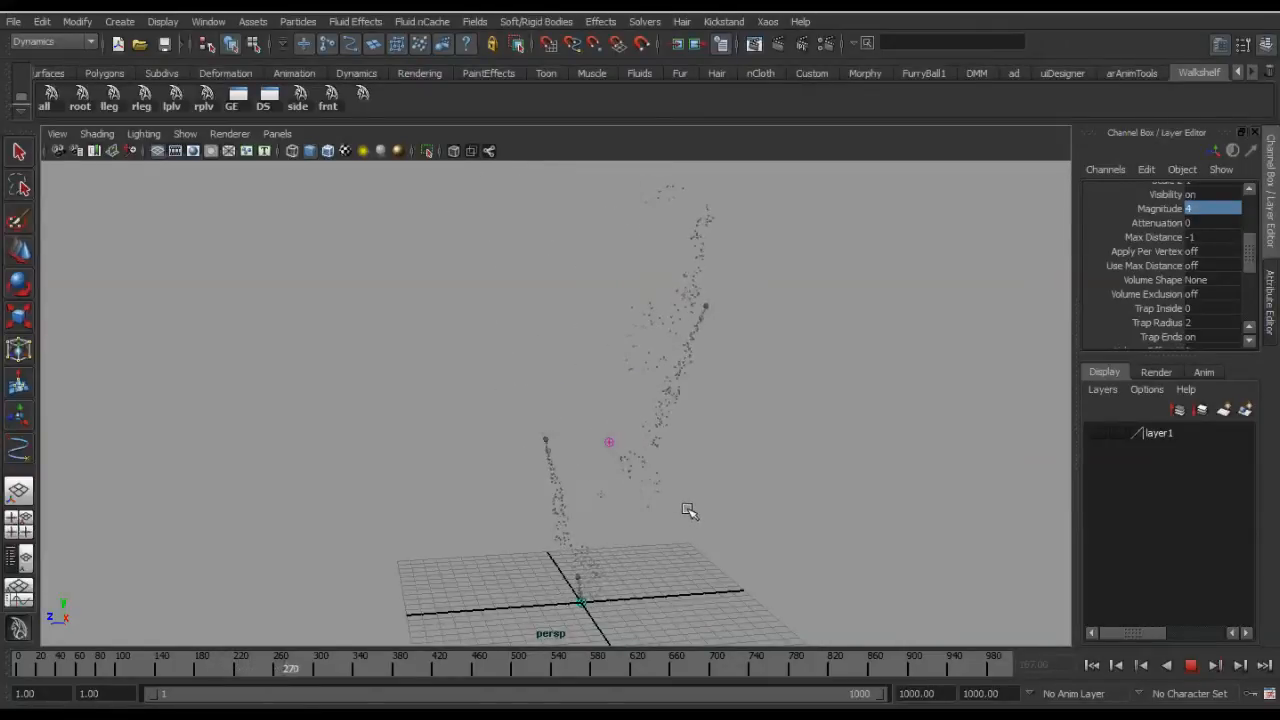
key(alt+v)
alt+drag(700, 423, 659, 472)
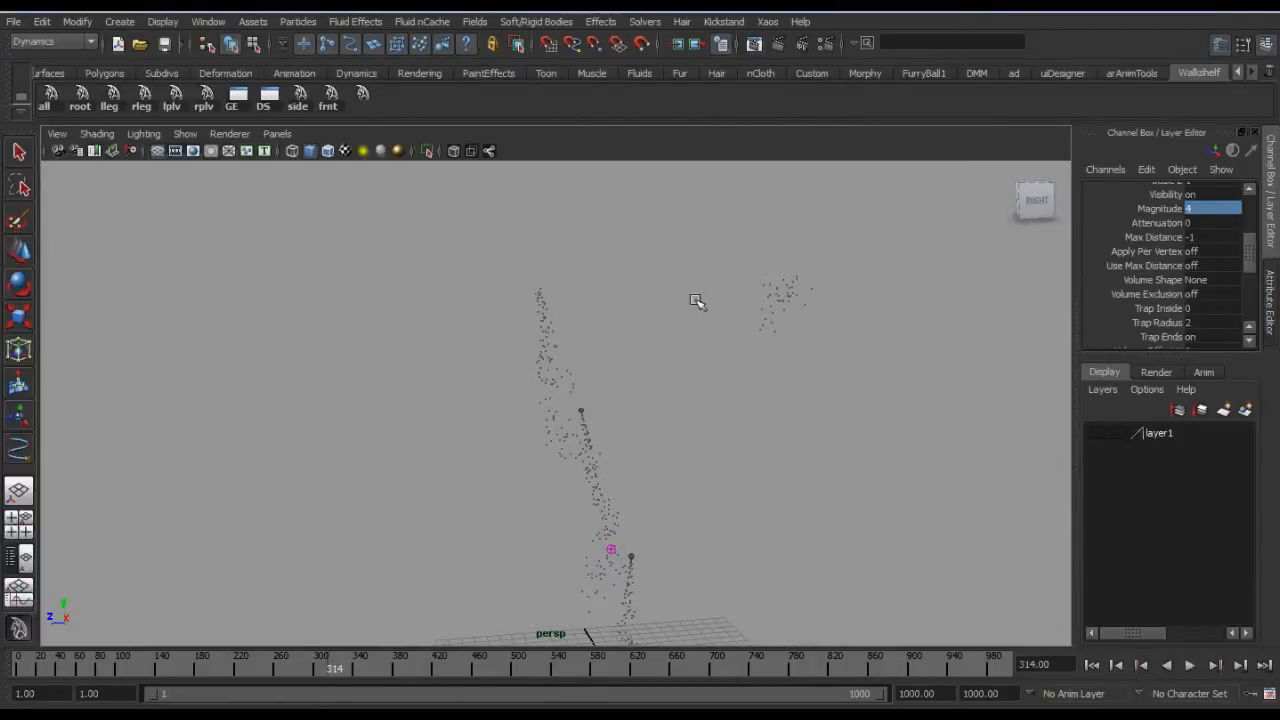
alt+drag(587, 342, 581, 326)
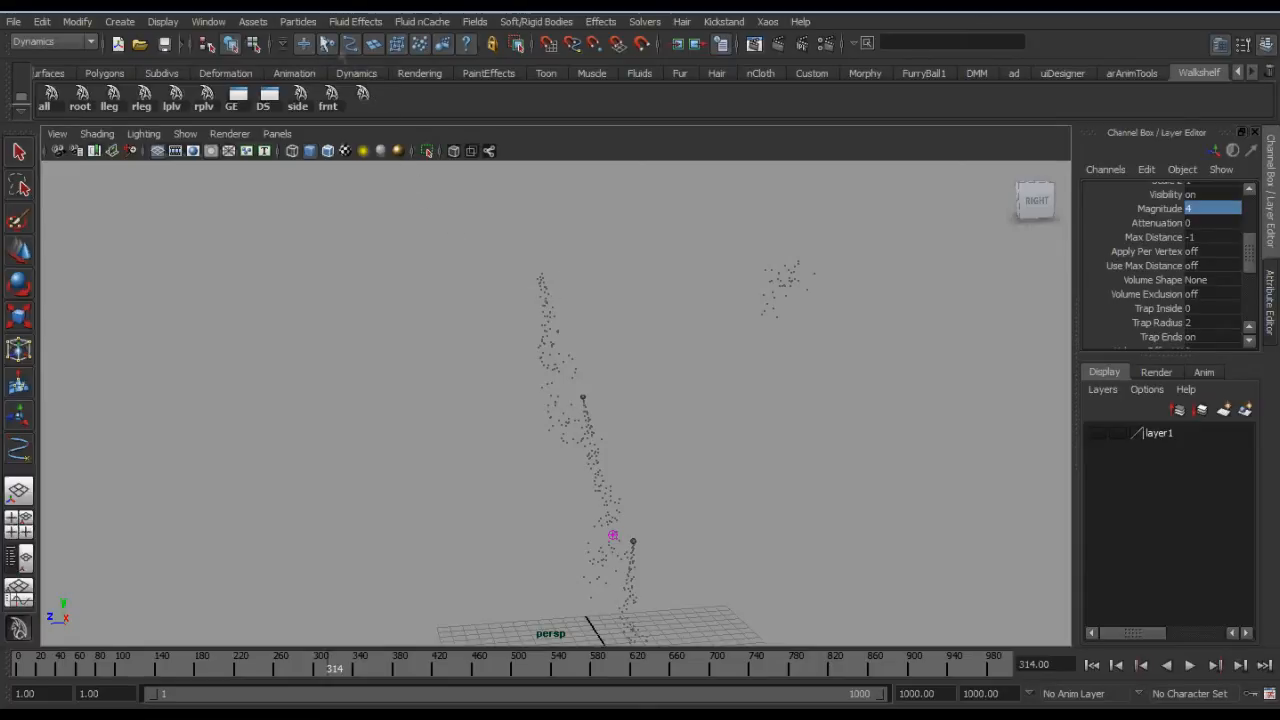
Step: Clear the selection and replay the simulation from the start to view the turbulent trails
click(298, 21)
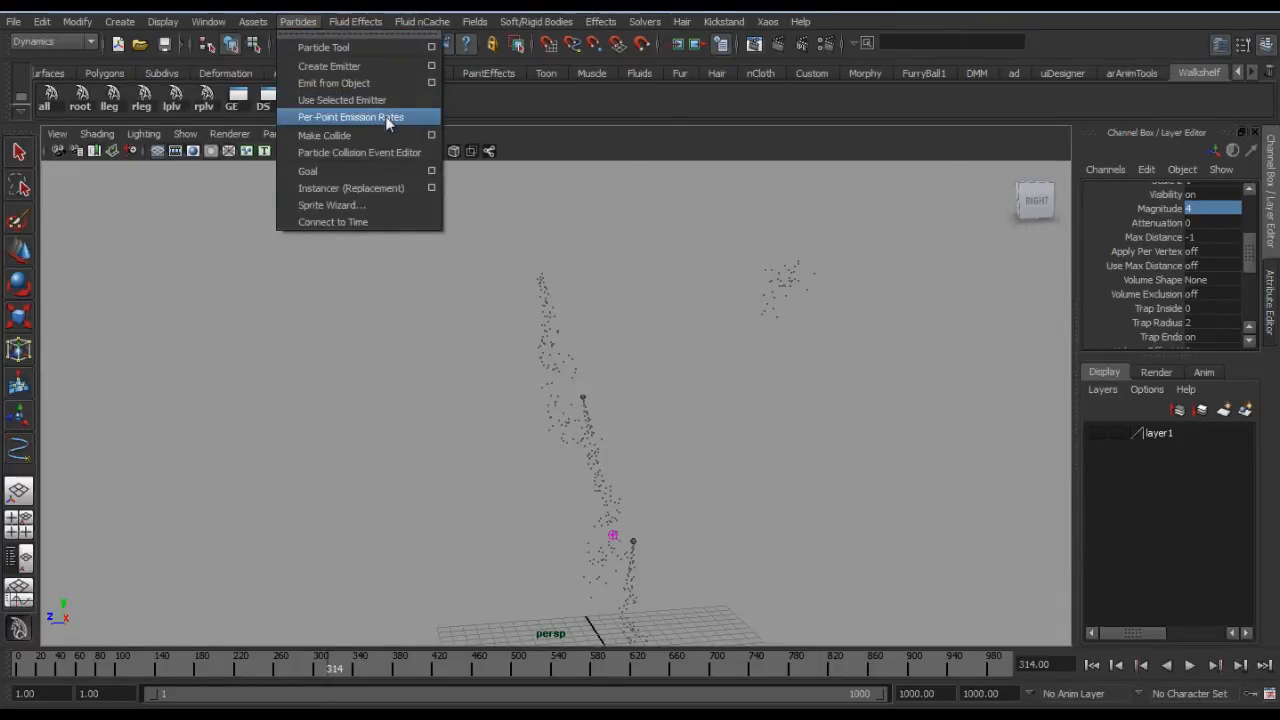
click(487, 266)
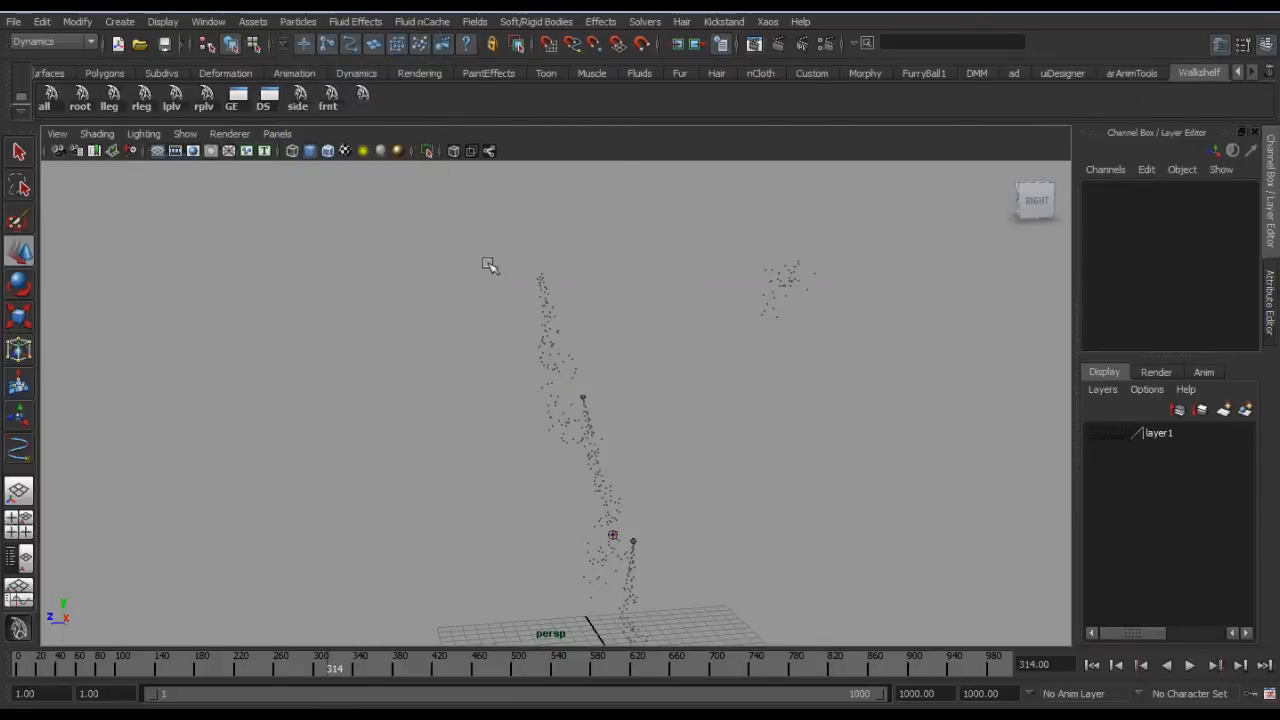
alt+middle_drag(600, 324, 588, 296)
key(alt+shift+v)
key(alt+v)
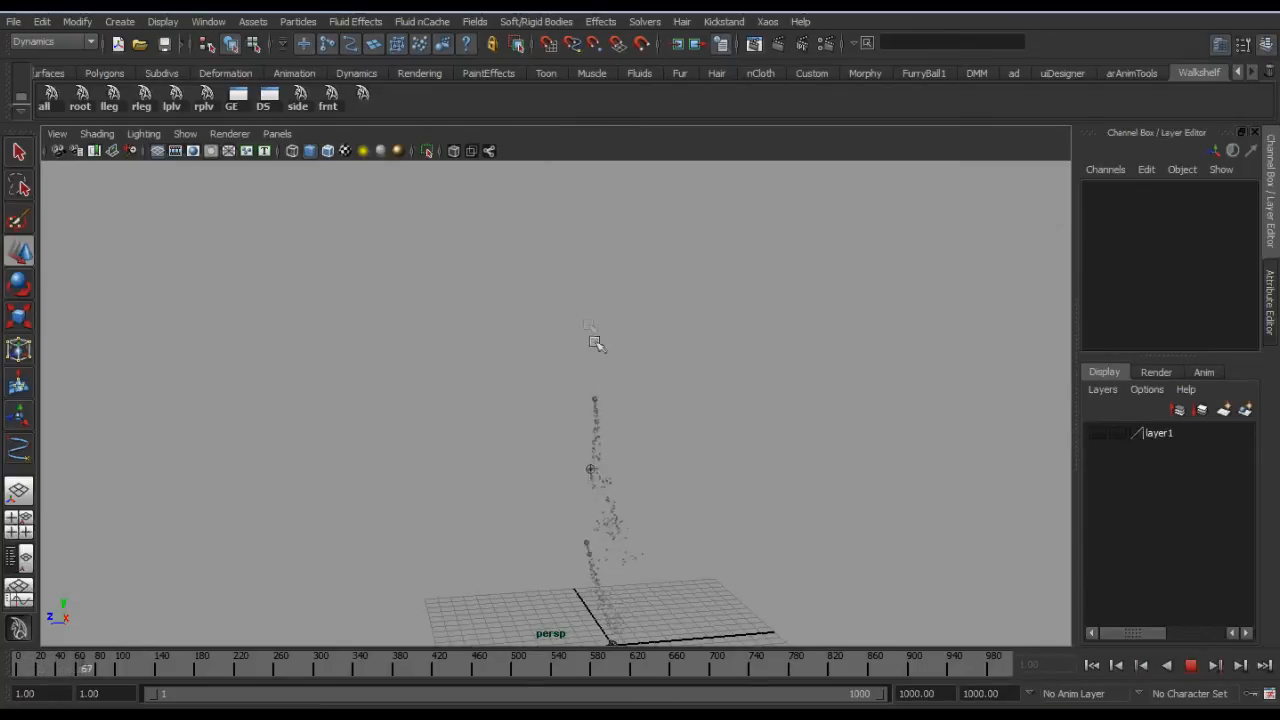
Step: Stop the playback and hide the existing turbulent trail particles by setting their Visibility to 0
key(alt+v)
alt+middle_drag(570, 362, 546, 312)
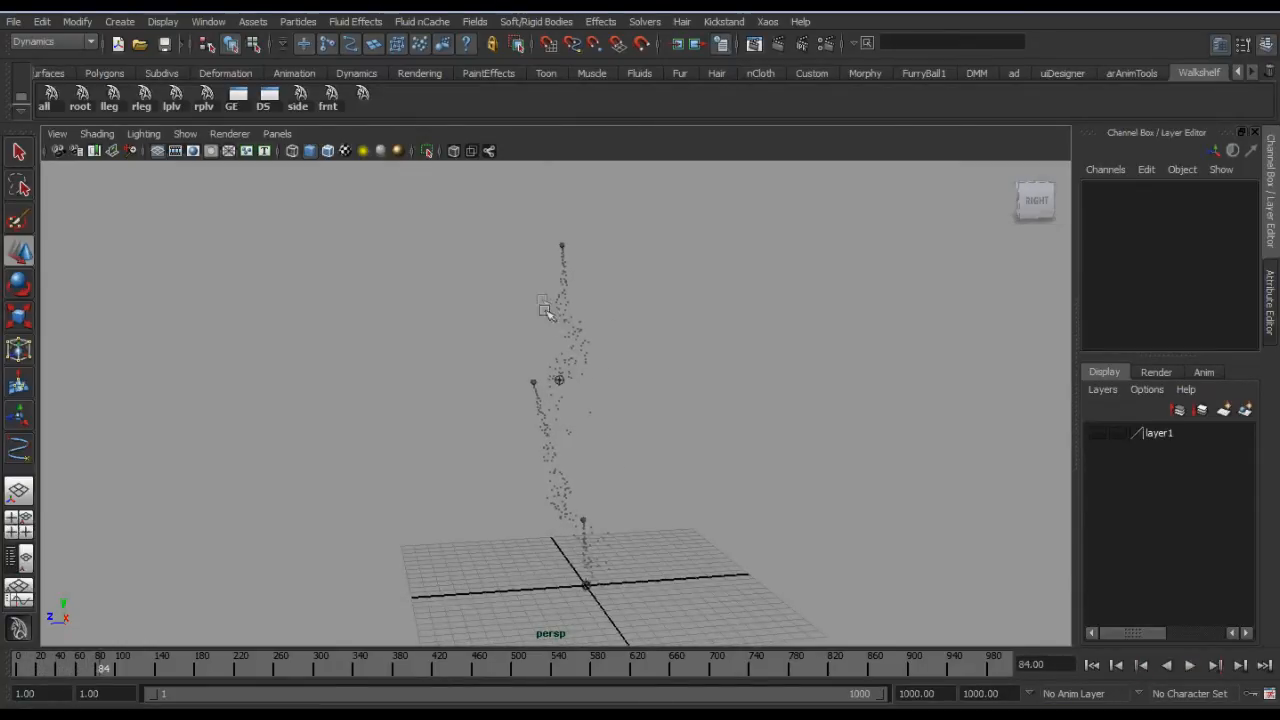
drag(546, 295, 593, 312)
double_click(1192, 332)
text(0)
key(Return)
click(780, 362)
Step: Replay the simulation from the start in short runs and view the spheres with the old trails hidden
alt+middle_drag(711, 357, 708, 325)
key(alt+shift+v)
key(alt+v)
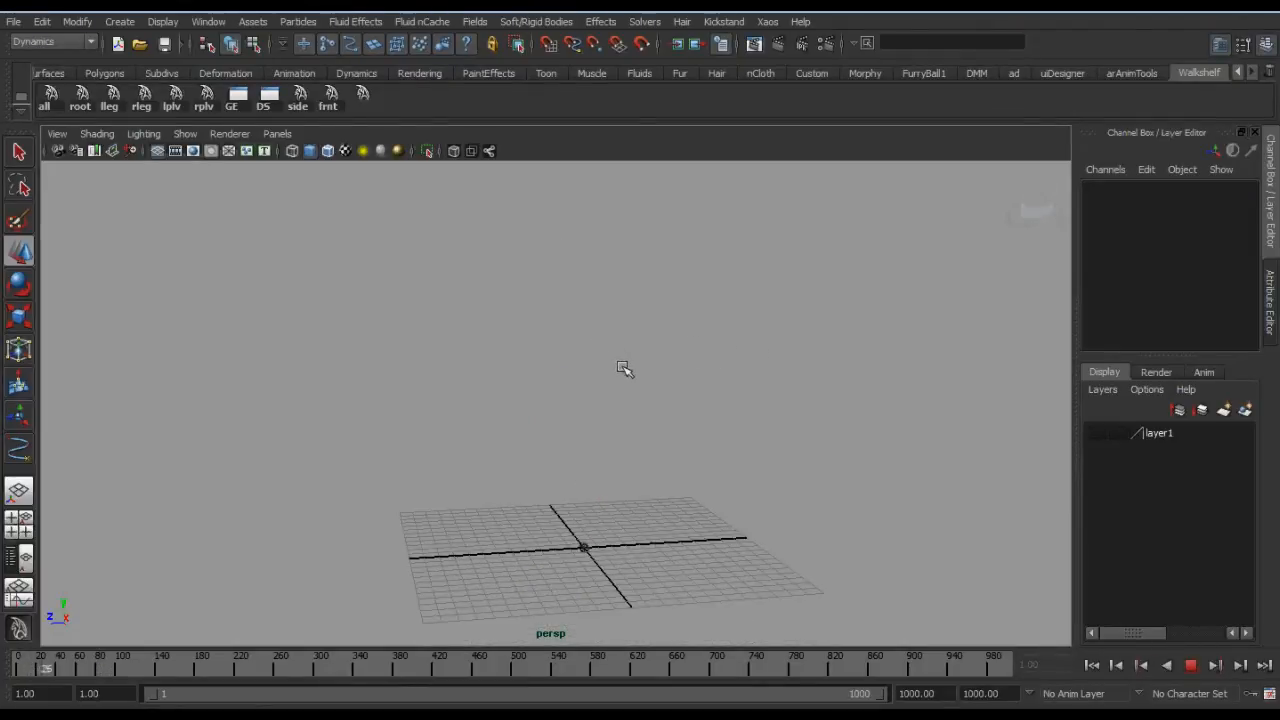
key(alt+v)
key(alt+v)
key(alt+v)
key(alt+v)
key(alt+v)
alt+middle_drag(622, 280, 630, 319)
alt+right_drag(608, 318, 659, 368)
alt+middle_drag(659, 368, 655, 345)
alt+right_drag(655, 345, 646, 366)
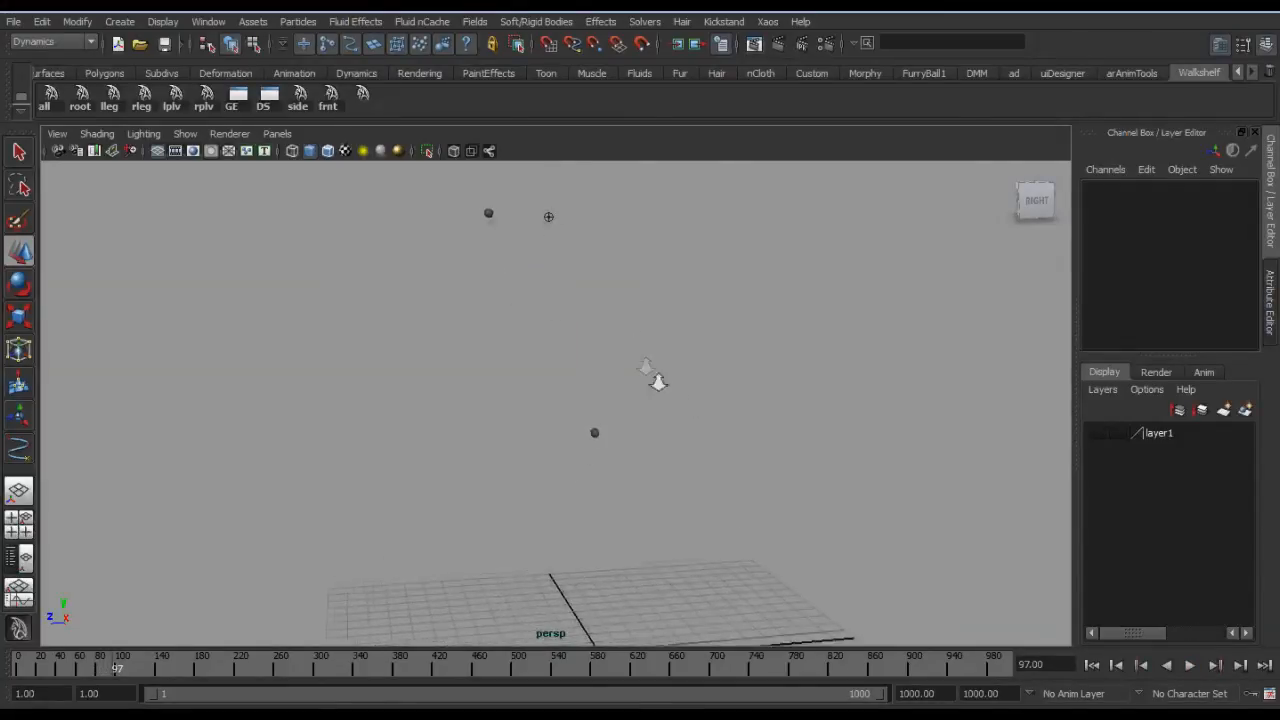
Step: Emit from the sphere particles with a new Omni emitter at a rate of 100 particles/sec and a speed of 1
drag(573, 403, 609, 438)
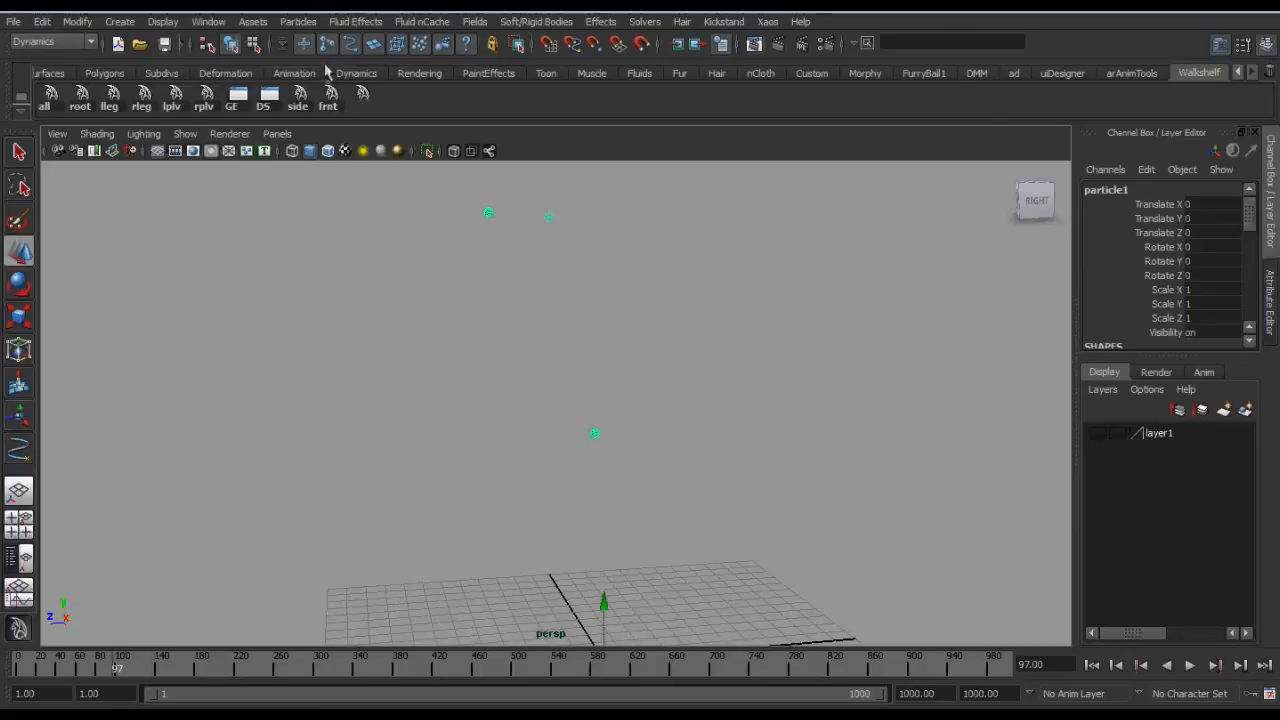
click(297, 21)
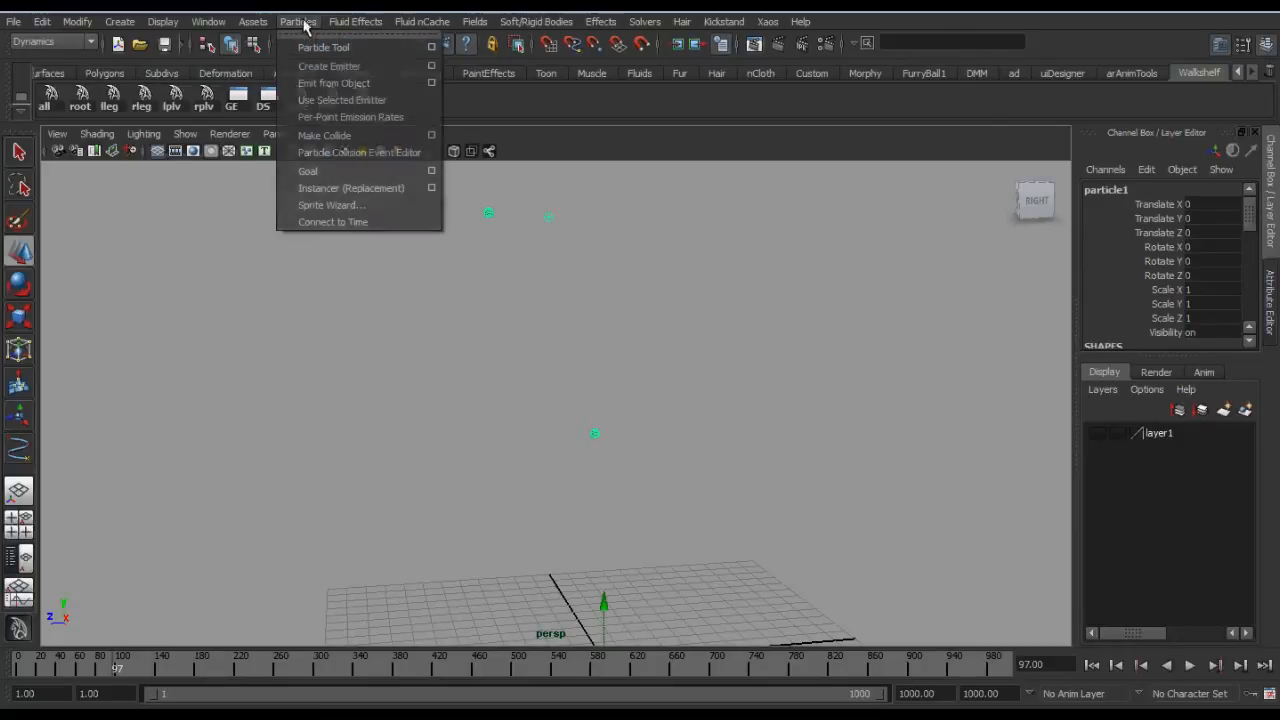
click(338, 85)
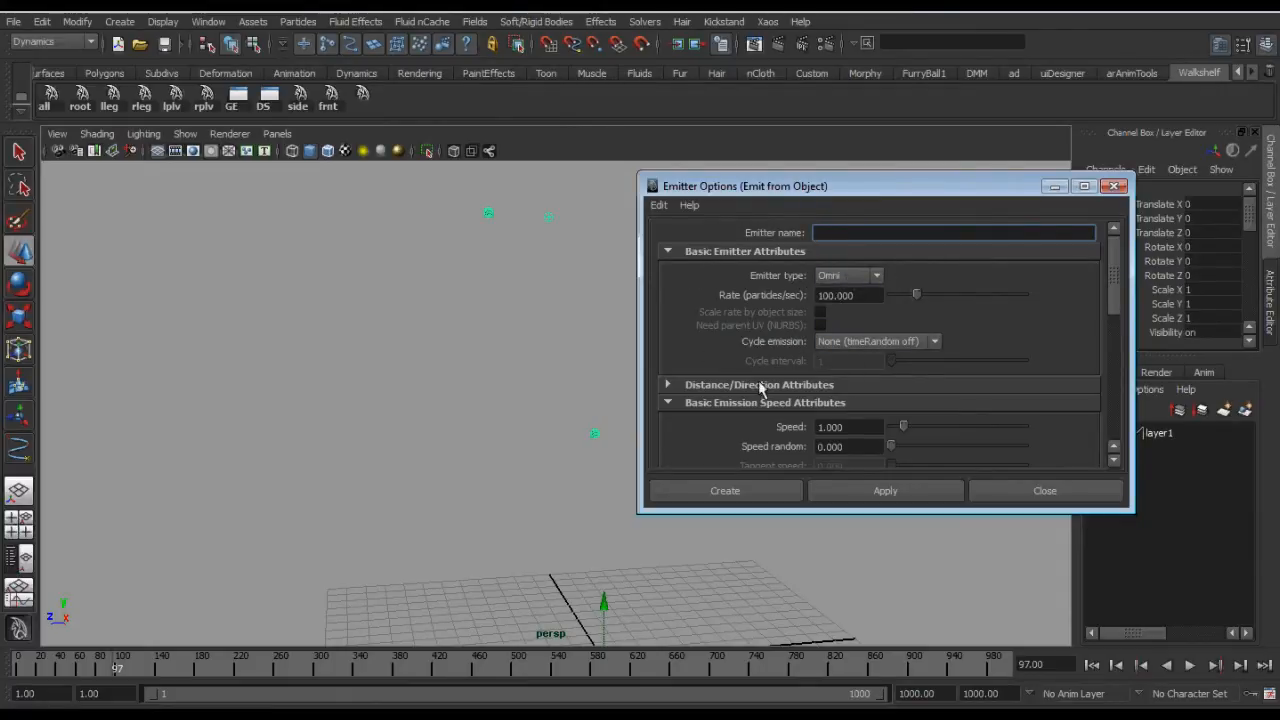
click(857, 428)
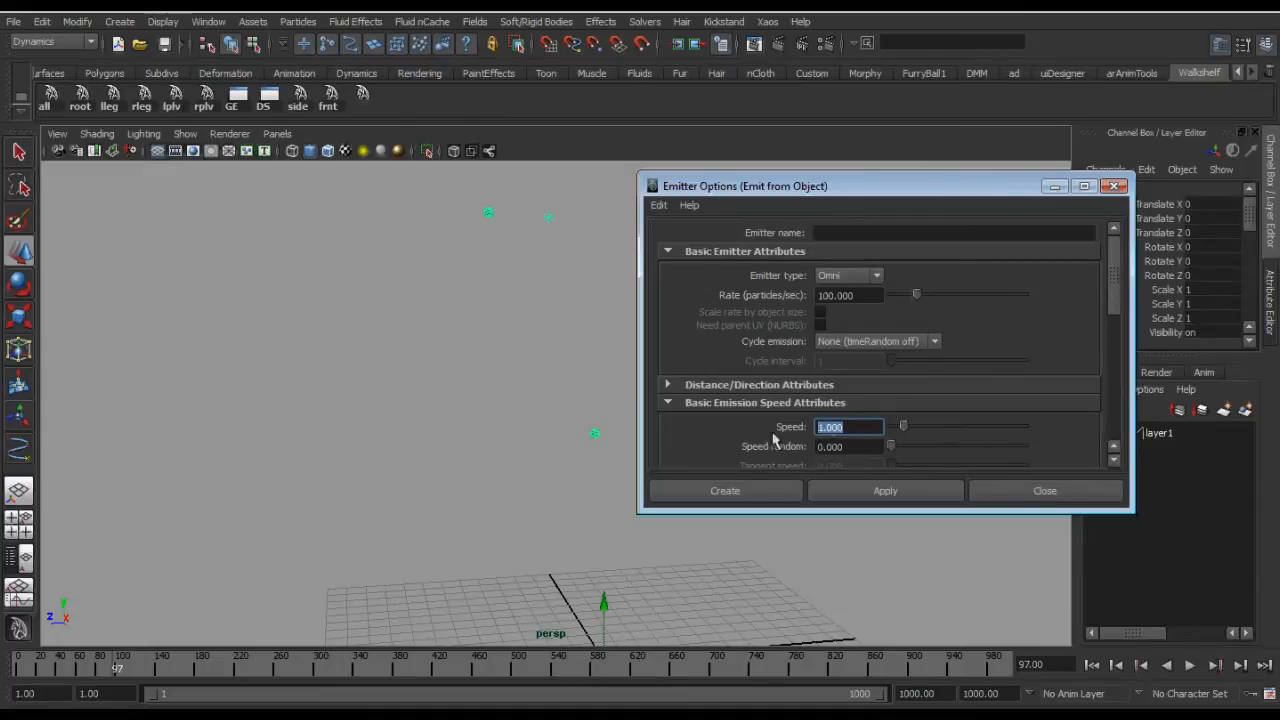
click(724, 491)
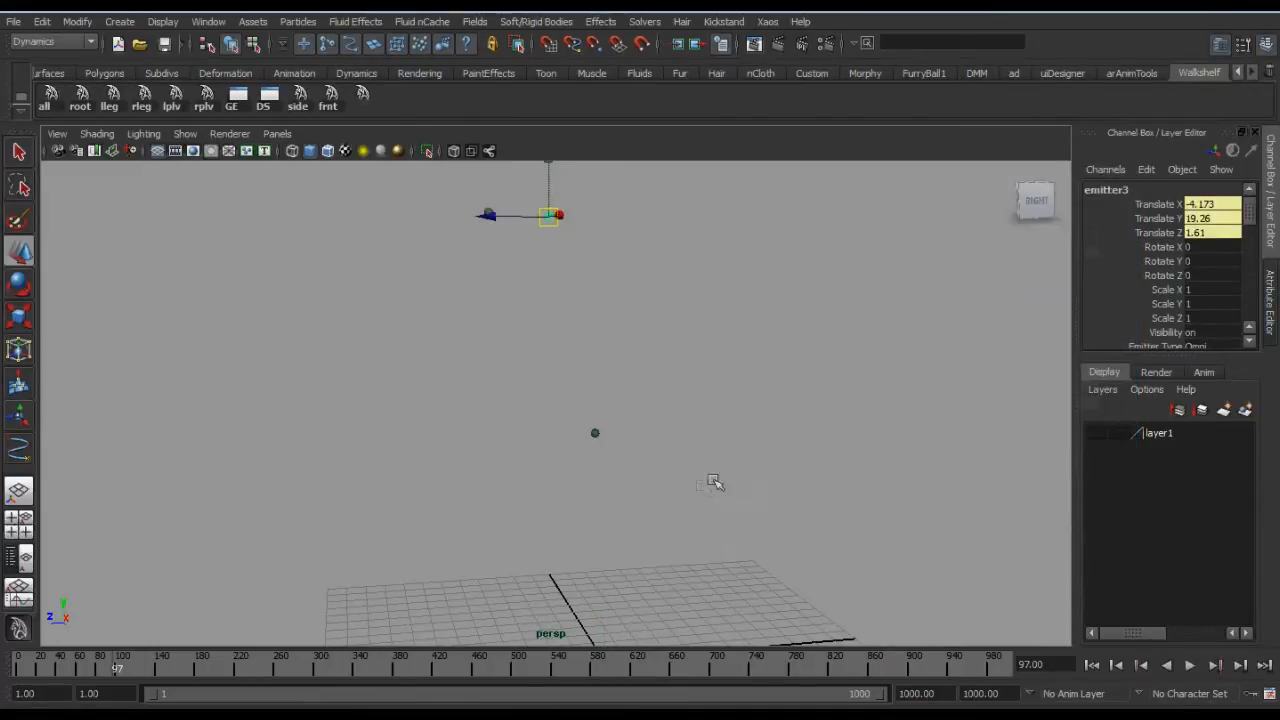
Step: Replay the simulation from the start, stop it partway and examine the new trails behind the spheres up close
scroll(701, 438, down, 1)
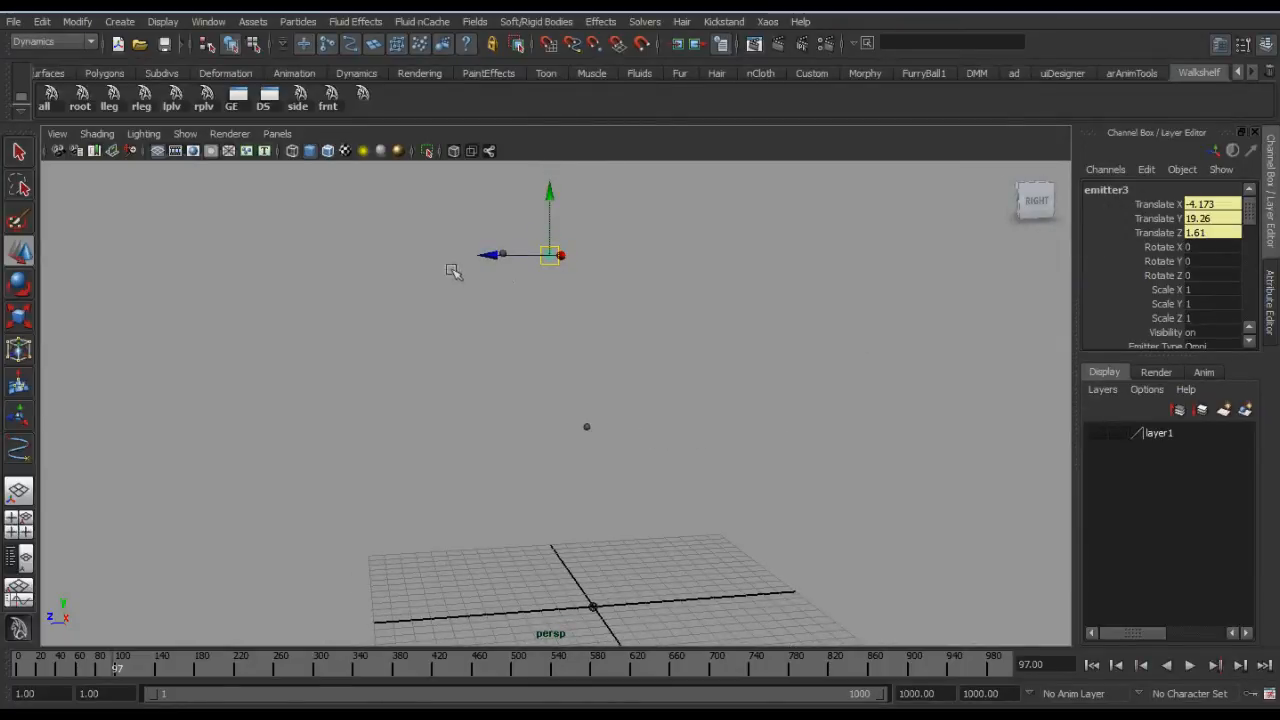
alt+middle_drag(595, 351, 599, 299)
alt+right_drag(599, 299, 546, 339)
key(alt+shift+v)
key(alt+v)
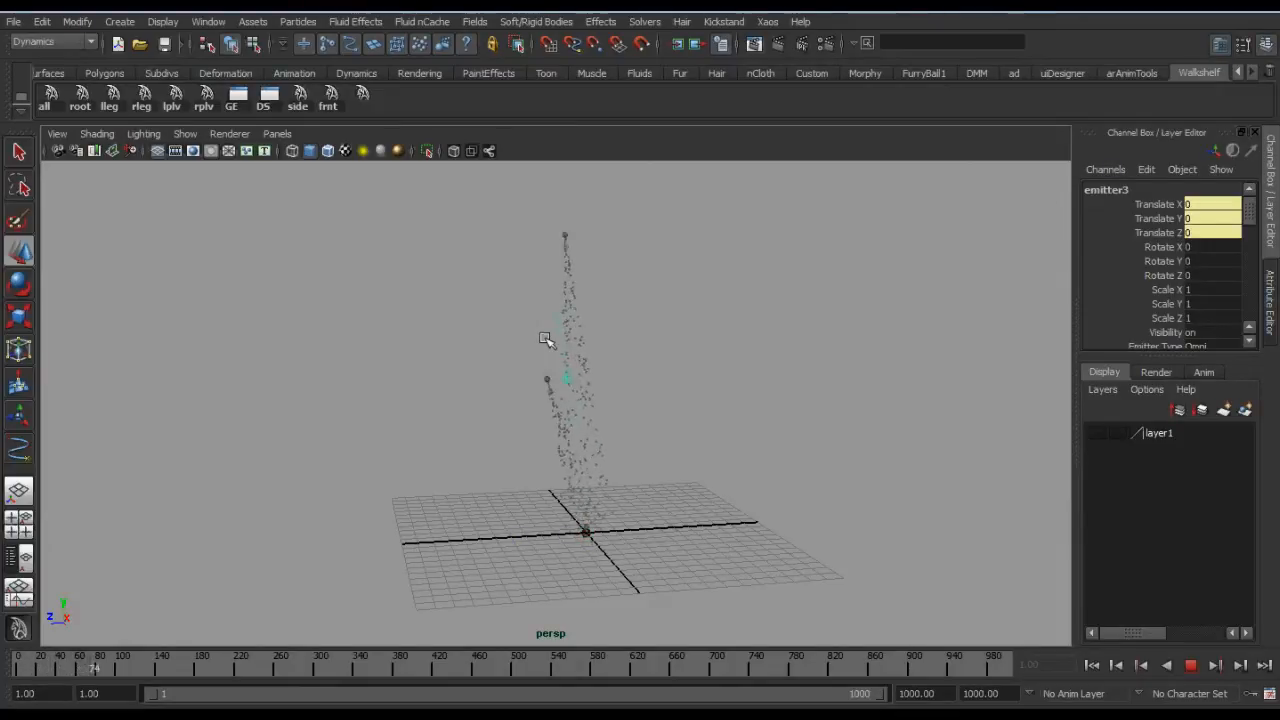
key(alt+v)
alt+middle_drag(566, 316, 536, 349)
alt+right_drag(536, 349, 583, 349)
alt+middle_drag(585, 351, 583, 370)
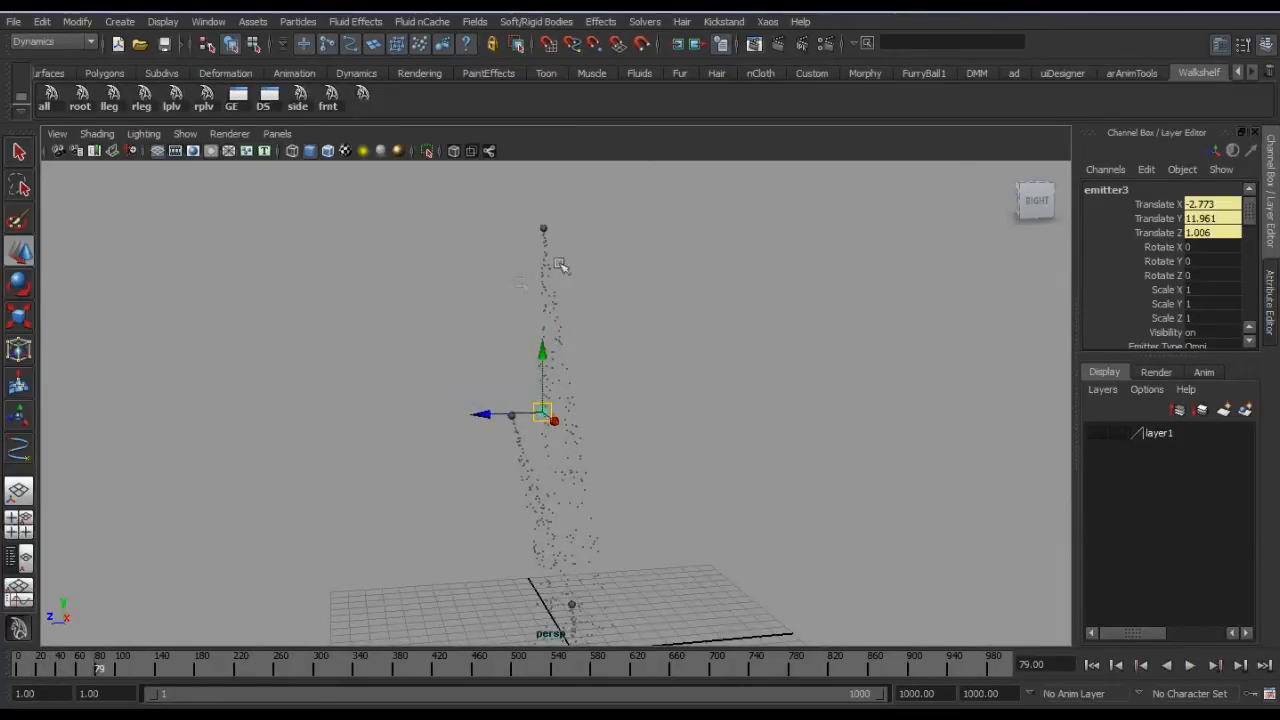
mouse_move(554, 299)
alt+right_down()
mouse_move(571, 314)
mouse_move(576, 302)
alt+right_up()
alt+middle_drag(566, 280, 577, 330)
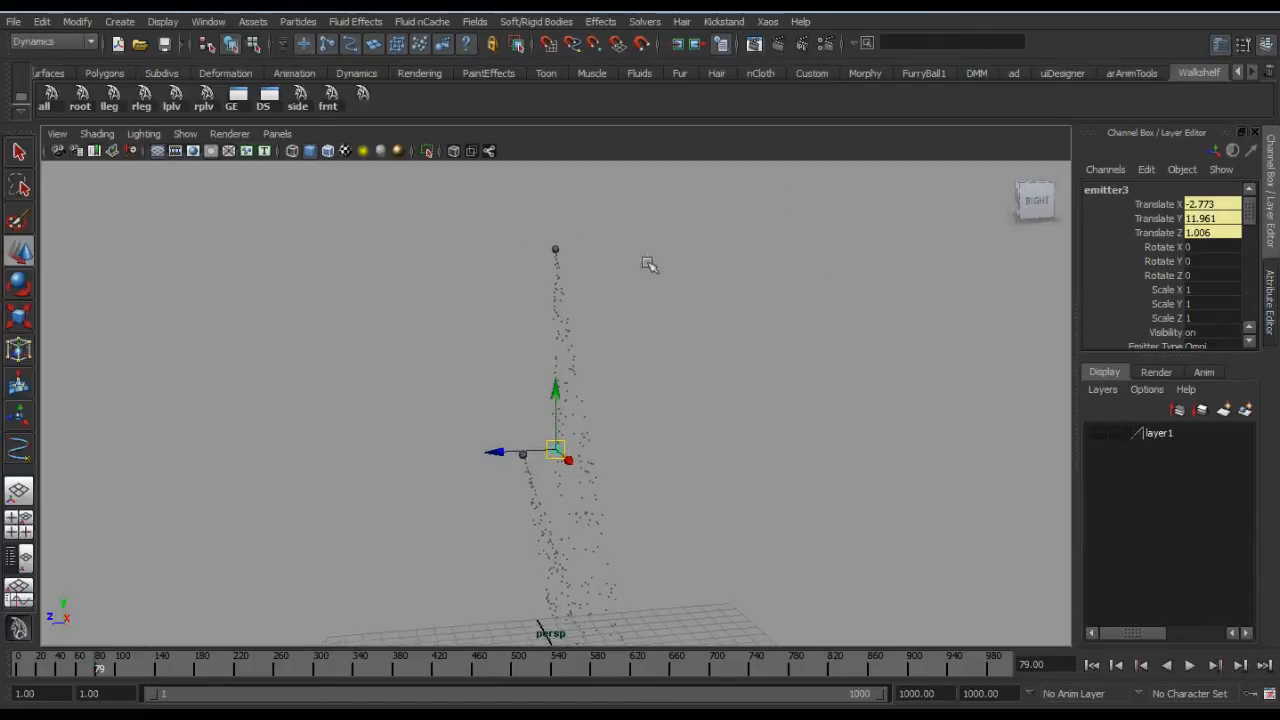
Step: Select the new trail particles and replay the simulation briefly from the start
drag(529, 304, 606, 320)
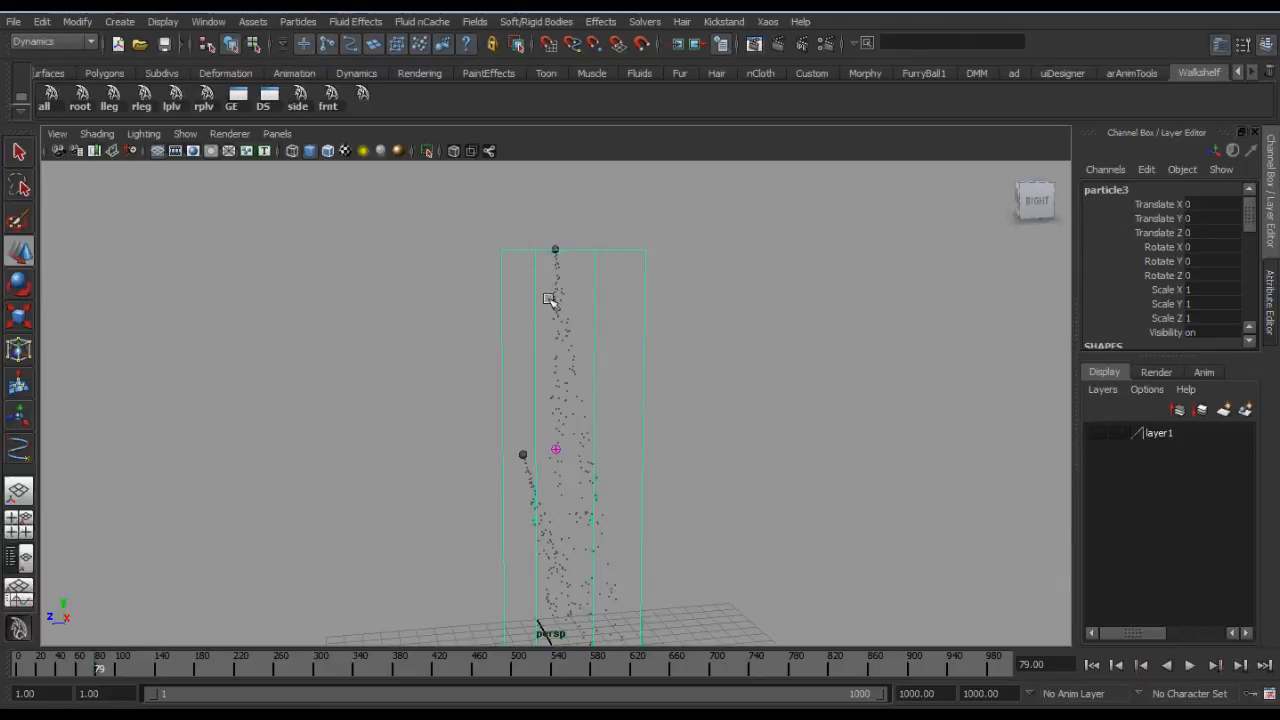
key(shift+alt+v)
key(alt+v)
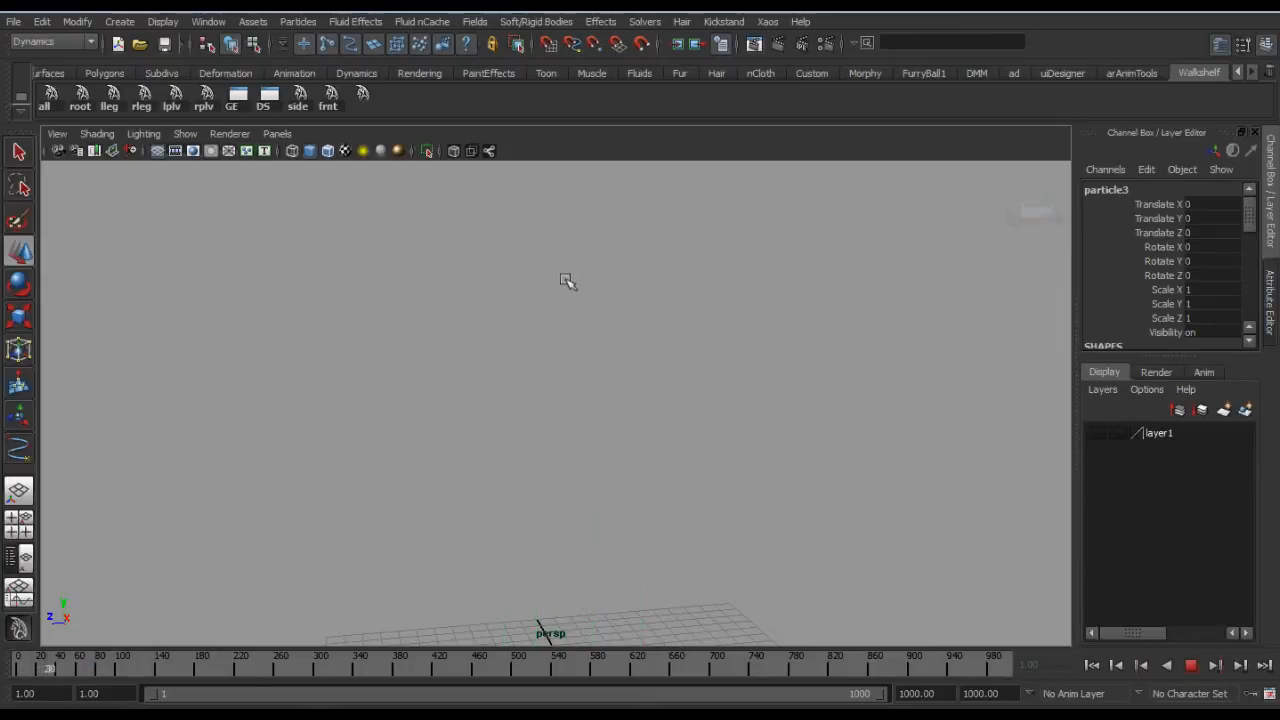
key(alt+v)
scroll(580, 316, up, 2)
alt+middle_drag(614, 377, 593, 250)
alt+right_drag(593, 250, 540, 412)
Step: Select the sphere particles and inspect particleShape1's per-particle attributes and emitter1's Rate (Particles/Sec)
click(572, 461)
alt+right_drag(654, 366, 556, 396)
alt+middle_drag(554, 399, 534, 298)
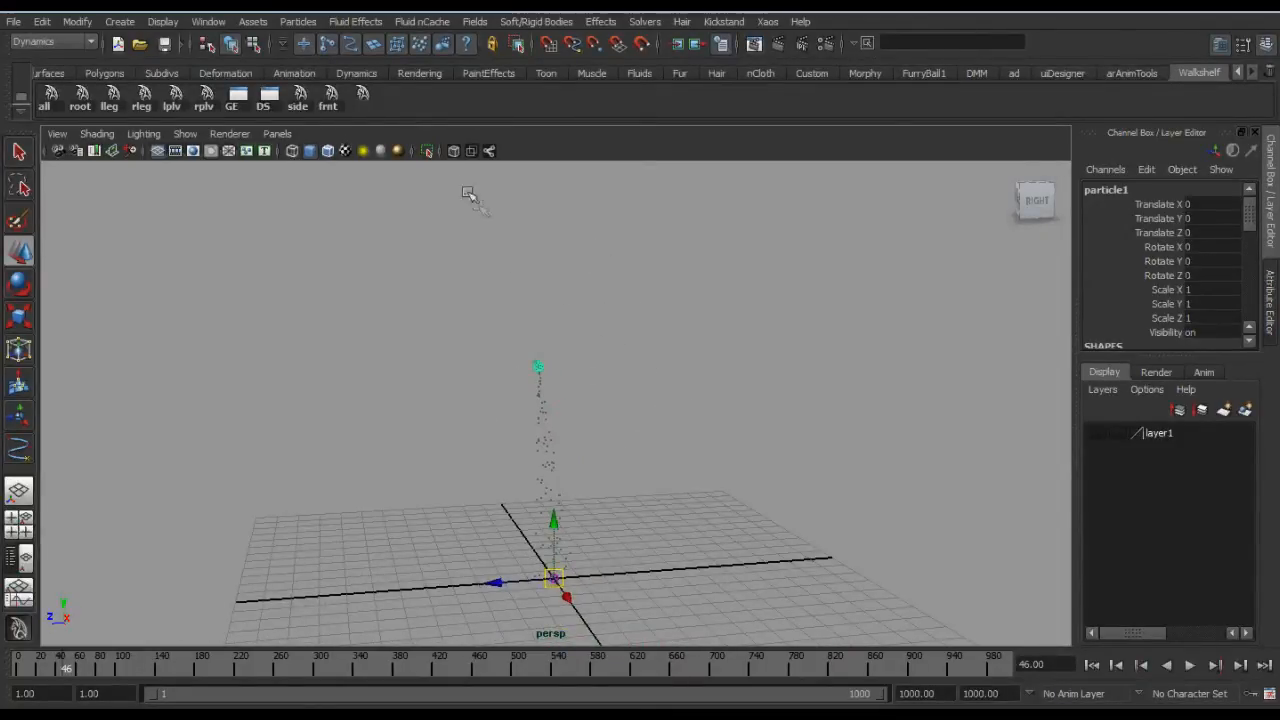
key(ctrl+a)
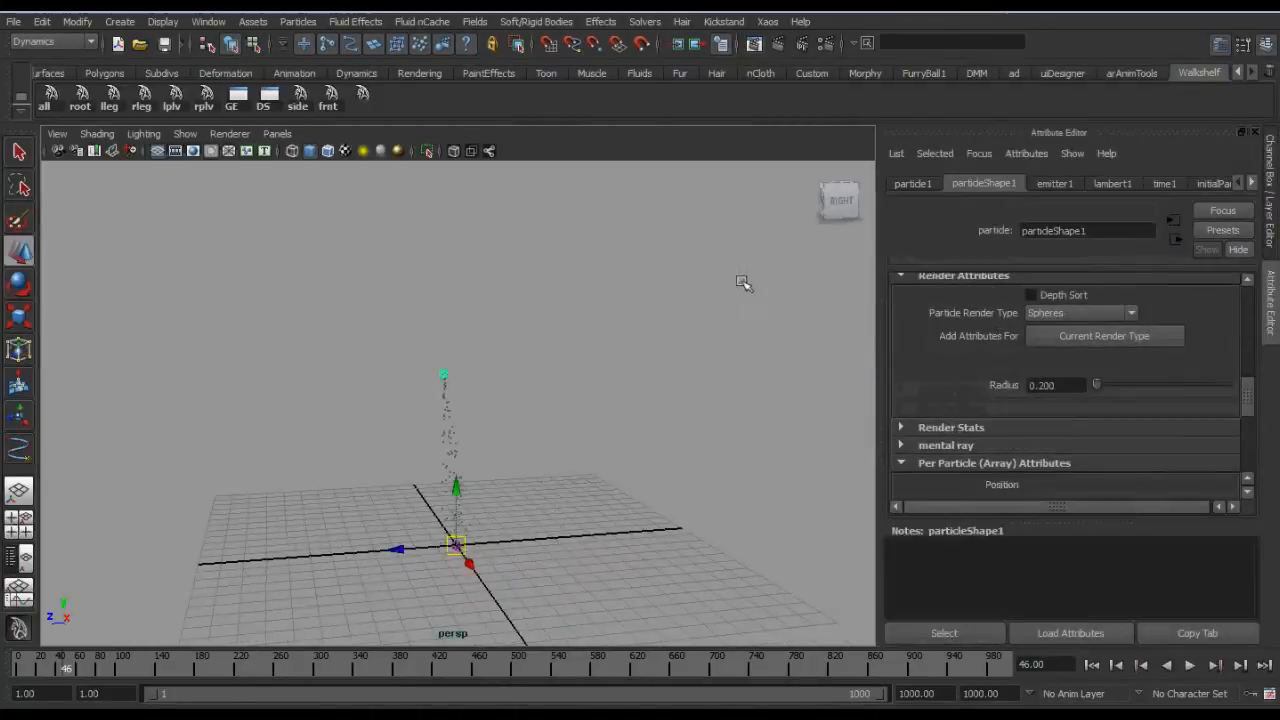
scroll(1091, 371, down, 6)
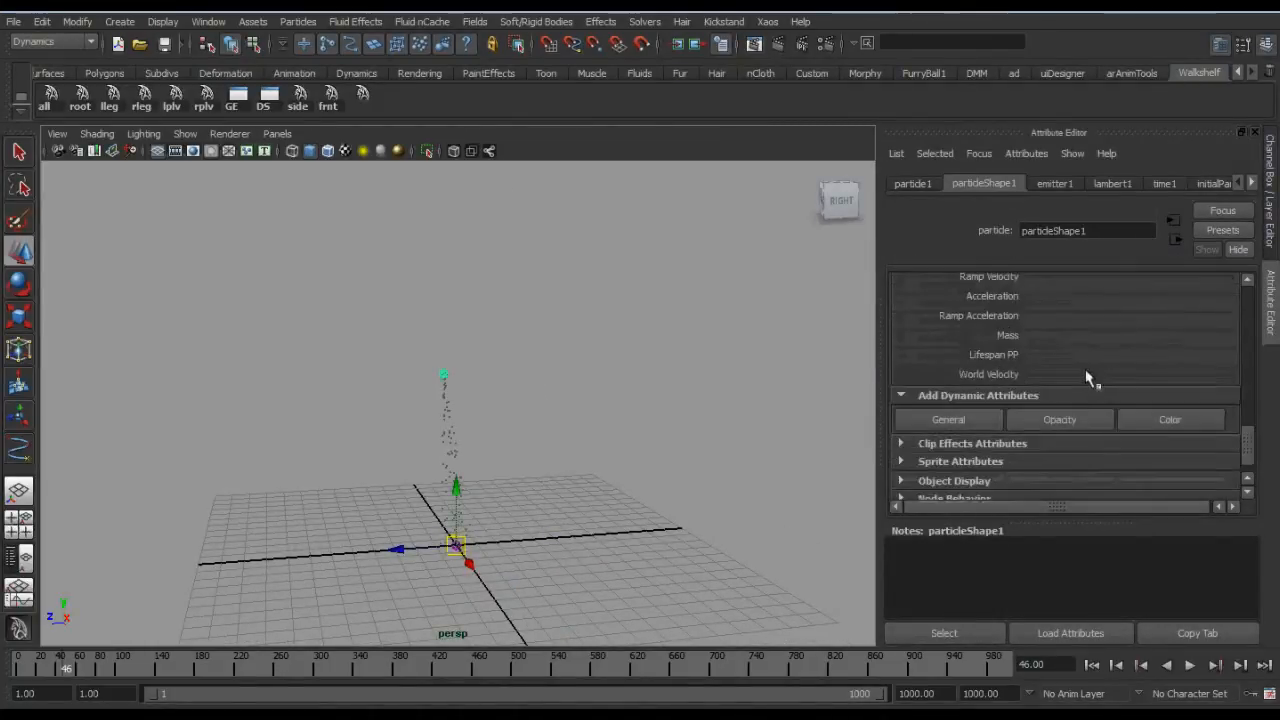
scroll(1250, 437, up, 1)
scroll(1250, 437, up, 1)
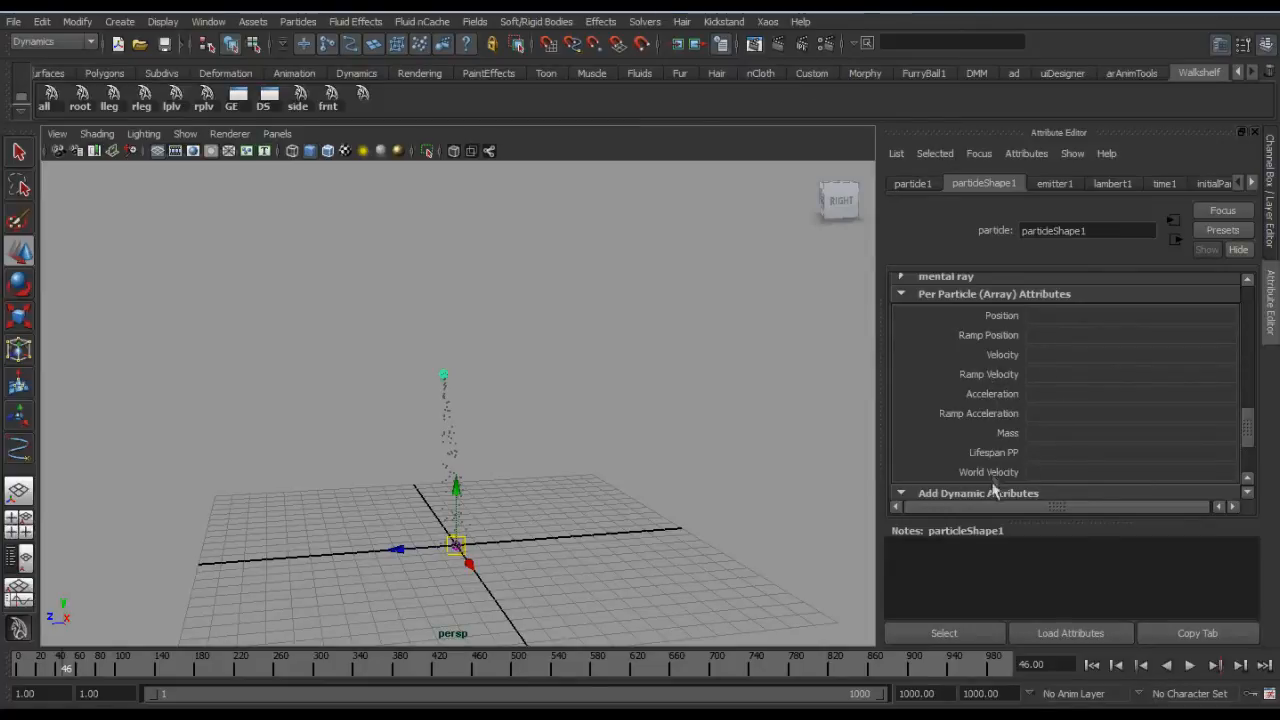
mouse_move(1251, 424)
mouse_down()
mouse_move(1248, 434)
mouse_move(1251, 424)
mouse_up()
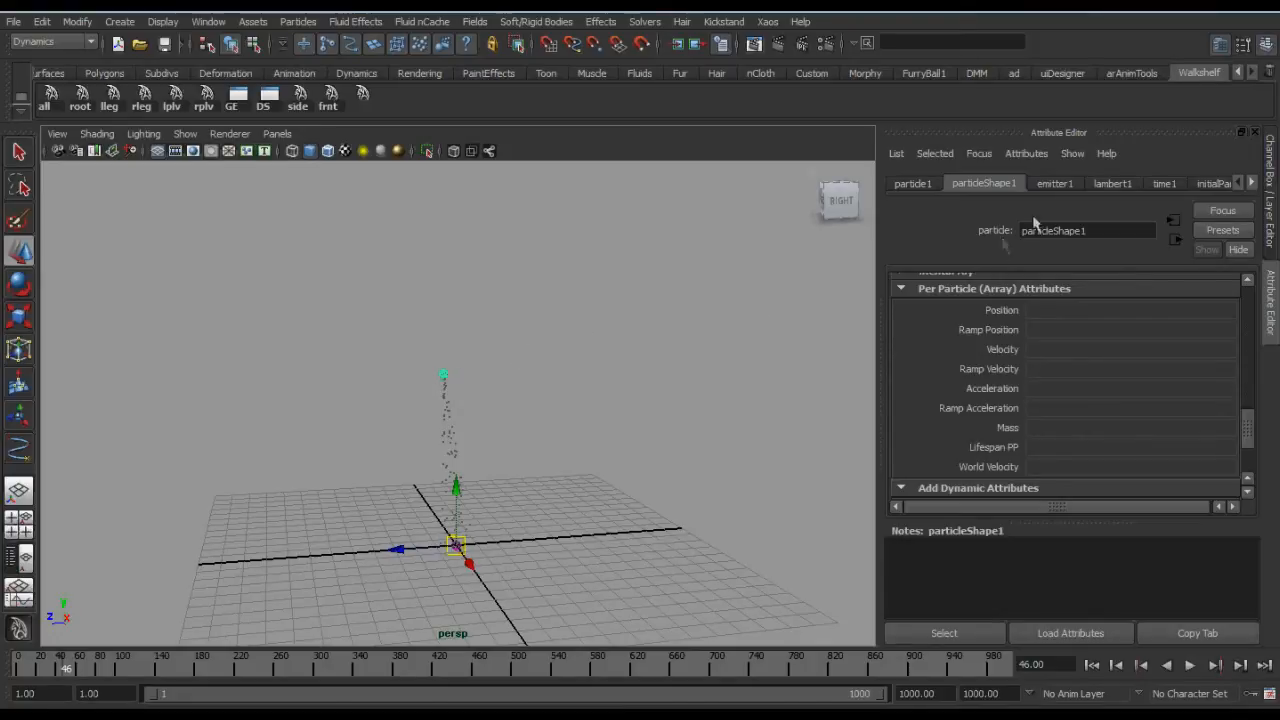
click(1052, 184)
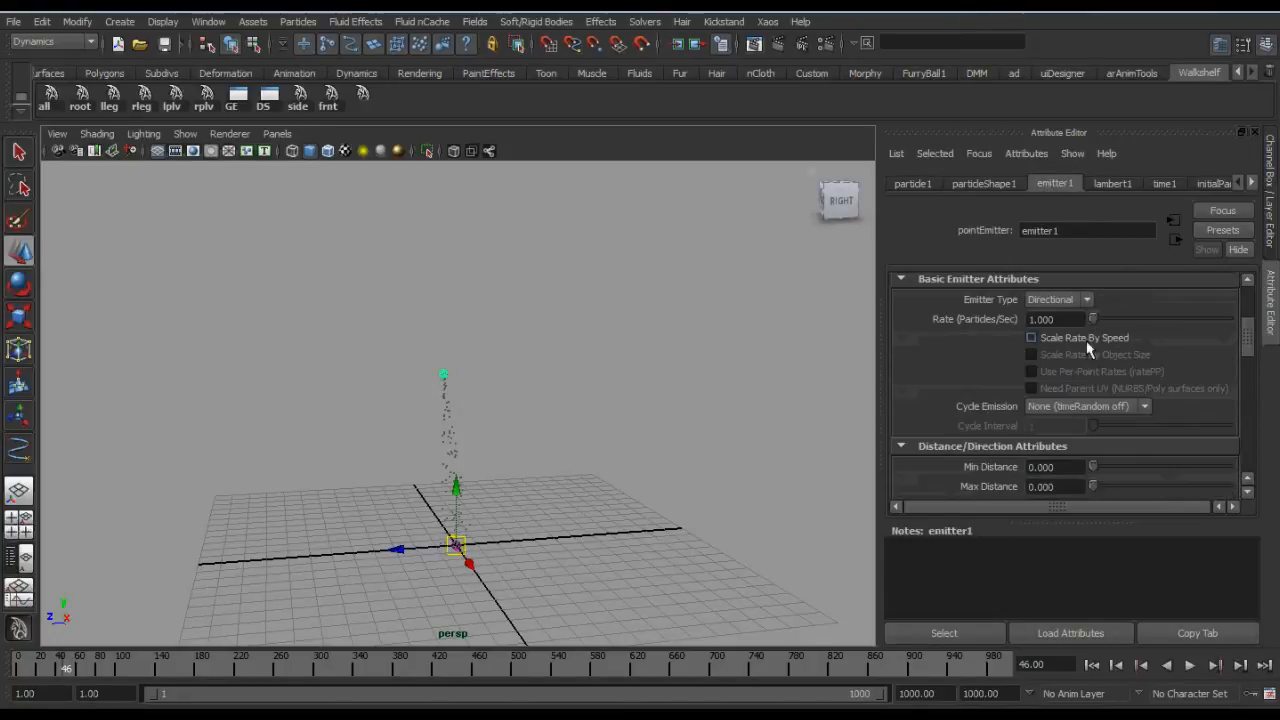
click(1058, 319)
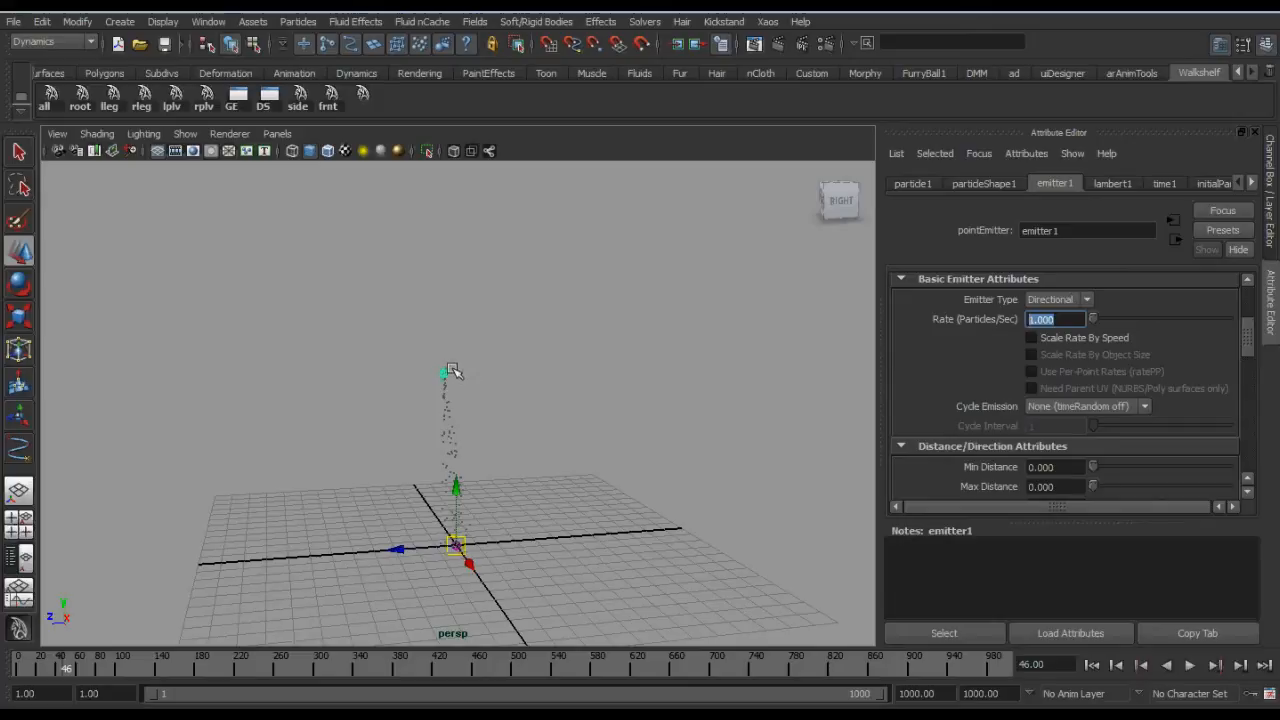
Step: Continue the playback in short runs and examine how each sphere leaves its trail, from closer and wider views
click(528, 360)
key(alt+v)
click(423, 316)
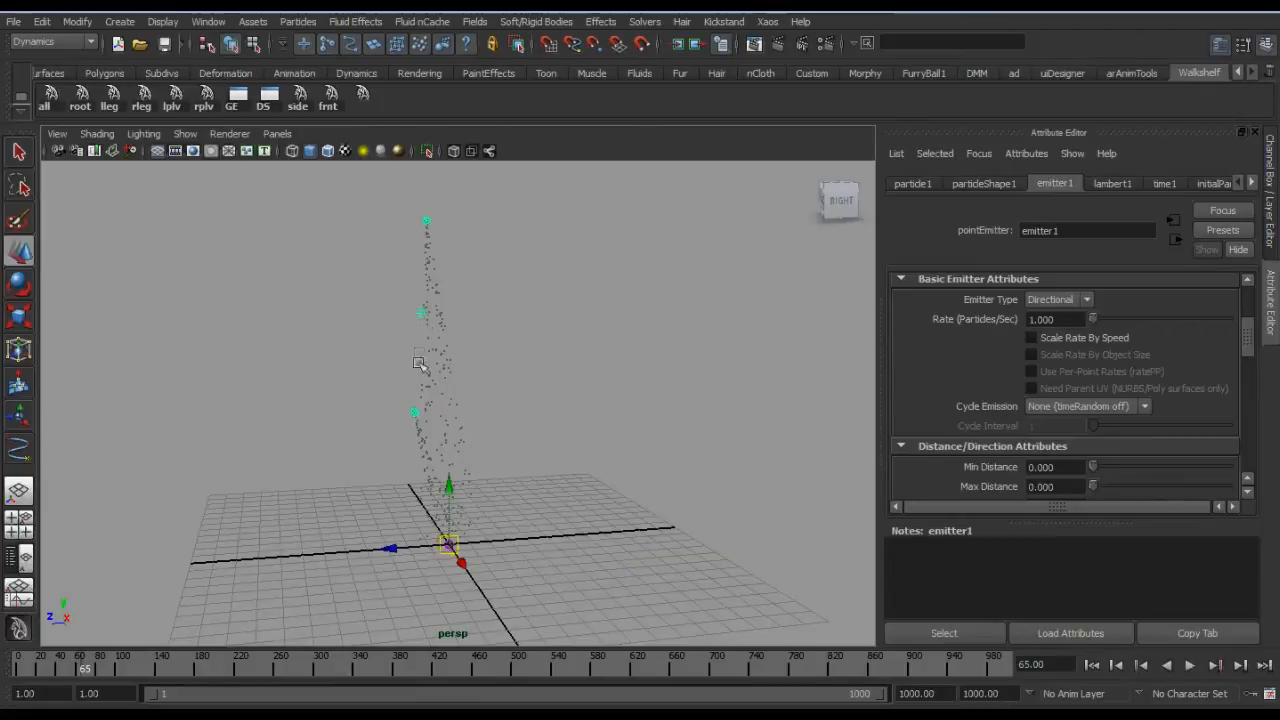
key(alt+v)
alt+middle_drag(402, 344, 451, 443)
key(alt+v)
alt+middle_drag(502, 328, 542, 439)
key(alt+v)
alt+right_drag(574, 386, 332, 407)
key(alt+v)
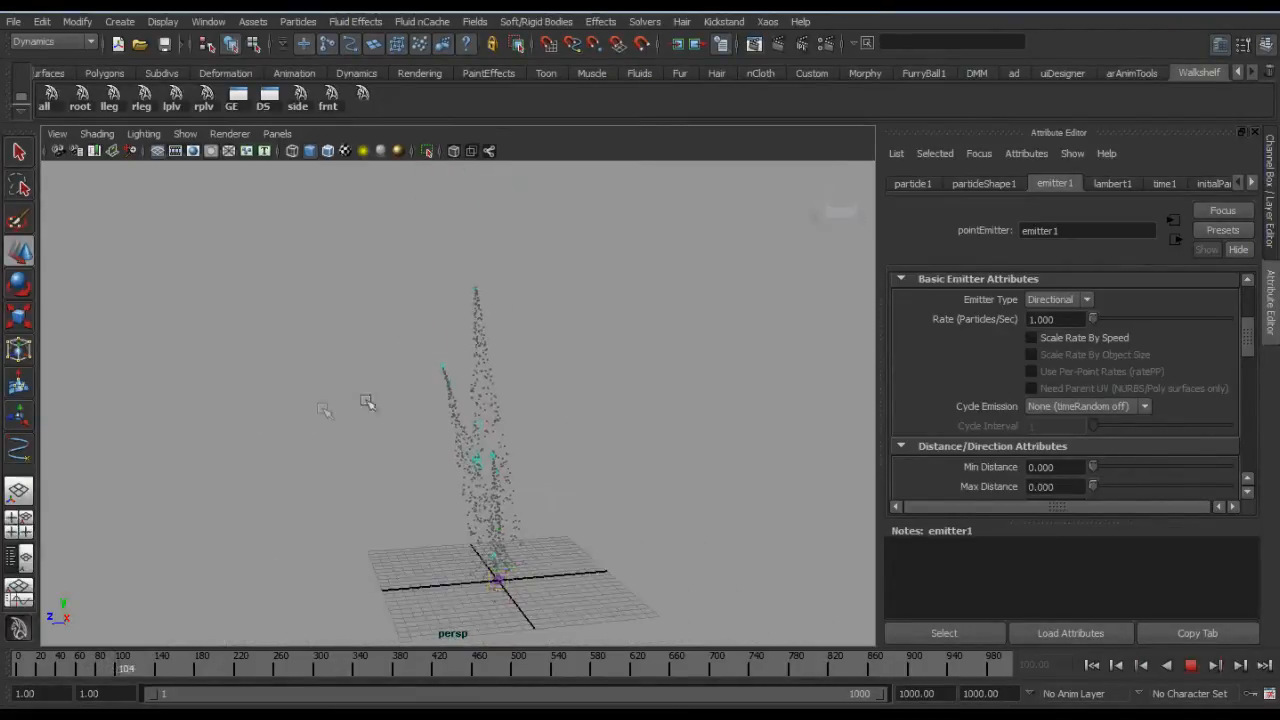
key(alt+v)
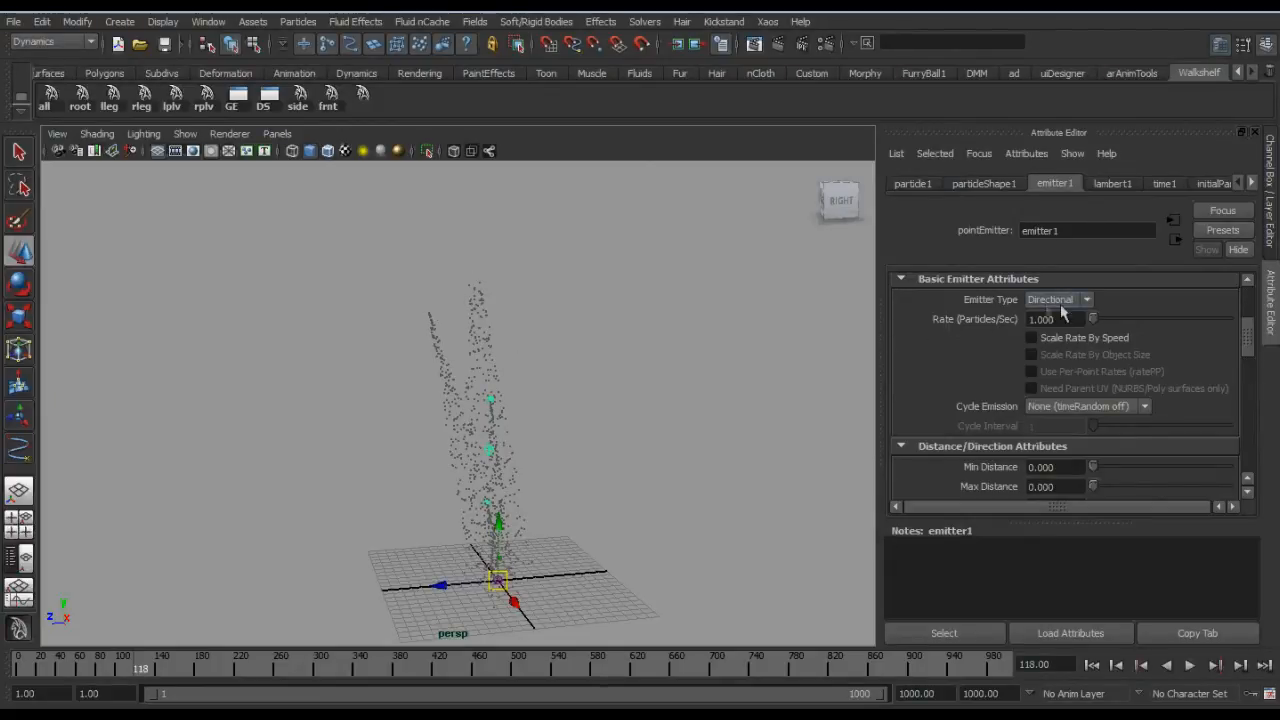
Step: Replay the simulation from the start, stop it and examine the leading sphere's trail up close with nothing selected
drag(1063, 317, 937, 355)
alt+middle_drag(625, 400, 622, 352)
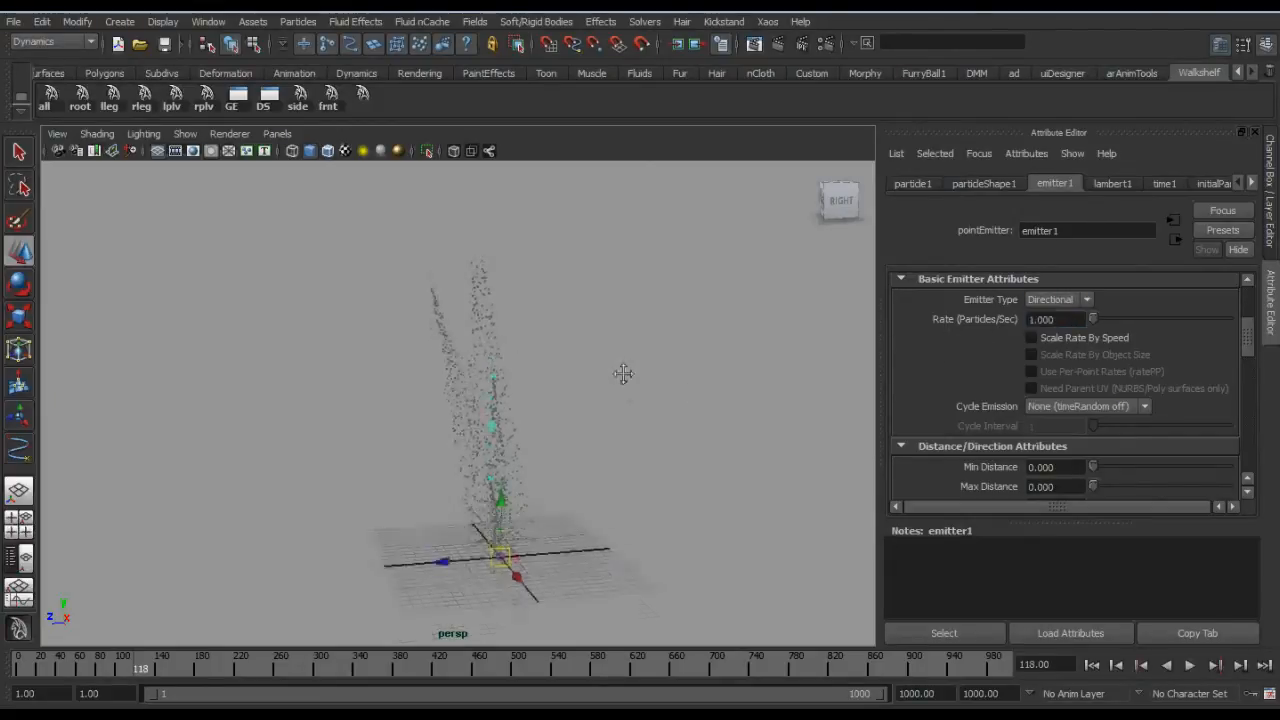
alt+right_drag(622, 352, 638, 374)
key(alt+shift+v)
key(alt+v)
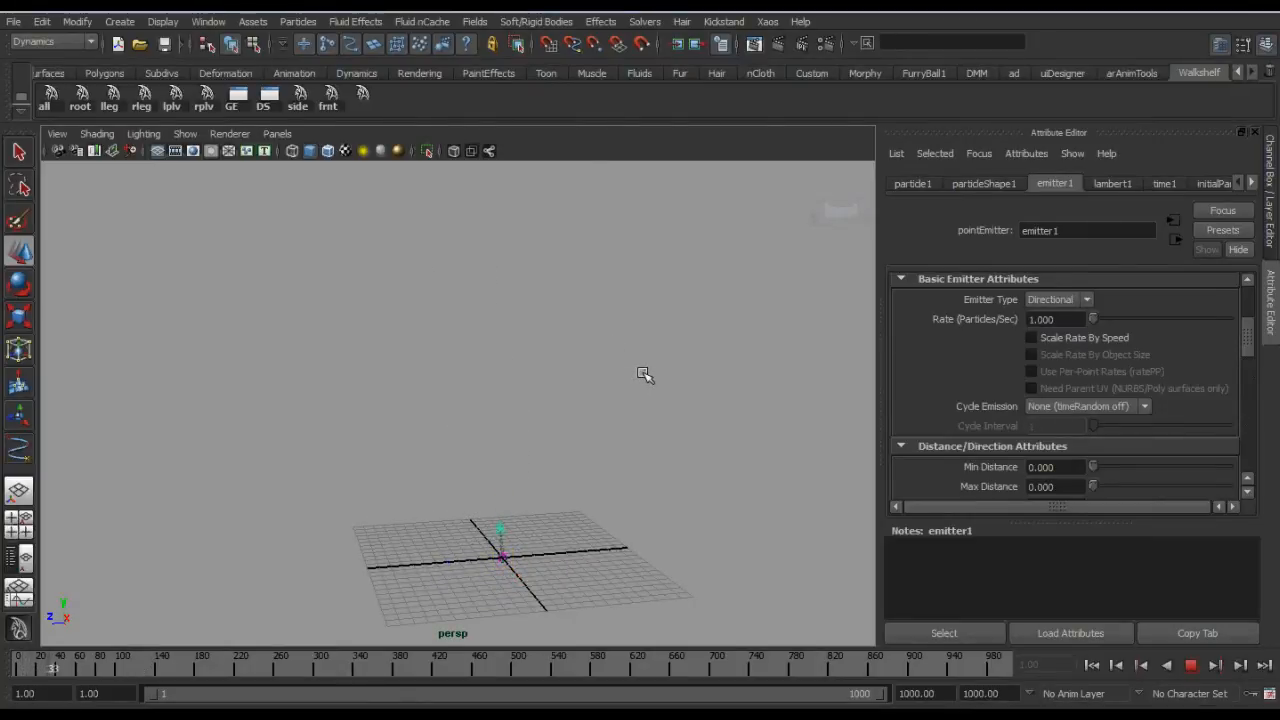
key(alt+v)
alt+right_drag(602, 375, 732, 508)
alt+middle_drag(652, 481, 606, 437)
alt+right_drag(606, 437, 691, 533)
click(560, 345)
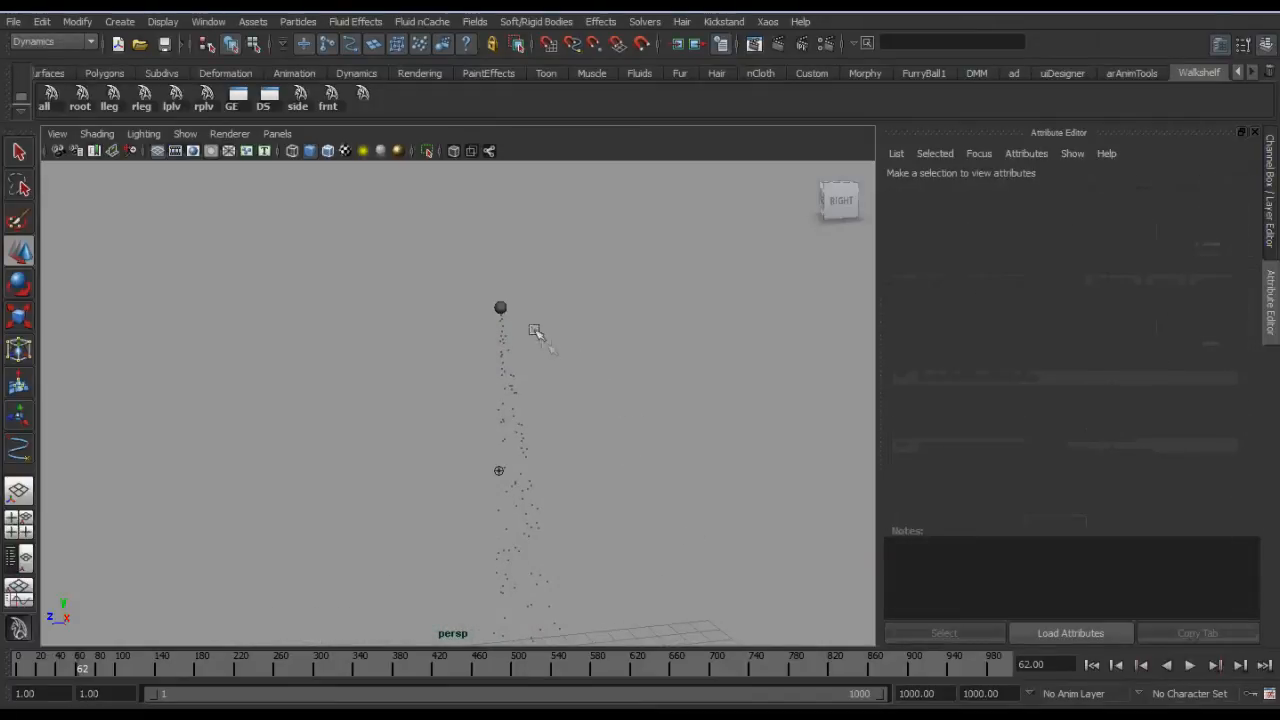
Step: Add per-point emission rates to the sphere particles and show the per-particle attributes of particleShape1
click(500, 308)
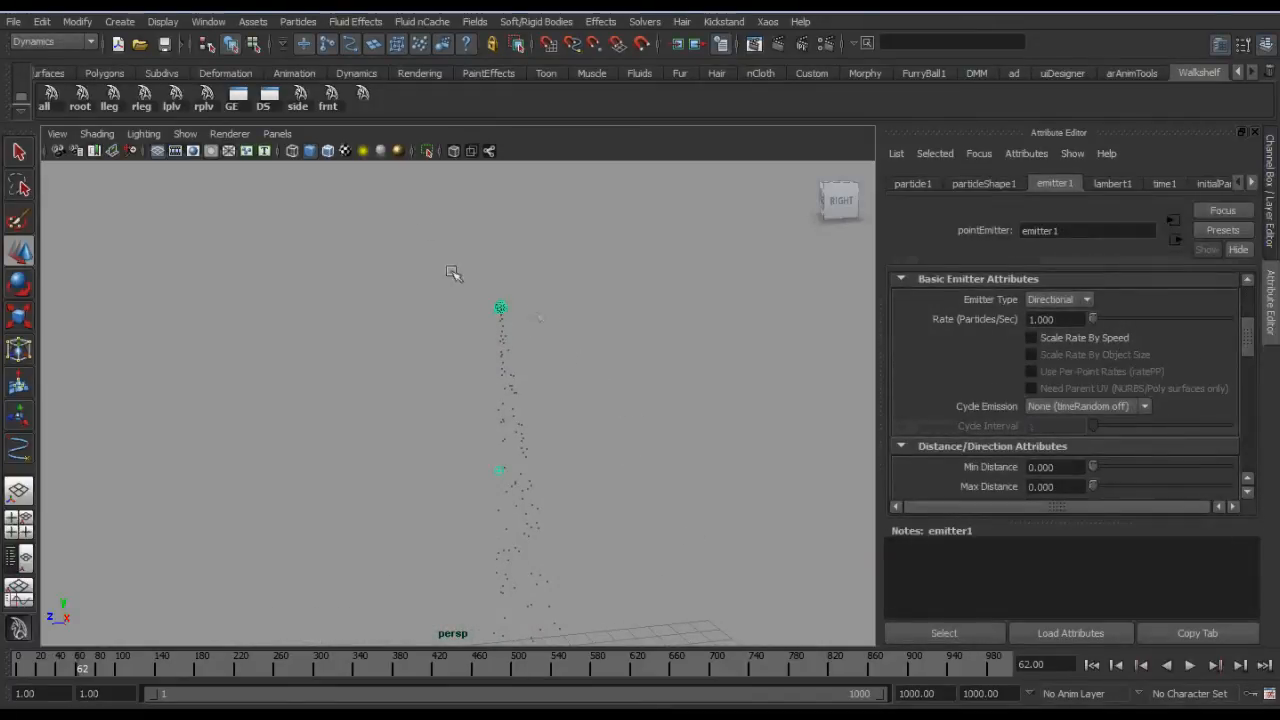
click(300, 22)
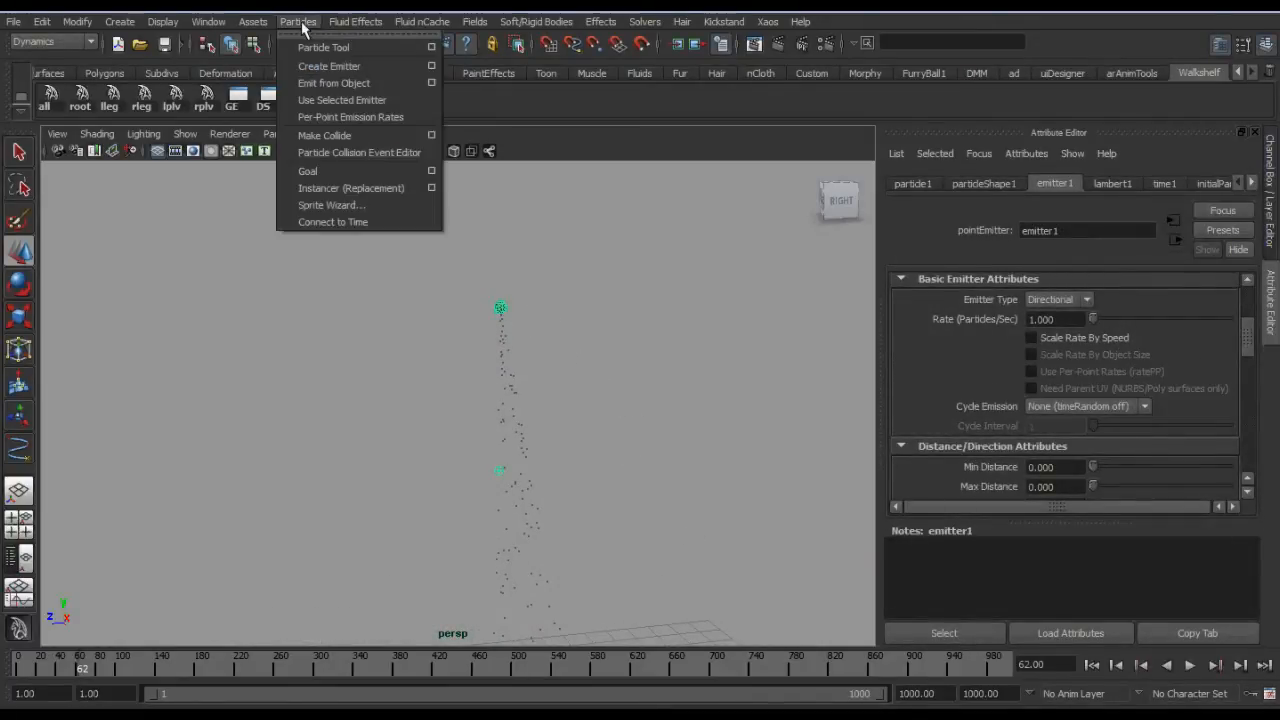
click(345, 120)
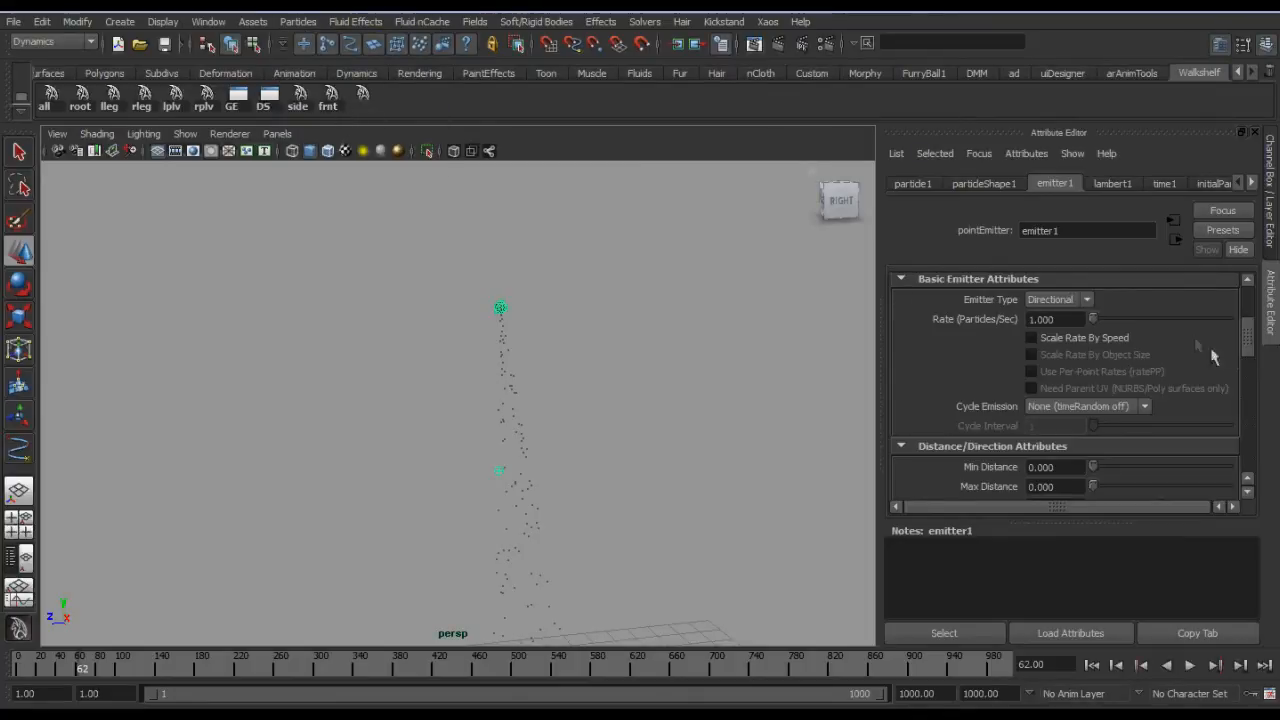
drag(1247, 340, 1246, 400)
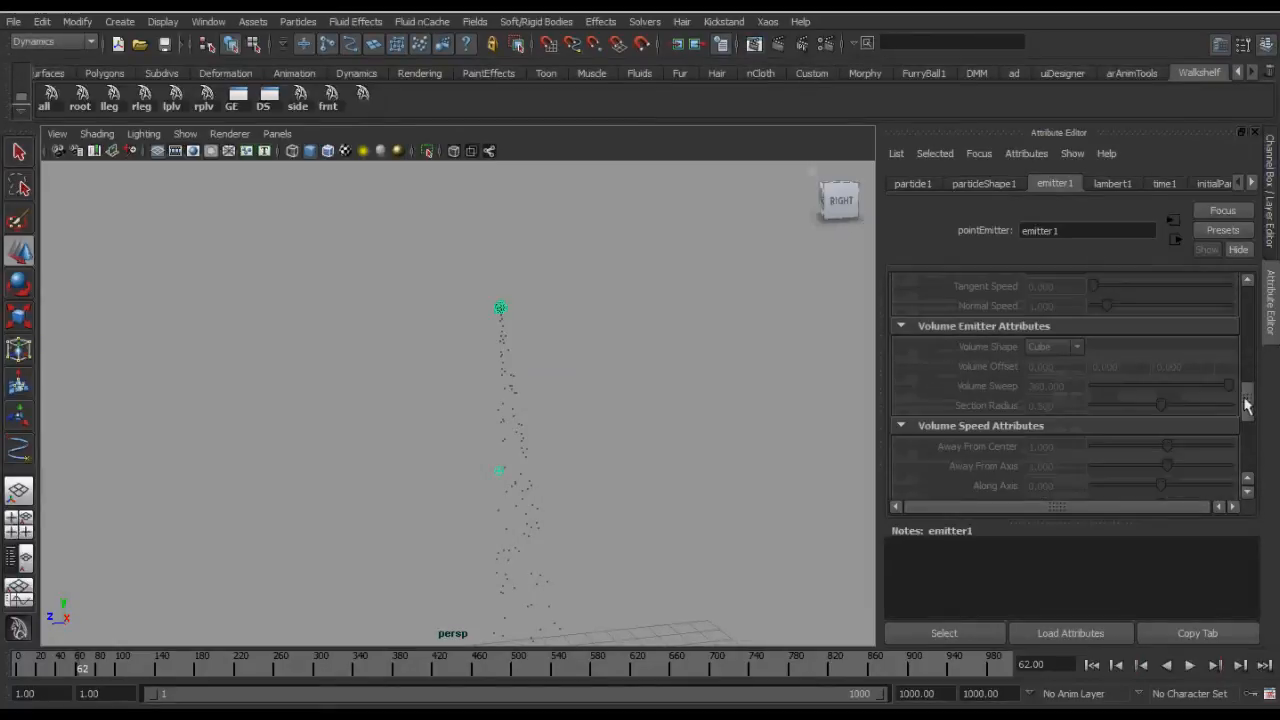
click(1008, 190)
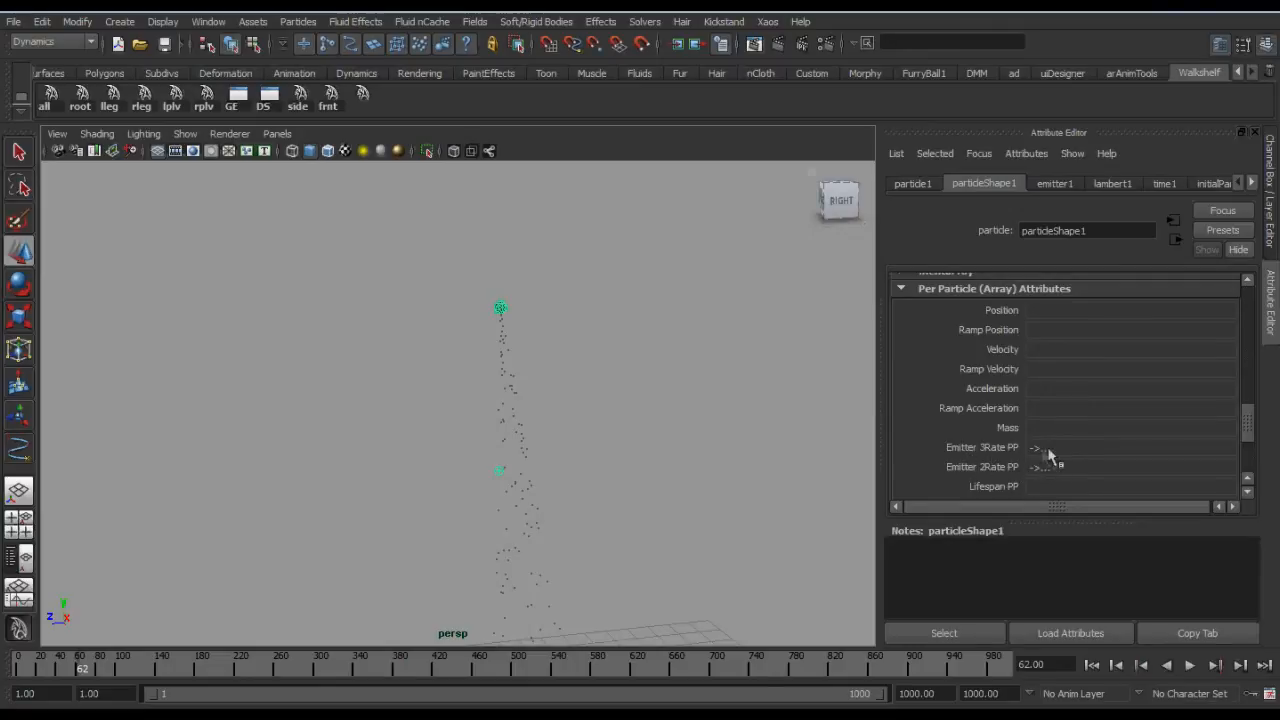
Step: Replay the simulation from the start in a wider view and check the spheres' emission with per-point rates
alt+middle_drag(688, 451, 678, 377)
alt+right_drag(711, 377, 463, 399)
alt+middle_drag(463, 399, 447, 371)
key(alt+shift+v)
key(alt+v)
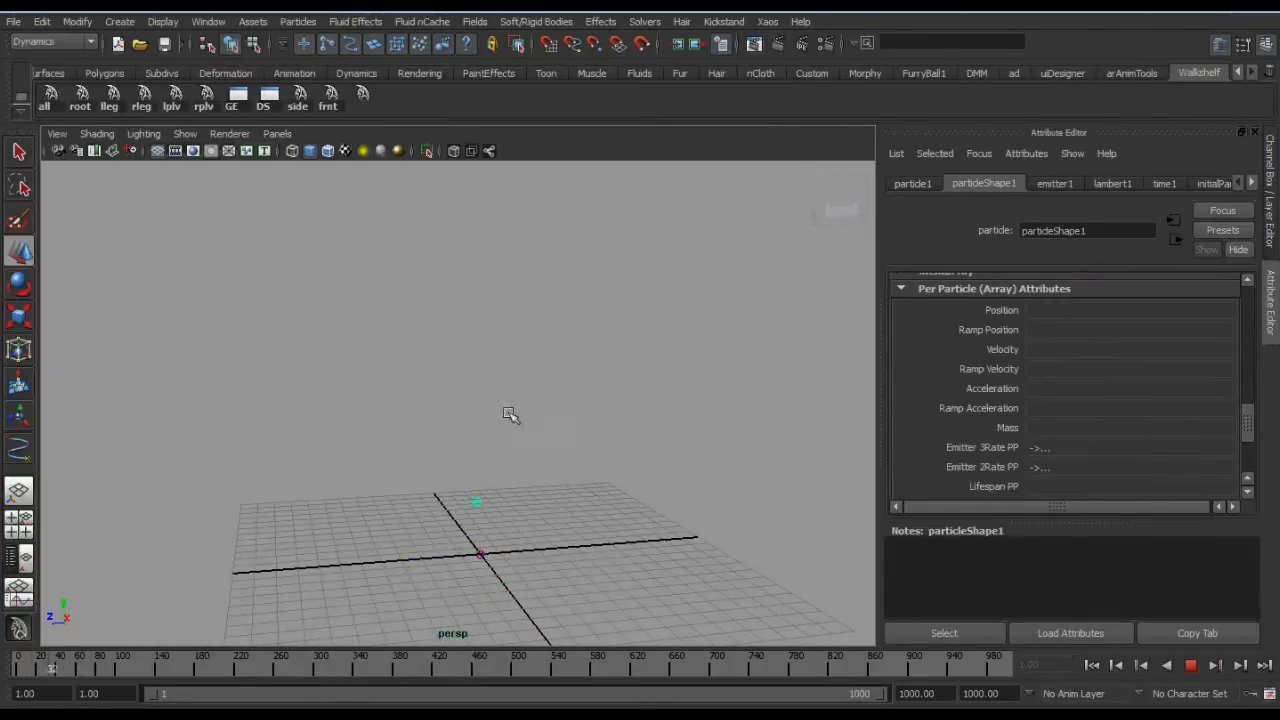
key(Escape)
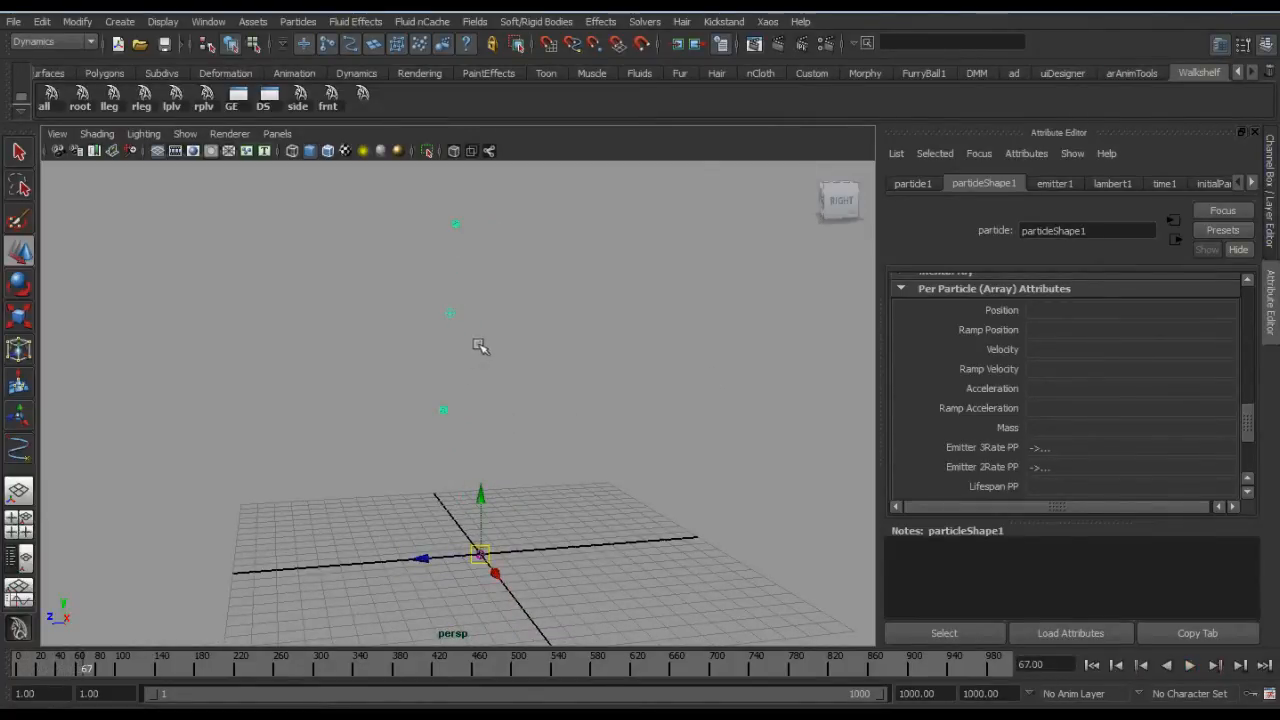
alt+middle_drag(479, 345, 482, 410)
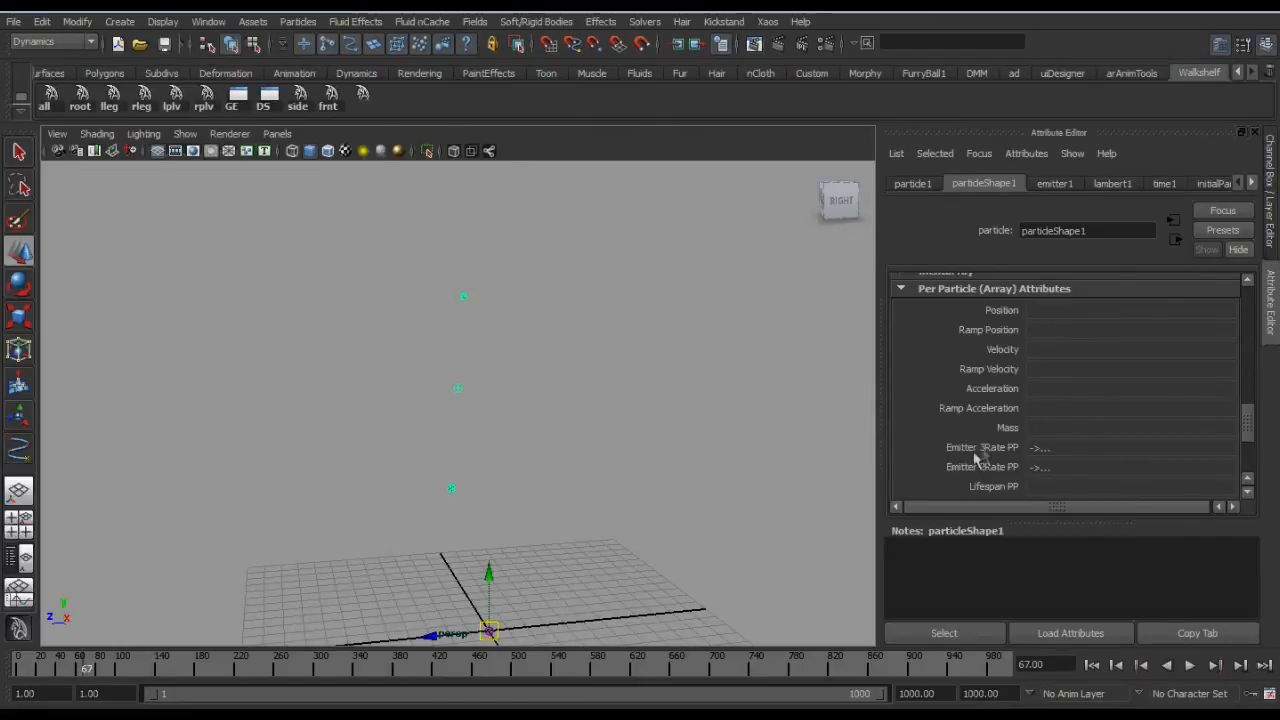
Step: Turn the visibility of particle2 back on
alt+drag(726, 457, 716, 430)
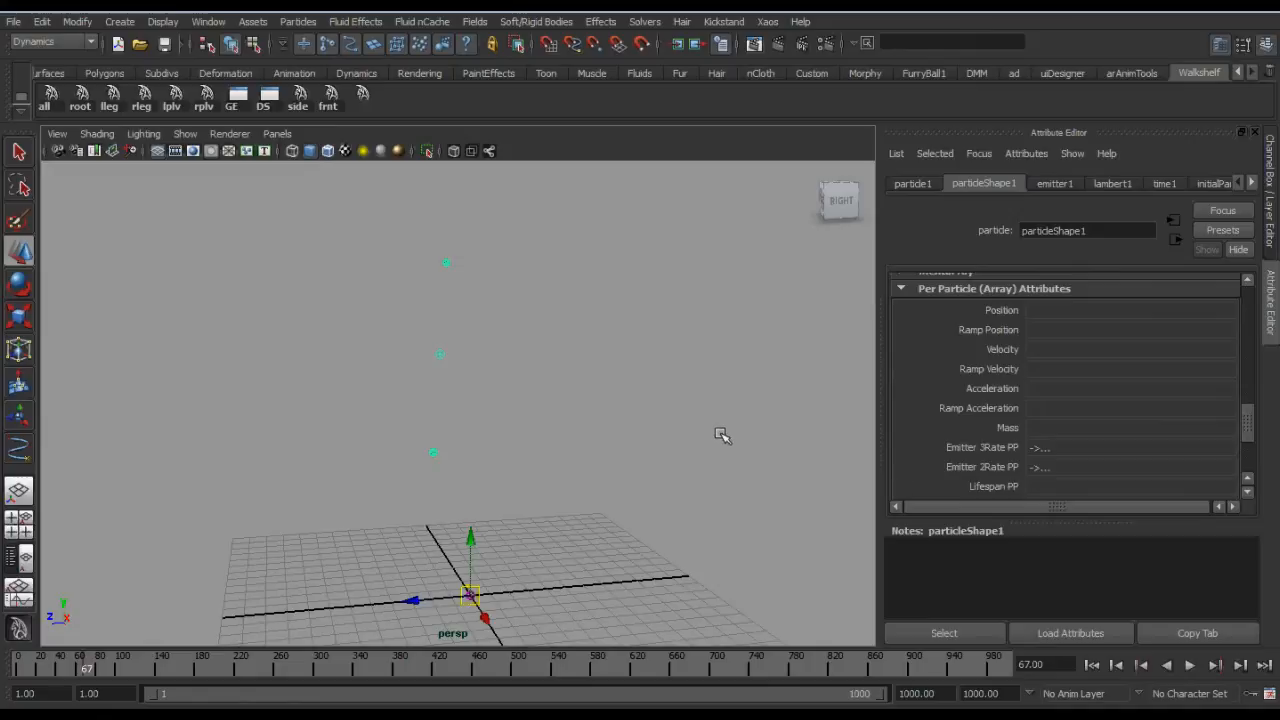
key(shift+o)
click(634, 438)
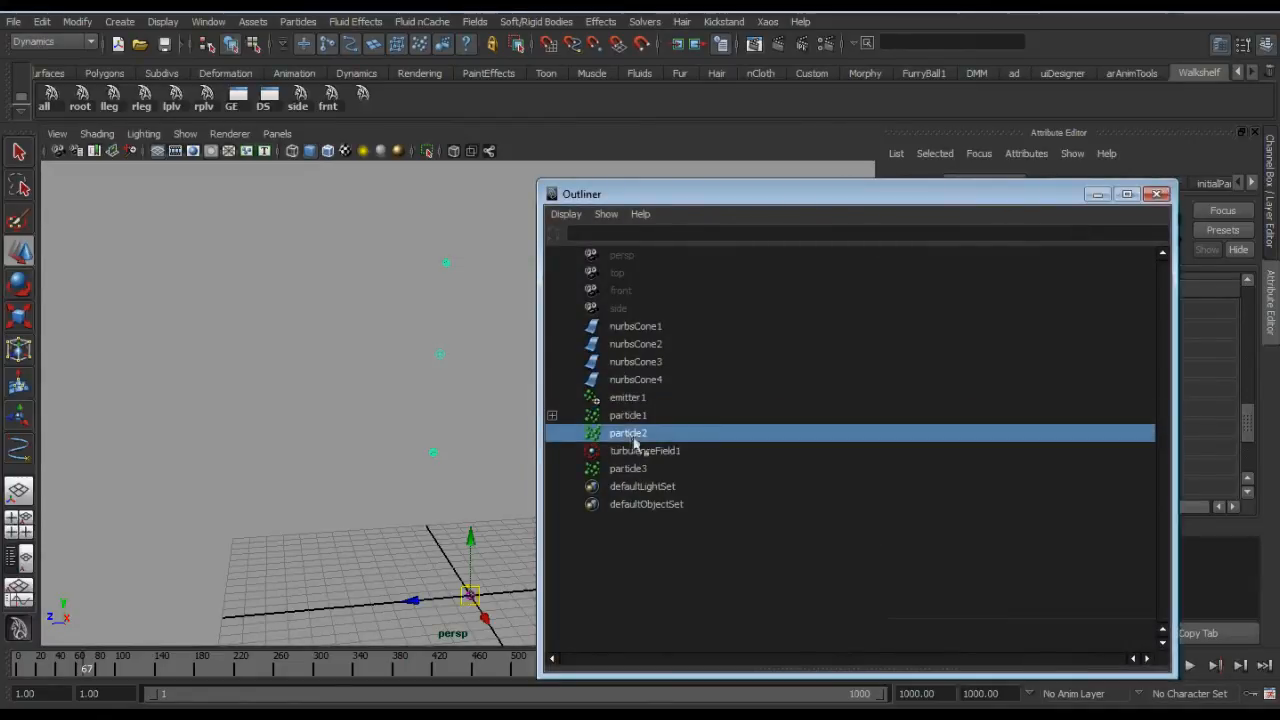
click(1272, 243)
drag(1045, 196, 716, 206)
double_click(1205, 331)
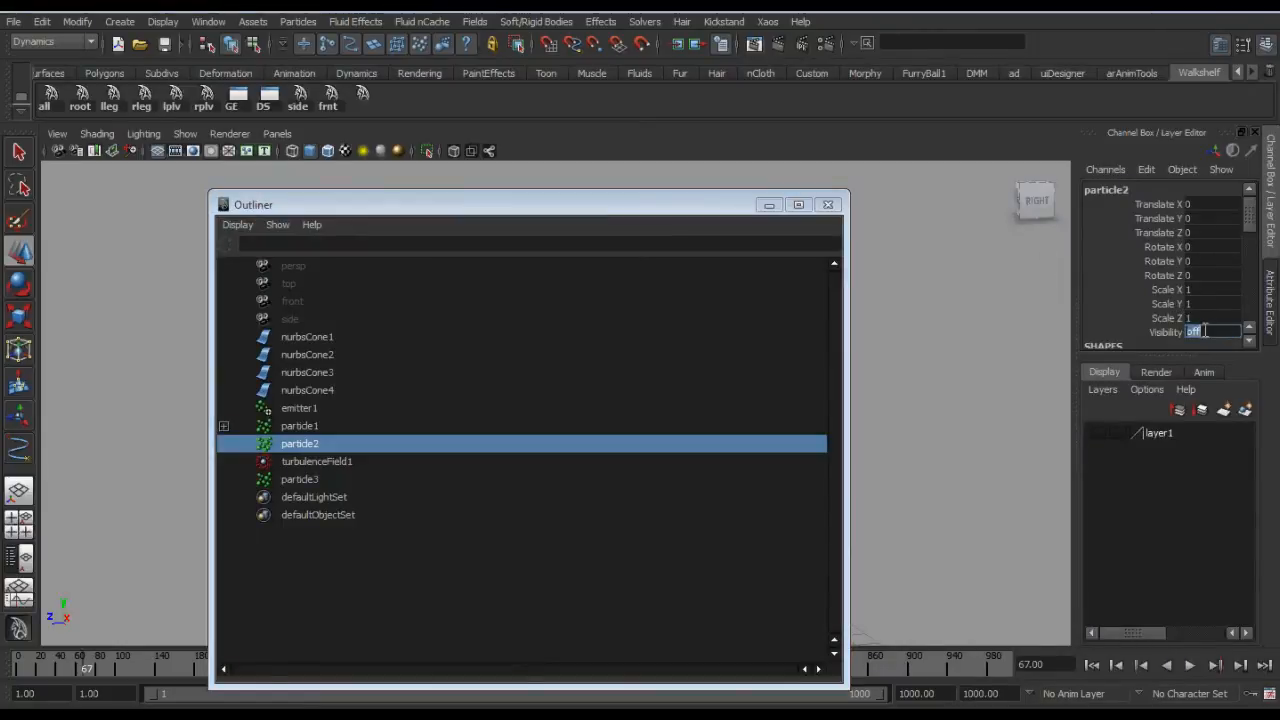
text(1)
key(Return)
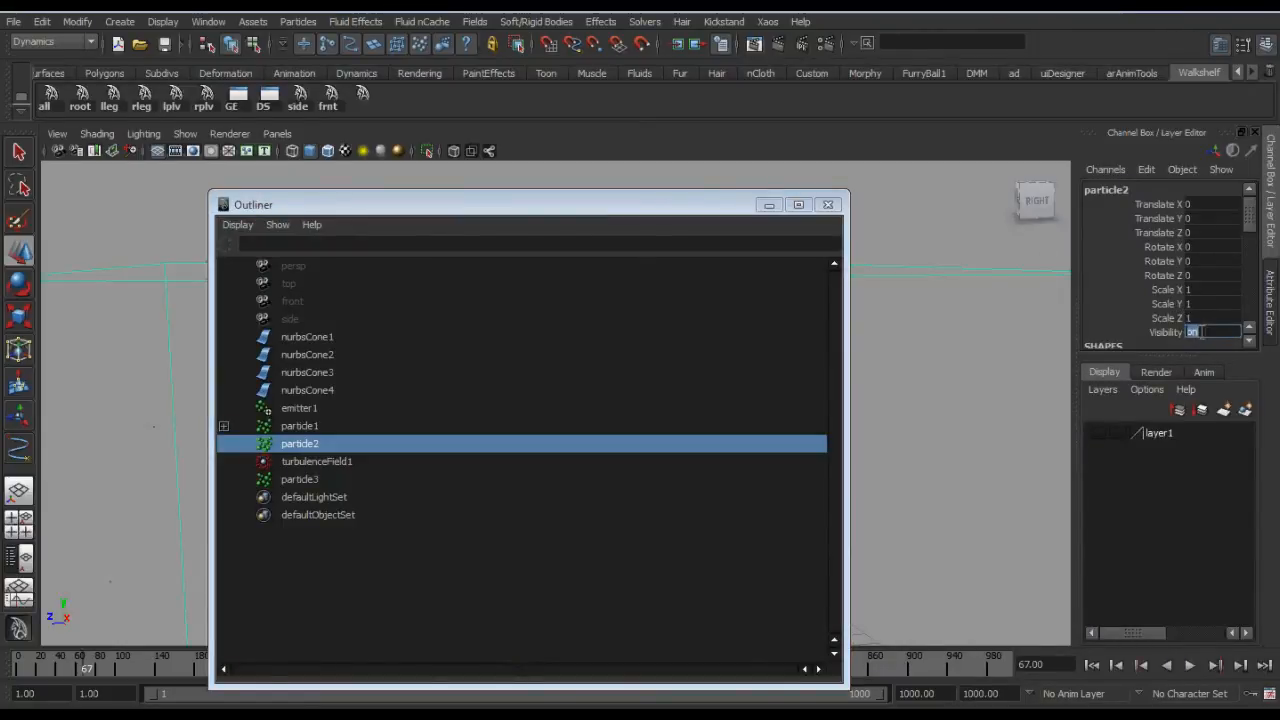
click(827, 204)
Step: Replay the simulation from the start in a wider view, stop it and check whether the spheres emit trails
alt+right_drag(906, 297, 551, 343)
alt+middle_drag(551, 343, 543, 329)
key(alt+shift+v)
key(alt+v)
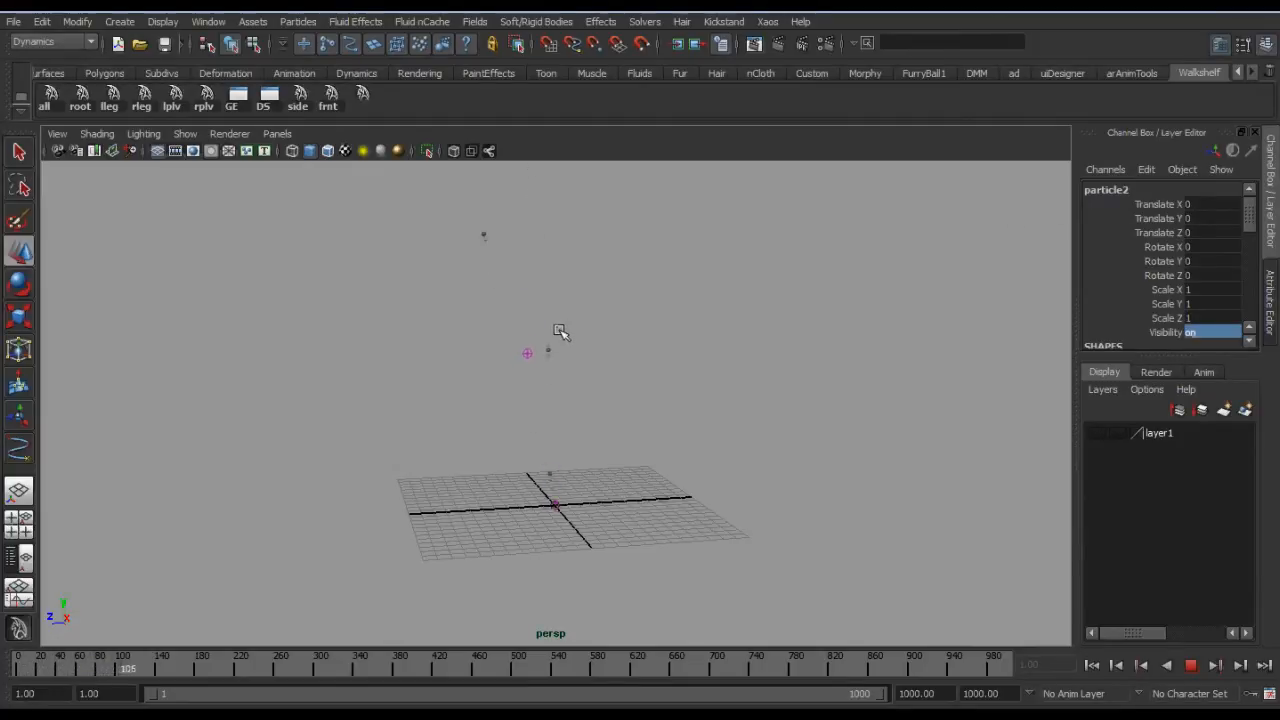
key(alt+v)
alt+drag(566, 334, 649, 452)
alt+right_drag(649, 452, 652, 455)
alt+middle_drag(652, 455, 663, 476)
Step: Select the sphere particles and create a ramp with default options on particleShape1's Emitter 2Rate PP attribute
drag(532, 366, 577, 401)
key(ctrl+a)
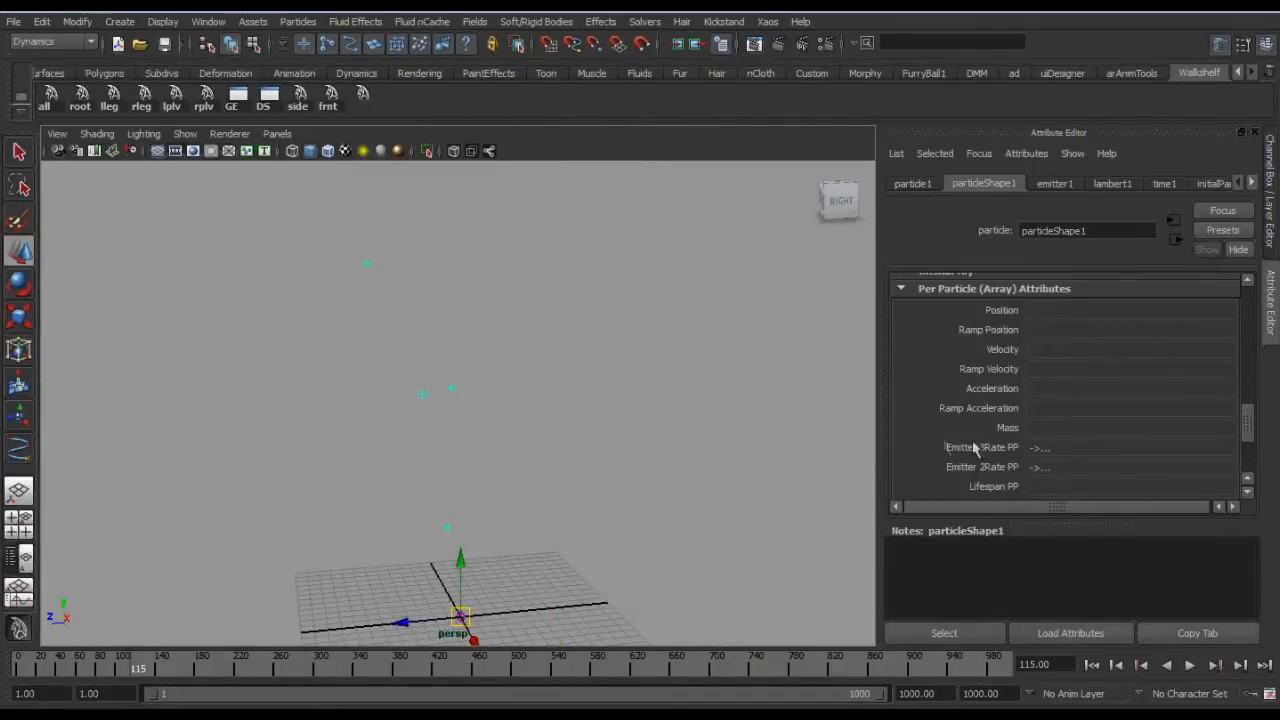
right_click(1040, 478)
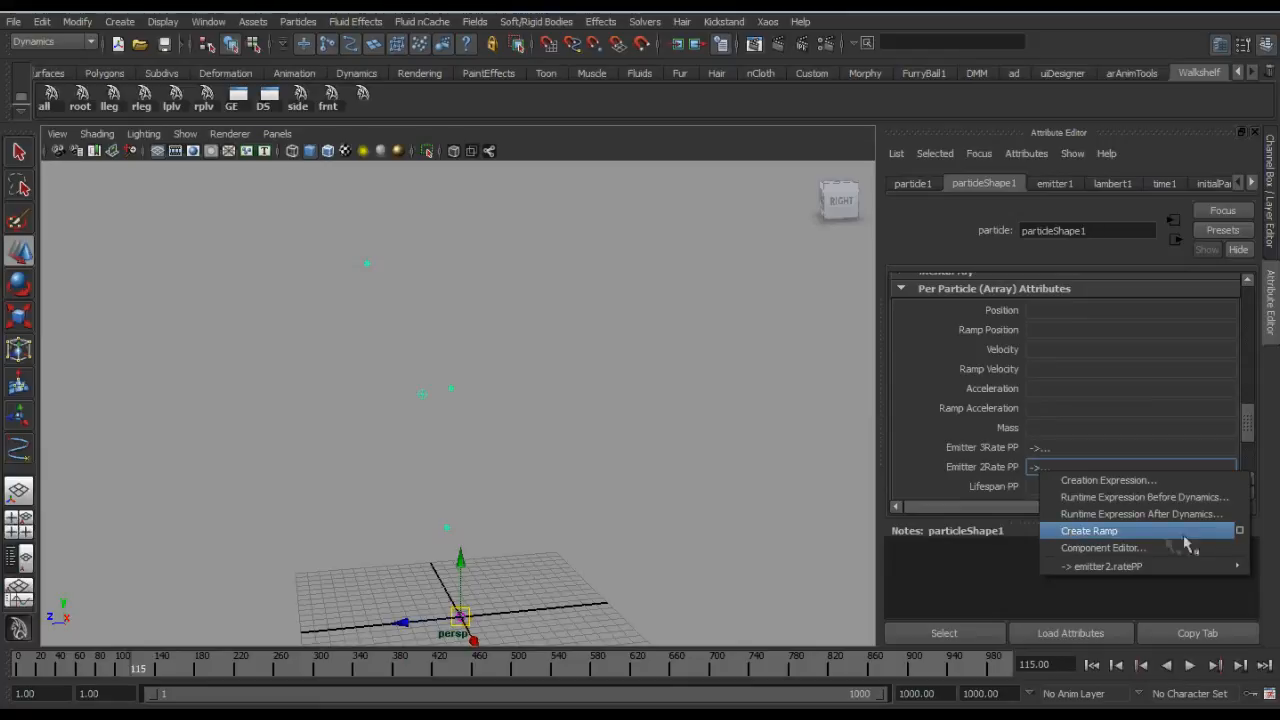
click(1238, 532)
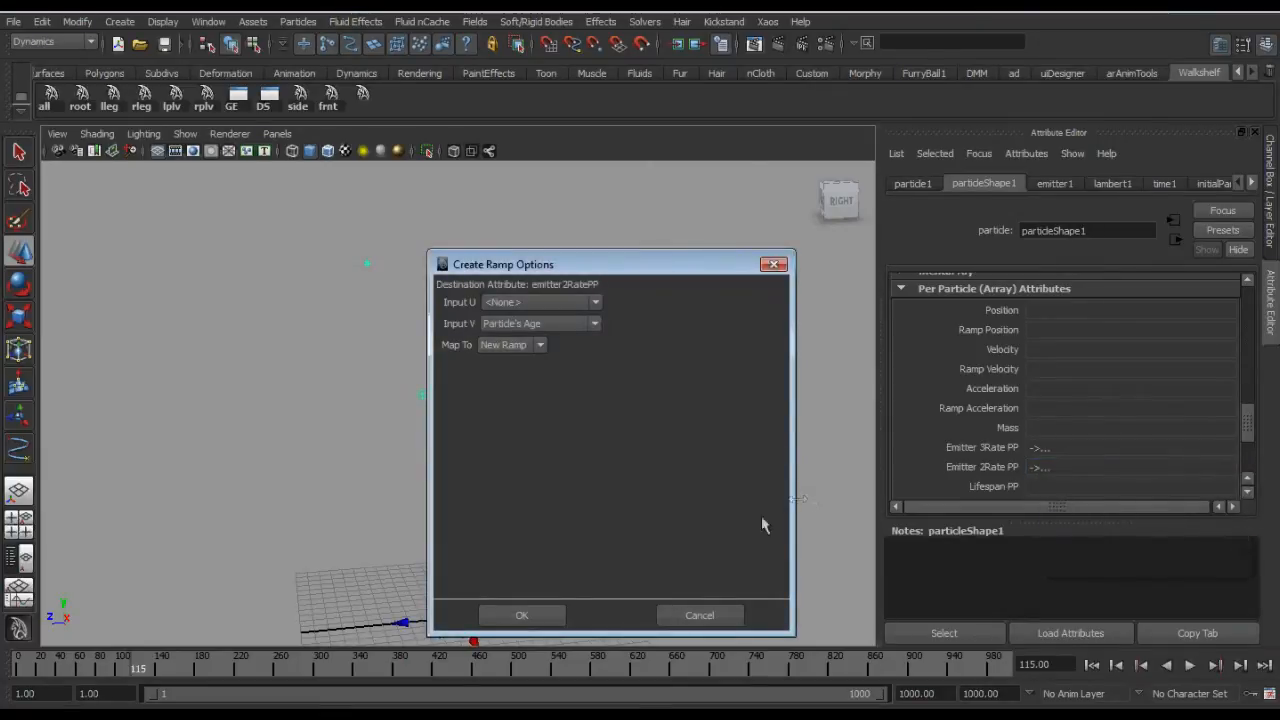
click(730, 612)
right_click(1042, 472)
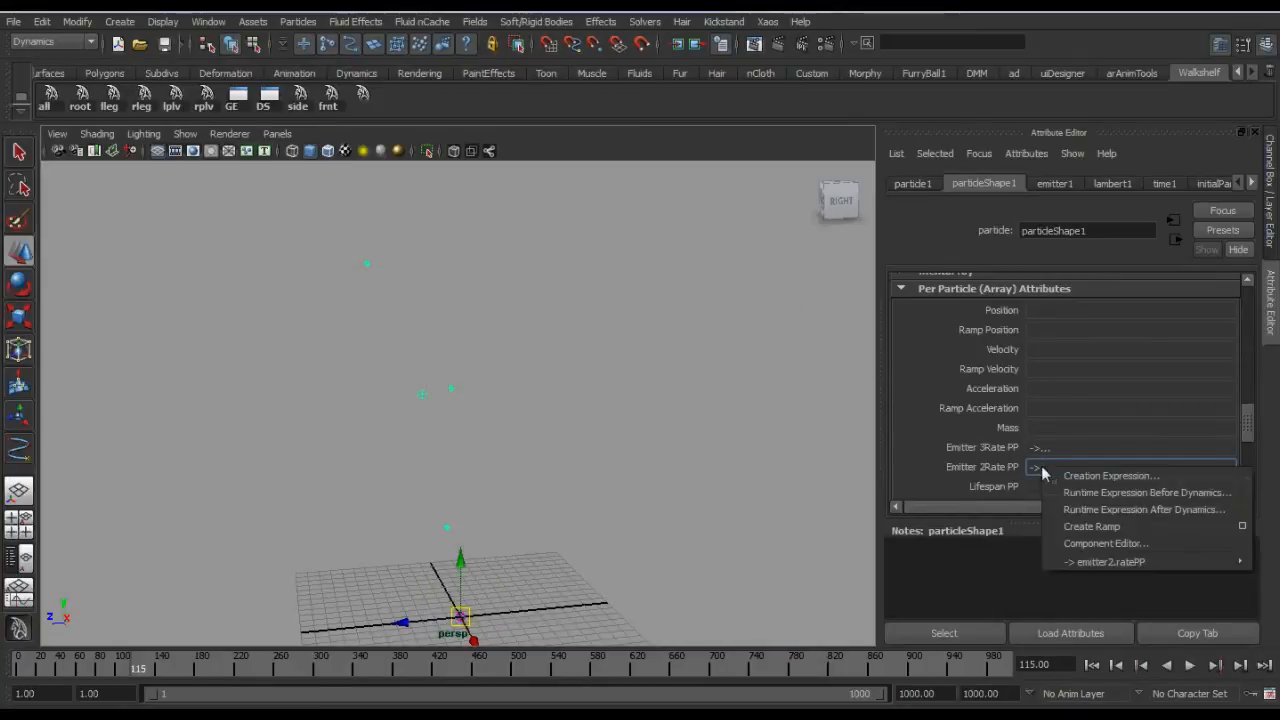
click(1090, 526)
Step: Edit the Emitter 2Rate PP ramp, deleting its black and grey entries so it is solid white
right_click(1066, 470)
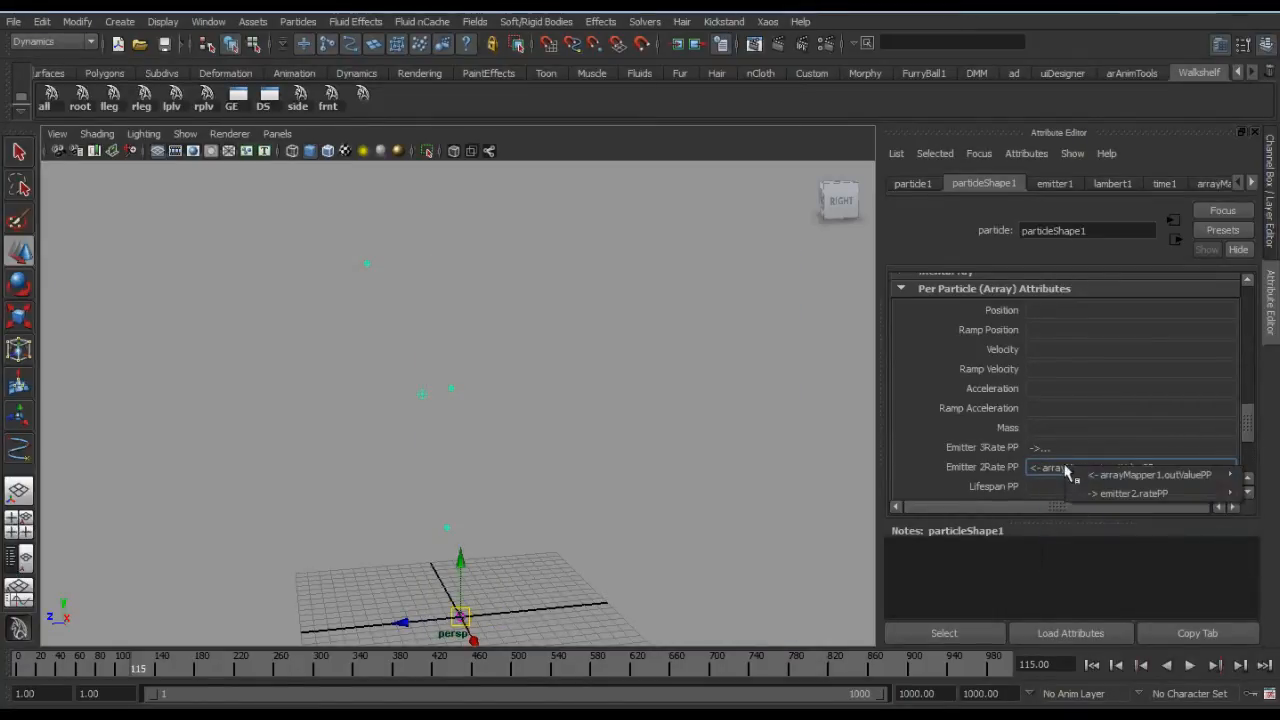
mouse_move(1070, 476)
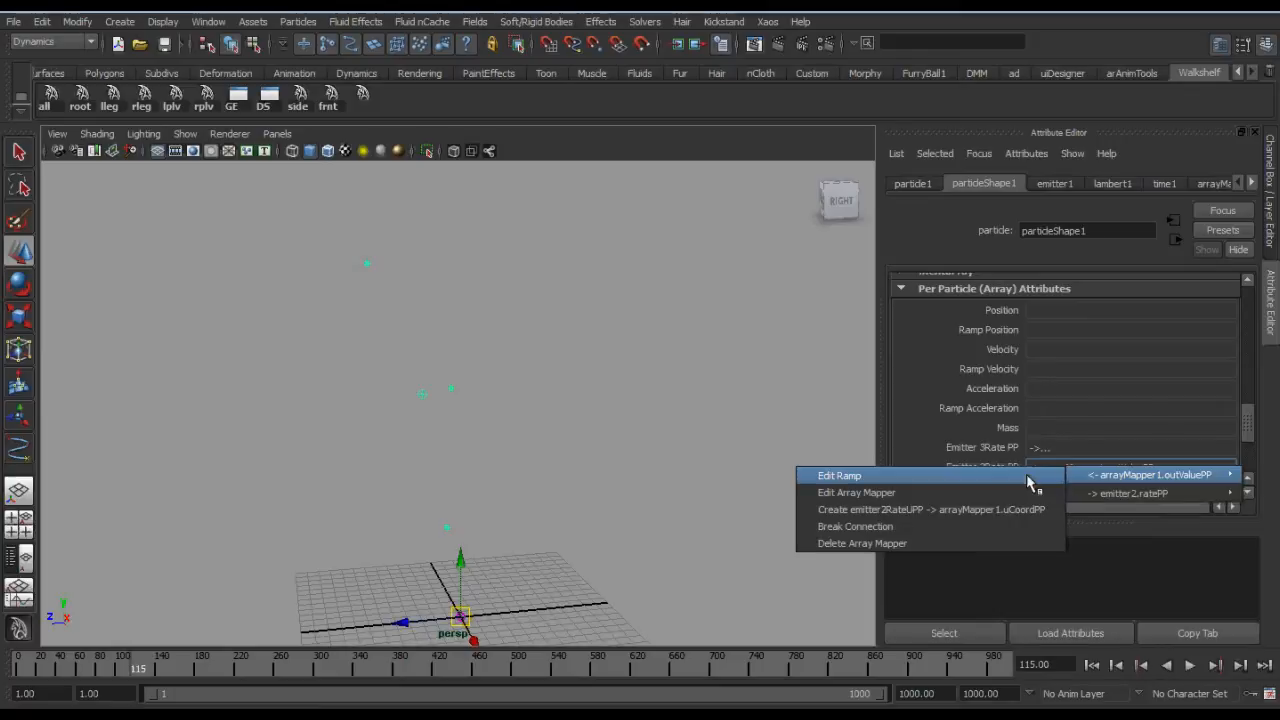
click(1034, 484)
scroll(1247, 400, down, 2)
scroll(1247, 400, down, 2)
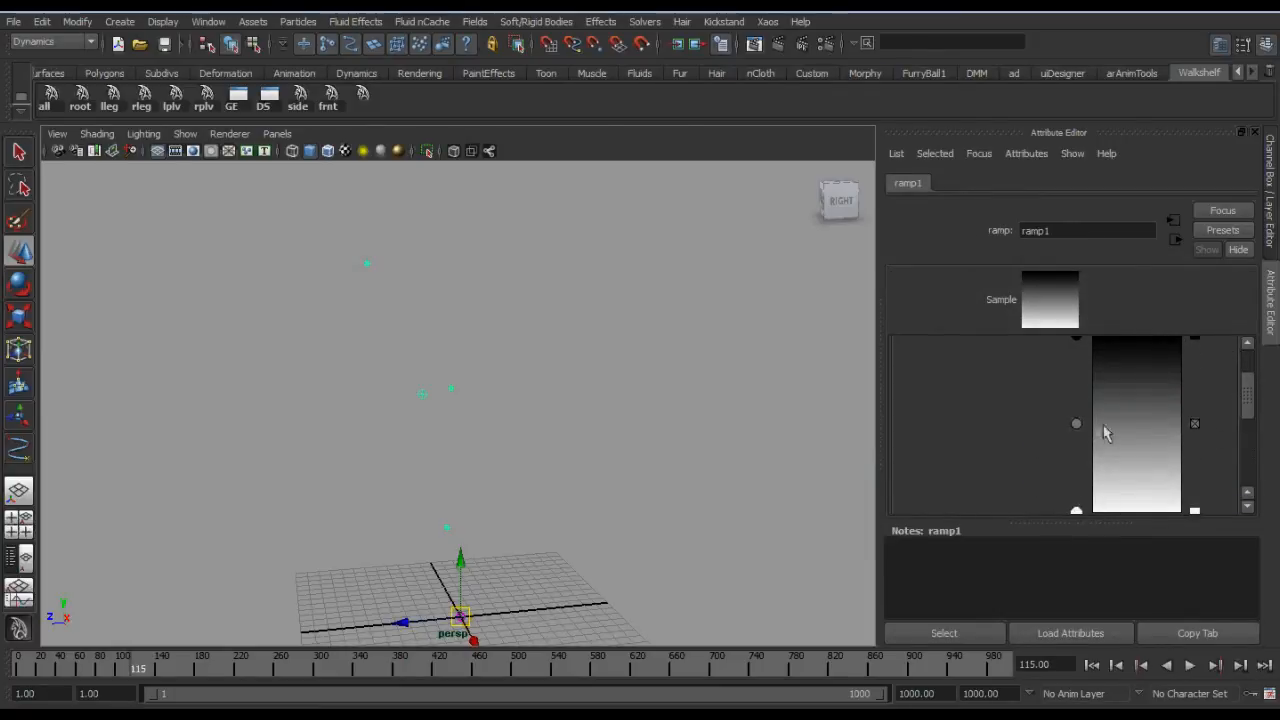
drag(1247, 410, 1249, 398)
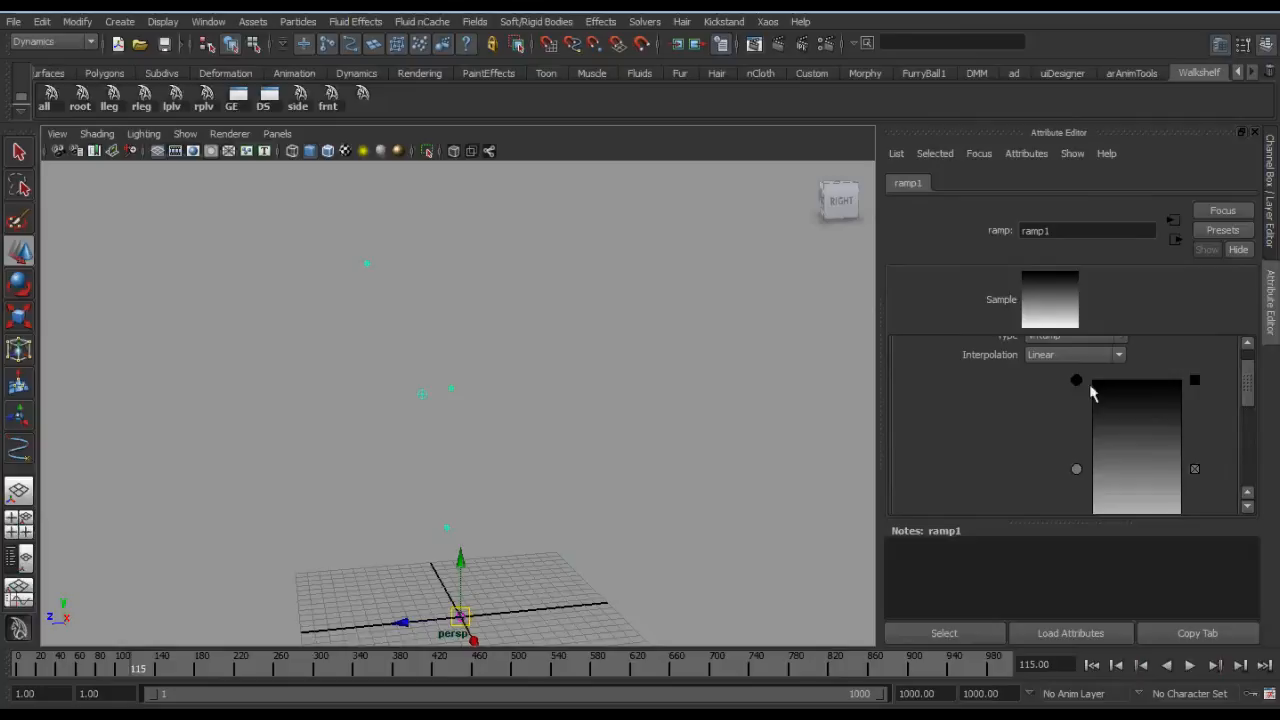
click(1194, 383)
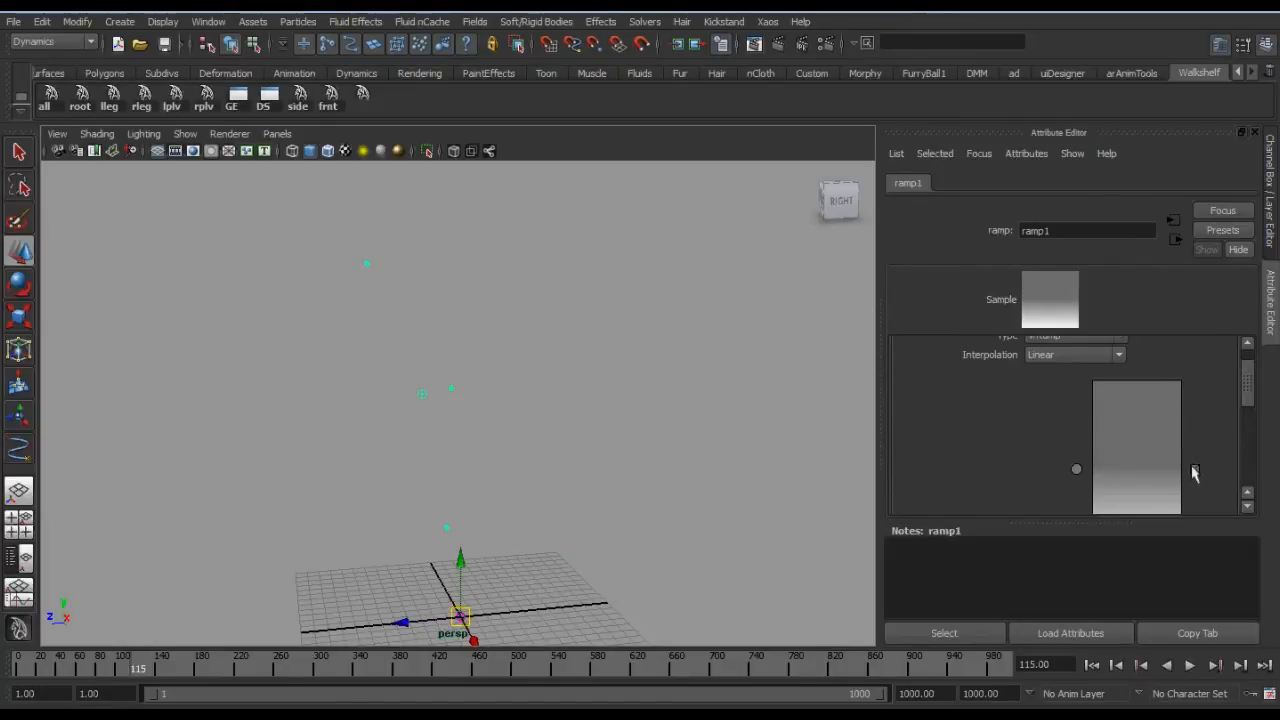
click(1194, 470)
drag(1246, 394, 1246, 414)
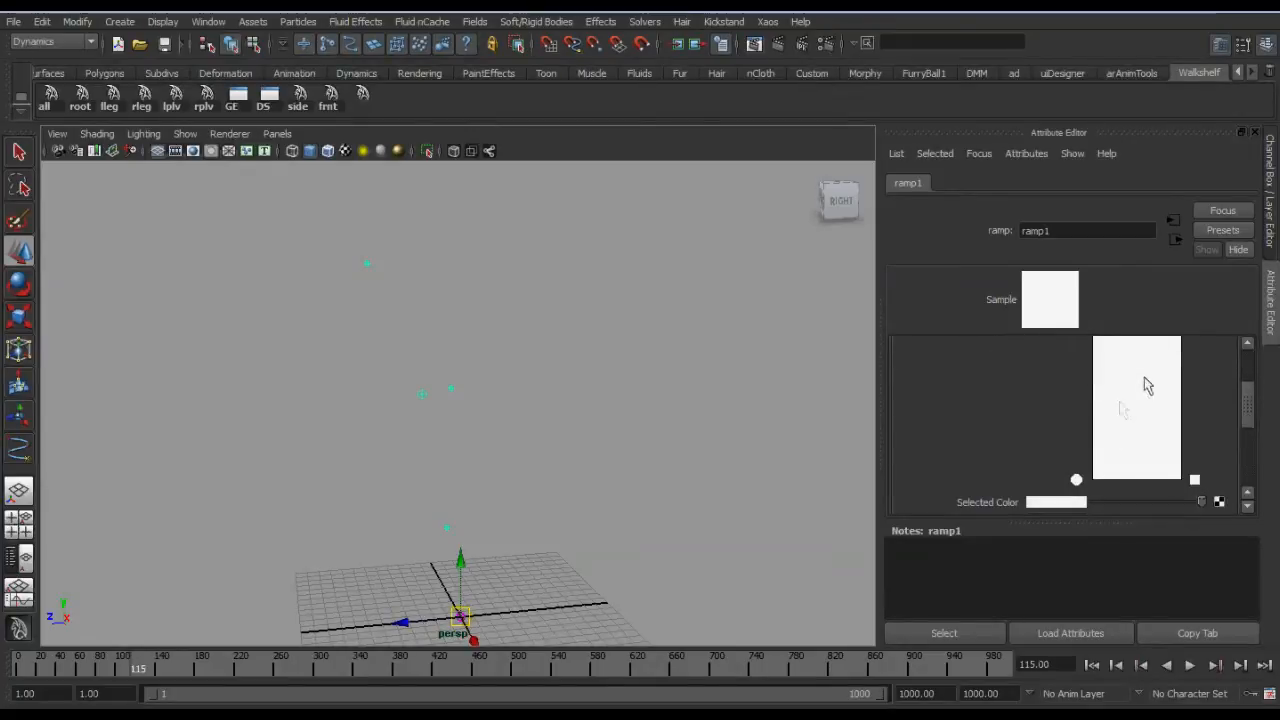
Step: Show arrayMapper1's Min and Max Value, replay the simulation from the start and examine the emission from closer and wider views
click(1177, 240)
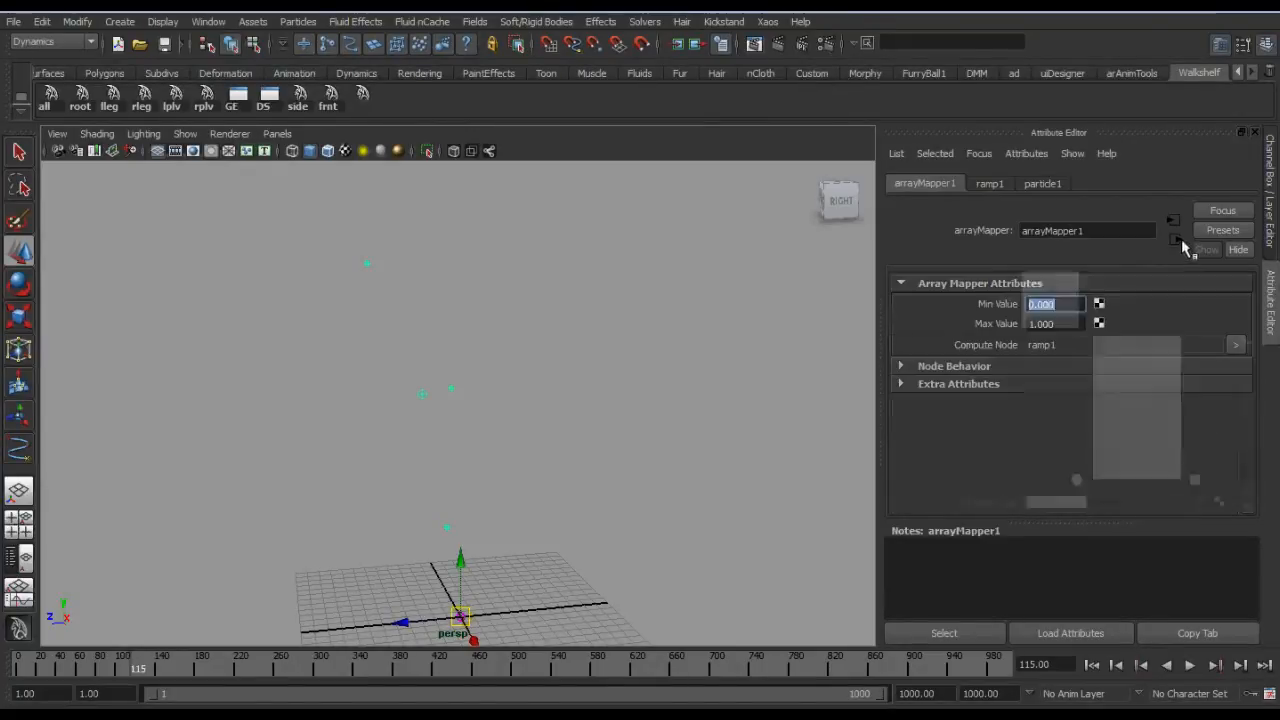
click(1074, 320)
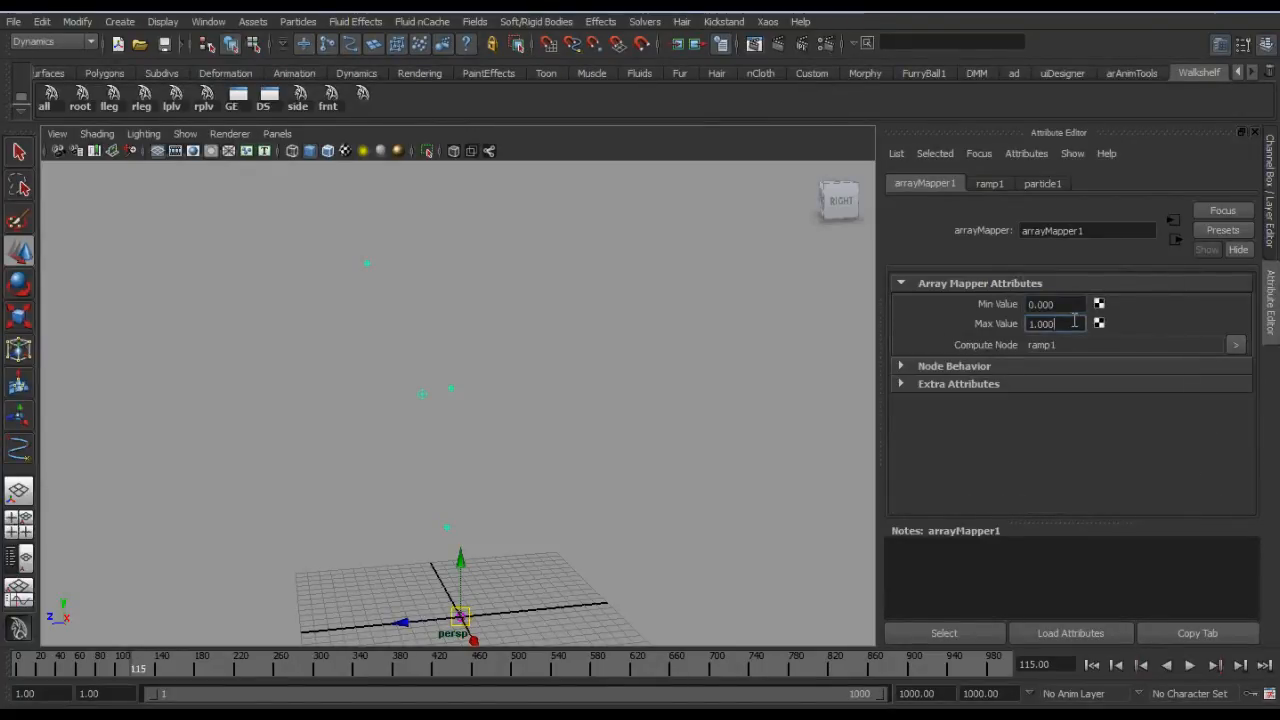
drag(1070, 323, 1005, 328)
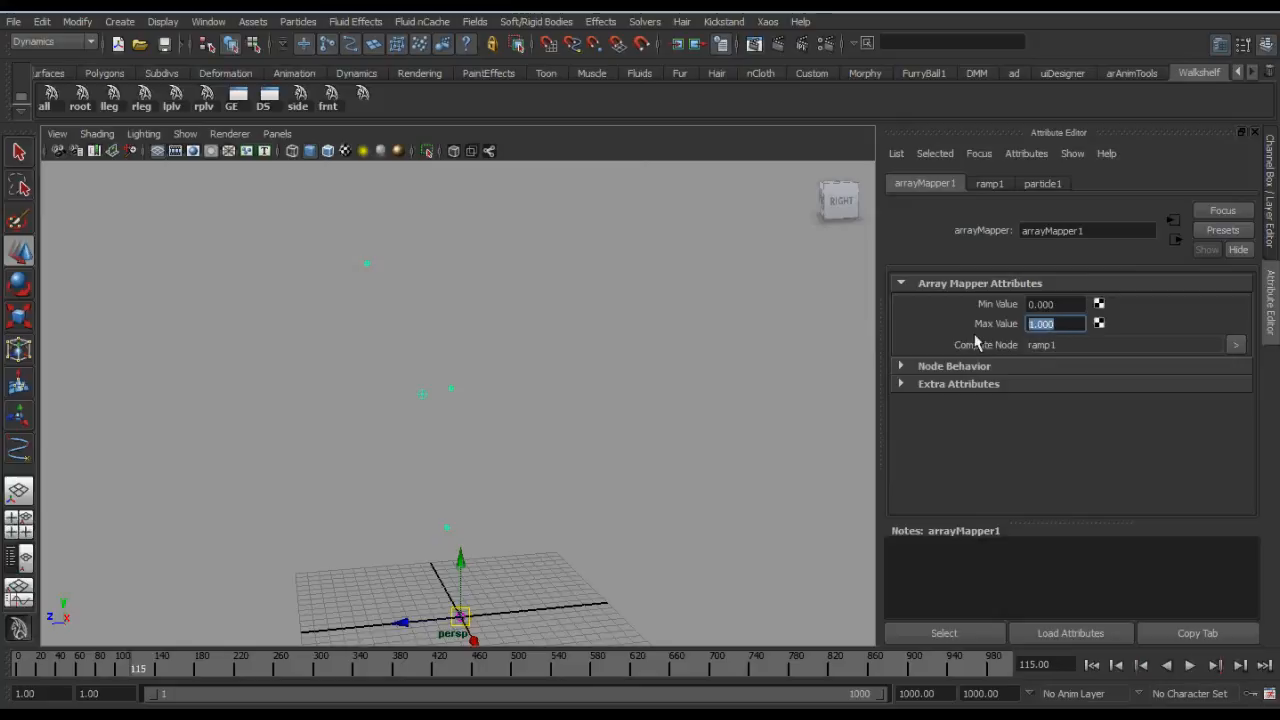
alt+middle_drag(586, 400, 575, 357)
key(alt+shift+v)
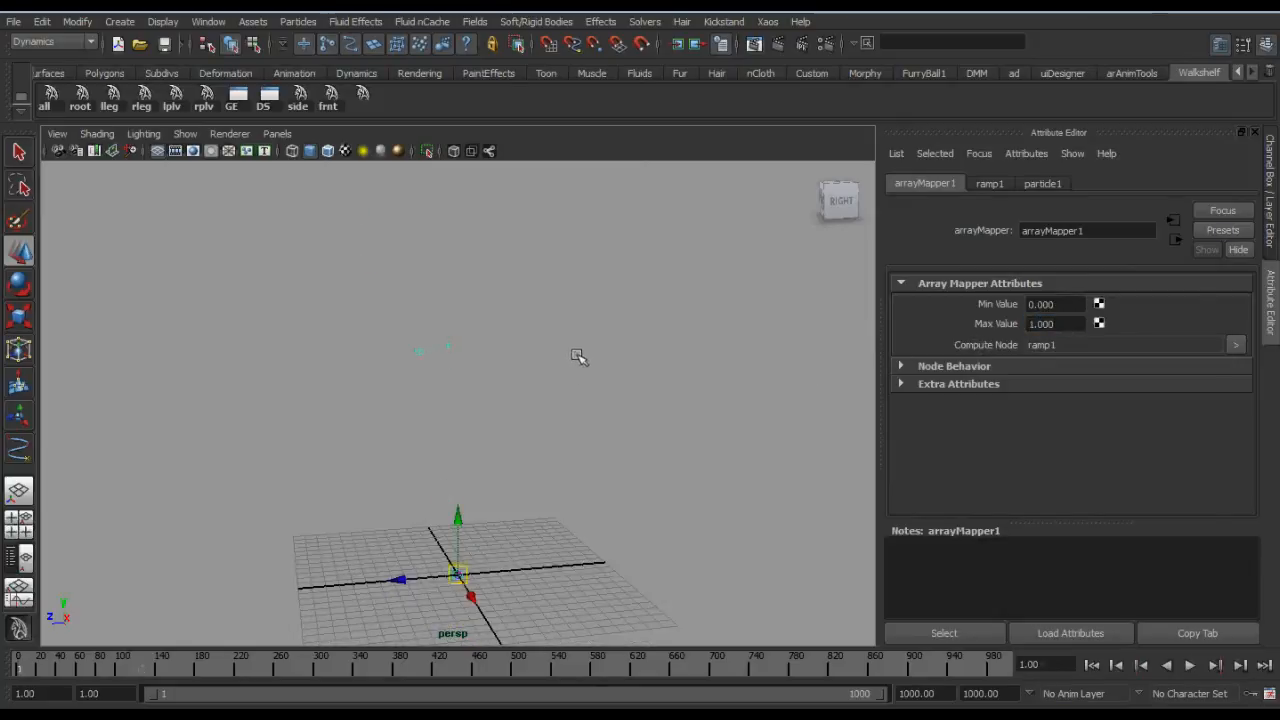
key(alt+v)
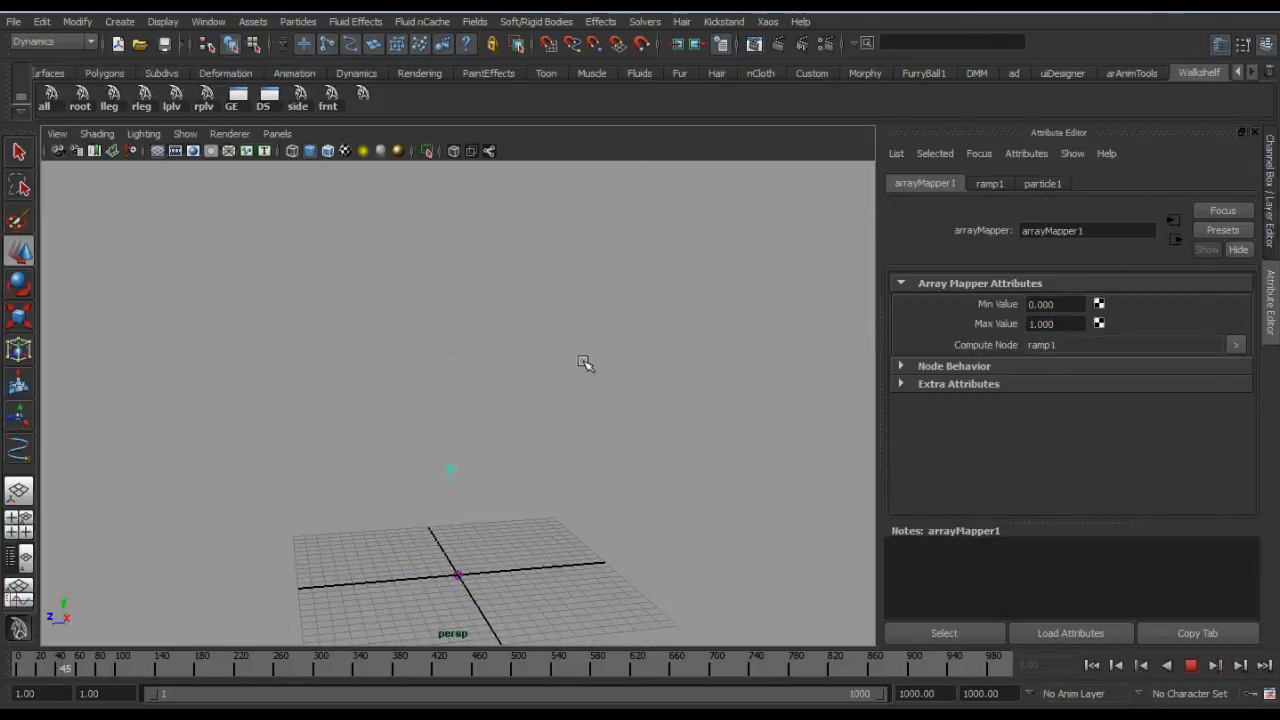
key(alt+v)
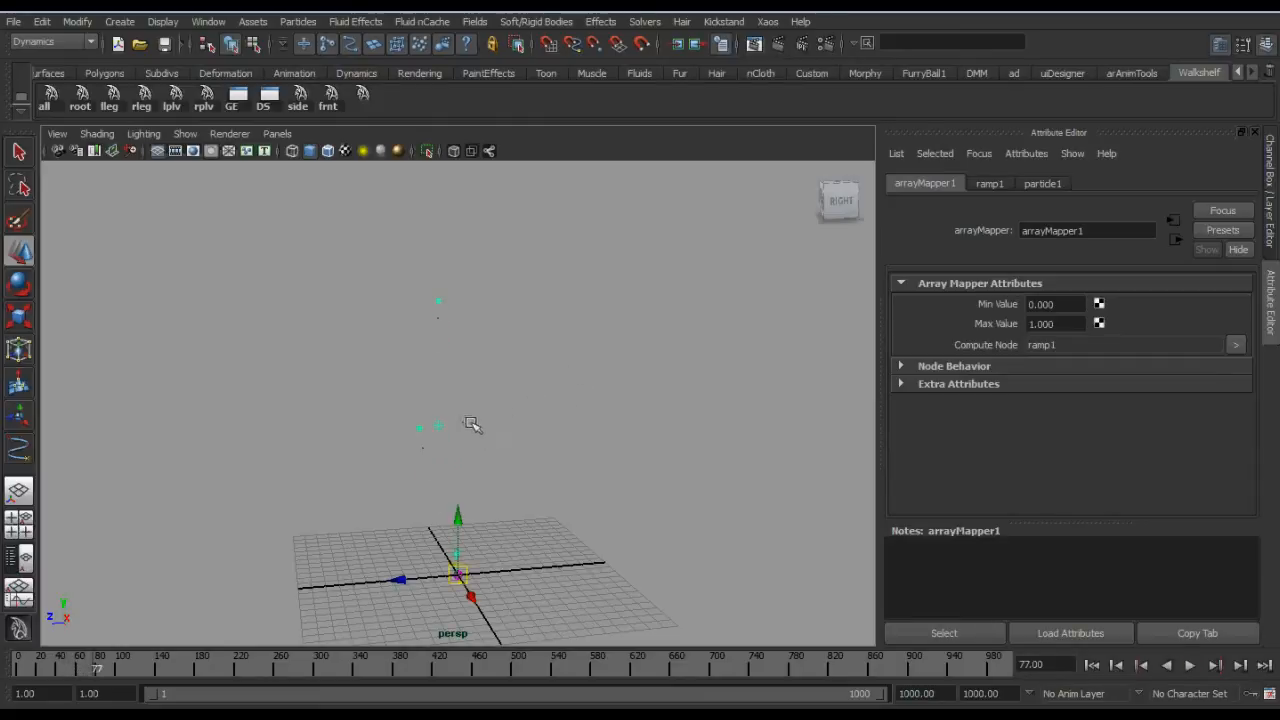
alt+right_drag(458, 364, 657, 606)
alt+right_drag(560, 498, 351, 501)
Step: Set arrayMapper1's Max Value to 100 and replay the simulation from the start to check the trails
click(1062, 325)
text(100)
key(Return)
alt+middle_drag(636, 370, 648, 380)
key(alt+shift+v)
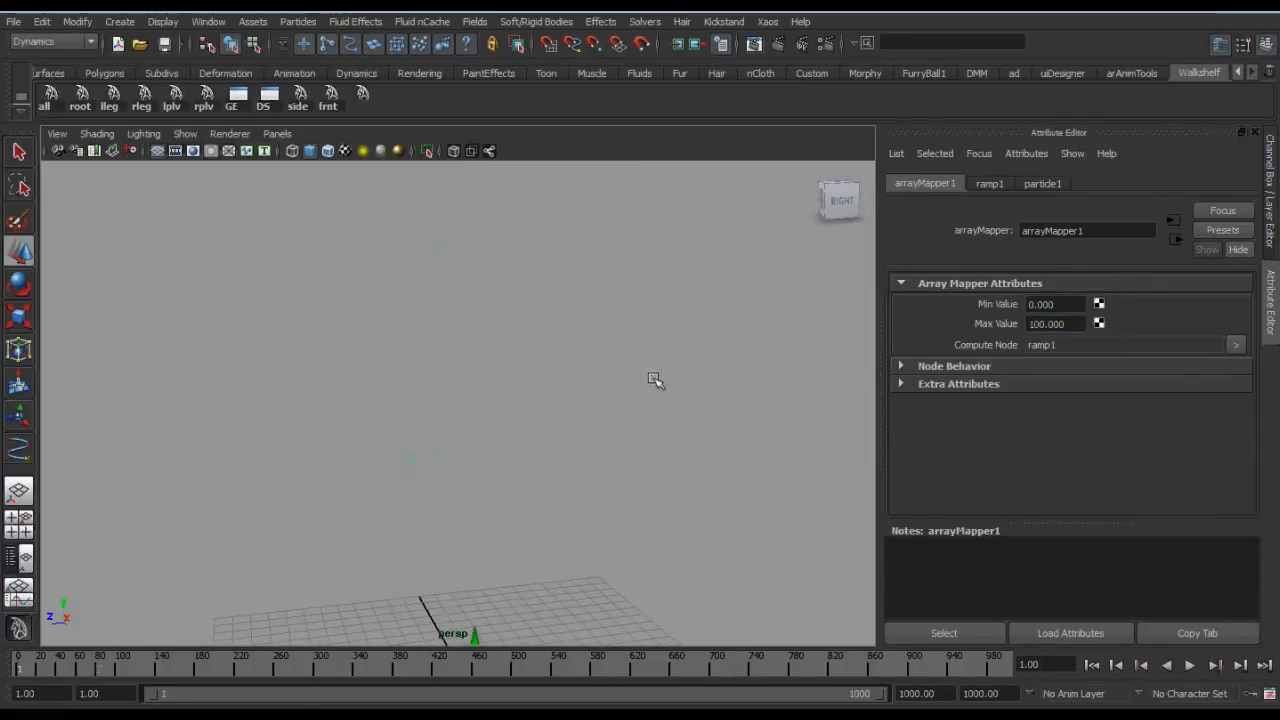
key(alt+v)
alt+drag(674, 432, 503, 394)
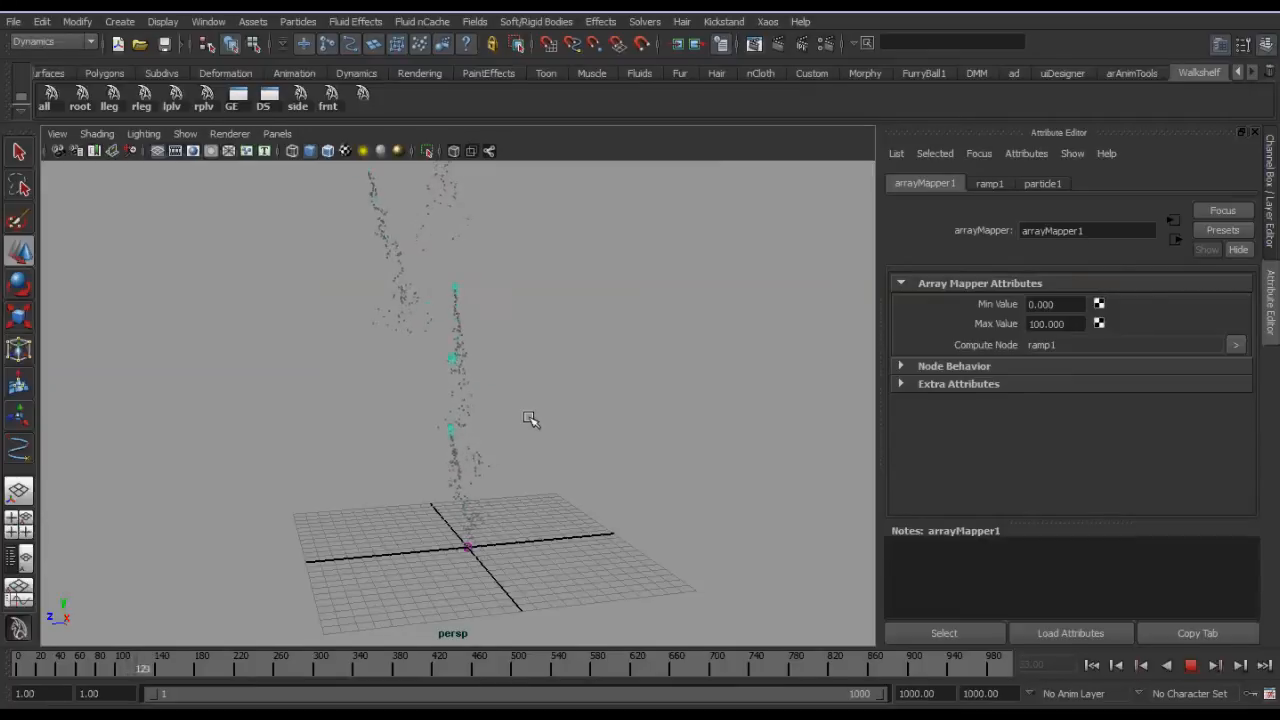
key(alt+v)
alt+drag(531, 423, 585, 498)
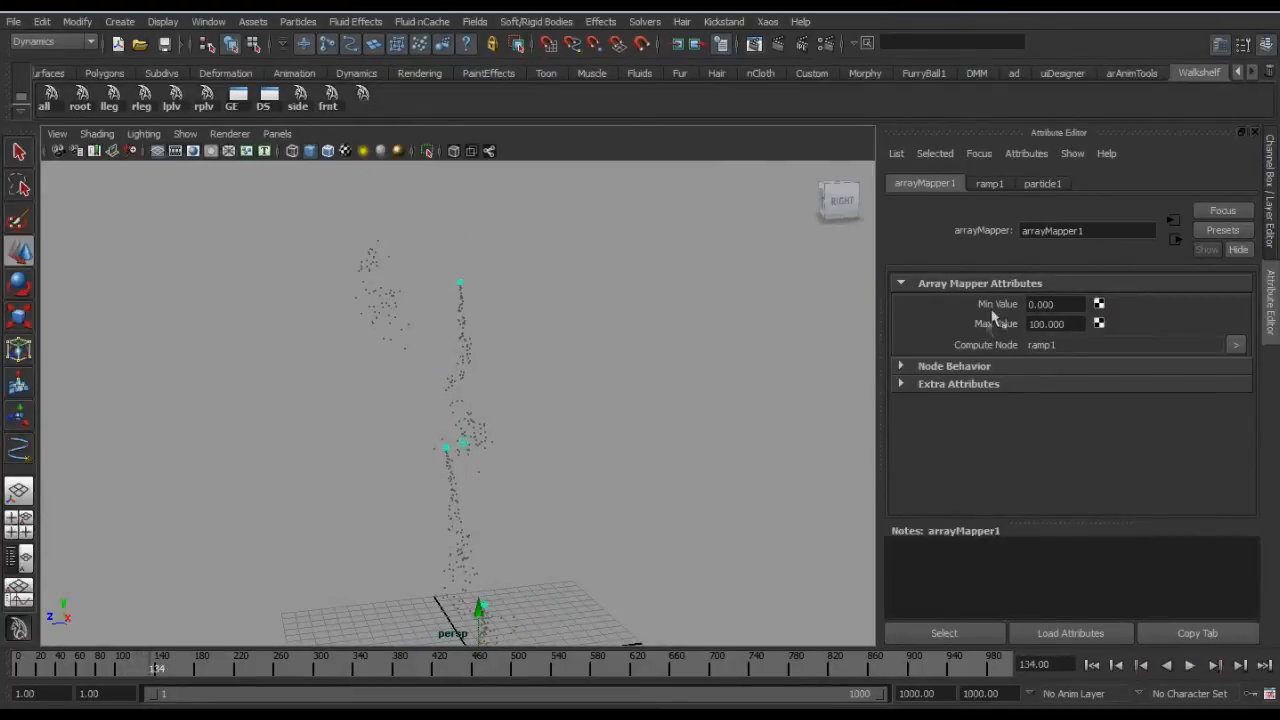
Step: Reselect the sphere particles and create a ramp on particleShape1's Emitter 3Rate PP attribute
click(1043, 184)
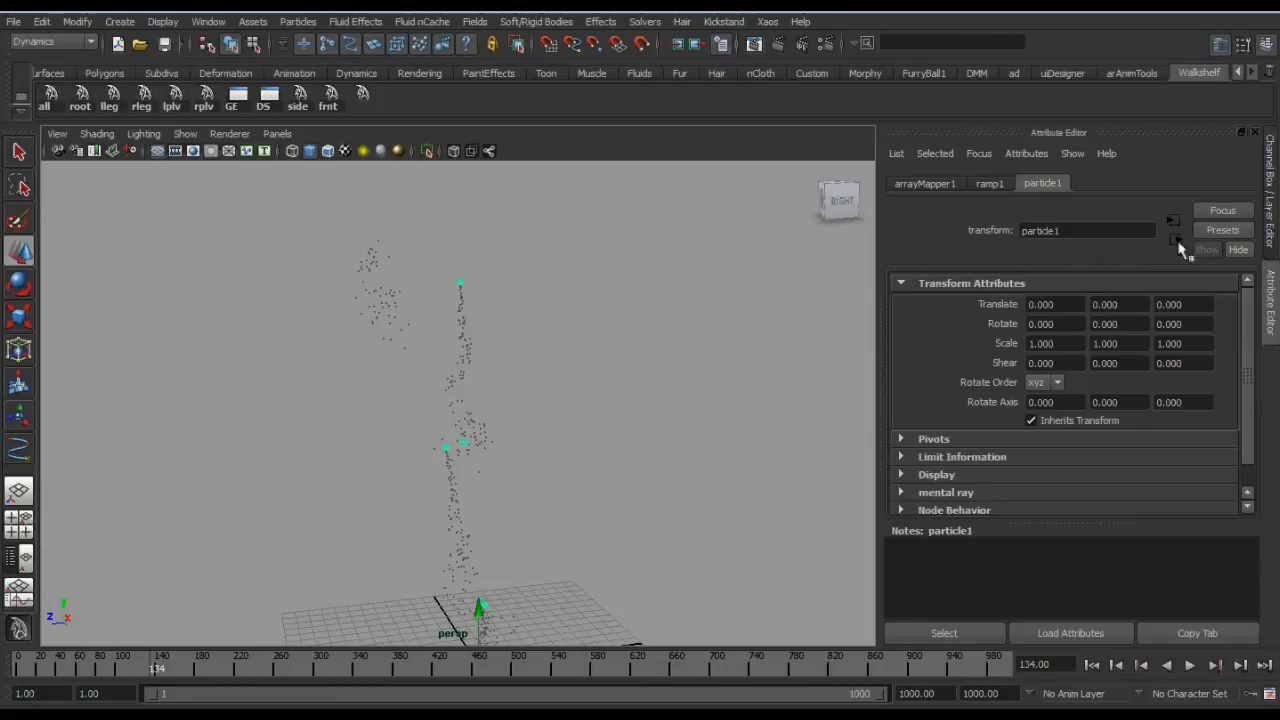
alt+middle_drag(527, 361, 539, 383)
click(482, 302)
click(470, 299)
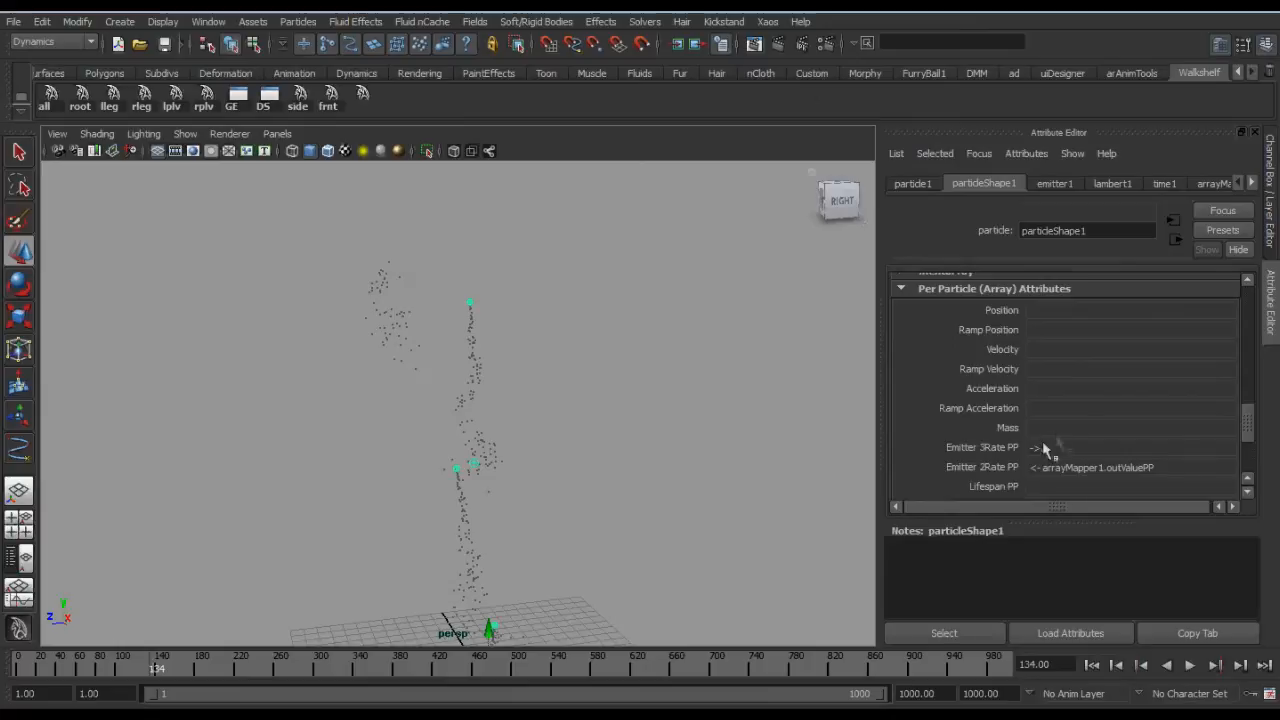
right_click(1040, 450)
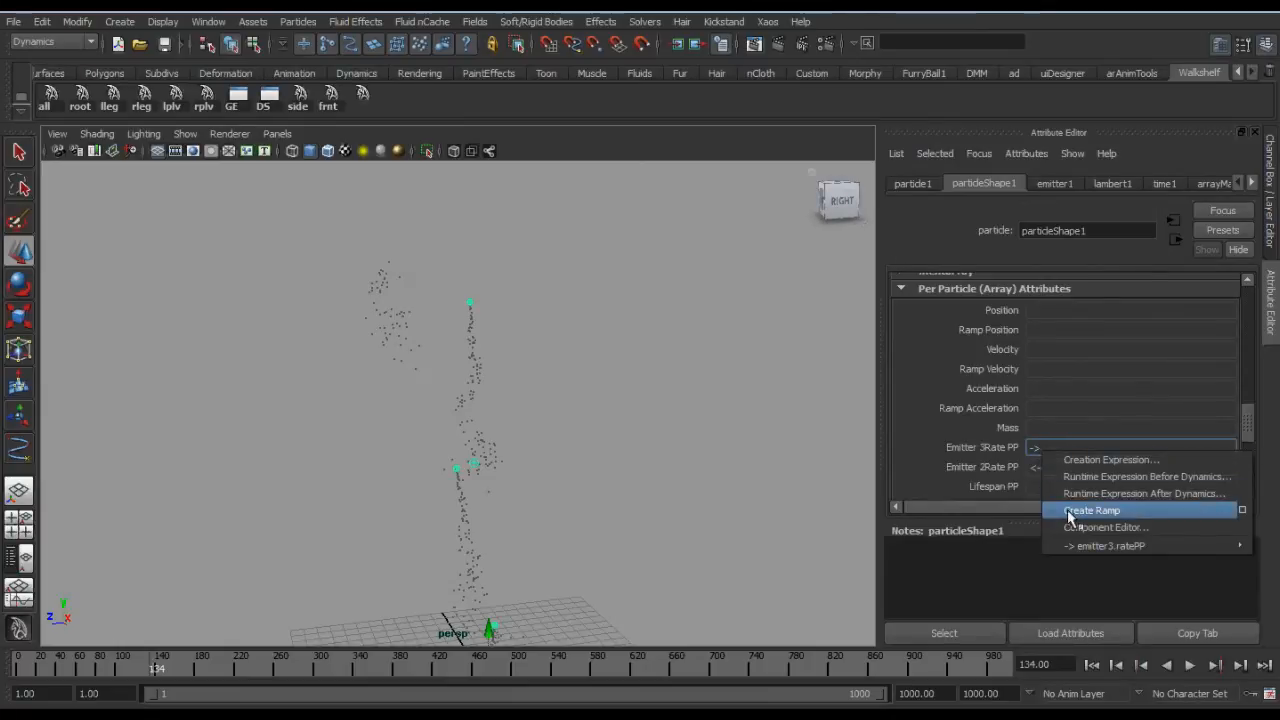
click(1068, 512)
Step: Edit the Emitter 3Rate PP ramp: delete the middle grey entry, move white to the top and place black just beneath at 0.915
right_click(1056, 450)
mouse_move(1068, 461)
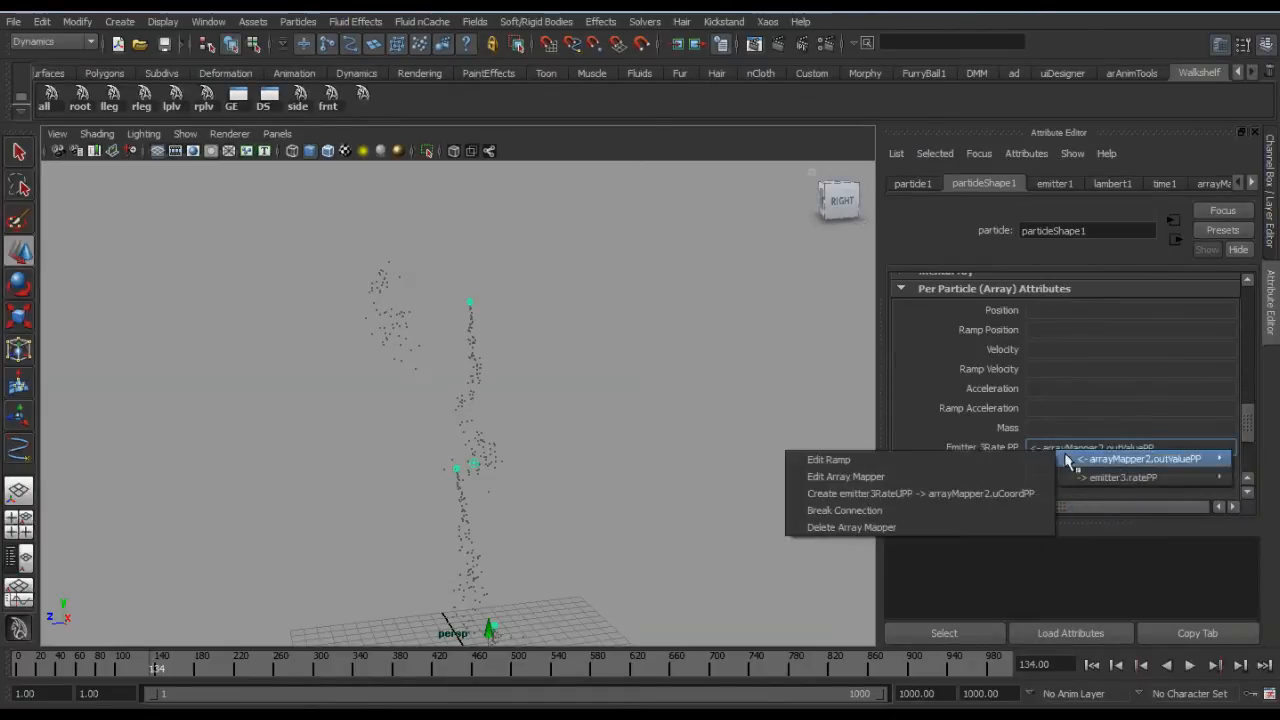
click(1023, 460)
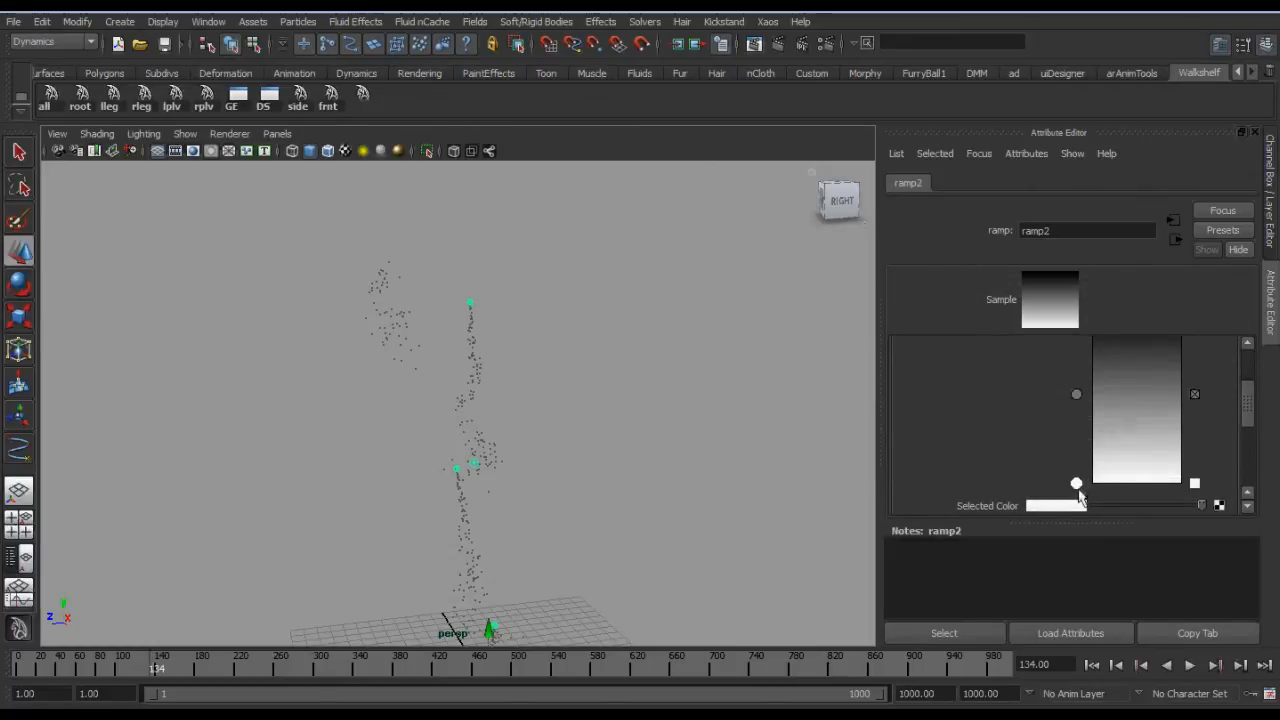
click(1194, 395)
drag(1076, 484, 1082, 371)
drag(1253, 403, 1247, 399)
mouse_move(1083, 369)
mouse_down()
mouse_move(1078, 397)
mouse_move(1075, 377)
mouse_up()
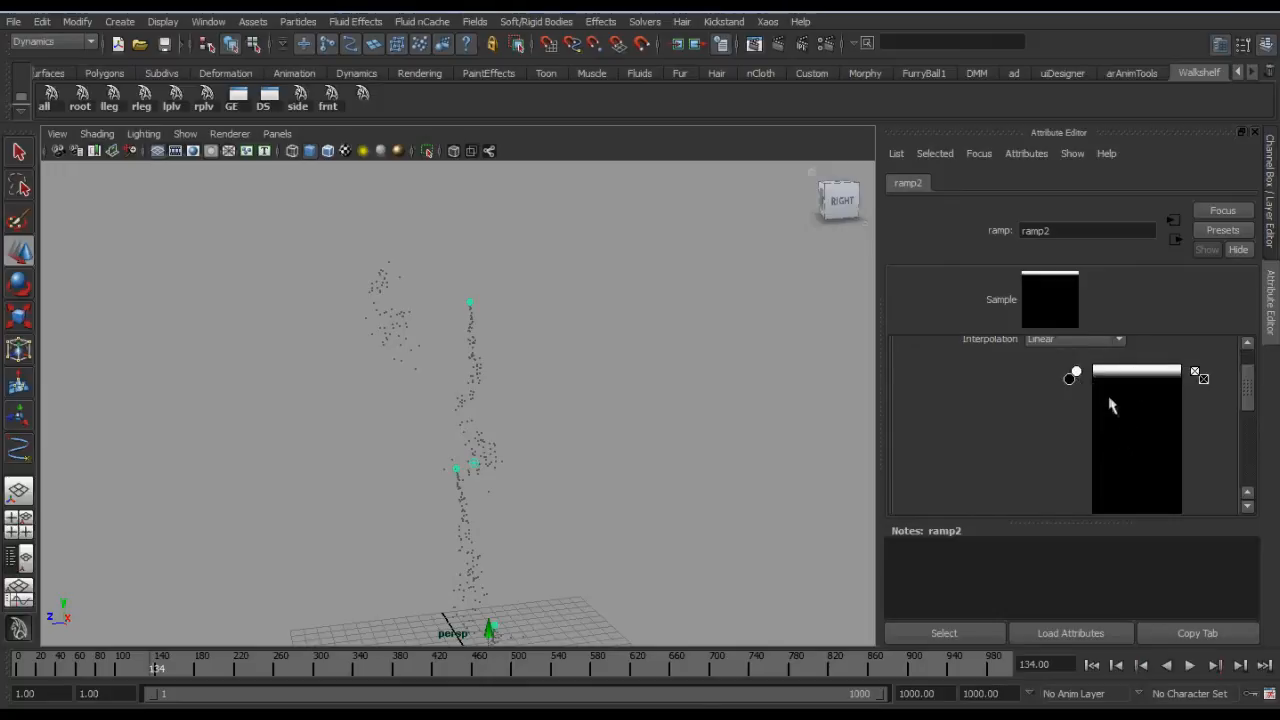
Step: Check the full length of ramp2 and fine-tune the position of its white entry near the top
scroll(1250, 385, up, 1)
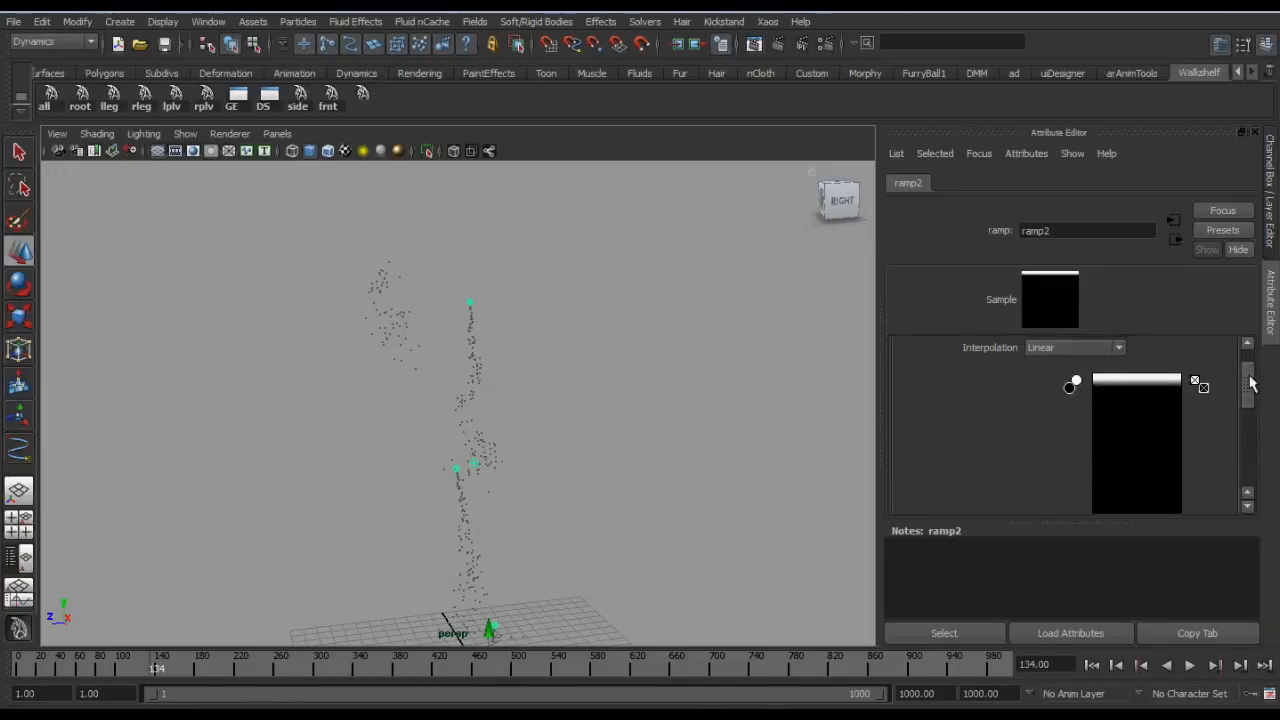
drag(1243, 387, 1243, 410)
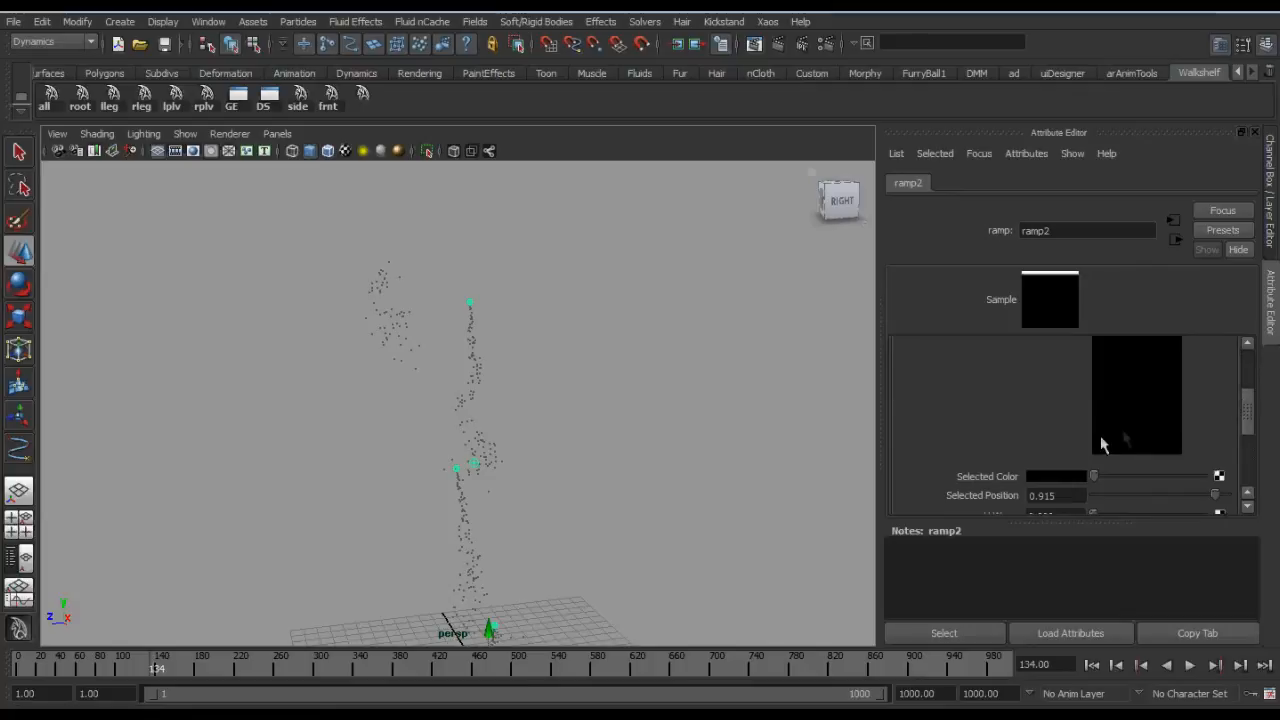
scroll(1254, 398, up, 5)
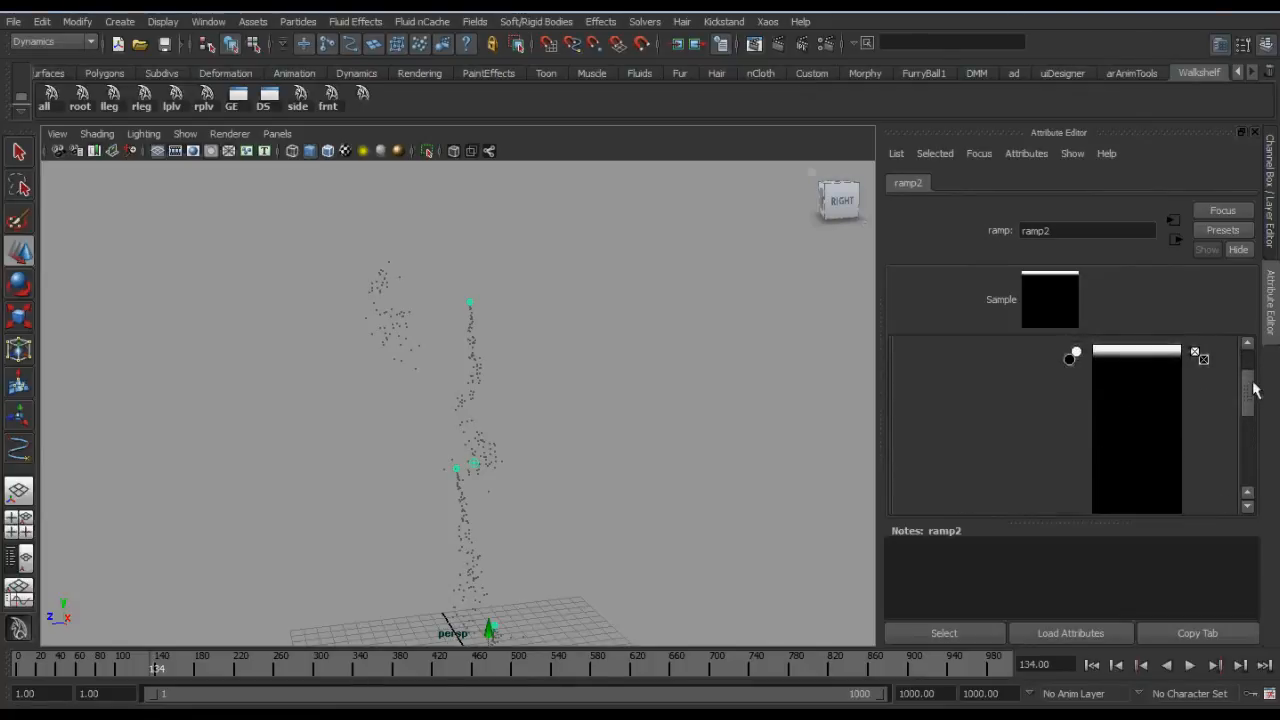
mouse_move(1076, 350)
mouse_down()
mouse_move(1067, 362)
mouse_move(1076, 357)
mouse_up()
click(1076, 353)
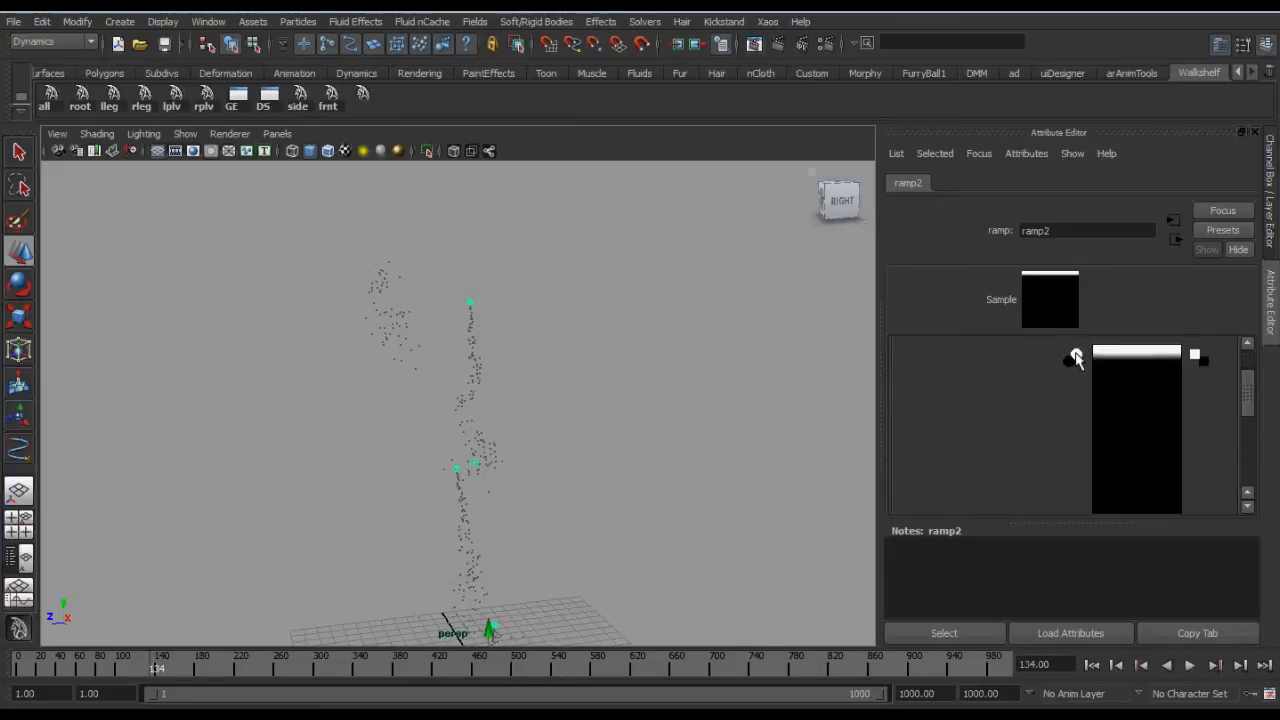
Step: Set arrayMapper2's Max Value to 100, start a replay of the simulation from frame 1, and clear the selection
drag(1240, 397, 1250, 366)
click(1177, 240)
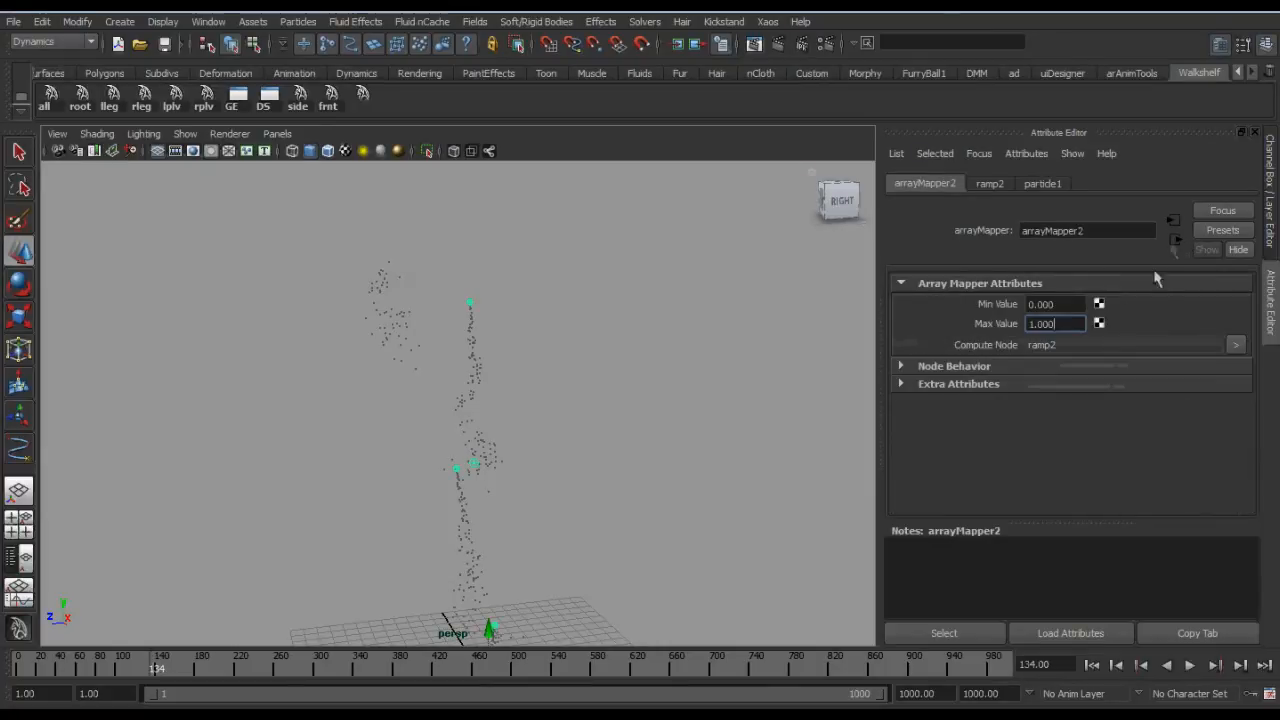
text(100)
key(Return)
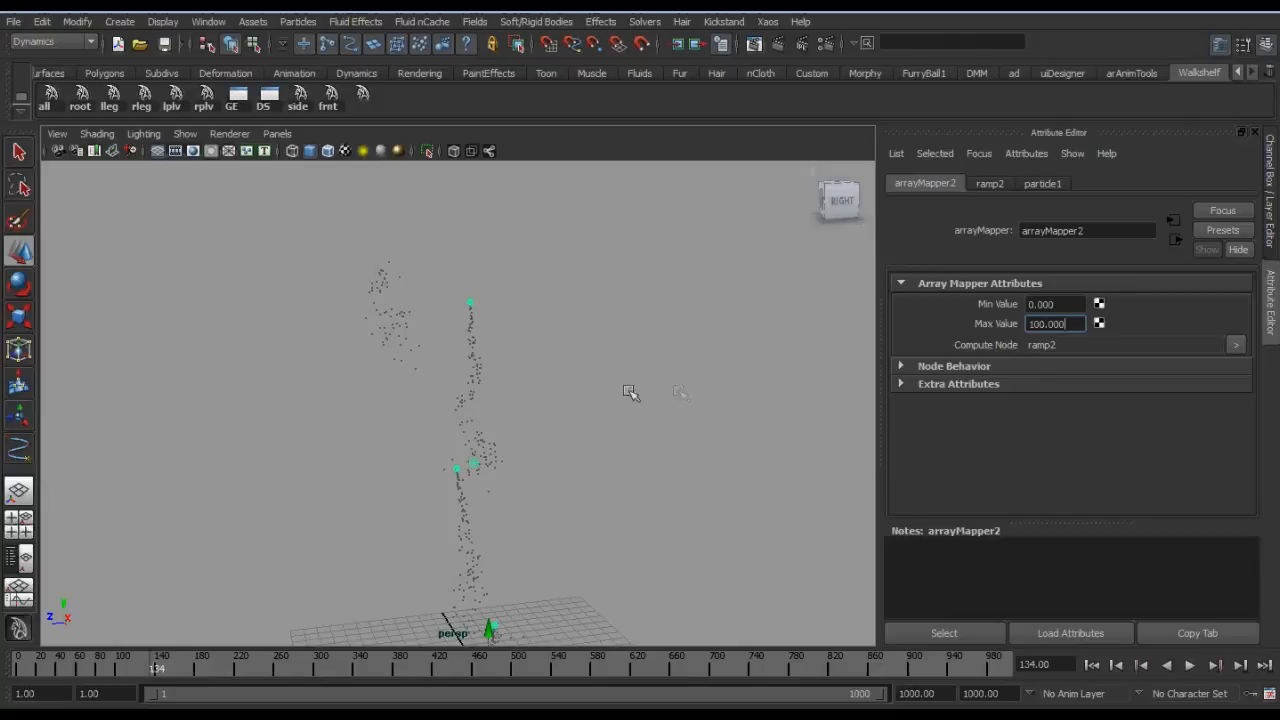
alt+right_drag(580, 391, 551, 391)
alt+drag(551, 391, 554, 377)
key(alt+shift+v)
key(alt+v)
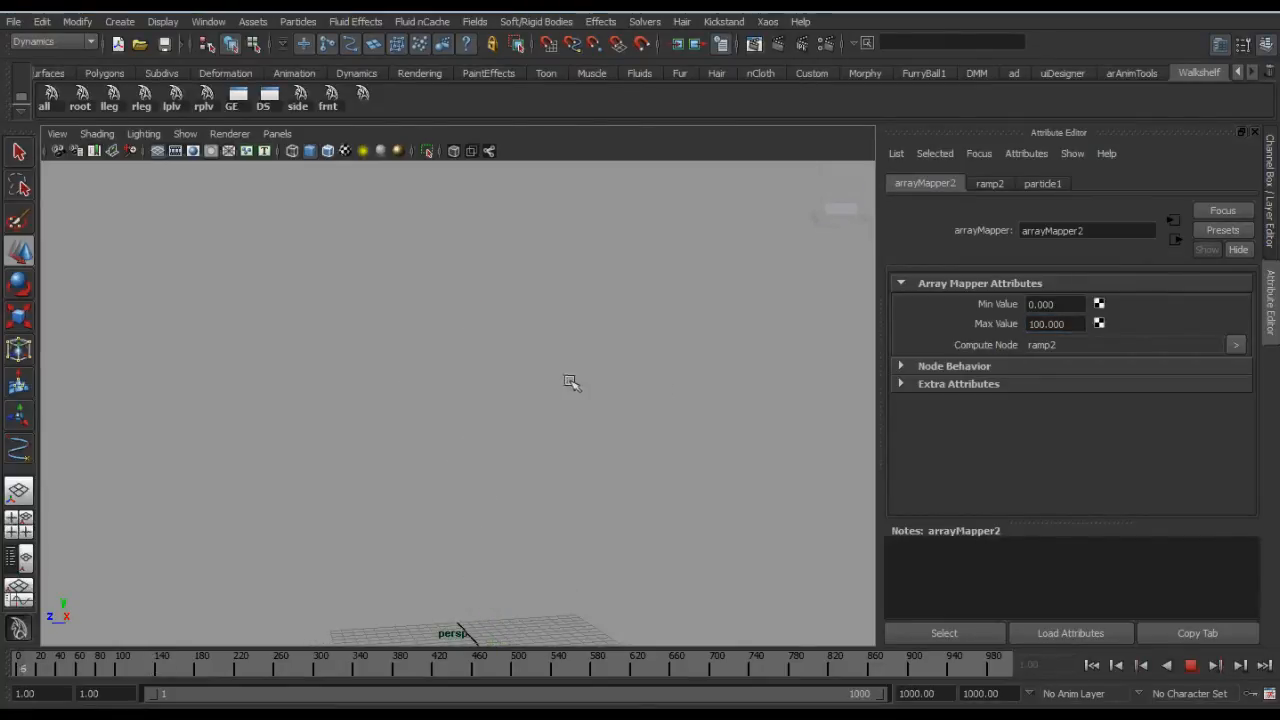
key(alt+v)
alt+middle_drag(604, 407, 572, 318)
click(588, 379)
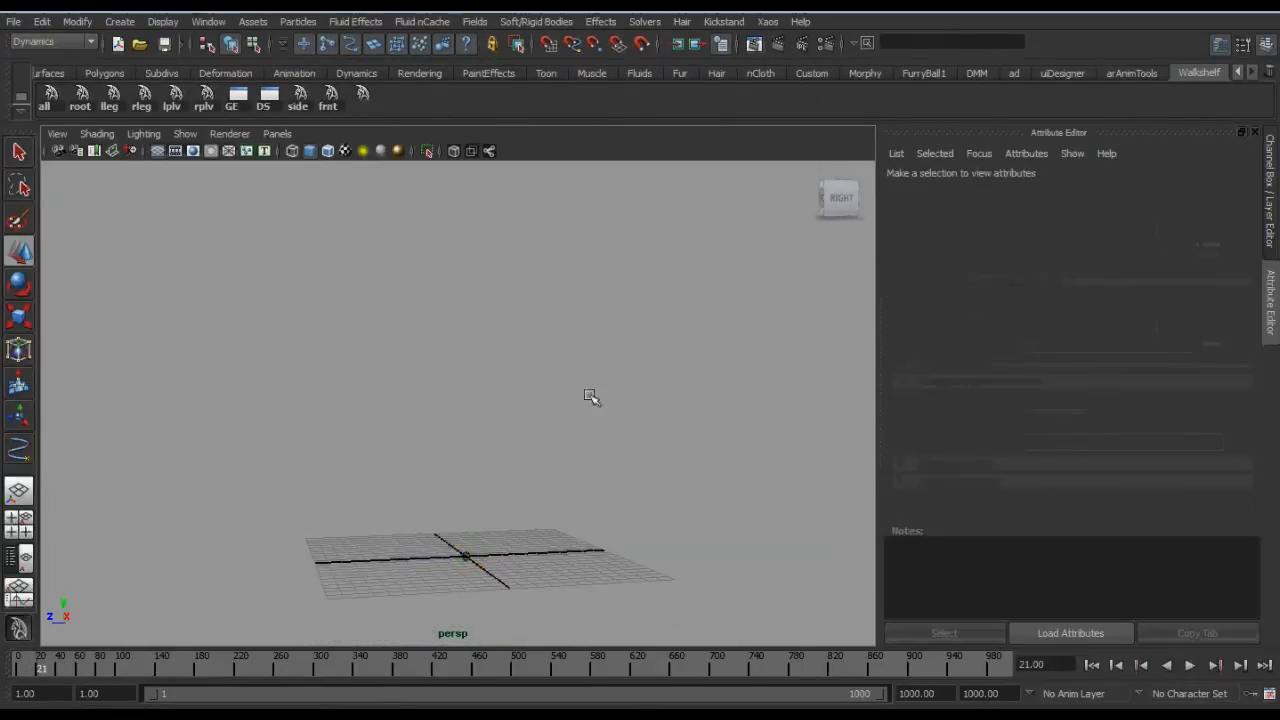
alt+drag(590, 392, 590, 400)
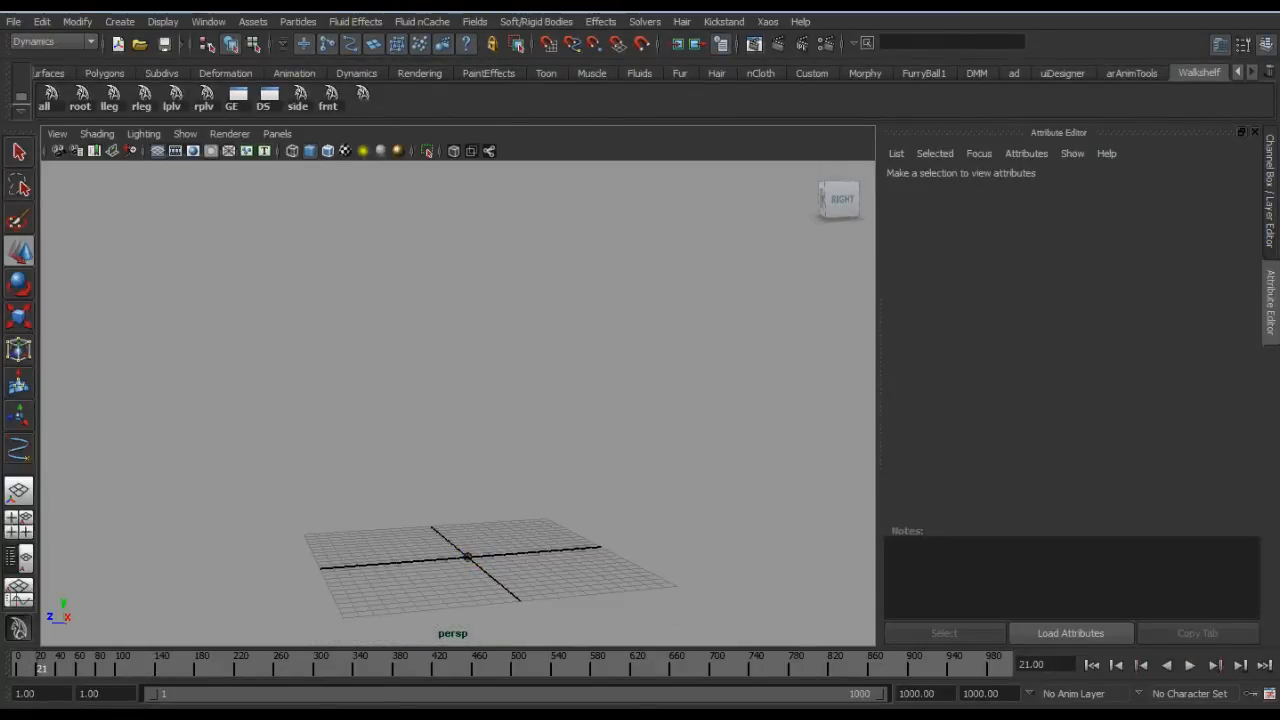
Step: Show the Channel Box, replay the simulation from the start, and inspect the emission around the upper sphere particles
click(1266, 232)
key(alt+shift+v)
key(alt+v)
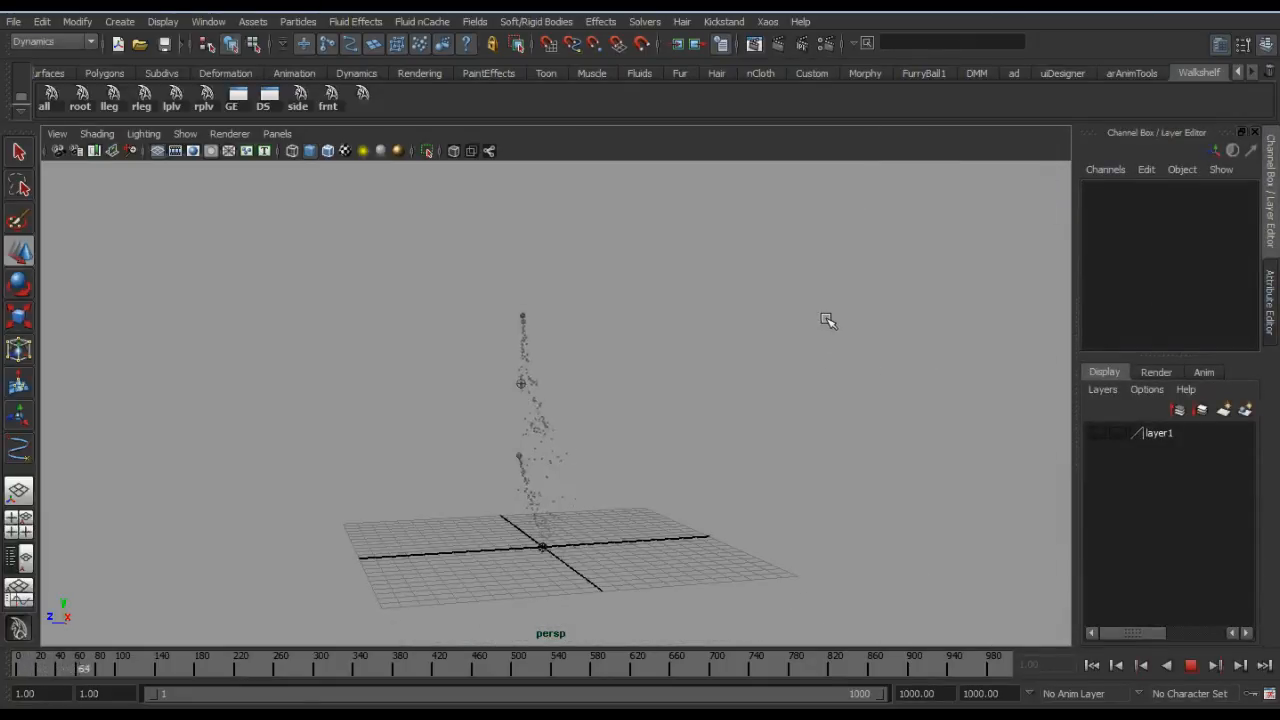
alt+middle_drag(829, 320, 817, 449)
key(alt+v)
key(alt+v)
key(alt+v)
alt+middle_drag(650, 328, 669, 380)
alt+right_drag(669, 380, 677, 420)
alt+right_drag(603, 269, 643, 316)
alt+middle_drag(655, 285, 665, 393)
drag(548, 258, 634, 294)
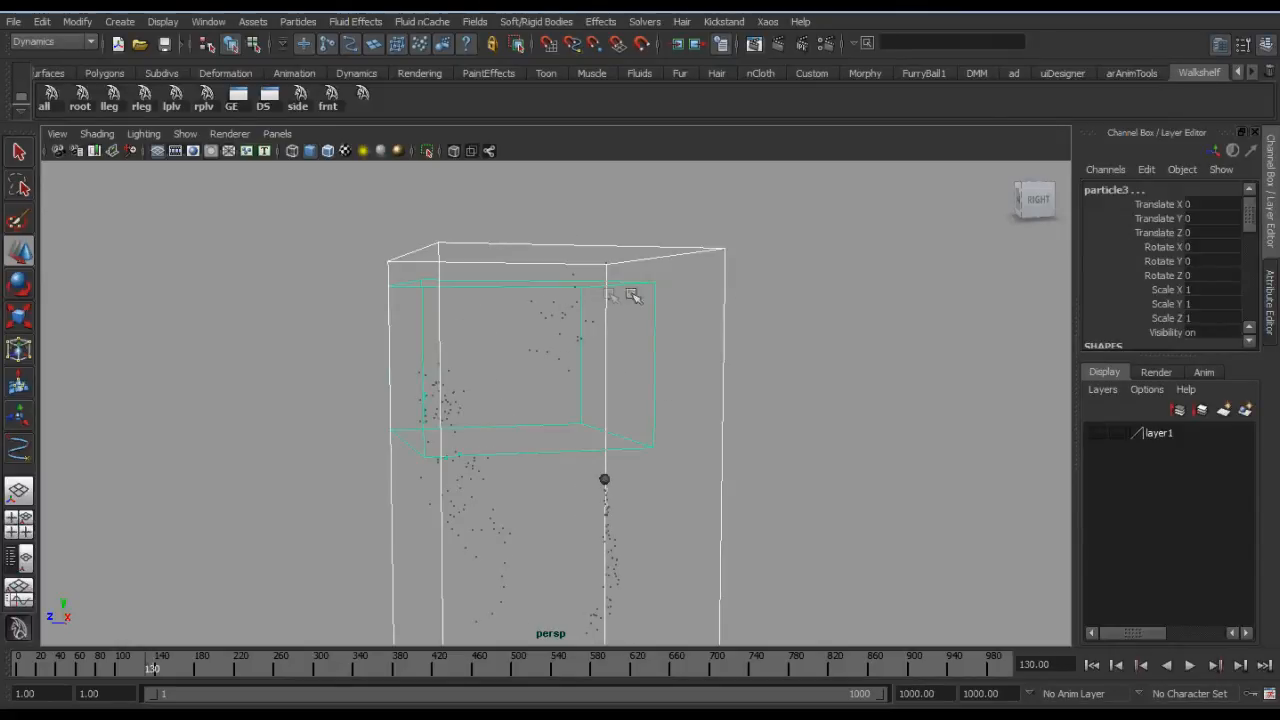
click(866, 287)
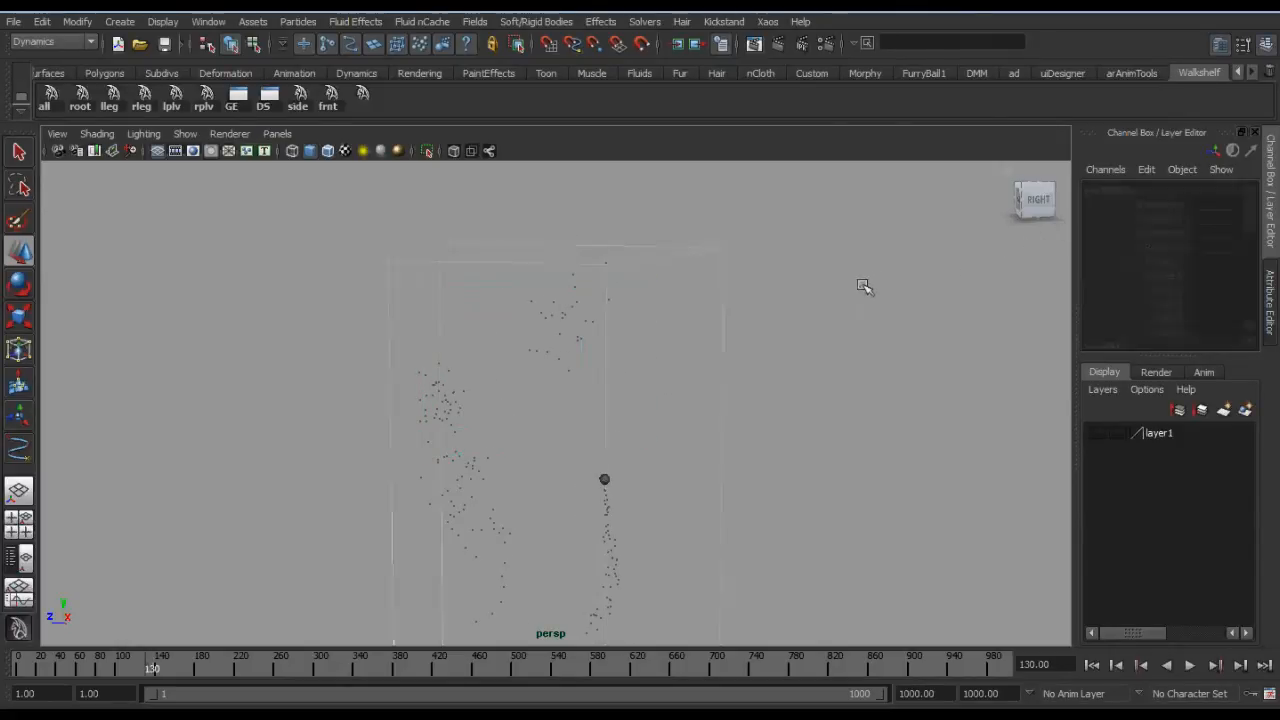
alt+drag(420, 512, 437, 567)
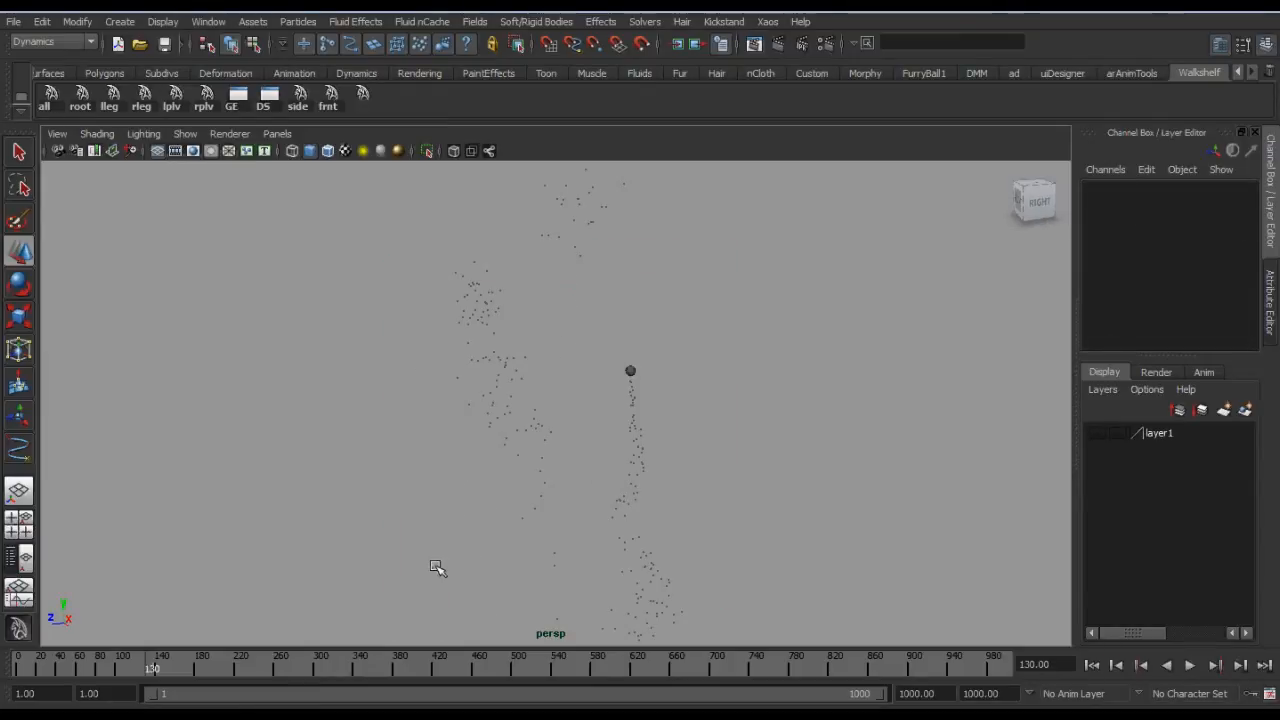
Step: Rewind to frame 1, select particle3 in the Outliner and show its particleShape3 attributes
key(alt+shift+v)
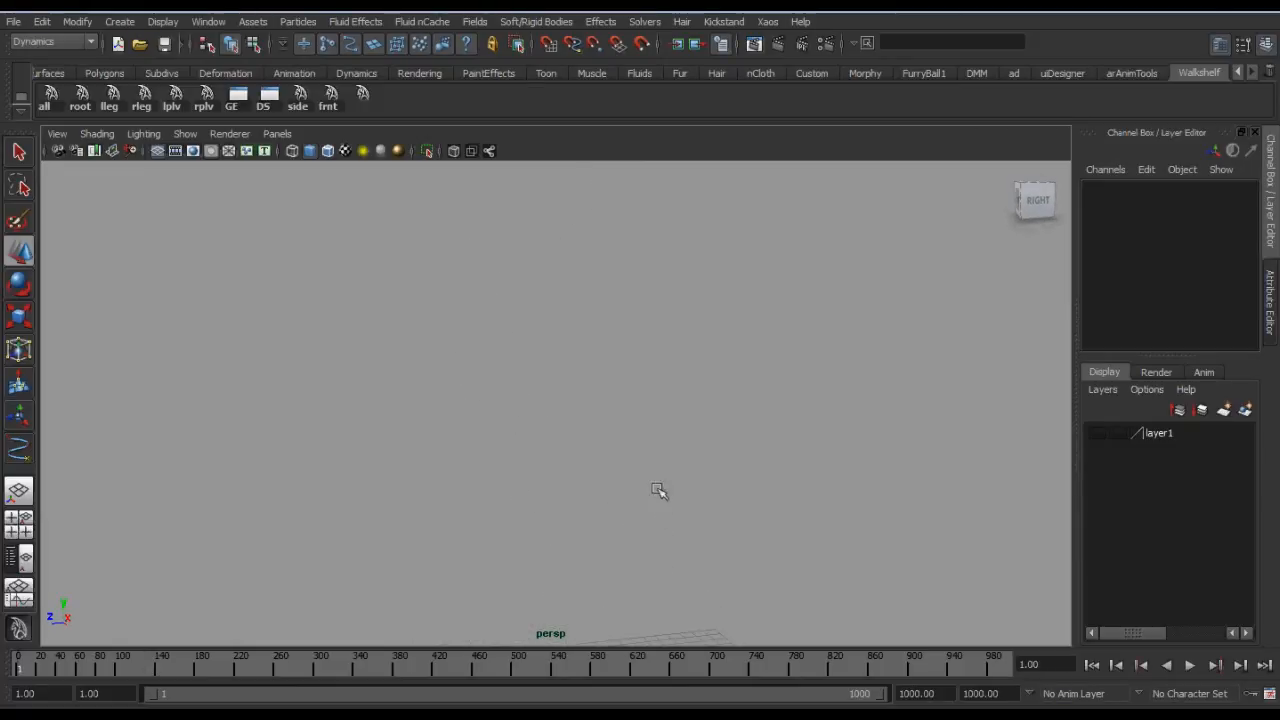
key(alt+o)
click(300, 479)
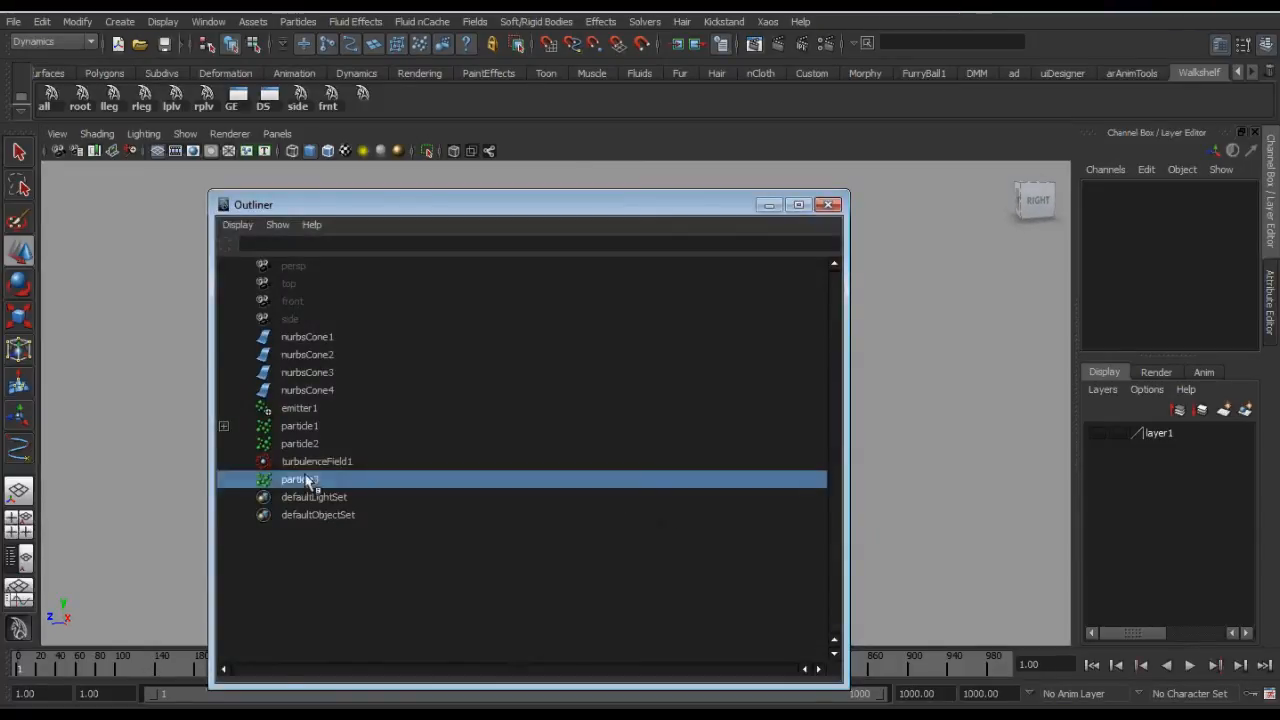
drag(463, 203, 583, 578)
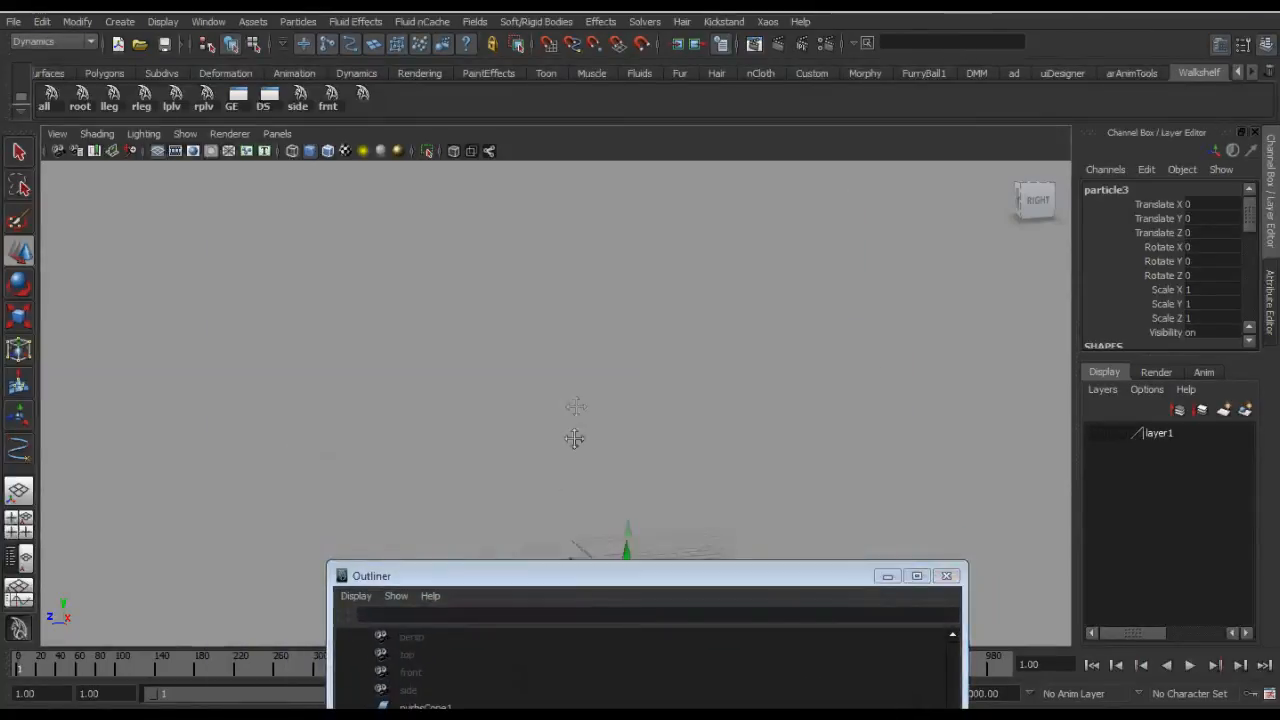
key(ctrl+a)
alt+drag(628, 434, 637, 405)
alt+middle_drag(637, 405, 623, 391)
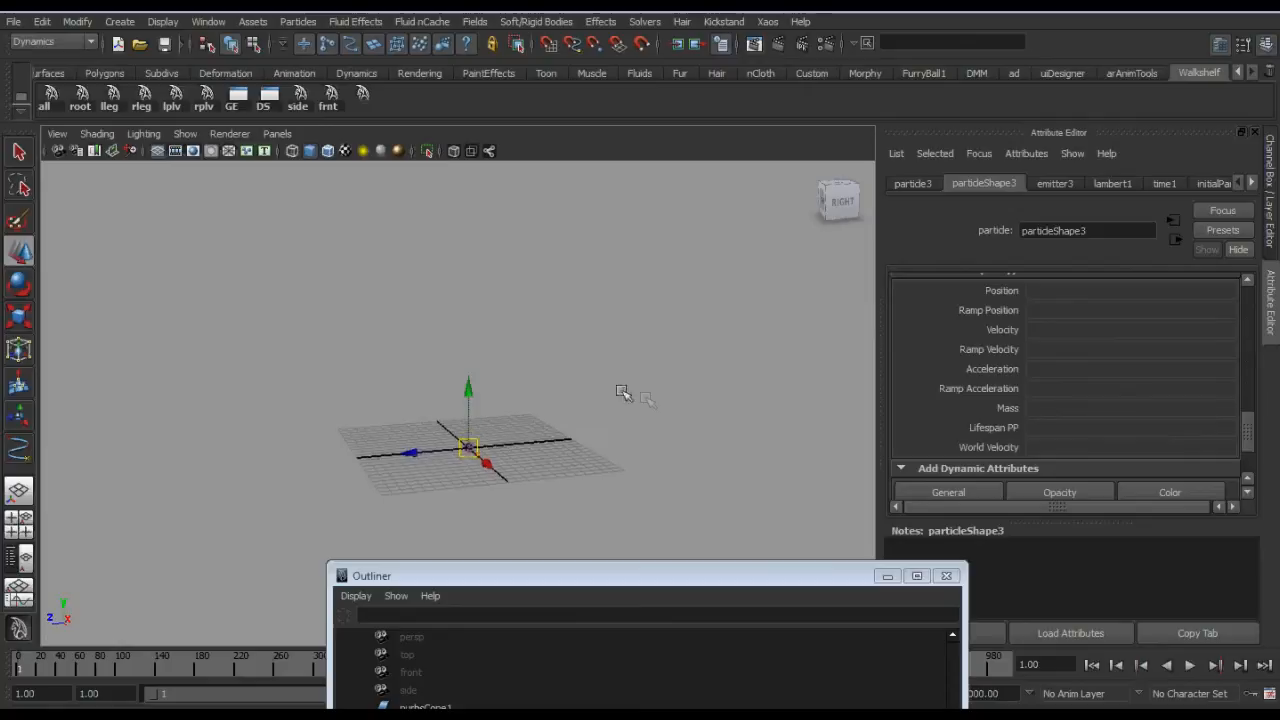
Step: Add a per-object color attribute to particleShape3 and set its Color Red to 1
click(1160, 492)
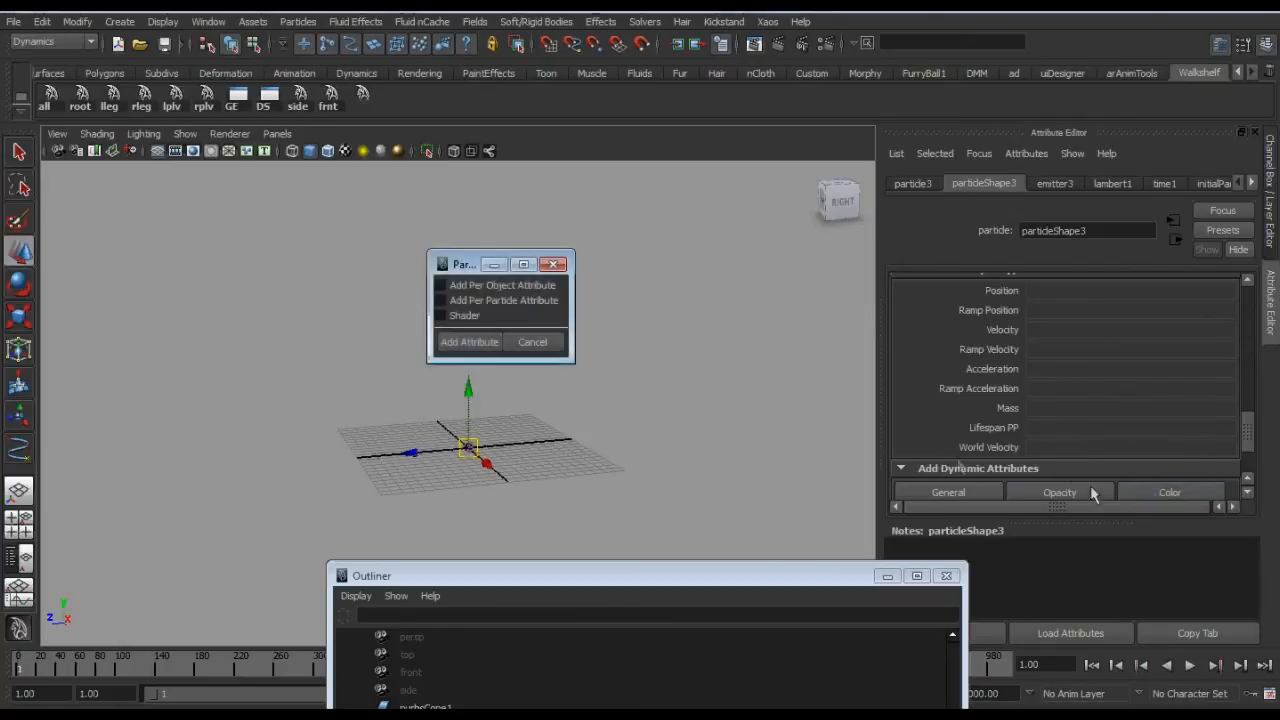
click(486, 299)
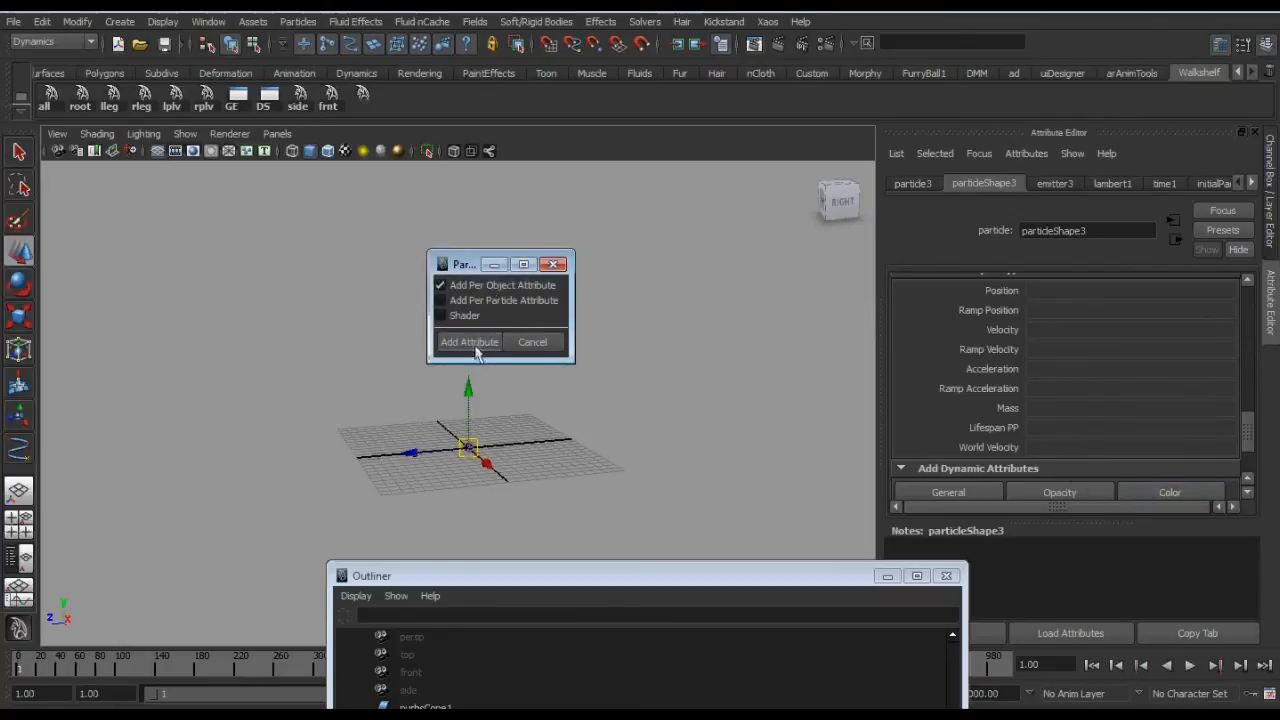
click(478, 342)
scroll(1008, 357, up, 3)
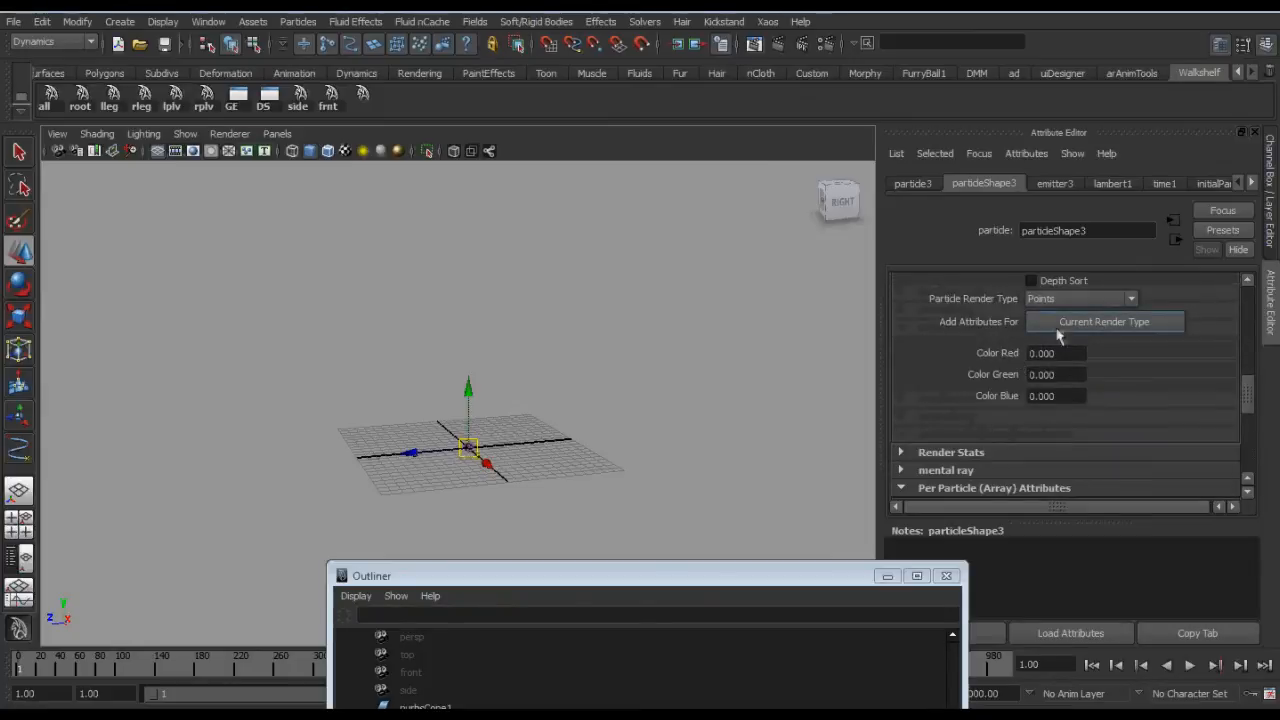
double_click(1045, 353)
text(1)
key(Return)
Step: Play the simulation and examine up close where the red particle3 points are emitted
alt+middle_drag(546, 416, 575, 447)
key(alt+v)
alt+right_drag(554, 437, 606, 482)
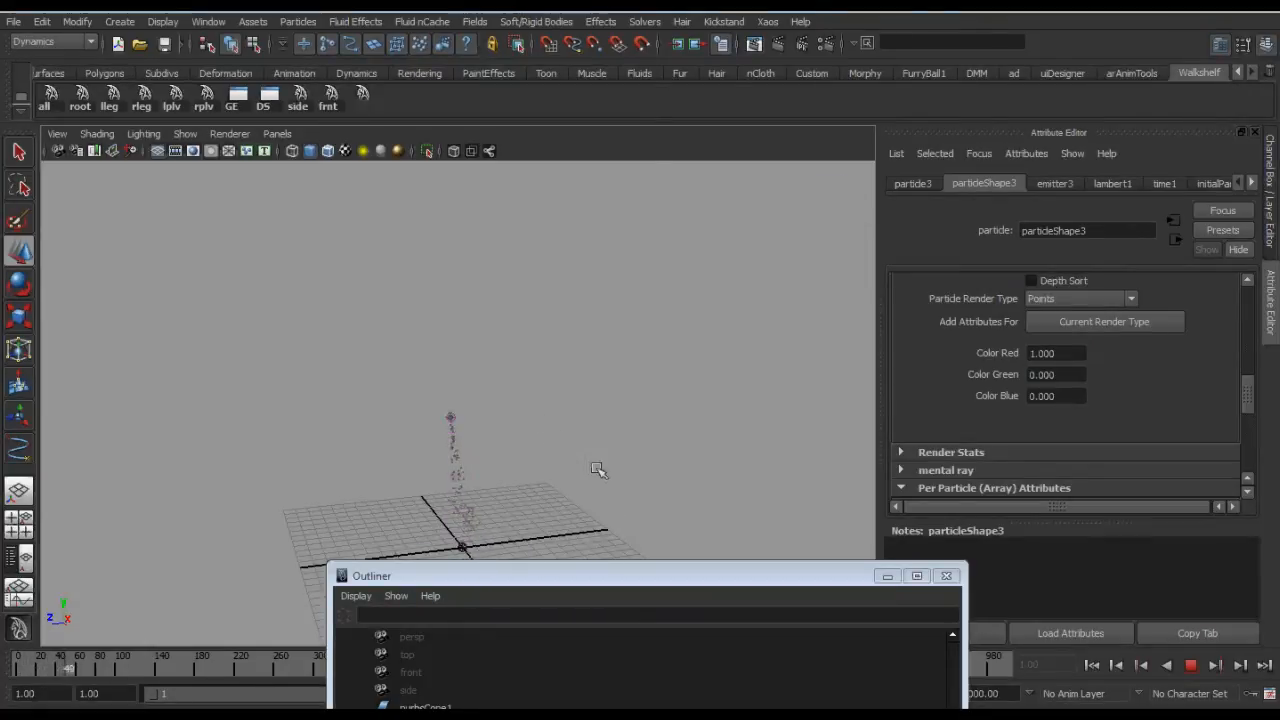
alt+middle_drag(568, 404, 588, 448)
key(alt+v)
key(alt+v)
key(alt+v)
alt+right_drag(464, 260, 526, 369)
alt+middle_drag(530, 329, 534, 380)
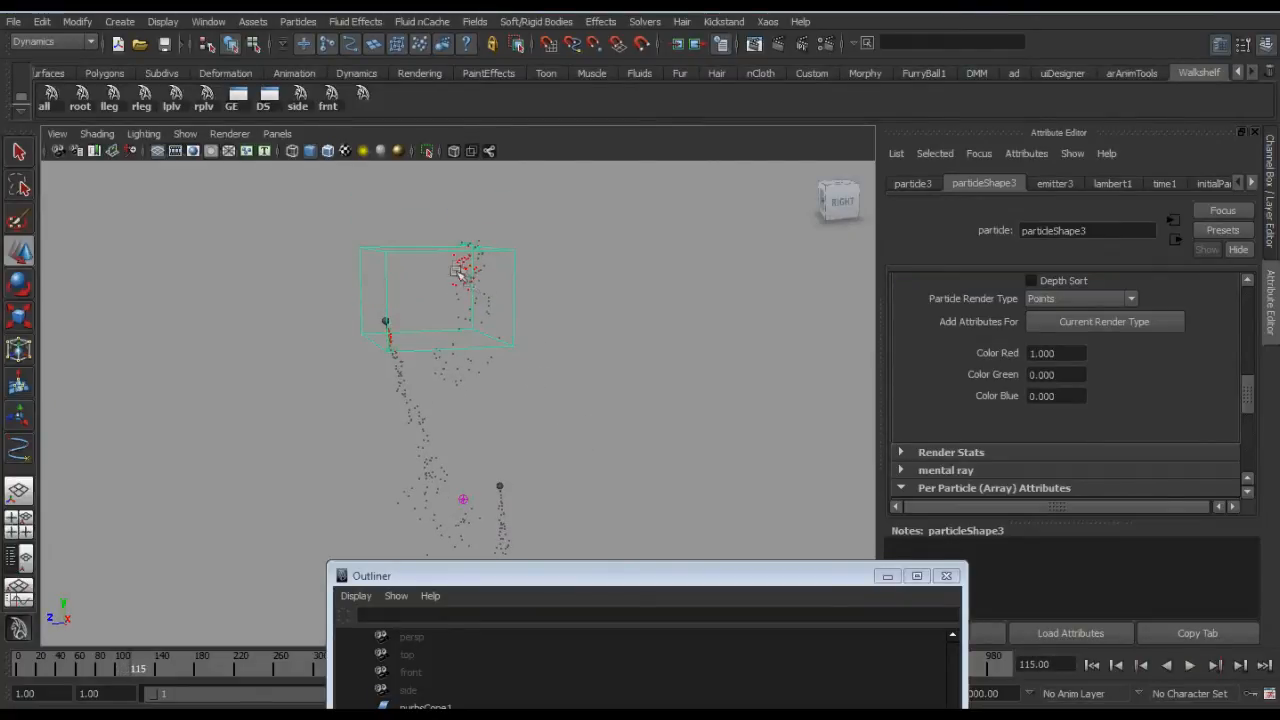
alt+drag(483, 297, 552, 370)
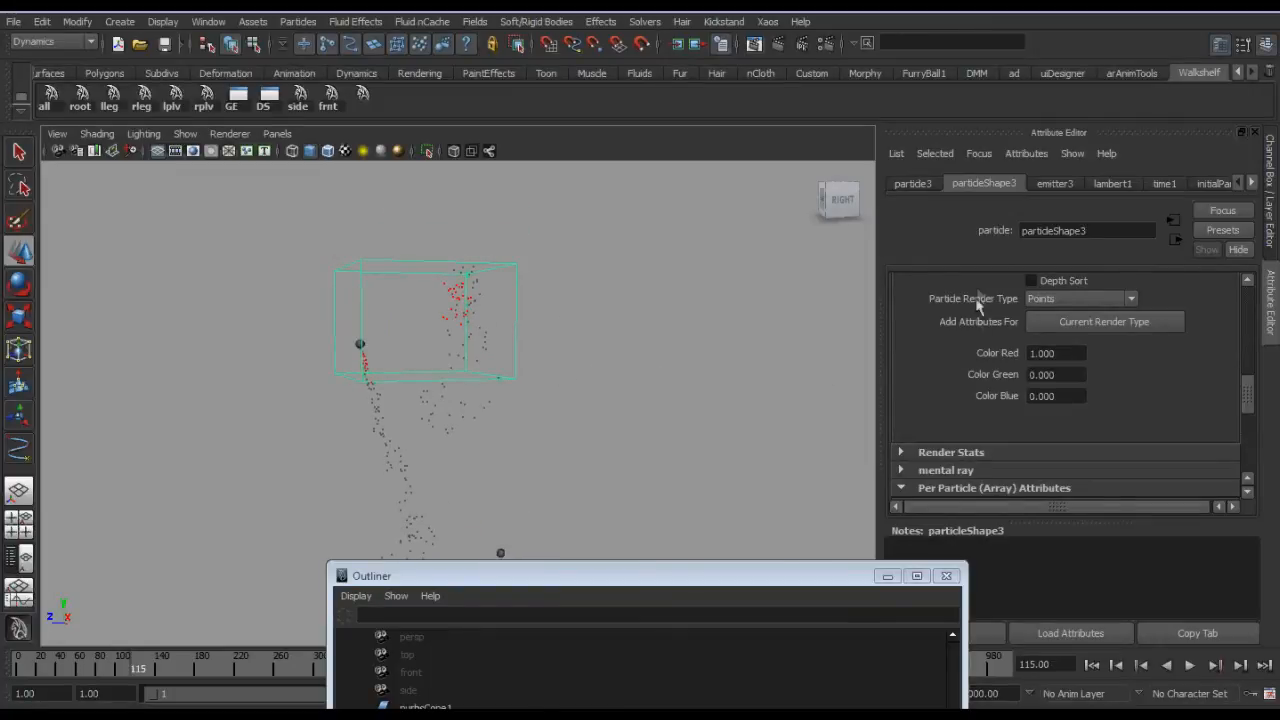
scroll(984, 358, down, 2)
scroll(984, 358, up, 2)
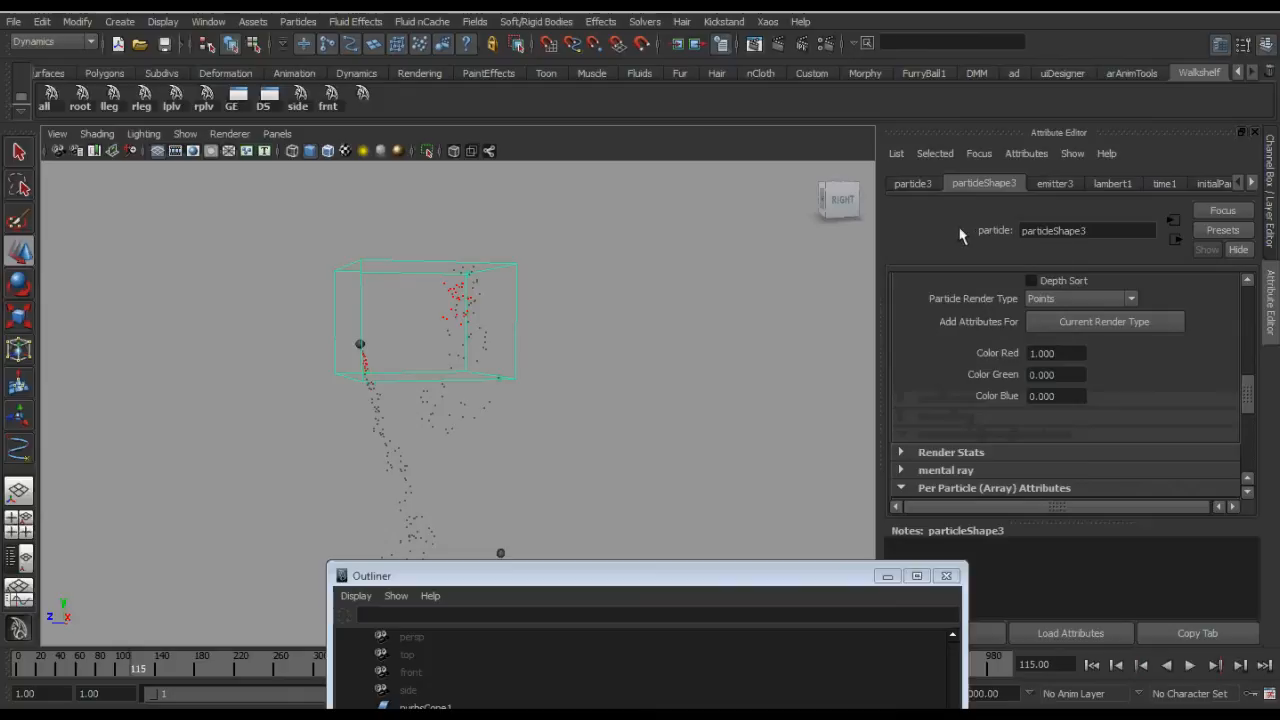
Step: Select particle1, edit the Emitter 3Rate PP ramp, and move its white and black entries tightly against the top
drag(623, 583, 621, 436)
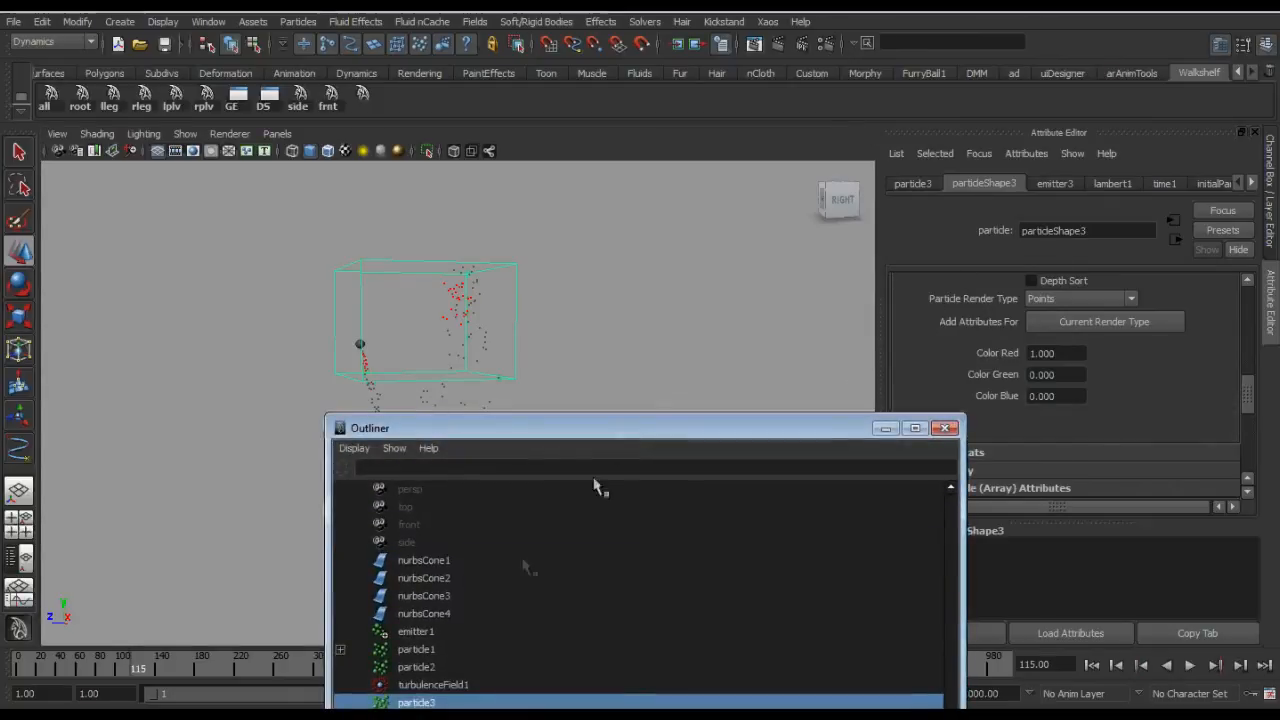
click(445, 648)
drag(760, 430, 796, 590)
scroll(1034, 410, down, 4)
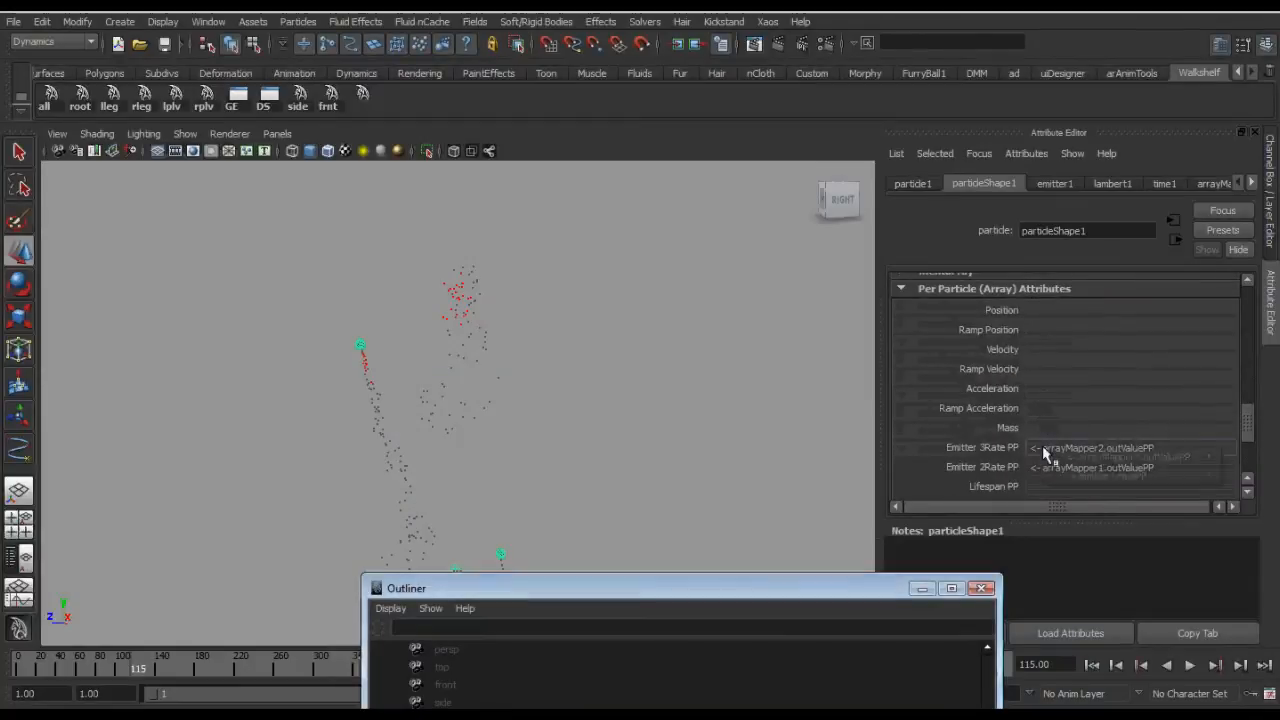
right_click(1043, 448)
click(1023, 460)
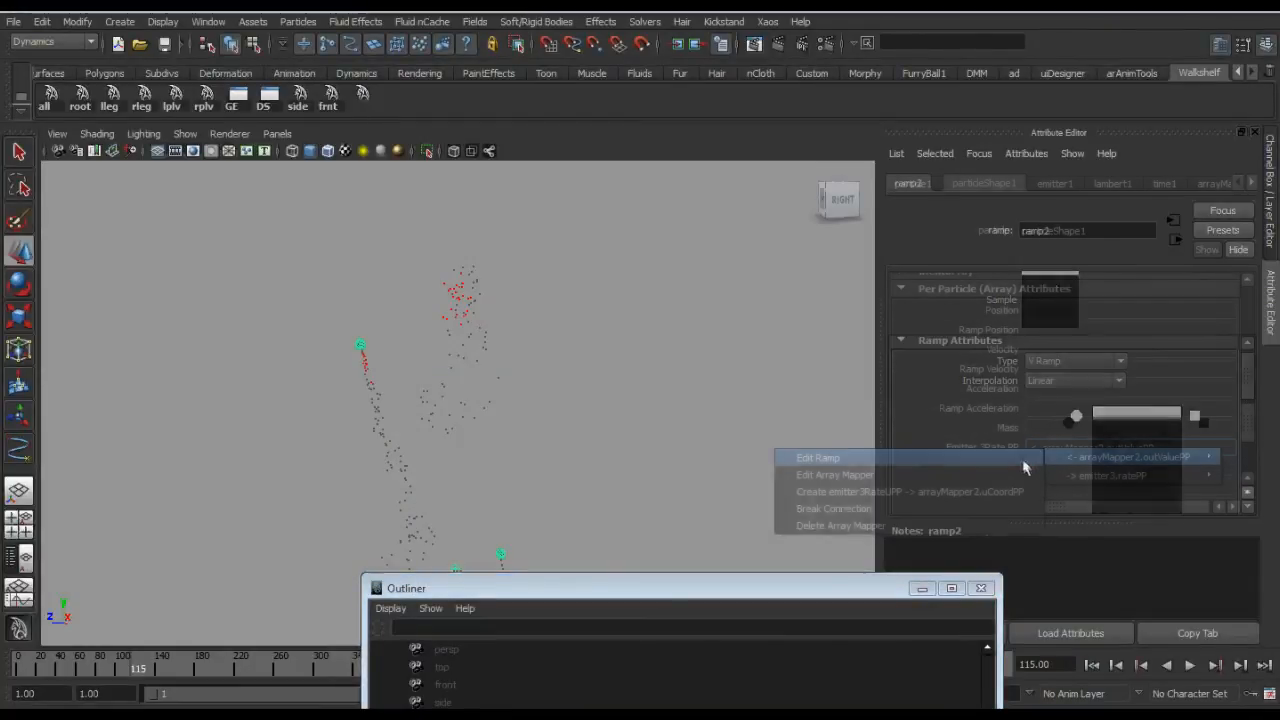
drag(1074, 419, 1077, 416)
click(1074, 425)
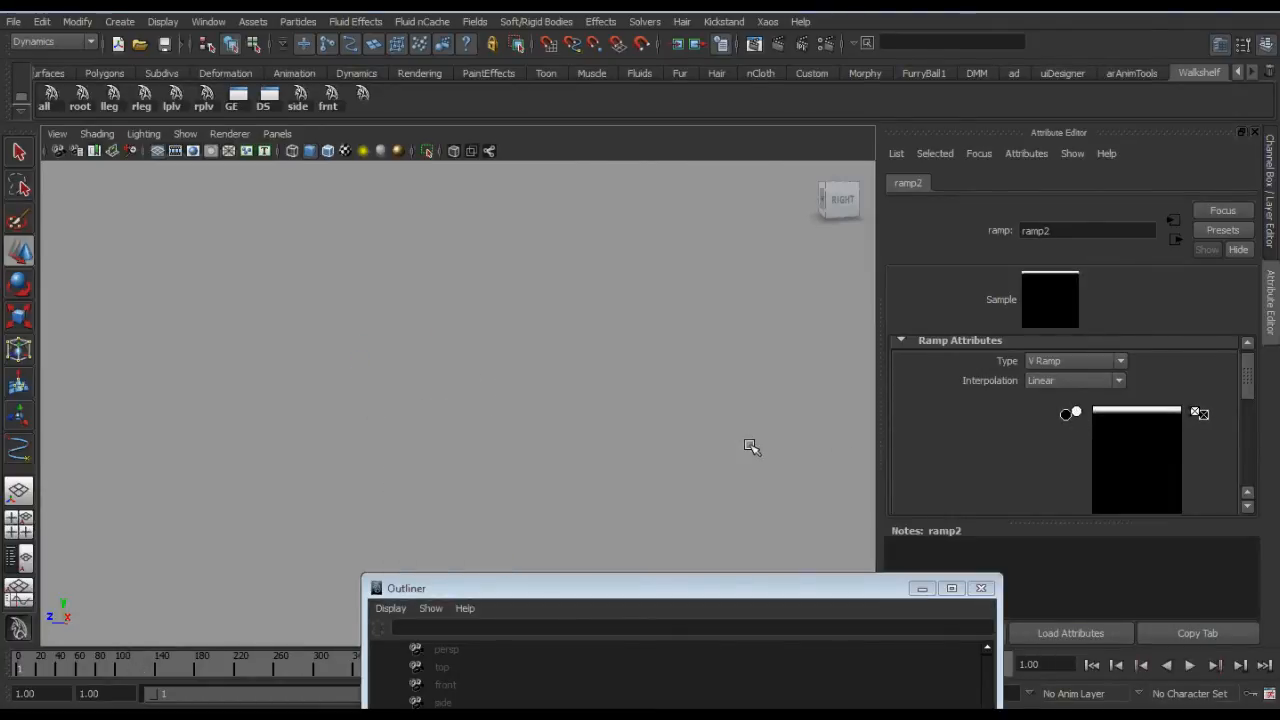
Step: Replay the simulation with the tightened ramp and examine the red emission near the end of the trails
key(alt+v)
key(alt+v)
alt+right_drag(738, 388, 389, 446)
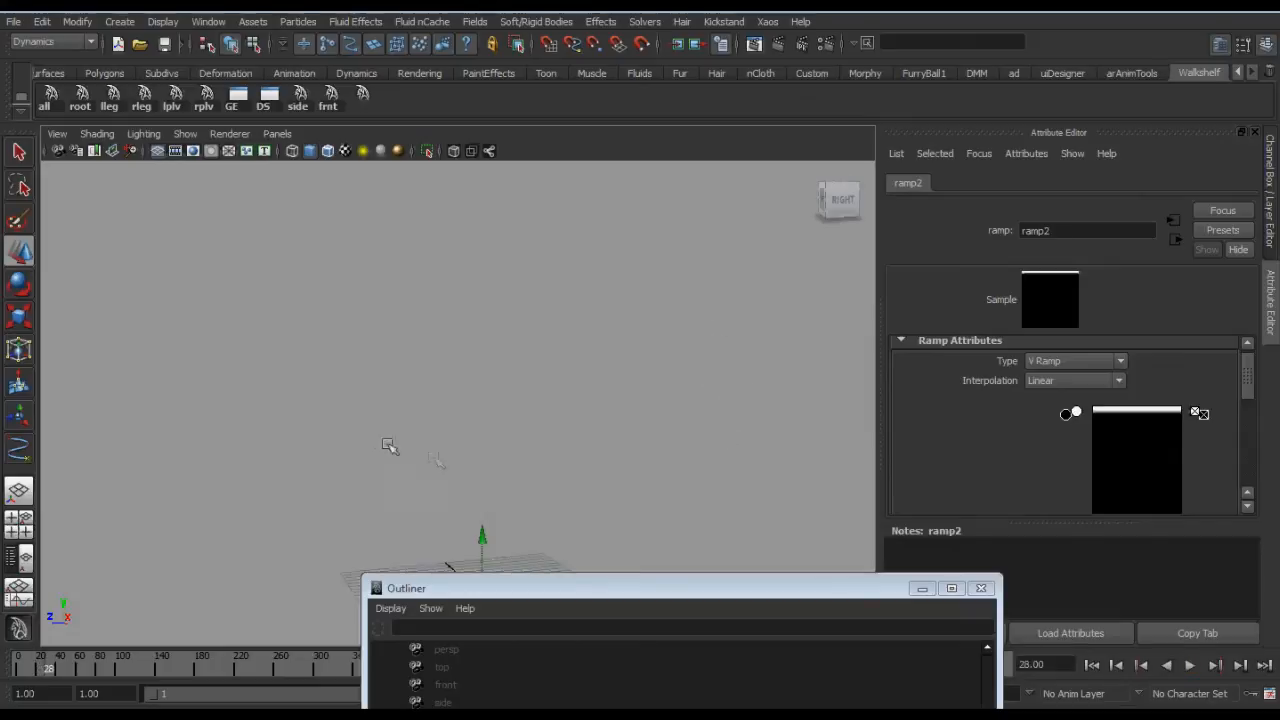
alt+middle_drag(436, 460, 449, 383)
key(alt+v)
alt+middle_drag(635, 348, 668, 456)
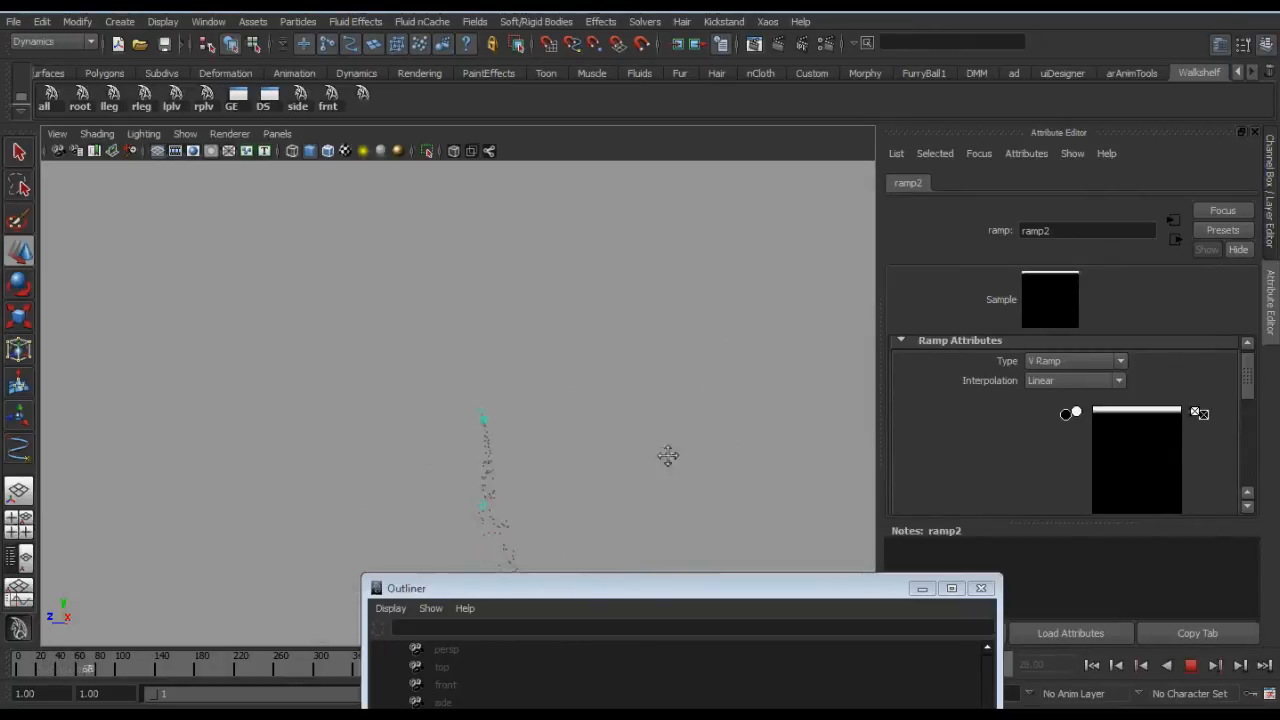
key(alt+v)
alt+middle_drag(604, 384, 619, 424)
alt+right_drag(566, 363, 596, 386)
alt+middle_drag(578, 362, 578, 398)
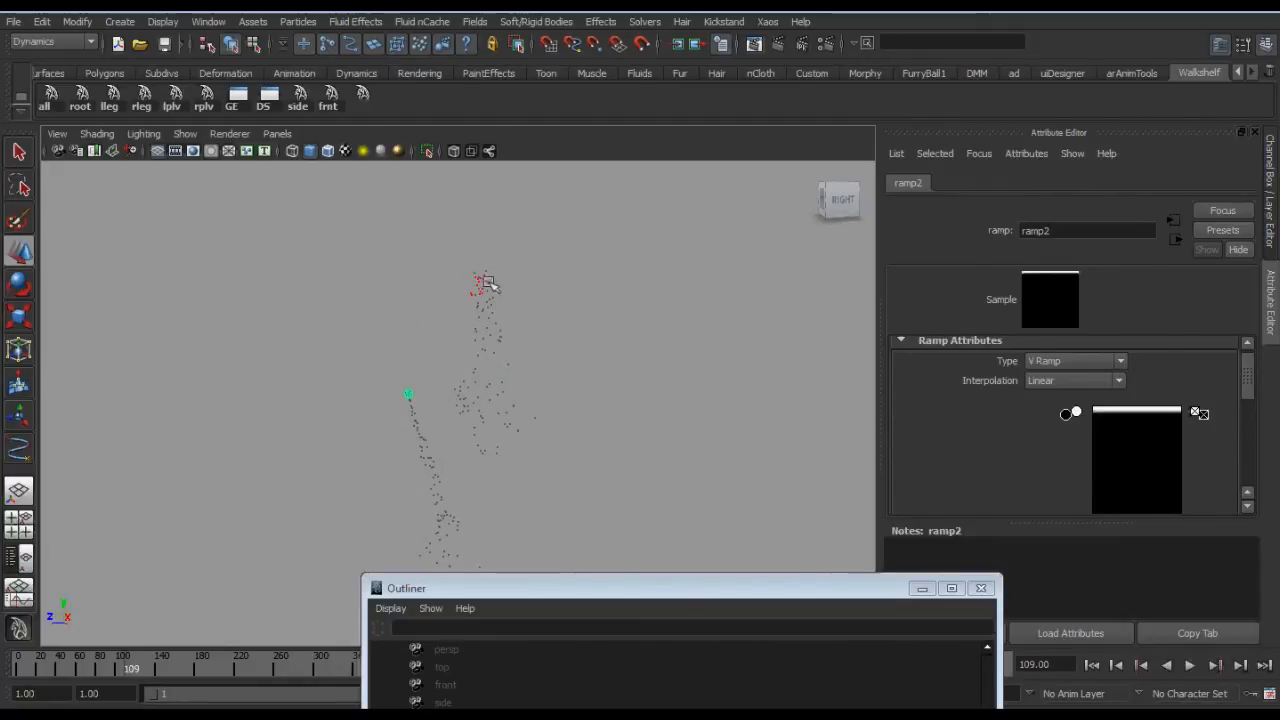
alt+right_drag(517, 302, 531, 330)
alt+middle_drag(537, 331, 528, 350)
alt+right_drag(477, 327, 535, 366)
alt+middle_drag(530, 344, 514, 389)
Step: Select the particle2 trail and set particleShape2's Lifespan to 1
click(478, 352)
scroll(1073, 360, up, 2)
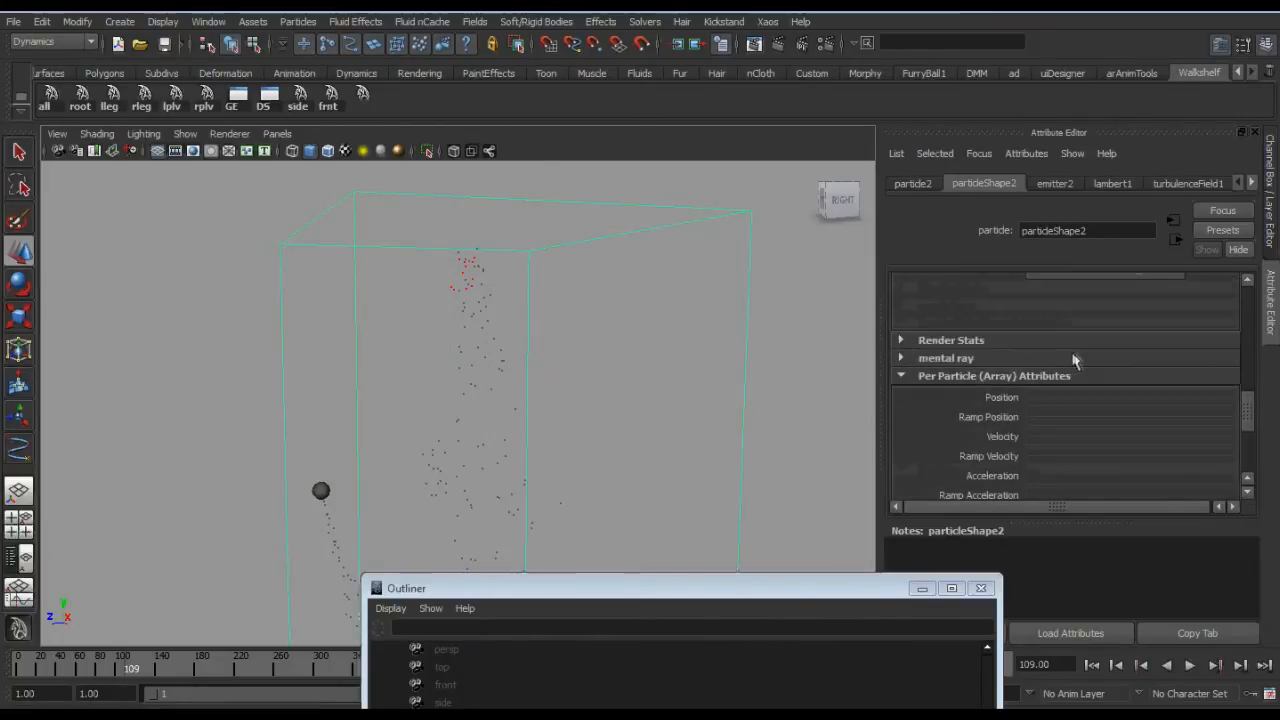
scroll(1090, 355, up, 4)
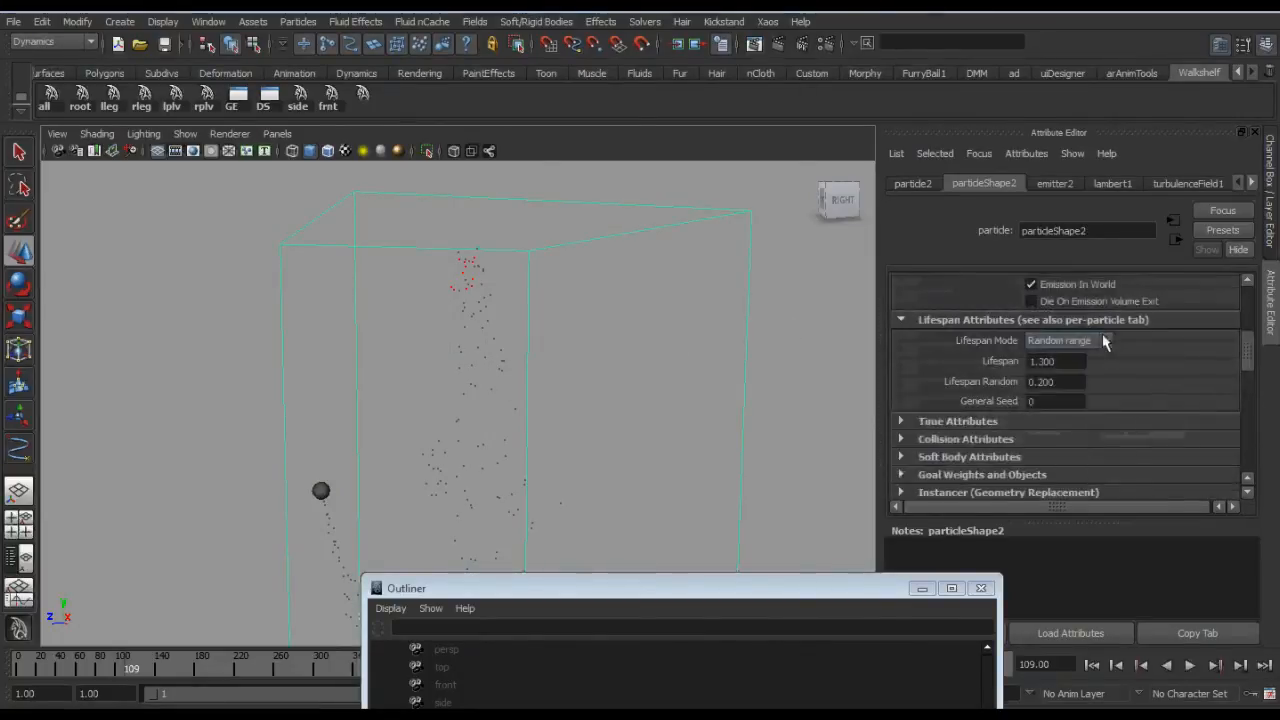
drag(1068, 360, 1002, 367)
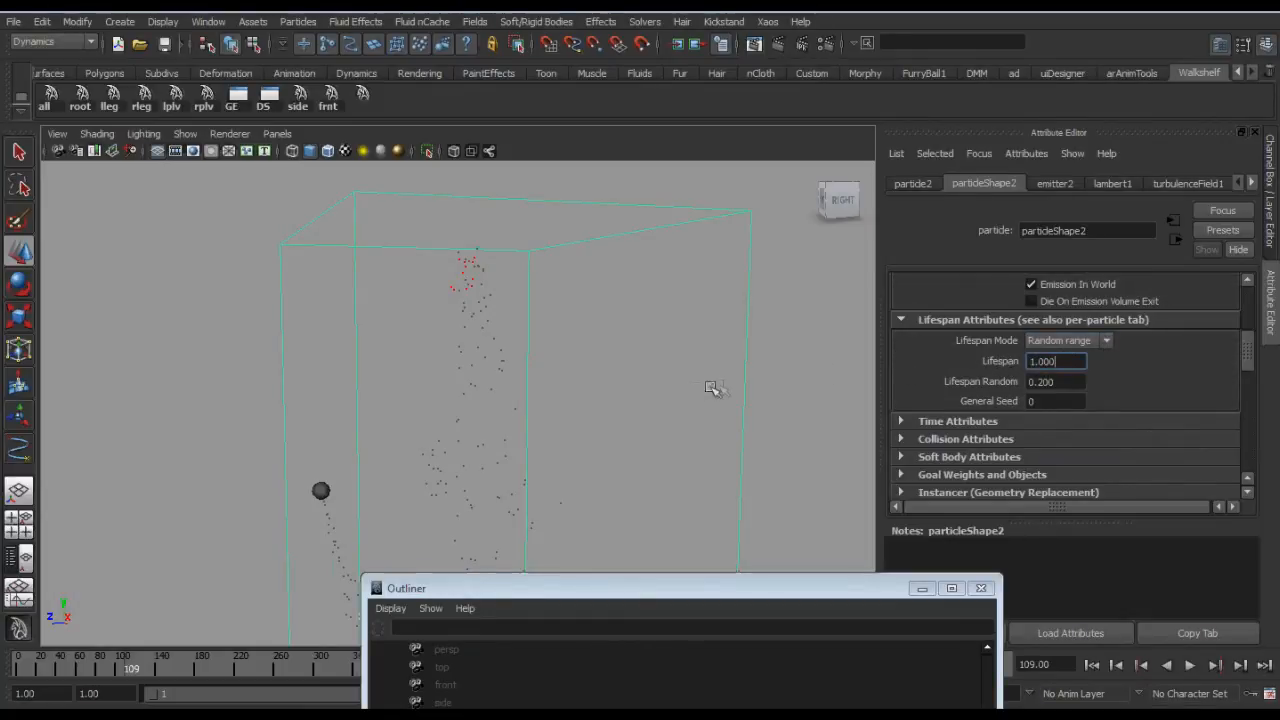
Step: Replay the simulation from the start and check the shortened trails together with the red particles
alt+right_drag(714, 390, 424, 394)
alt+middle_drag(400, 350, 354, 296)
key(alt+shift+v)
key(alt+v)
alt+right_drag(603, 360, 326, 374)
alt+middle_drag(369, 377, 347, 268)
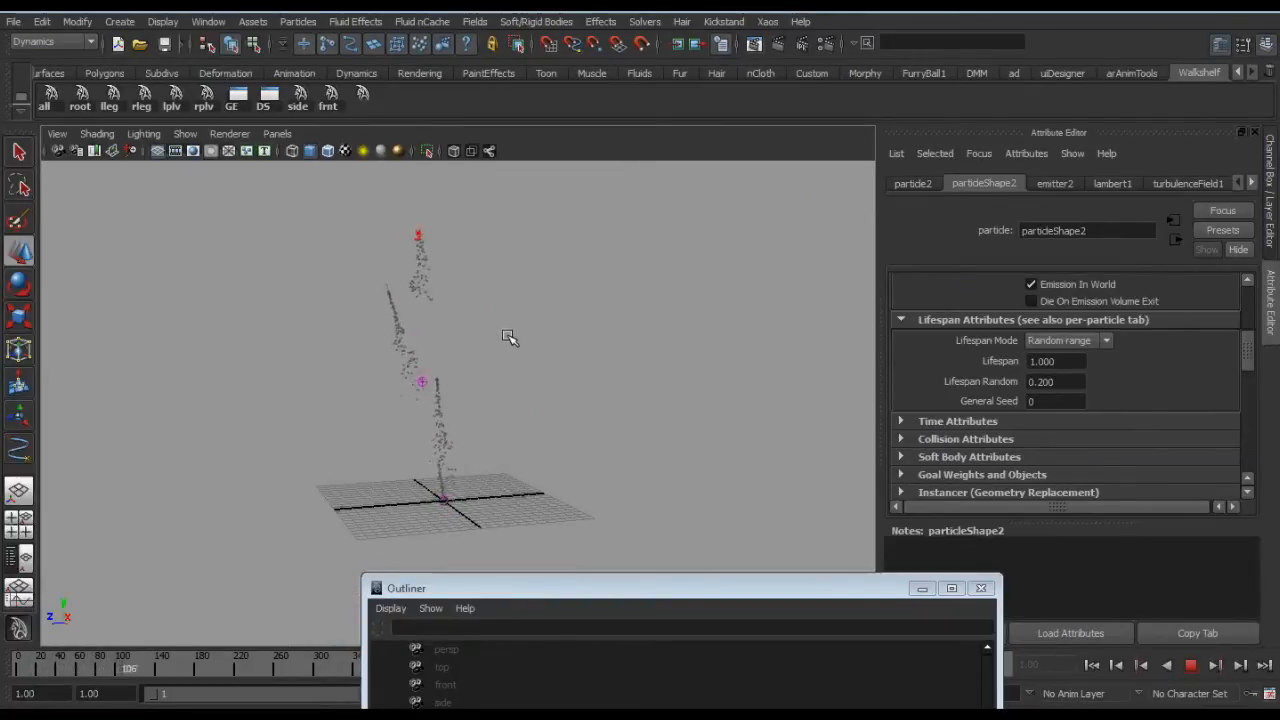
key(alt+v)
alt+middle_drag(466, 286, 490, 372)
alt+right_drag(490, 372, 489, 310)
alt+middle_drag(489, 310, 494, 358)
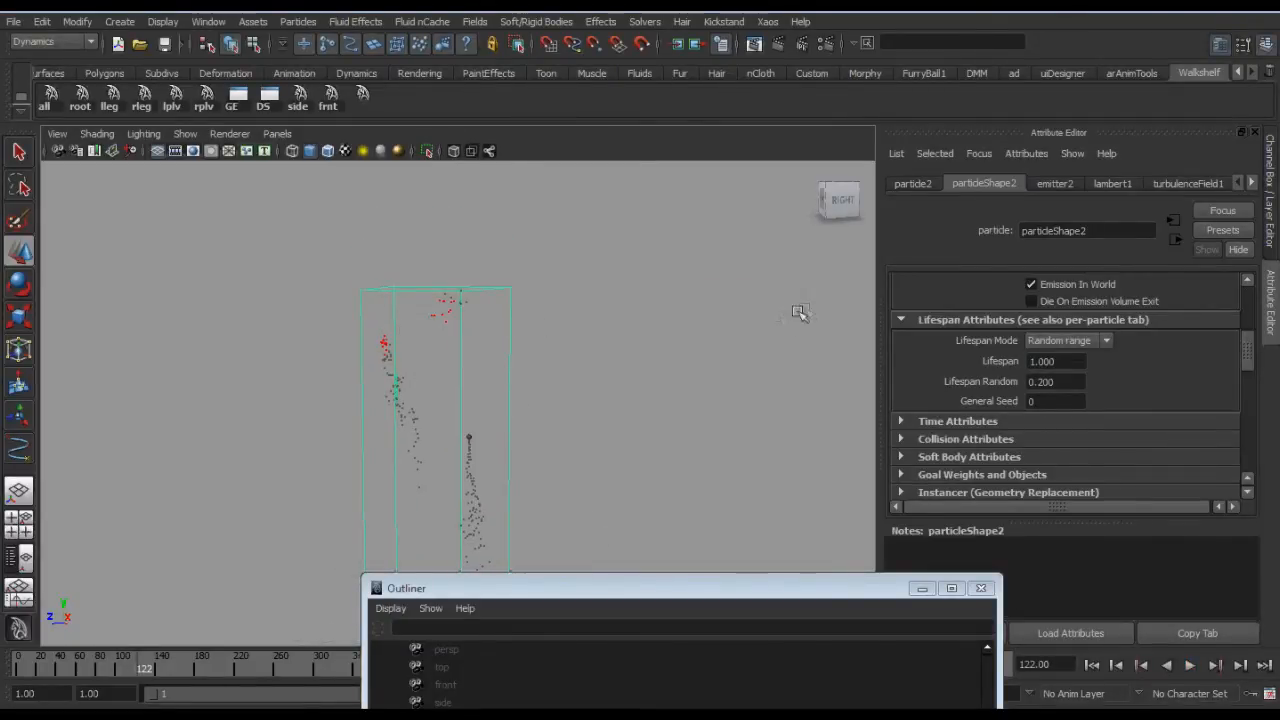
Step: Select particle3 and set its Lifespan Mode to Random range with Lifespan 1.3 and Lifespan Random 0.2
drag(729, 590, 805, 276)
click(530, 549)
drag(697, 281, 719, 571)
scroll(1078, 374, up, 1)
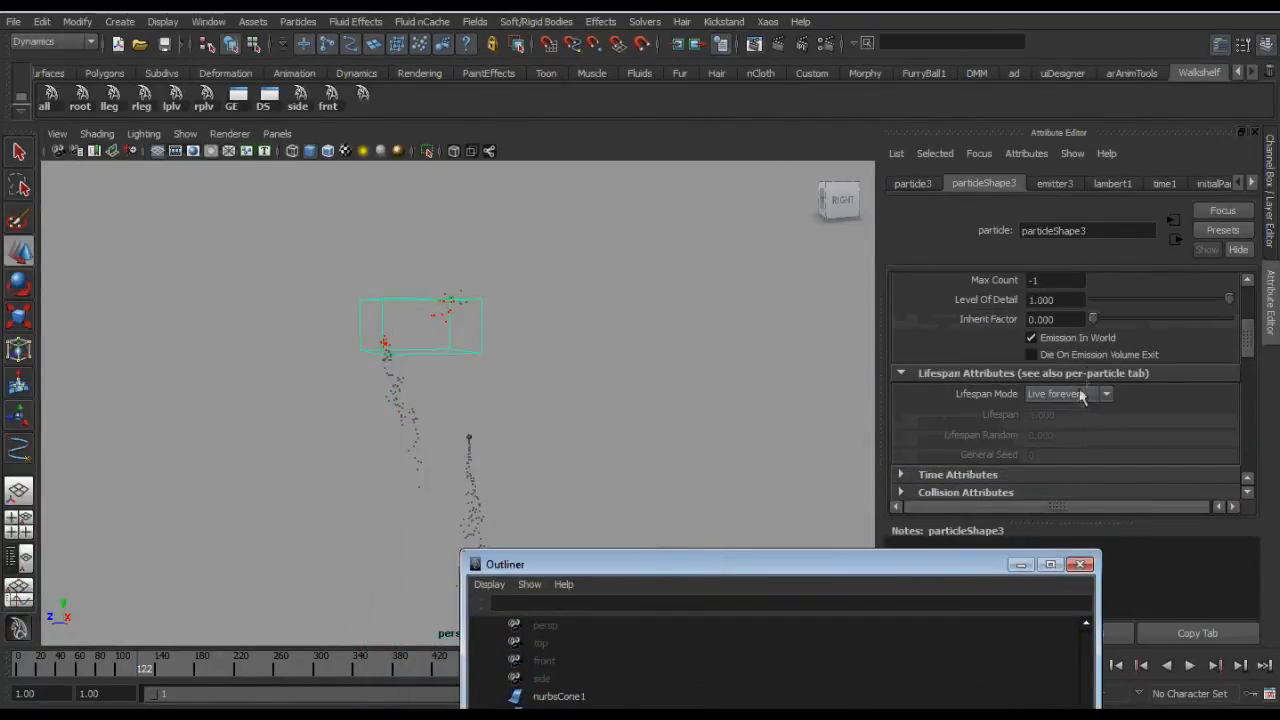
click(1080, 397)
click(1062, 434)
double_click(1062, 414)
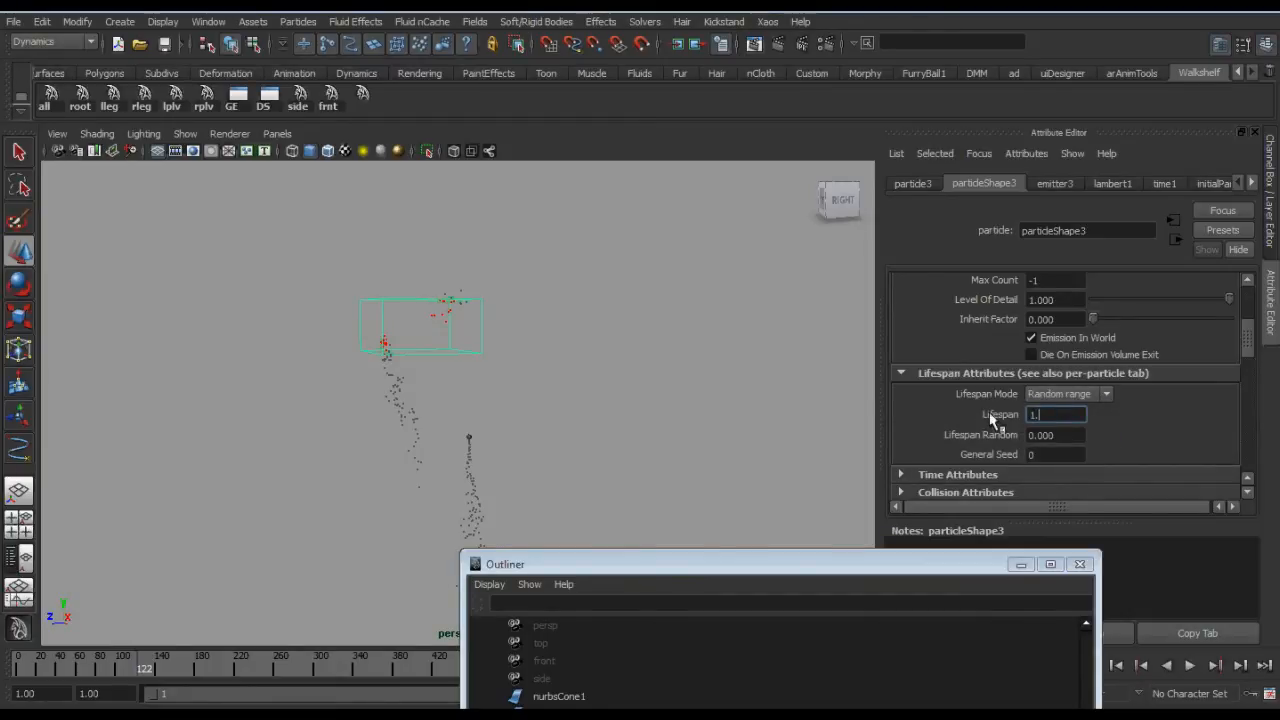
text(1.3)
key(Tab)
text(0.2)
key(Return)
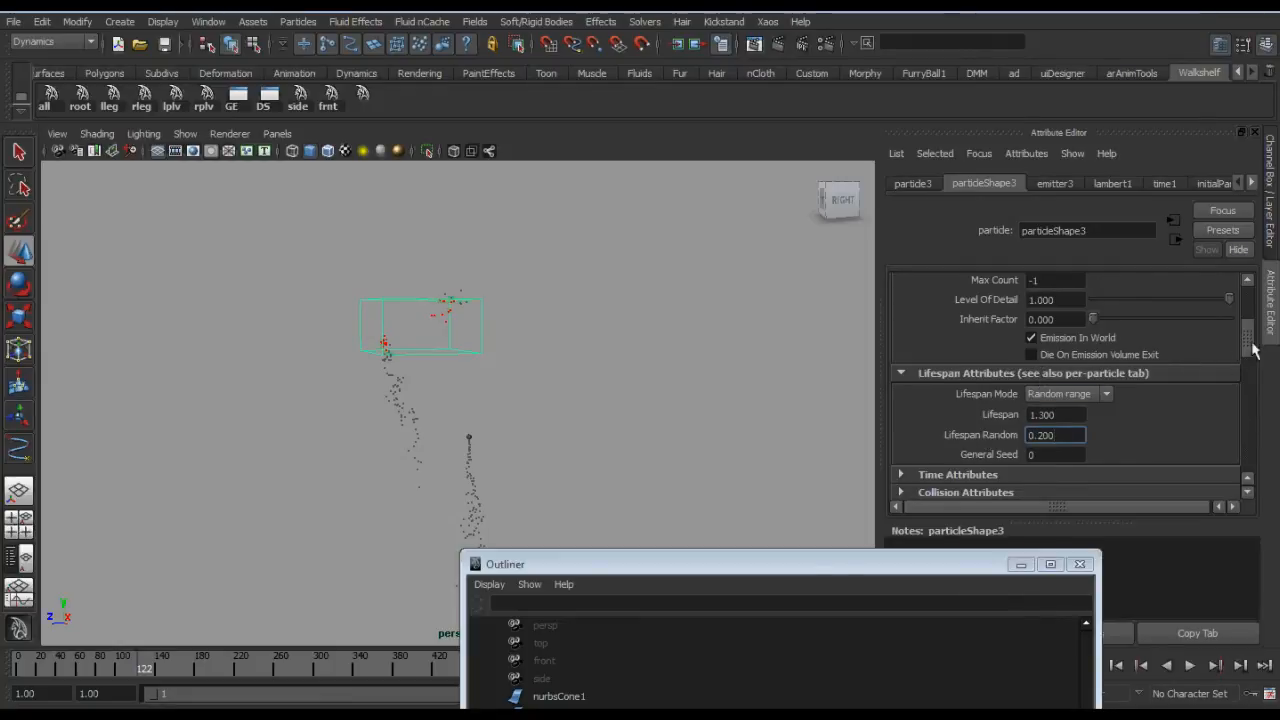
Step: Raise emitter3's emission Speed and set its Rate to 200 particles per second
drag(1254, 346, 1248, 313)
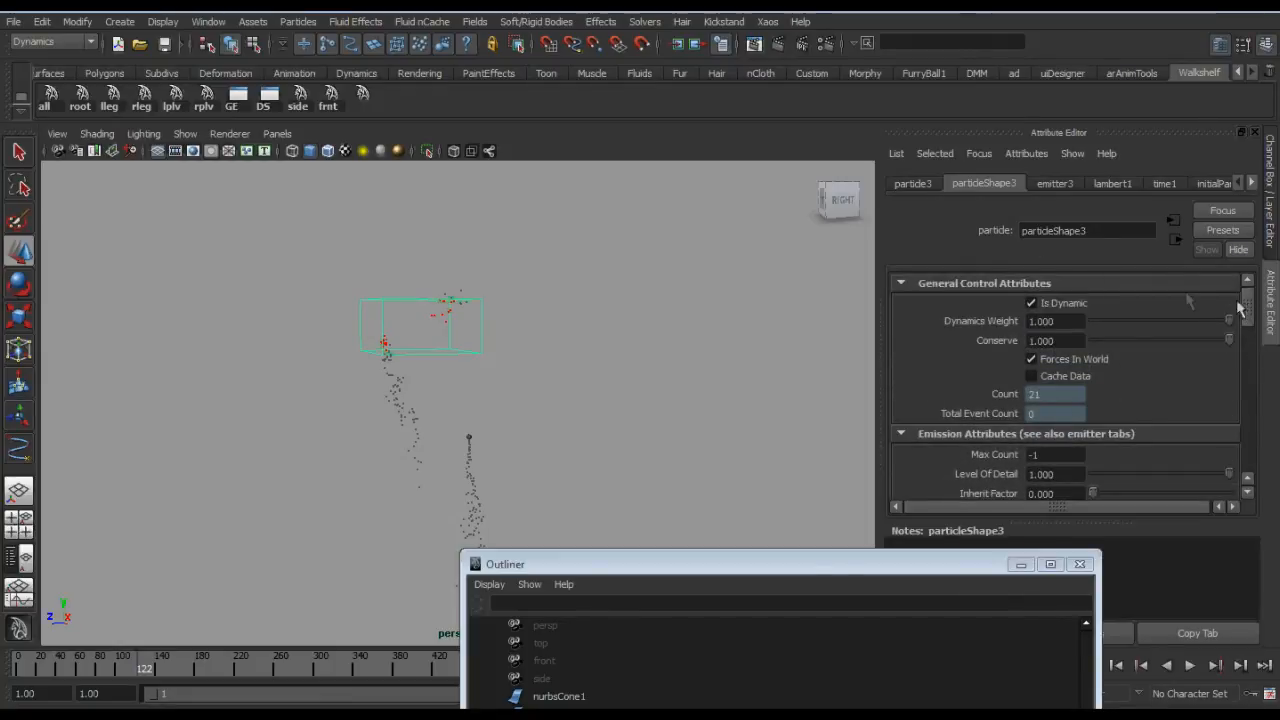
click(1057, 184)
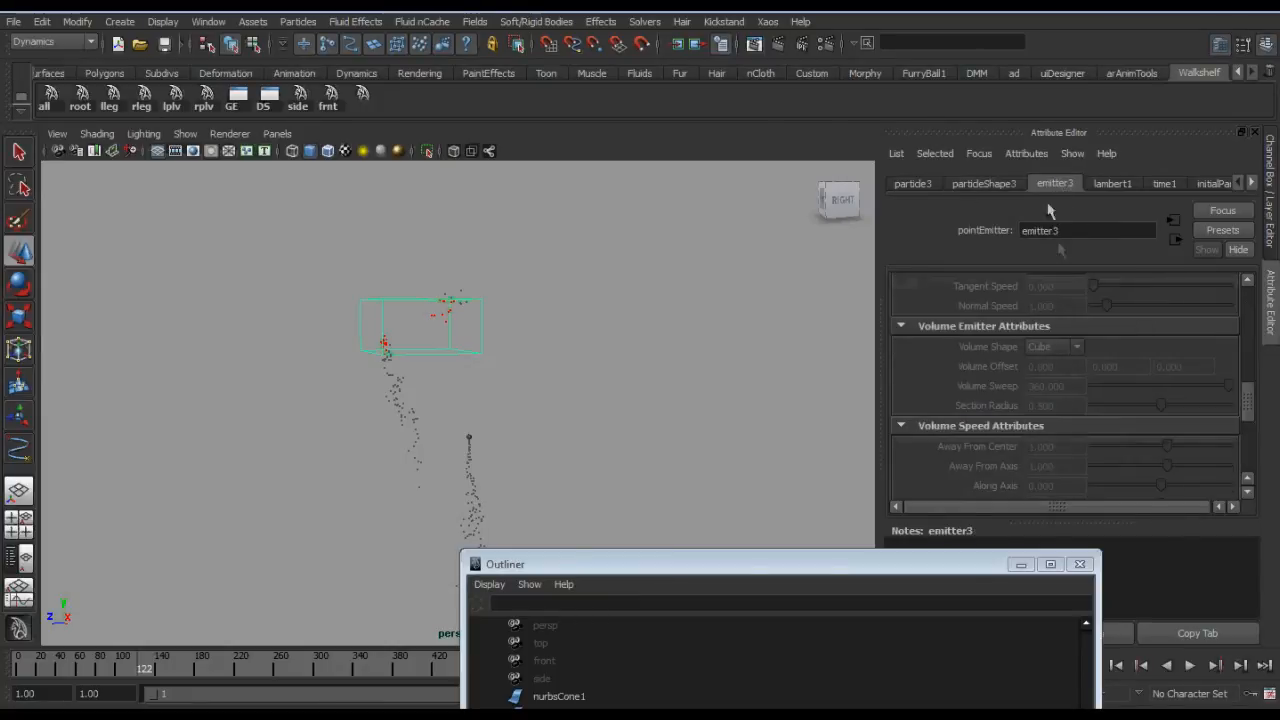
scroll(1135, 345, up, 2)
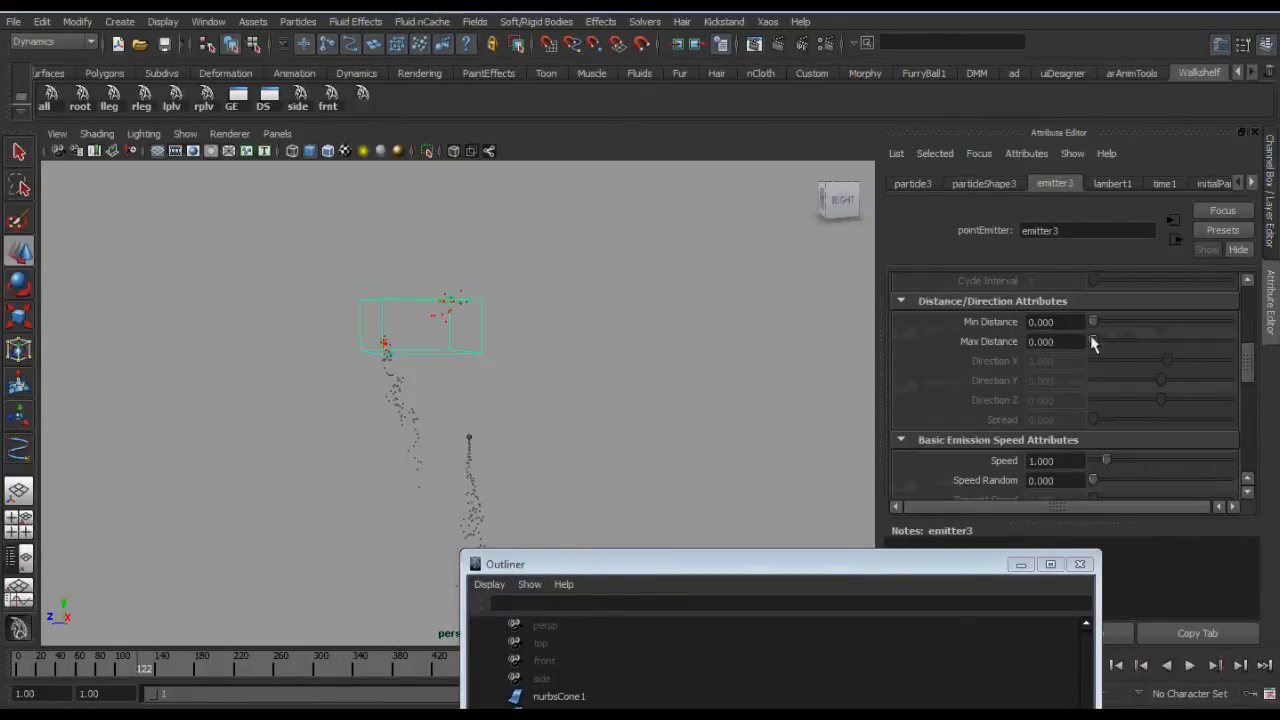
click(1060, 460)
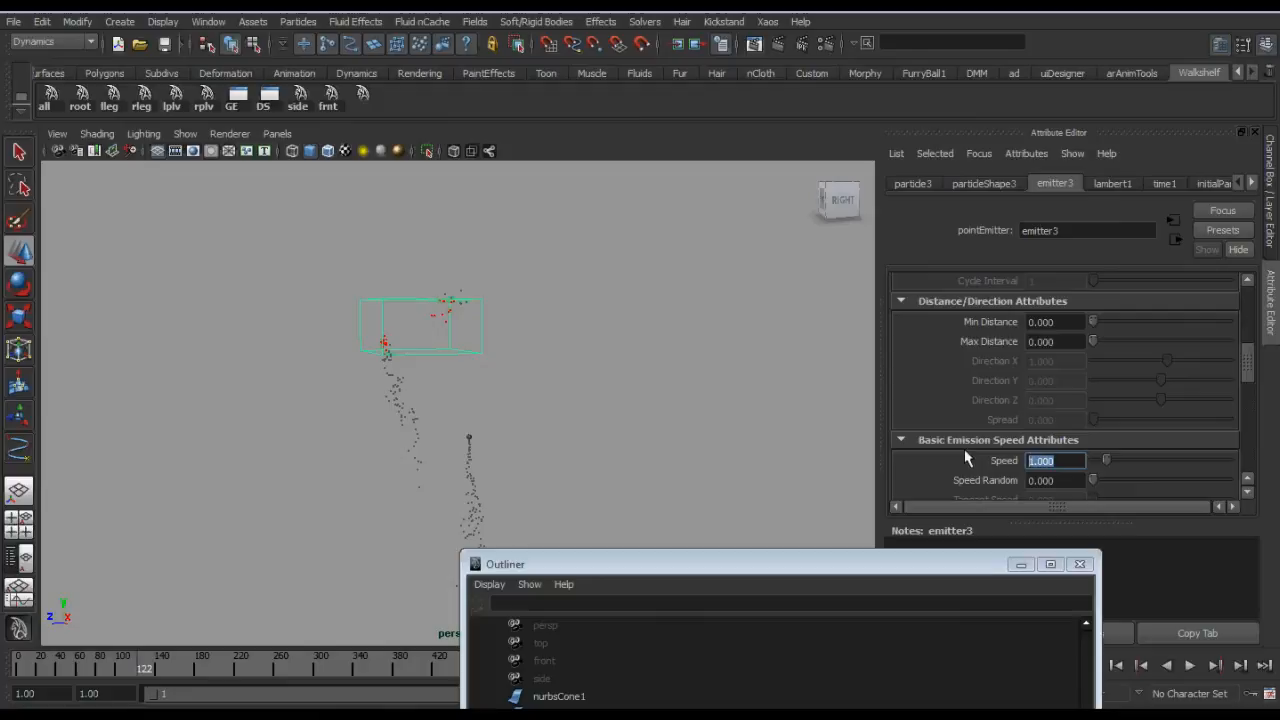
text(1)
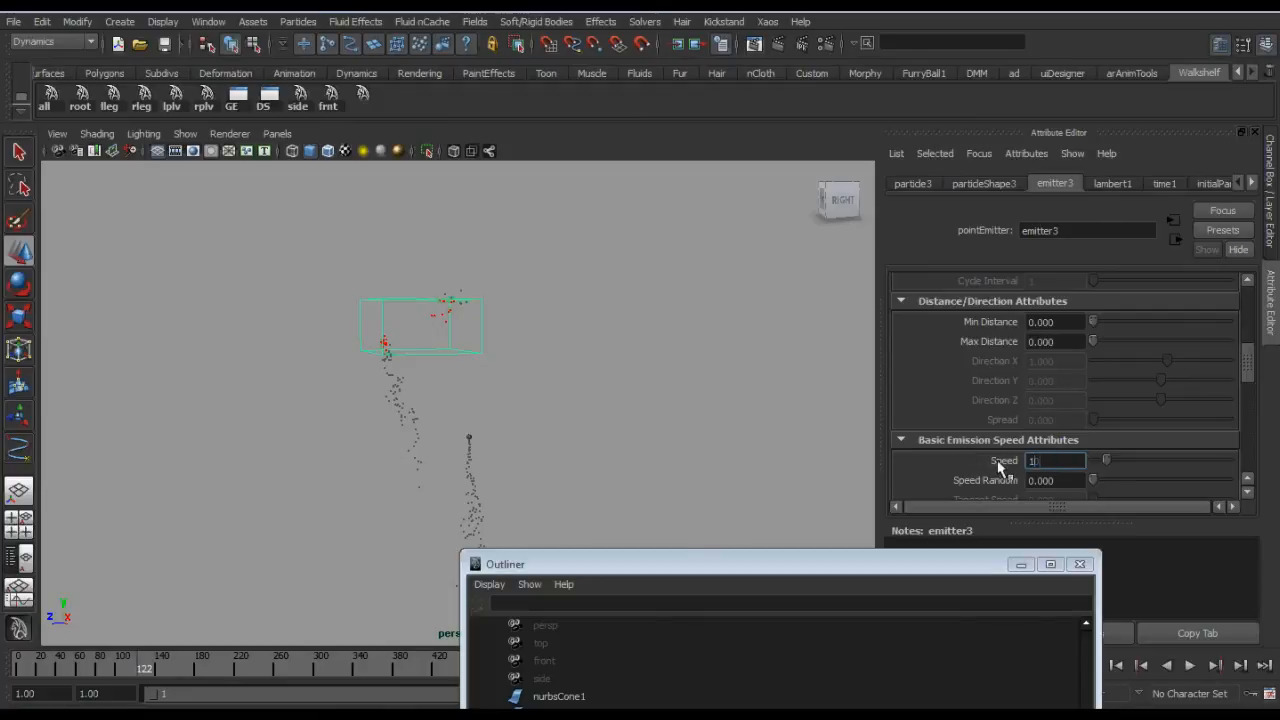
scroll(1248, 375, up, 5)
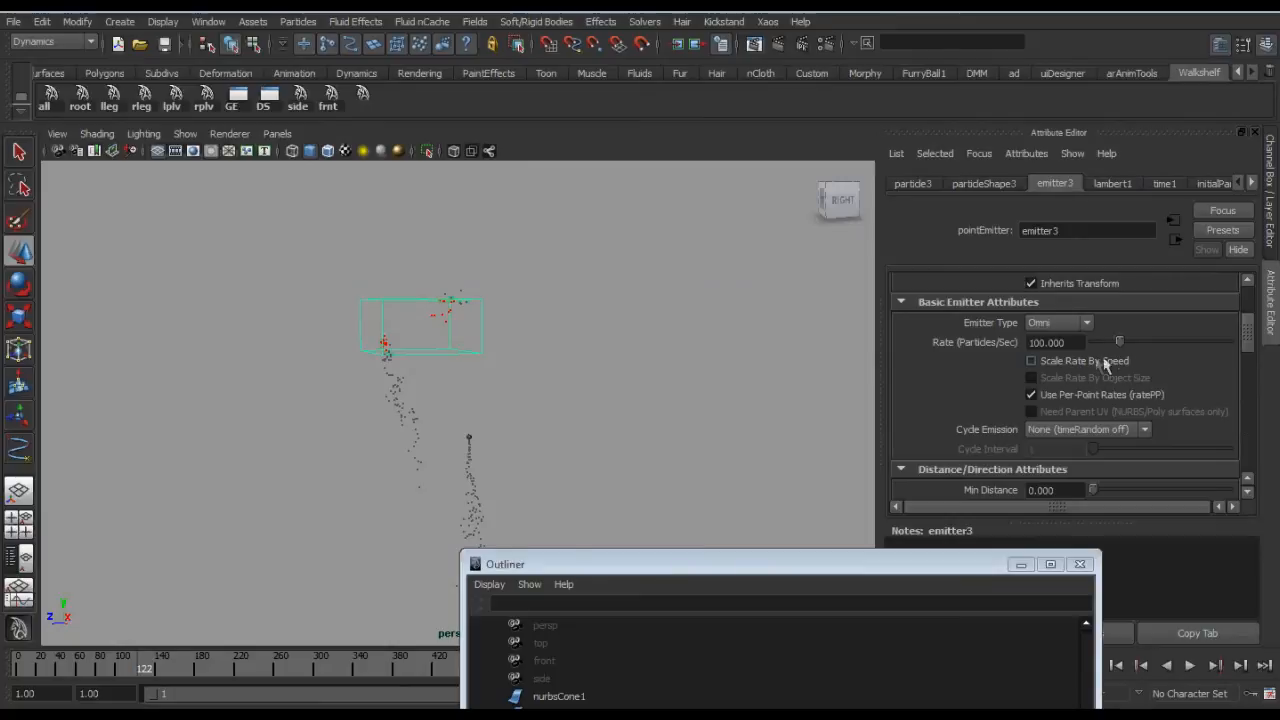
drag(1082, 343, 970, 356)
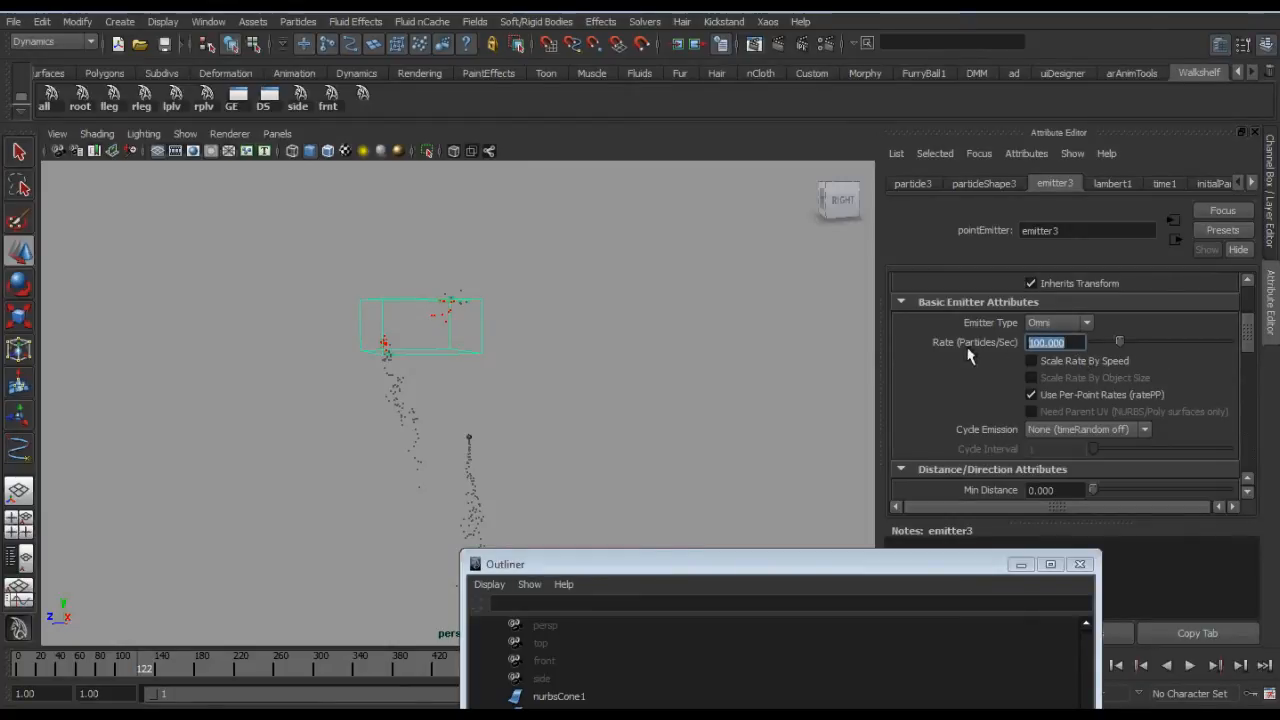
text(2)
key(Return)
Step: Replay the simulation from the start and examine how the red particles spread from the ends of the trails
alt+middle_drag(560, 375, 551, 334)
key(alt+shift+v)
alt+right_drag(529, 380, 400, 409)
alt+middle_drag(400, 409, 437, 337)
alt+drag(437, 337, 558, 364)
key(alt+v)
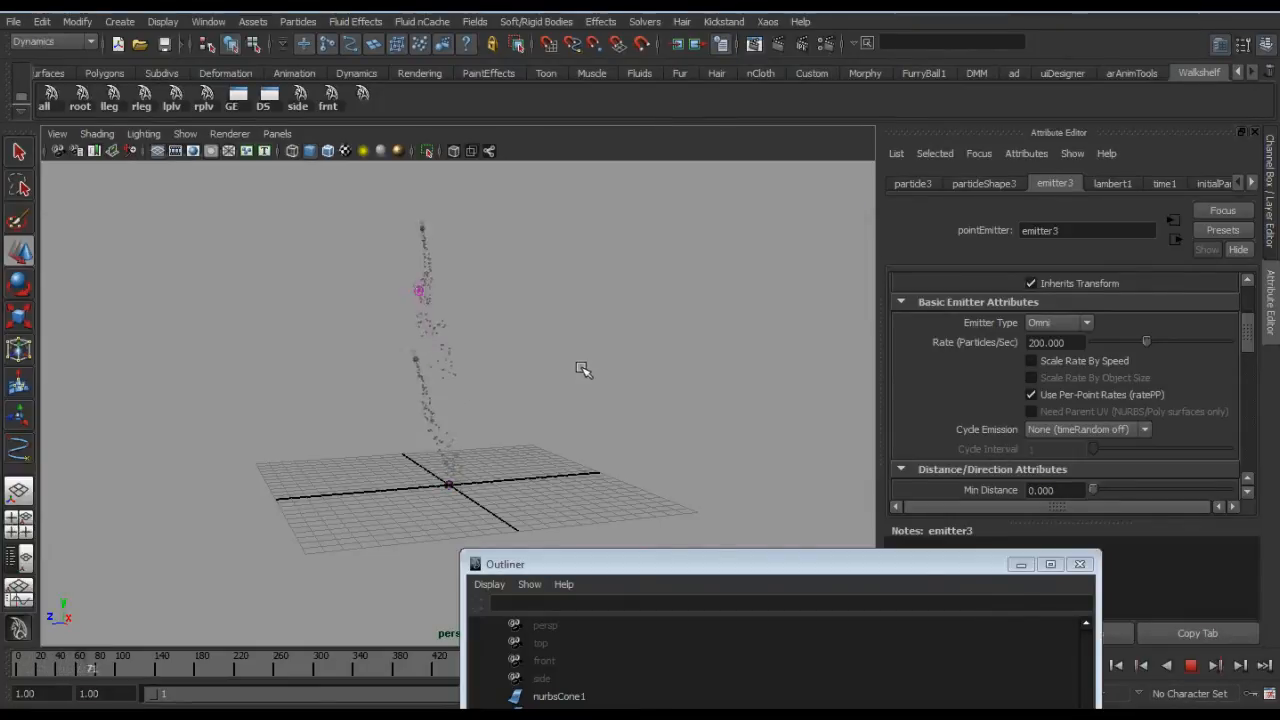
alt+middle_drag(582, 369, 583, 446)
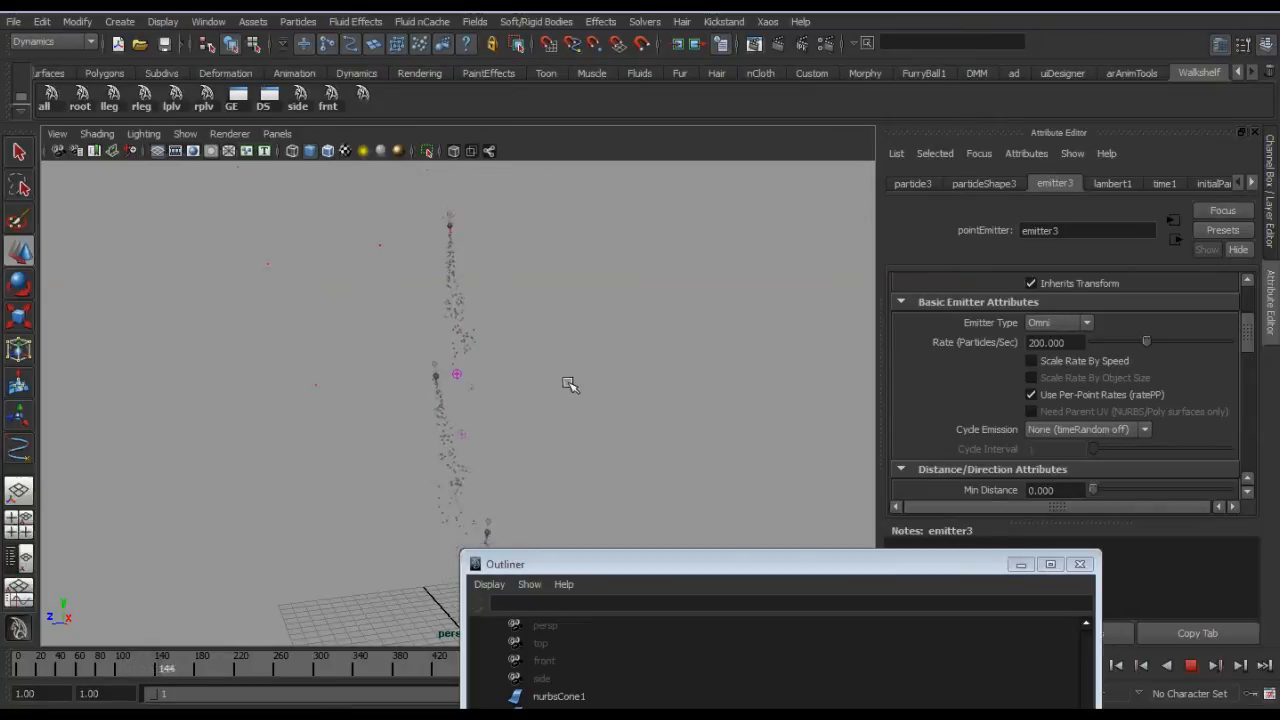
alt+middle_drag(569, 385, 585, 440)
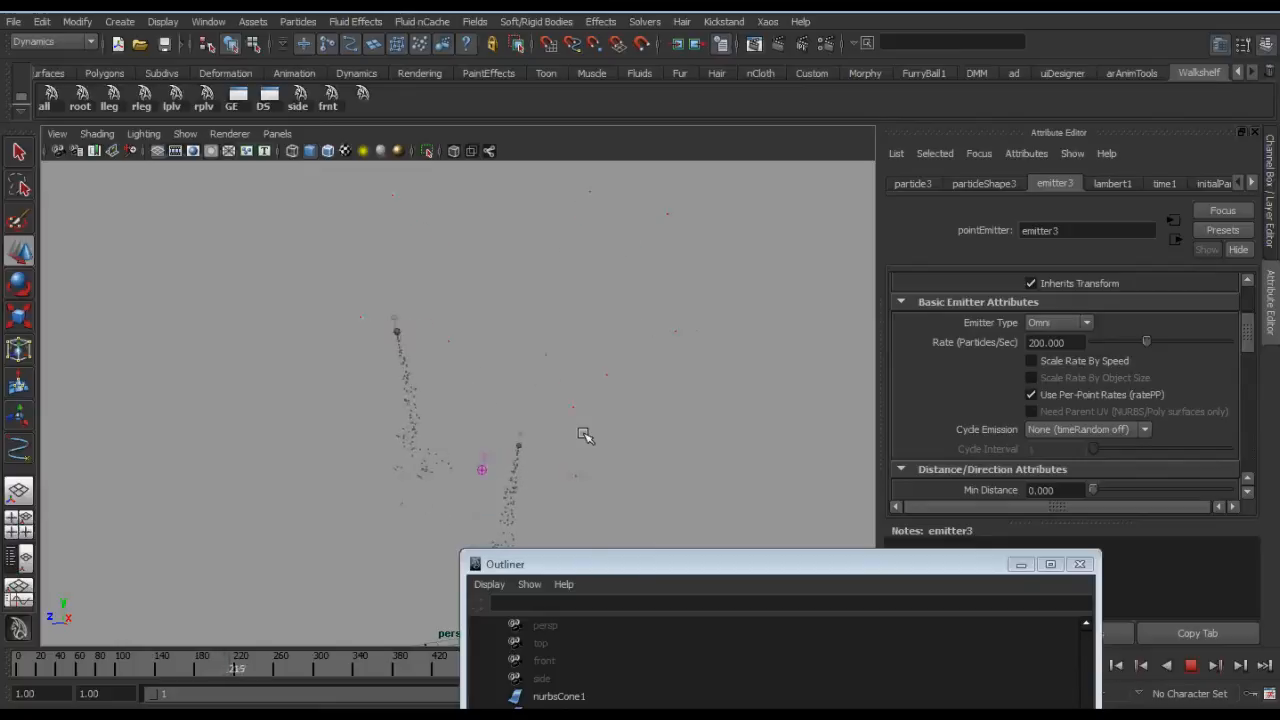
key(Escape)
Step: Set emitter3's Rate to 500 particles per second and replay the simulation to compare the red burst
double_click(1052, 342)
text(500)
key(Return)
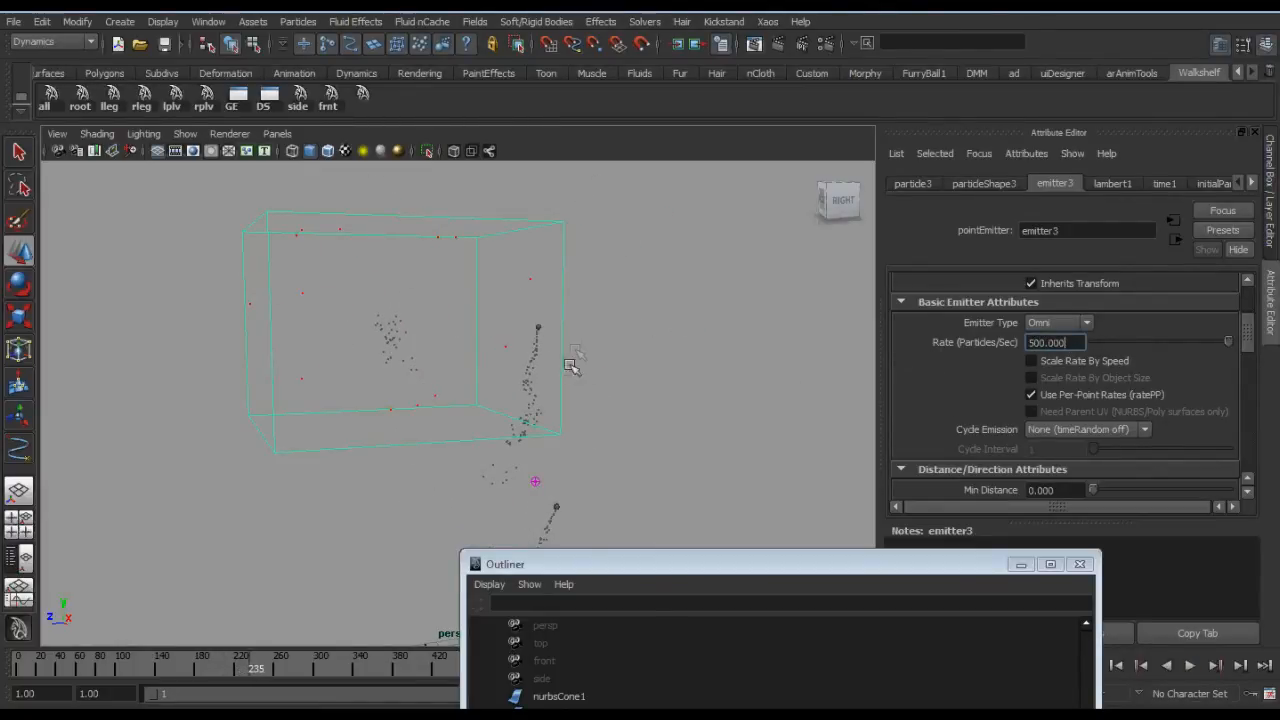
key(alt+v)
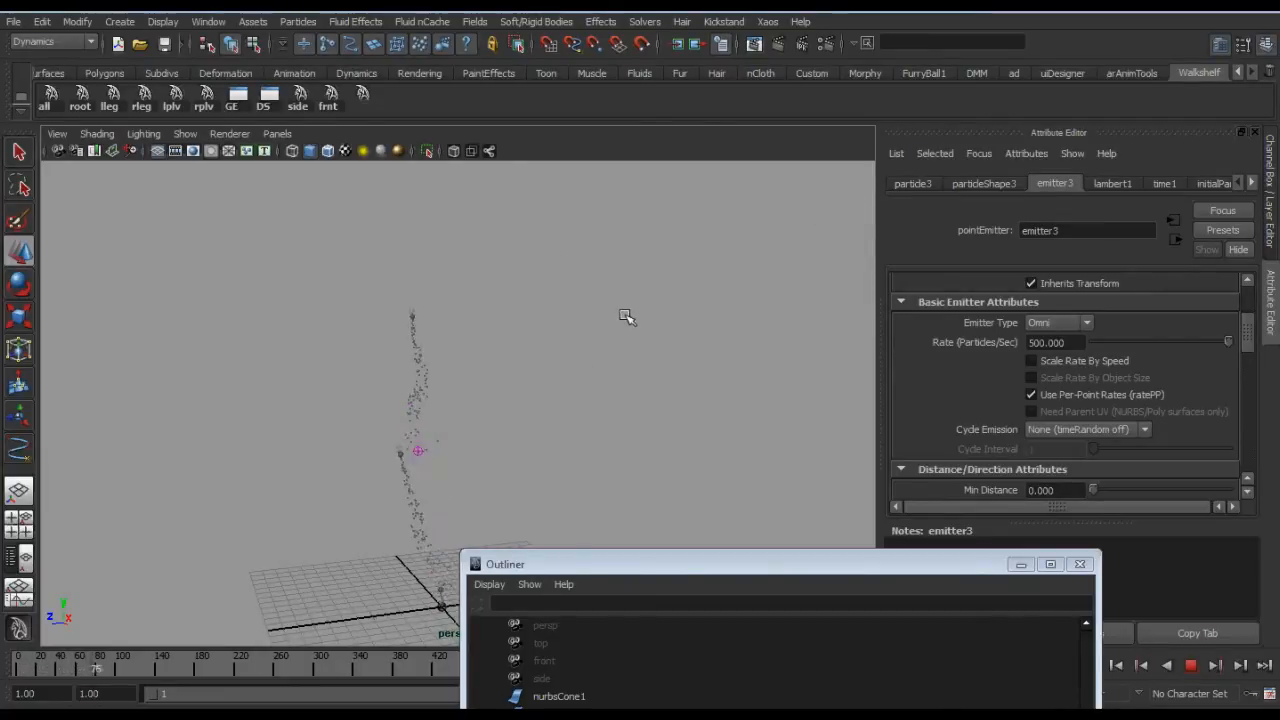
key(alt+v)
key(alt+v)
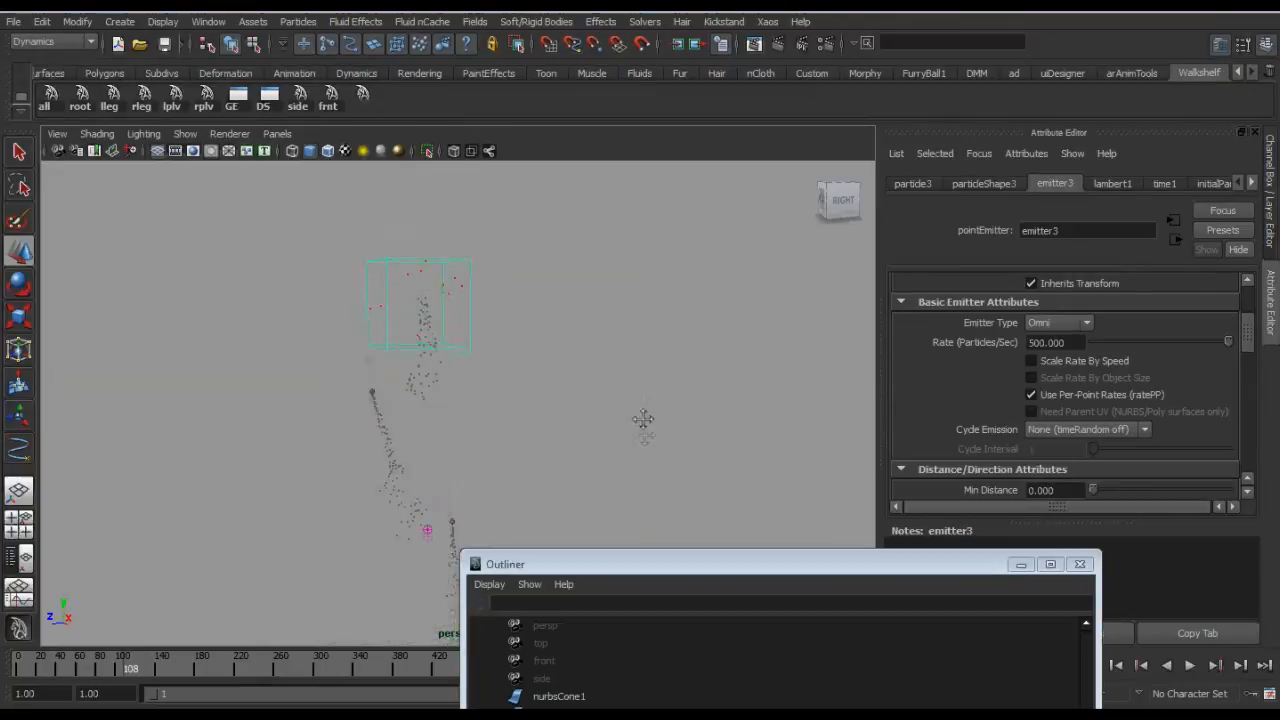
key(alt+v)
Step: Set emitter3's Rate back to 200 particles per second and rewind the simulation
click(1069, 342)
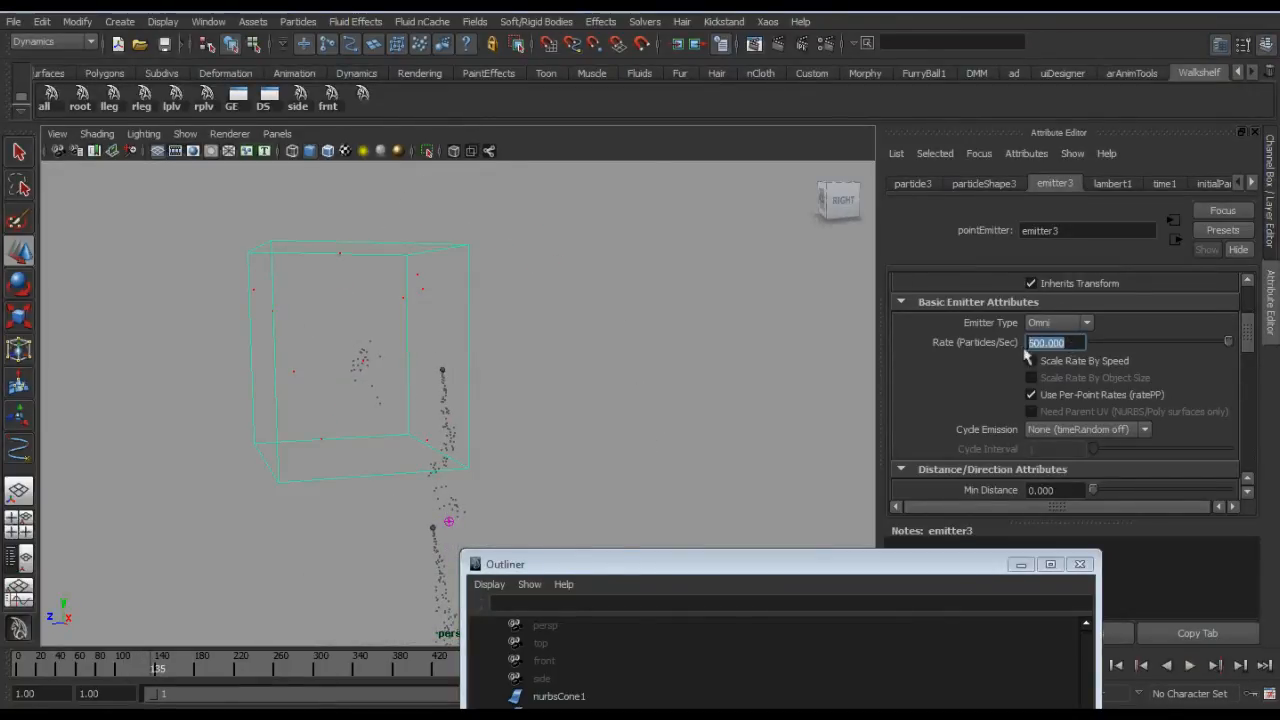
text(200)
key(Return)
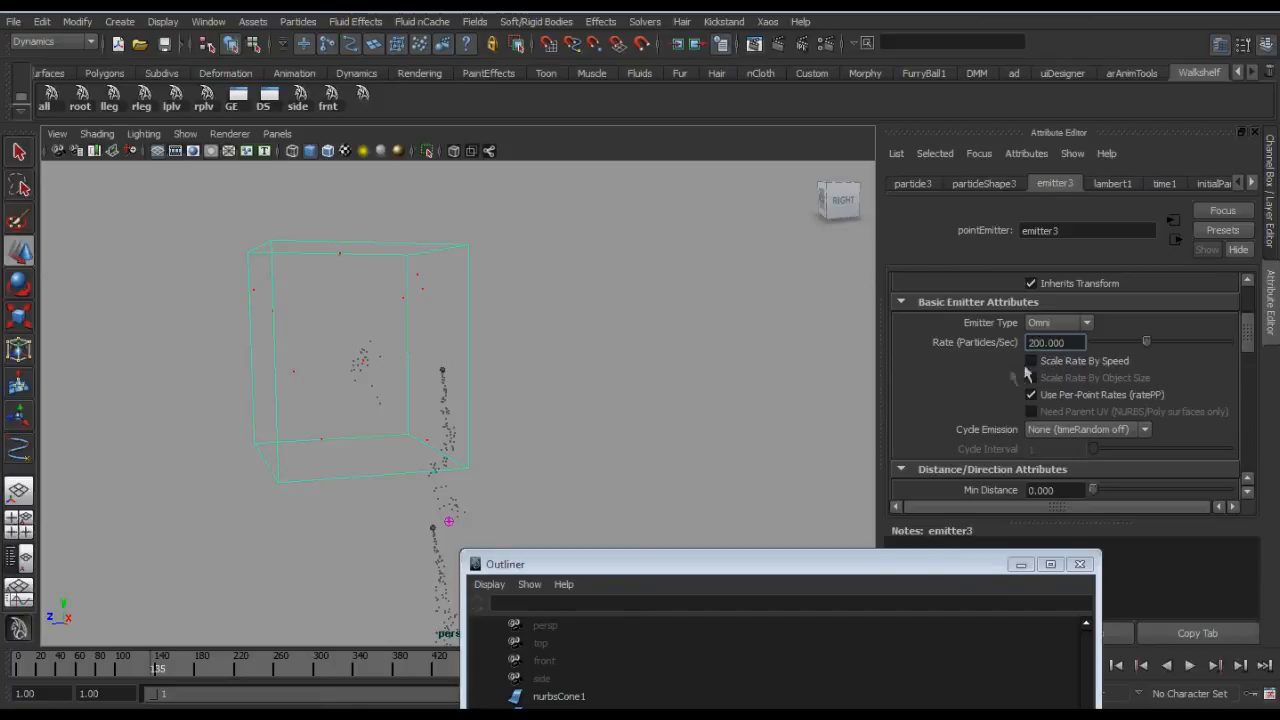
alt+middle_drag(591, 383, 604, 367)
key(alt+shift+v)
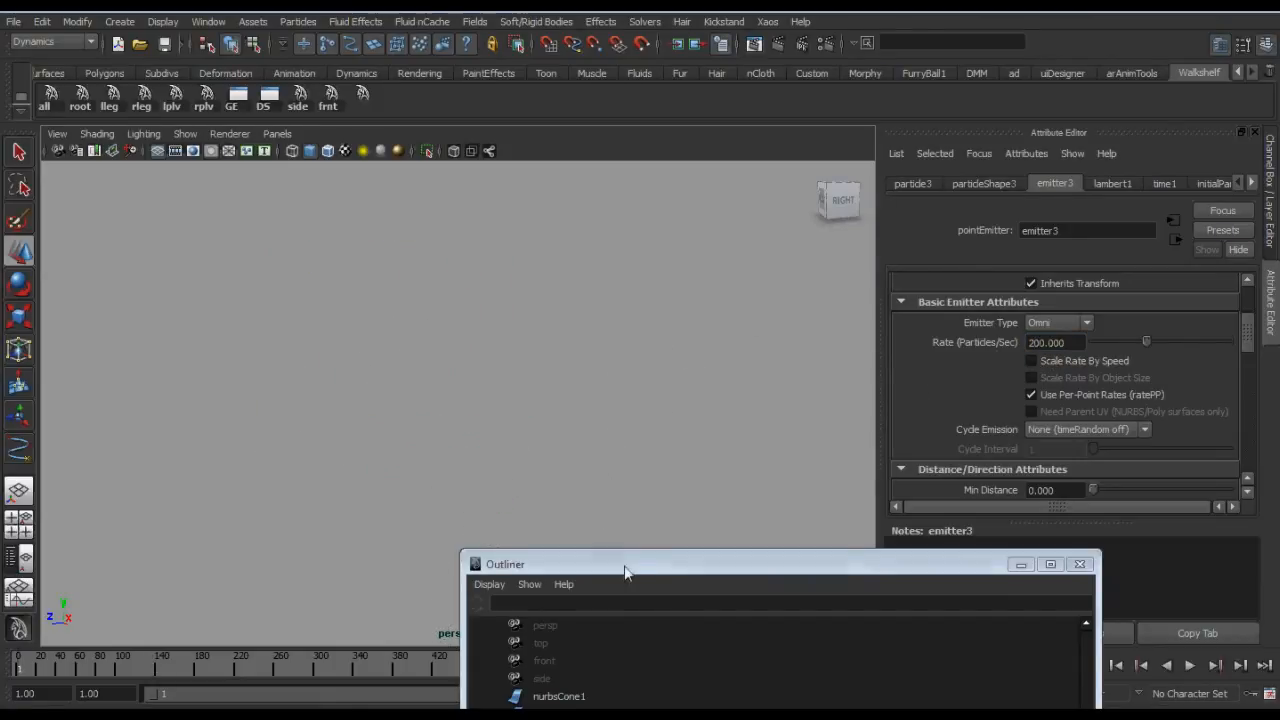
Step: Select particle1 and bring up the Emitter 3Rate PP attribute among particleShape1's per-particle attributes
drag(624, 572, 624, 298)
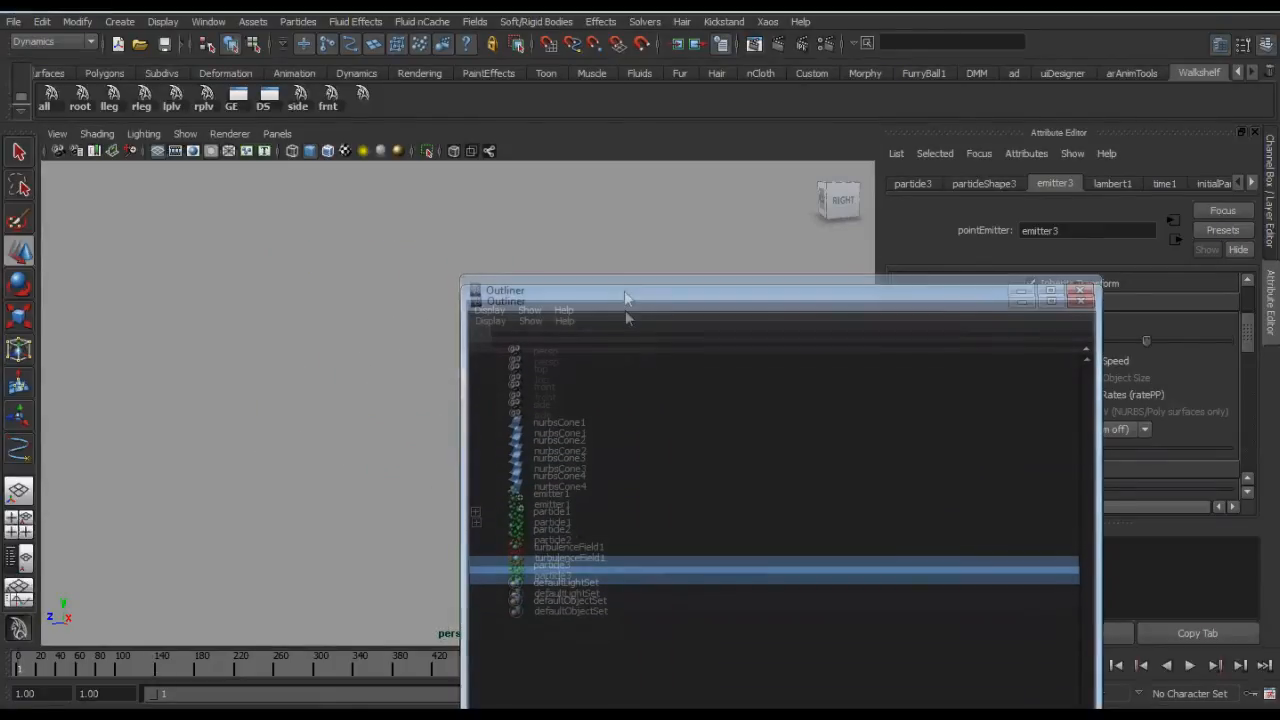
click(556, 512)
drag(722, 291, 741, 574)
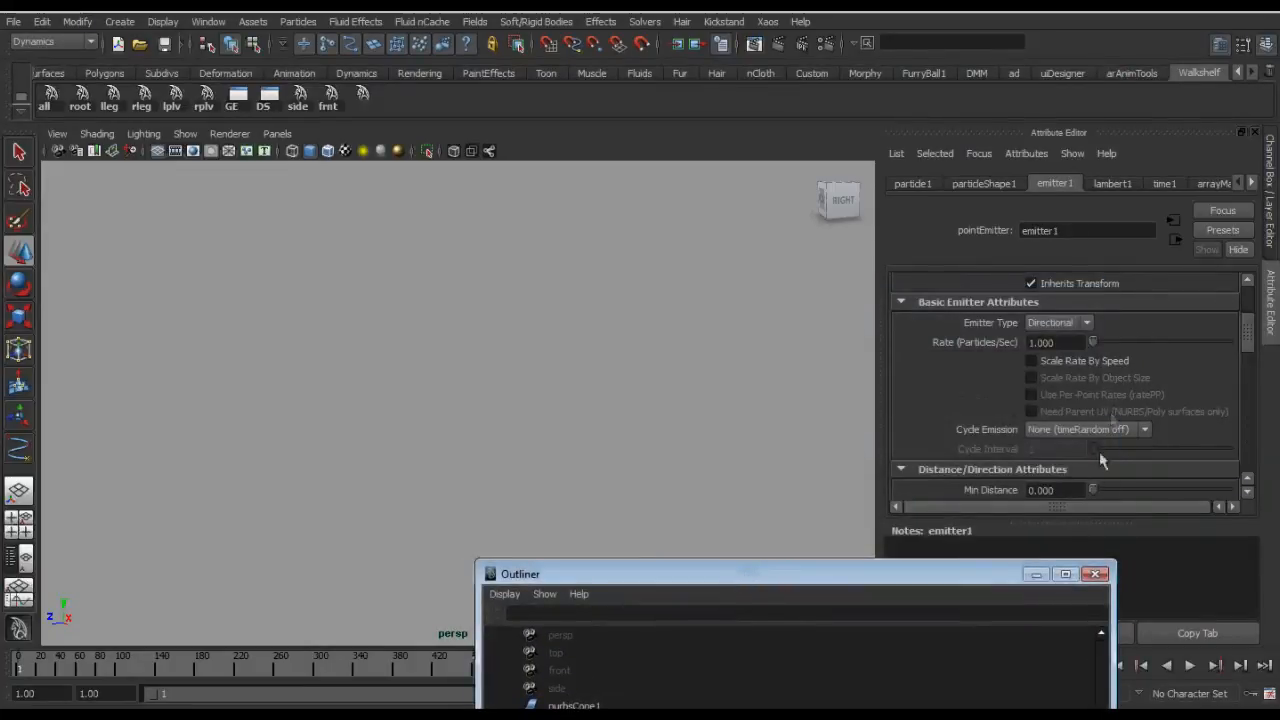
scroll(1099, 451, down, 5)
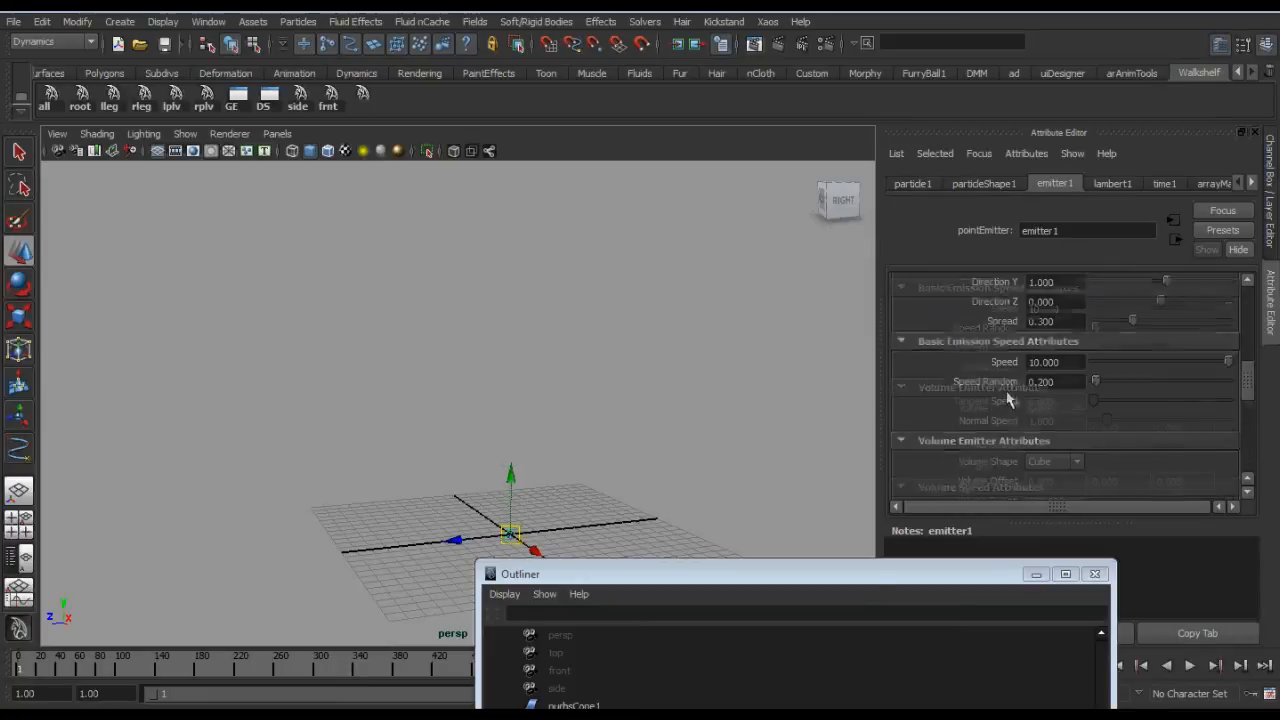
scroll(1043, 409, down, 5)
click(985, 185)
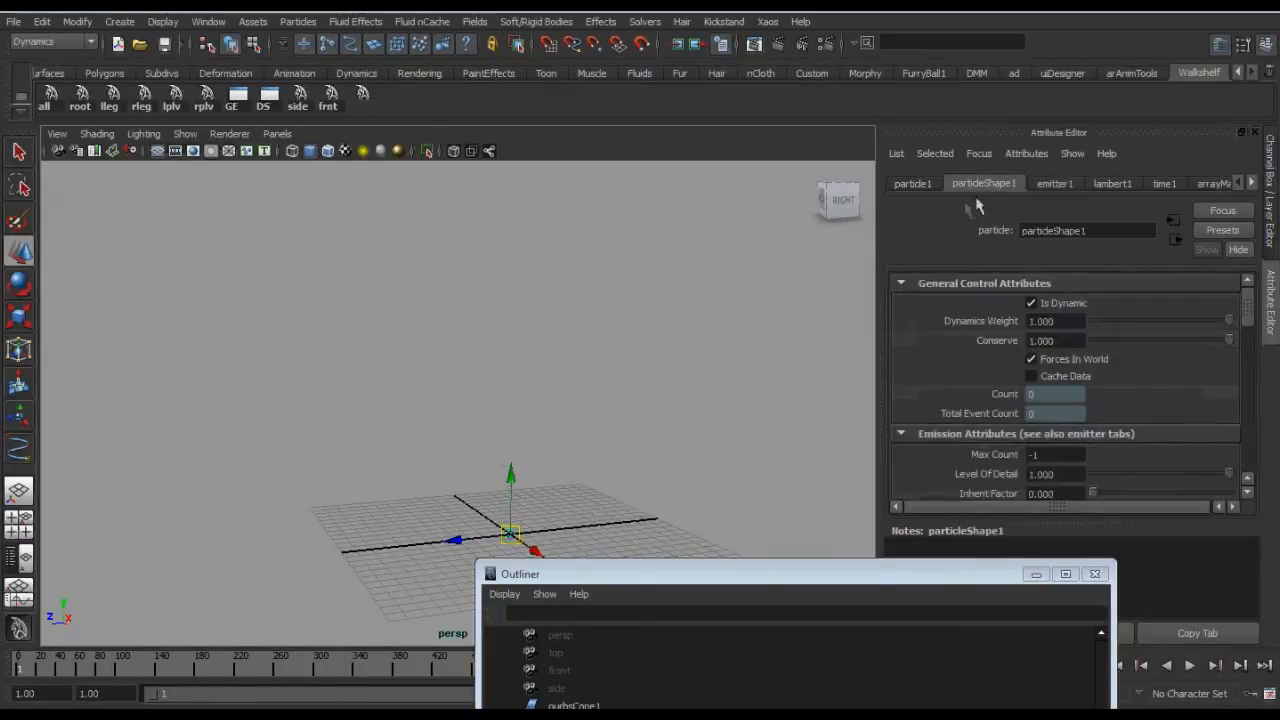
scroll(1078, 400, down, 10)
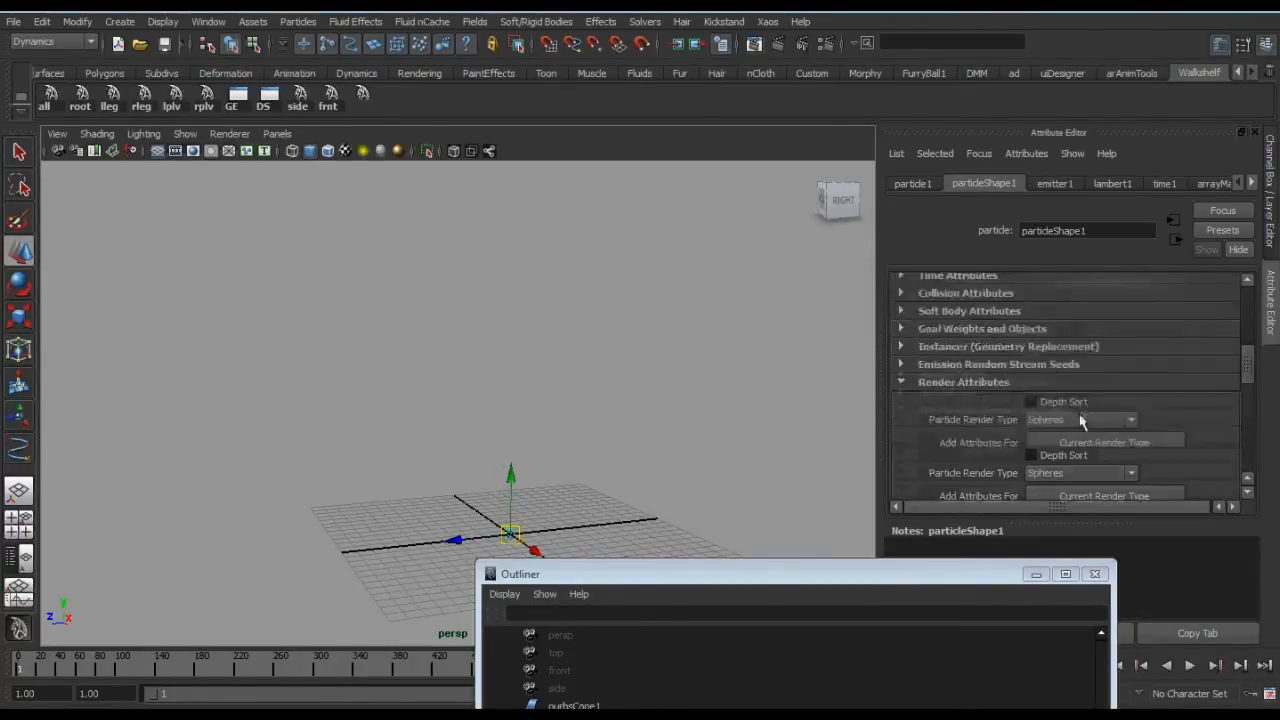
scroll(1079, 414, down, 8)
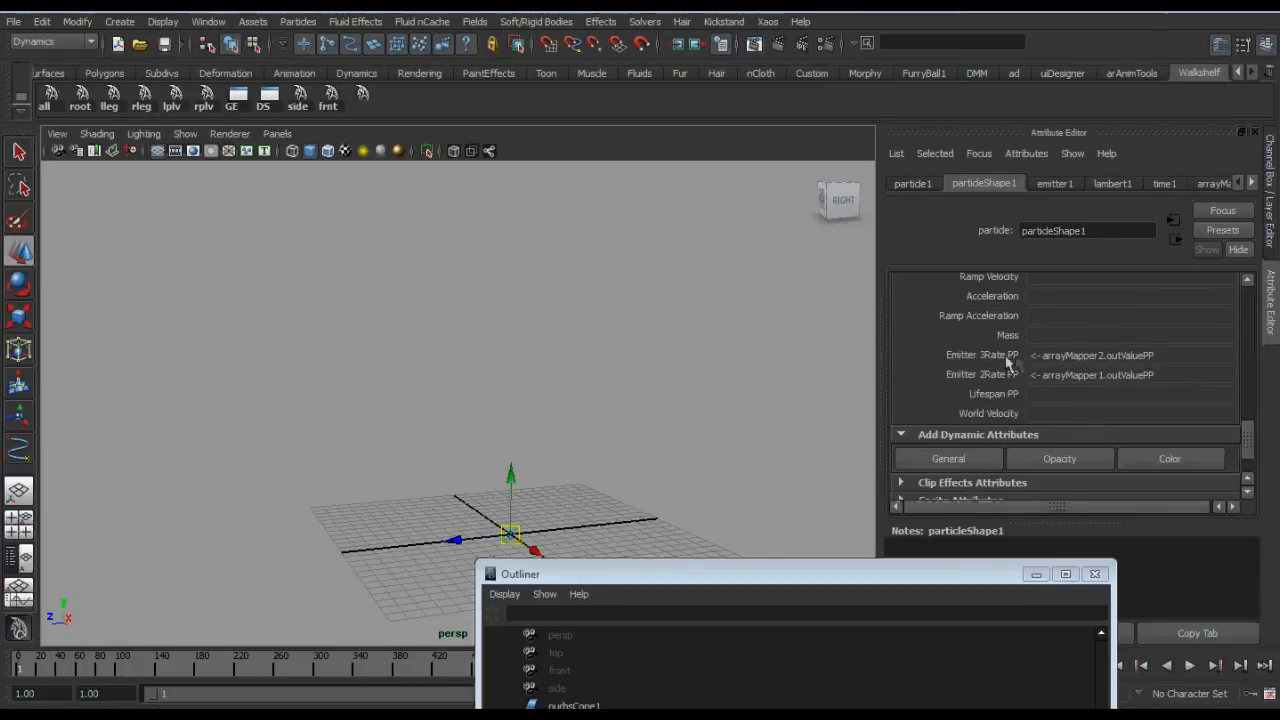
Step: Edit the array mapper driving Emitter 3Rate PP and set its Max Value to 300
right_click(1048, 363)
mouse_move(1055, 367)
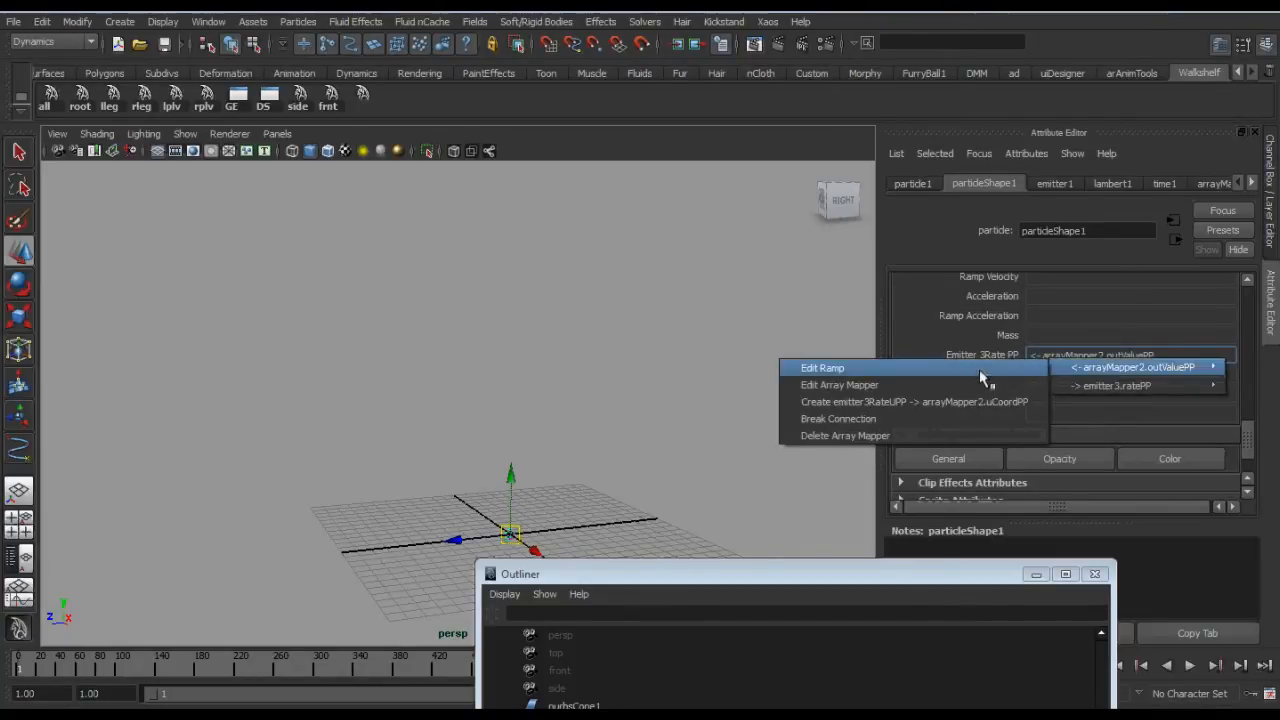
click(988, 385)
click(1066, 323)
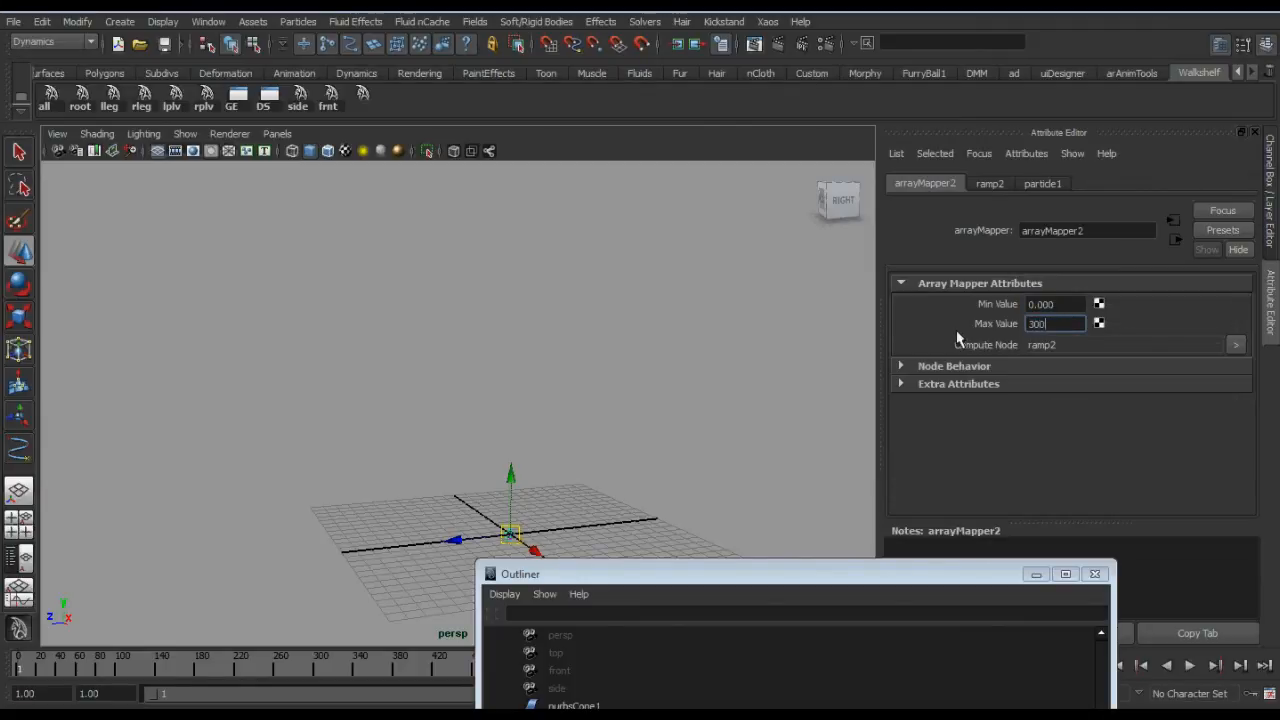
Step: Play the simulation with the higher mapper maximum and examine the density of the red bursts
alt+middle_drag(607, 340, 531, 354)
key(alt+v)
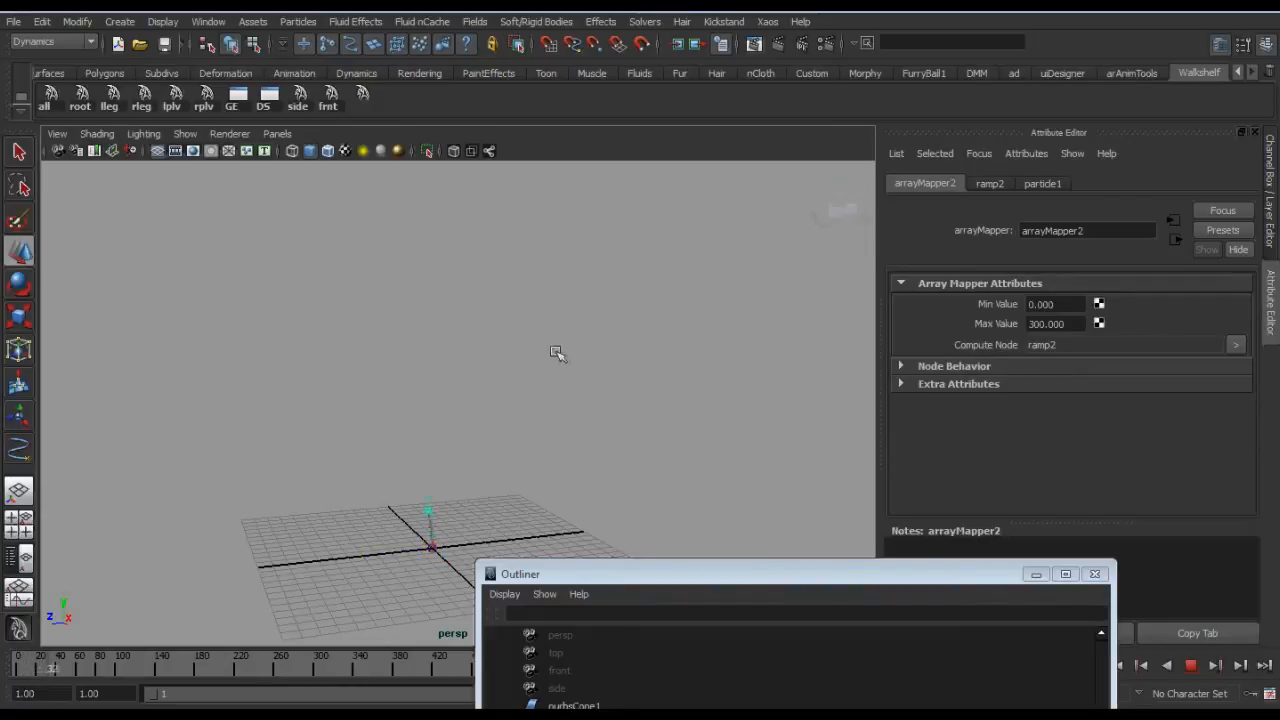
alt+right_drag(636, 348, 557, 368)
alt+middle_drag(557, 368, 575, 399)
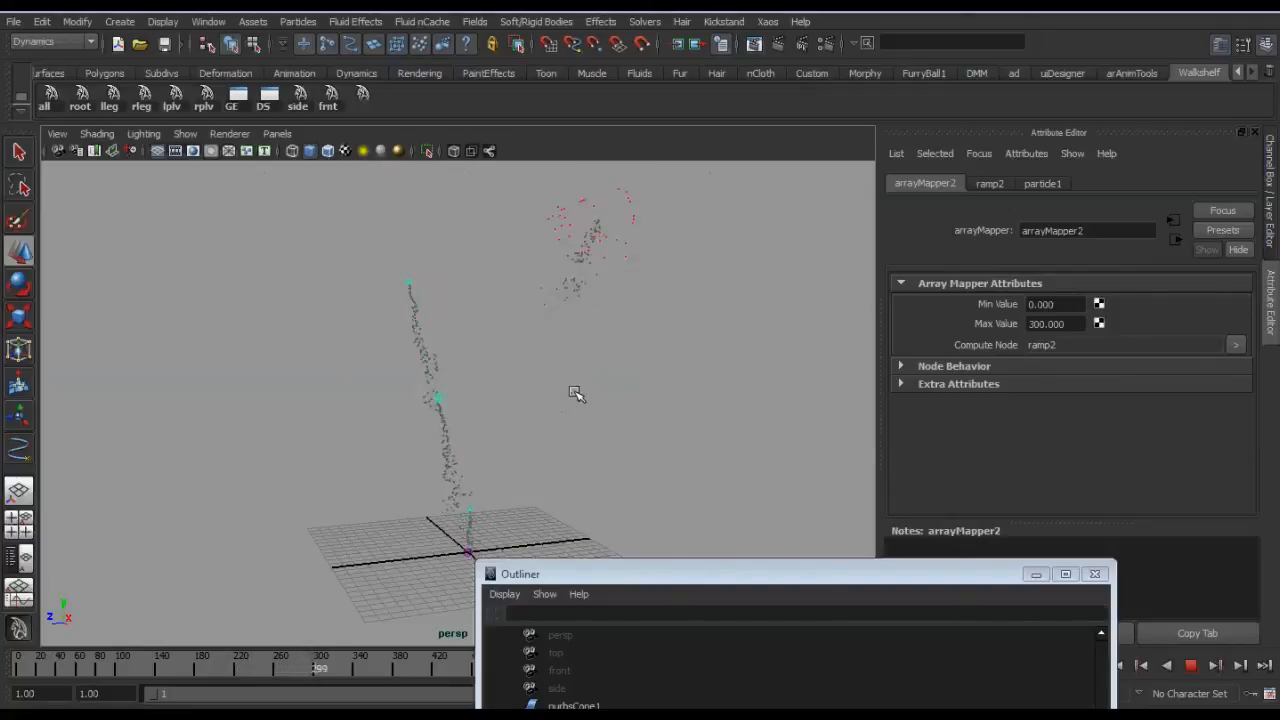
key(Escape)
Step: Restart the simulation, stop it at about frame 48, and view the single rising trail up close
alt+middle_drag(577, 376, 578, 396)
alt+right_drag(578, 396, 599, 428)
alt+middle_drag(599, 428, 586, 414)
key(alt+shift+v)
key(alt+v)
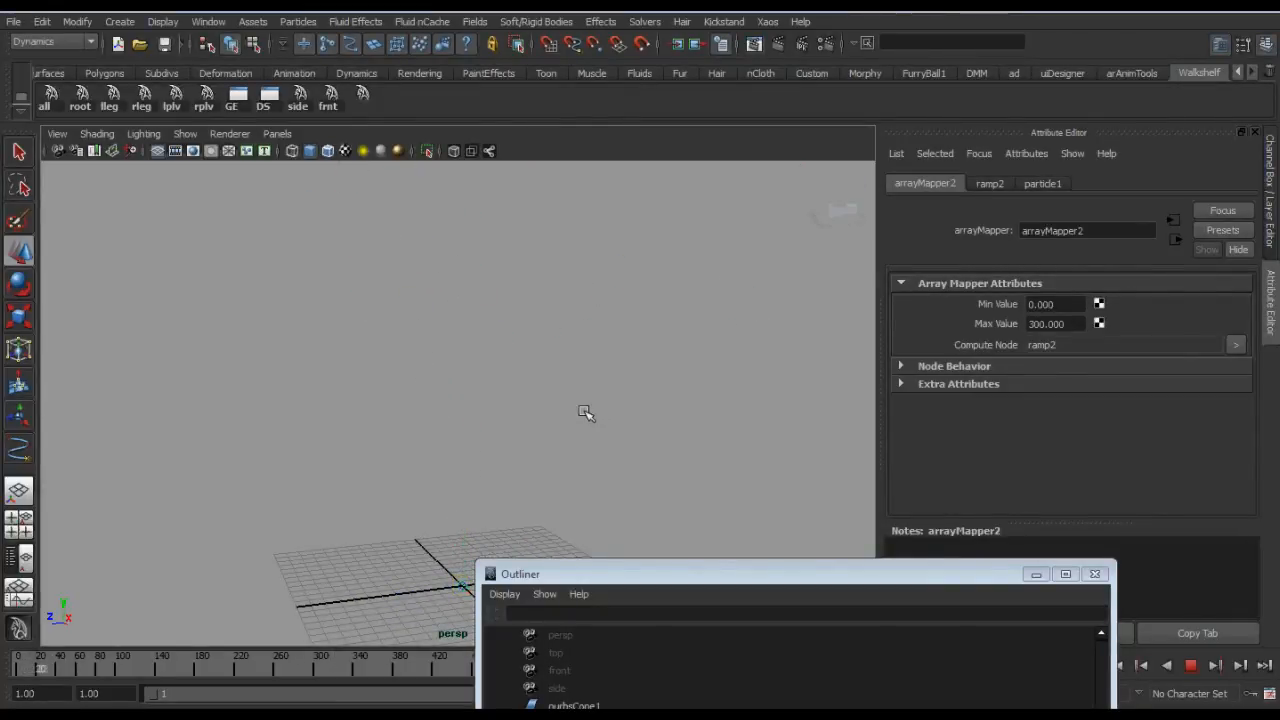
key(alt+v)
alt+middle_drag(586, 413, 560, 357)
alt+right_drag(560, 357, 603, 457)
alt+middle_drag(540, 412, 554, 345)
alt+right_drag(554, 345, 597, 450)
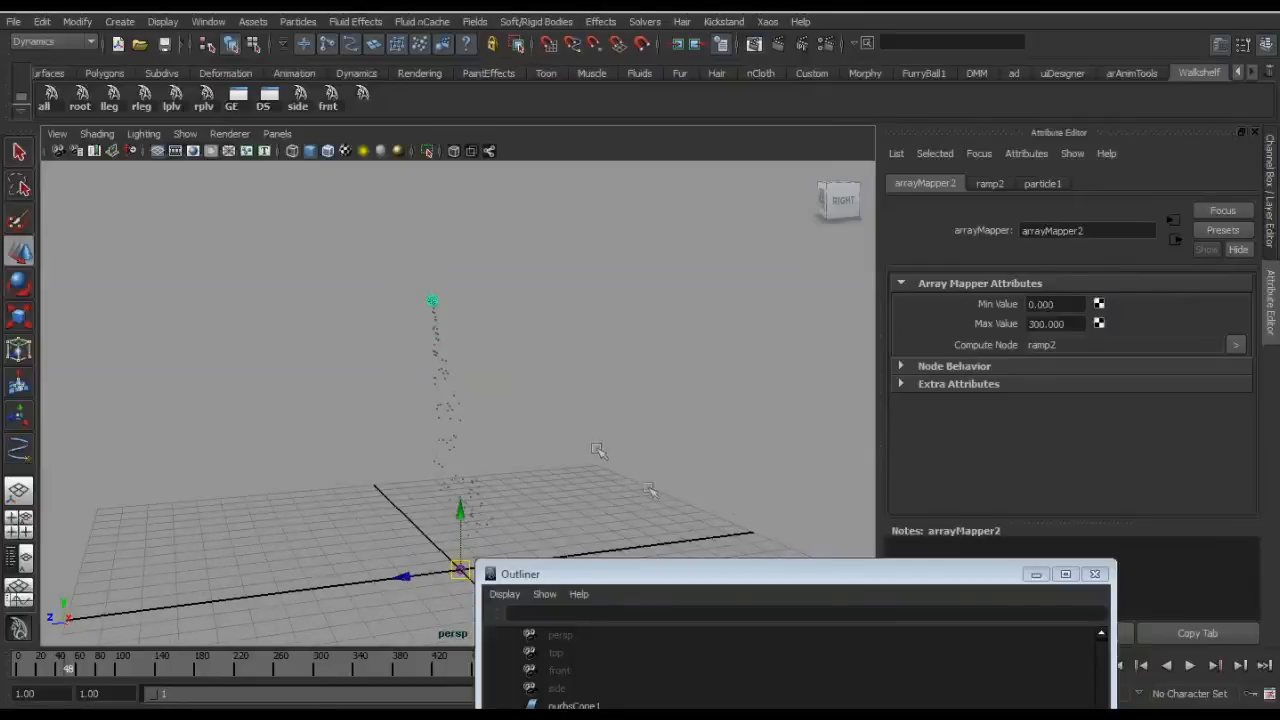
Step: Close the Outliner, replace the Attribute Editor with the Channel Box, and test-render the current frame
click(1094, 574)
click(1220, 44)
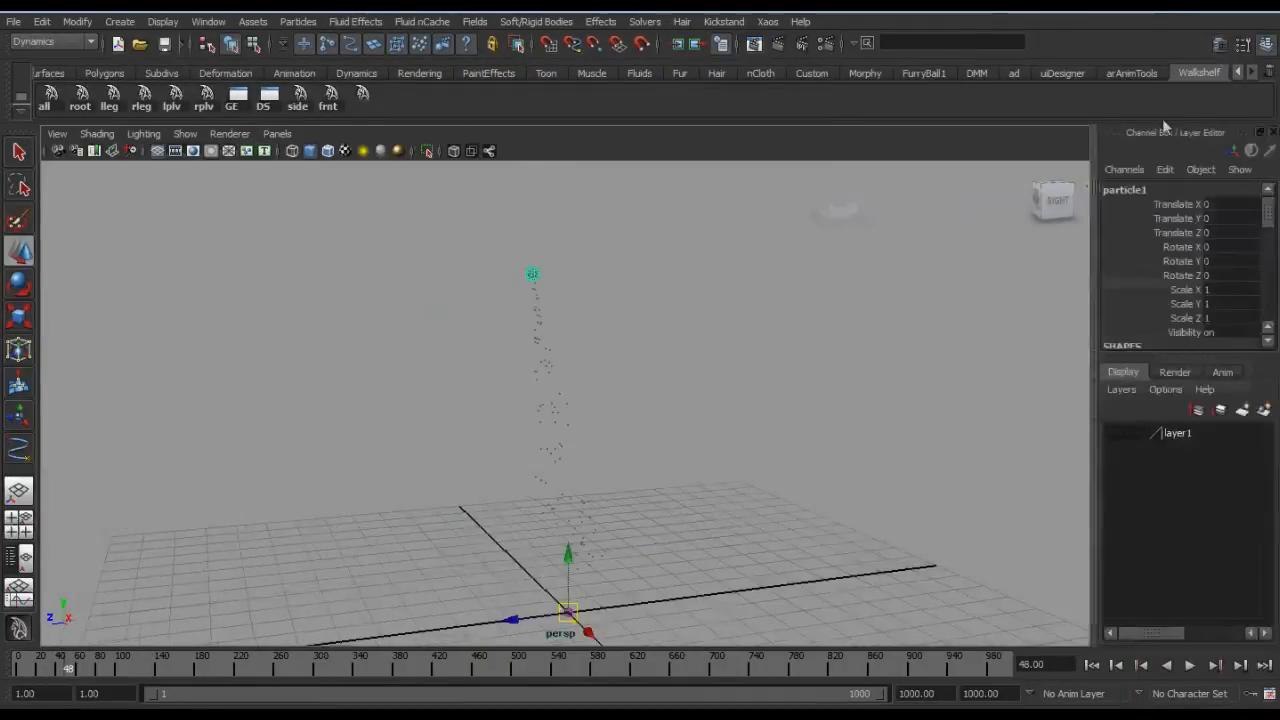
click(778, 46)
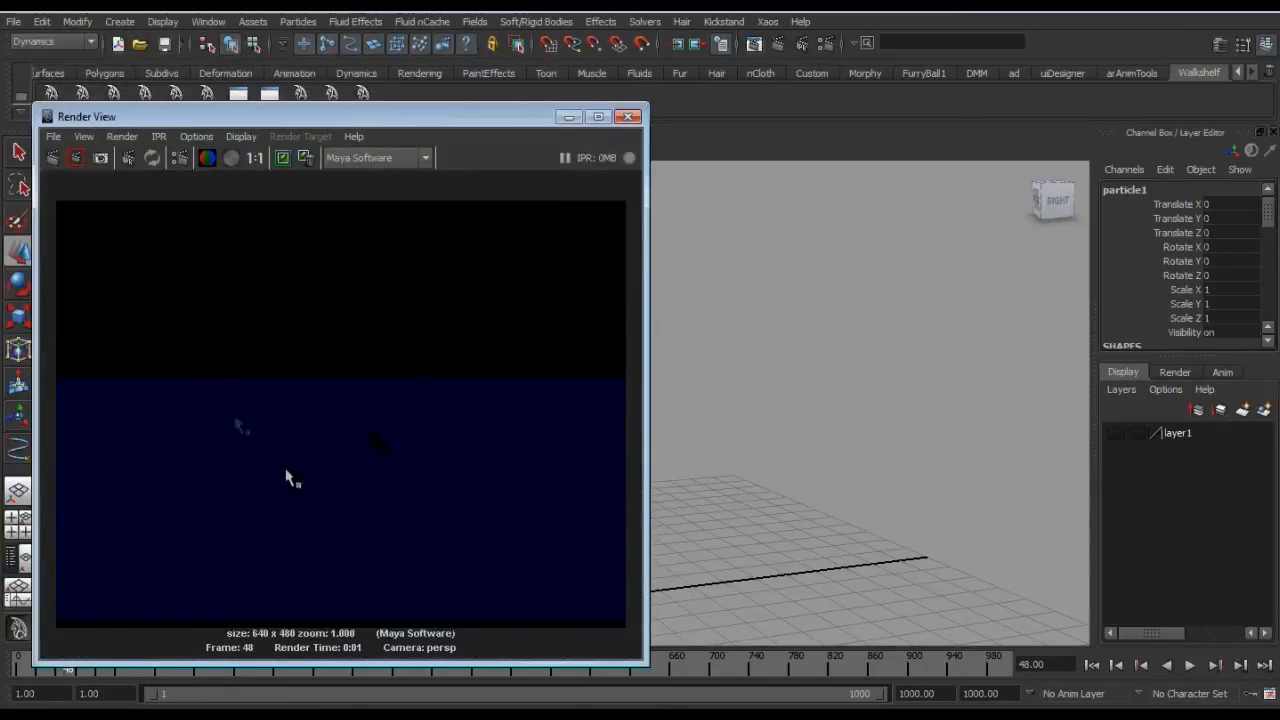
click(628, 118)
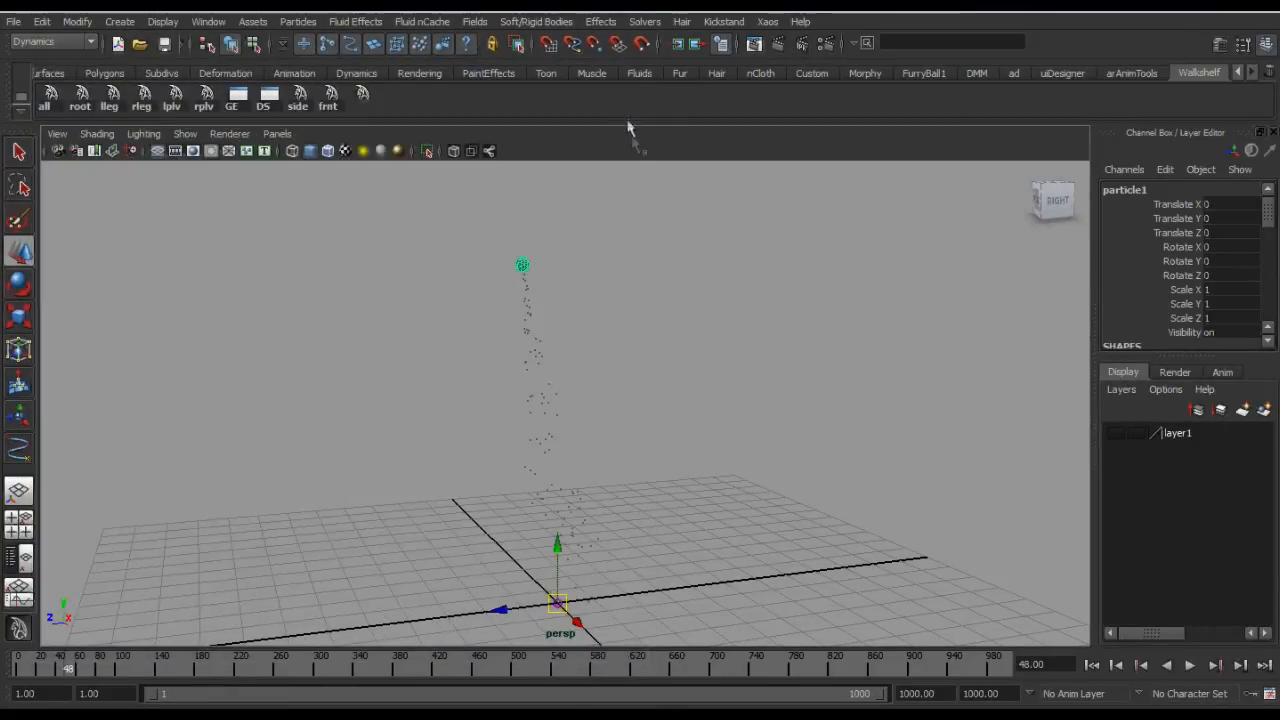
Step: Deselect the particles and review the available renderers under Render Using in the Render Settings
alt+drag(600, 379, 597, 378)
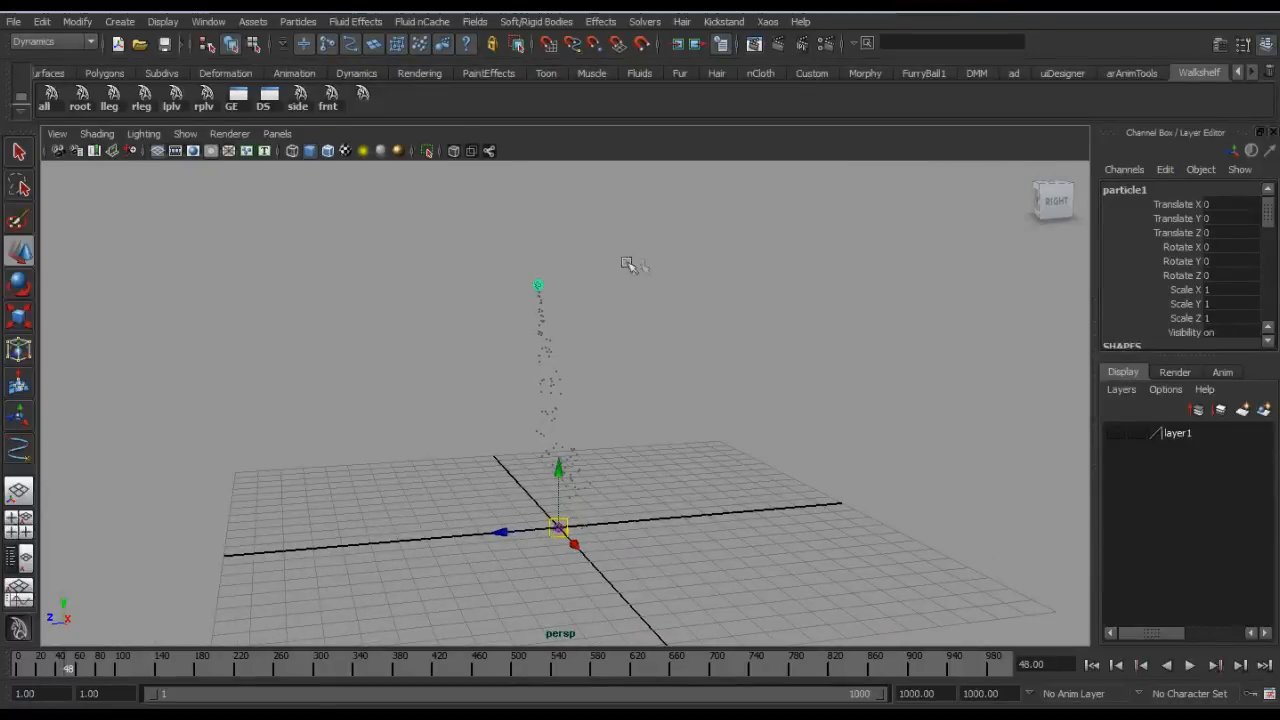
click(859, 221)
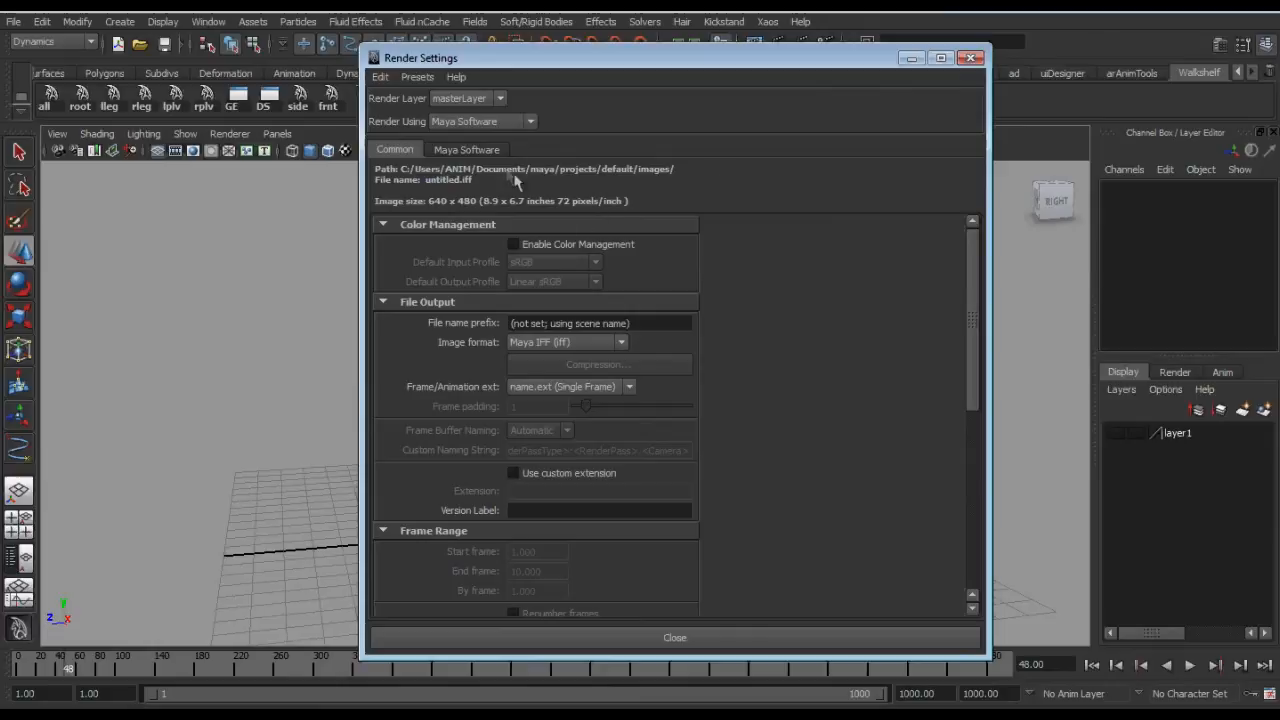
click(500, 122)
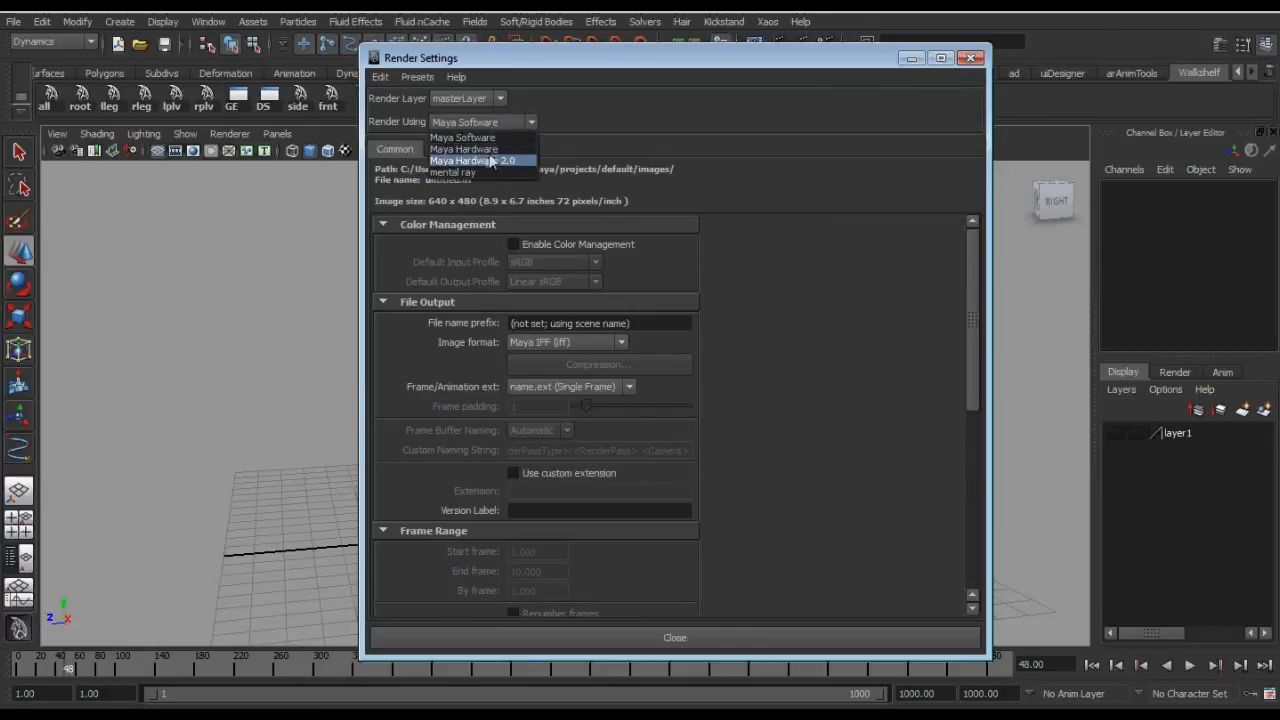
click(970, 58)
click(970, 58)
Step: Return the simulation to frame 1
alt+middle_drag(755, 335, 754, 308)
alt+right_drag(754, 308, 777, 338)
click(1092, 665)
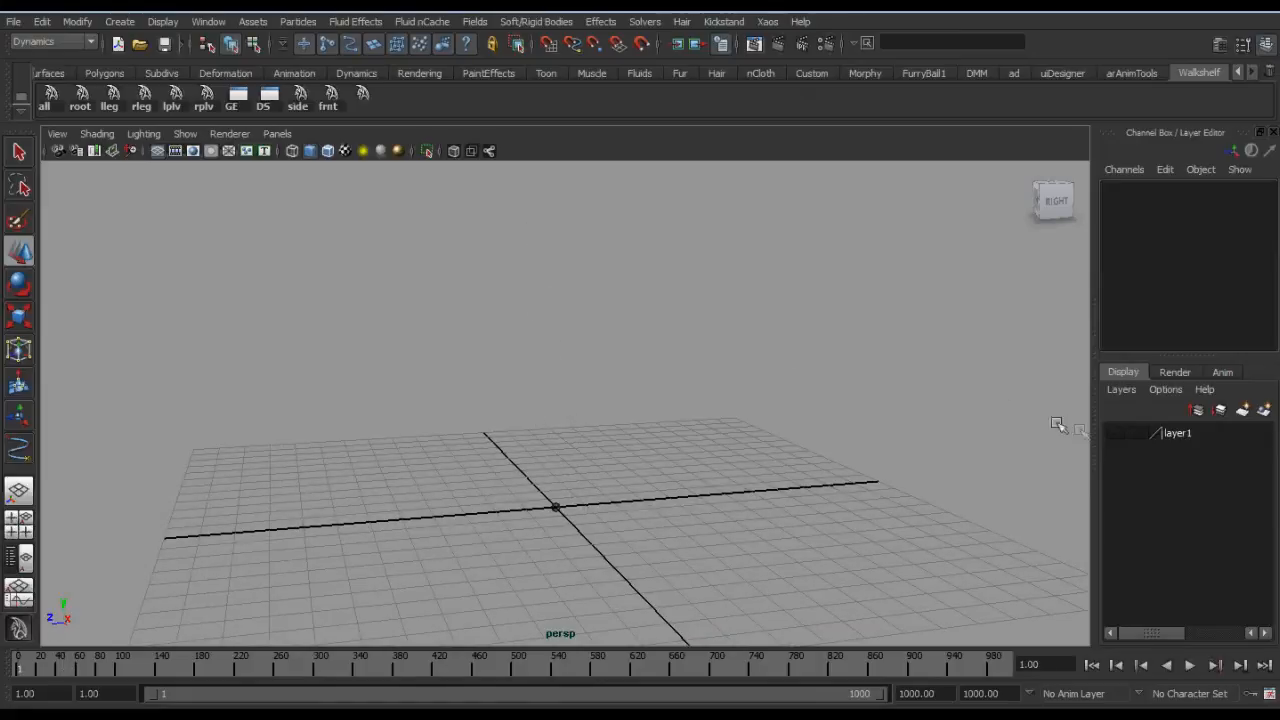
Step: Make layer1 visible and view its four coloured cones up close
click(1116, 434)
alt+right_drag(814, 434, 393, 466)
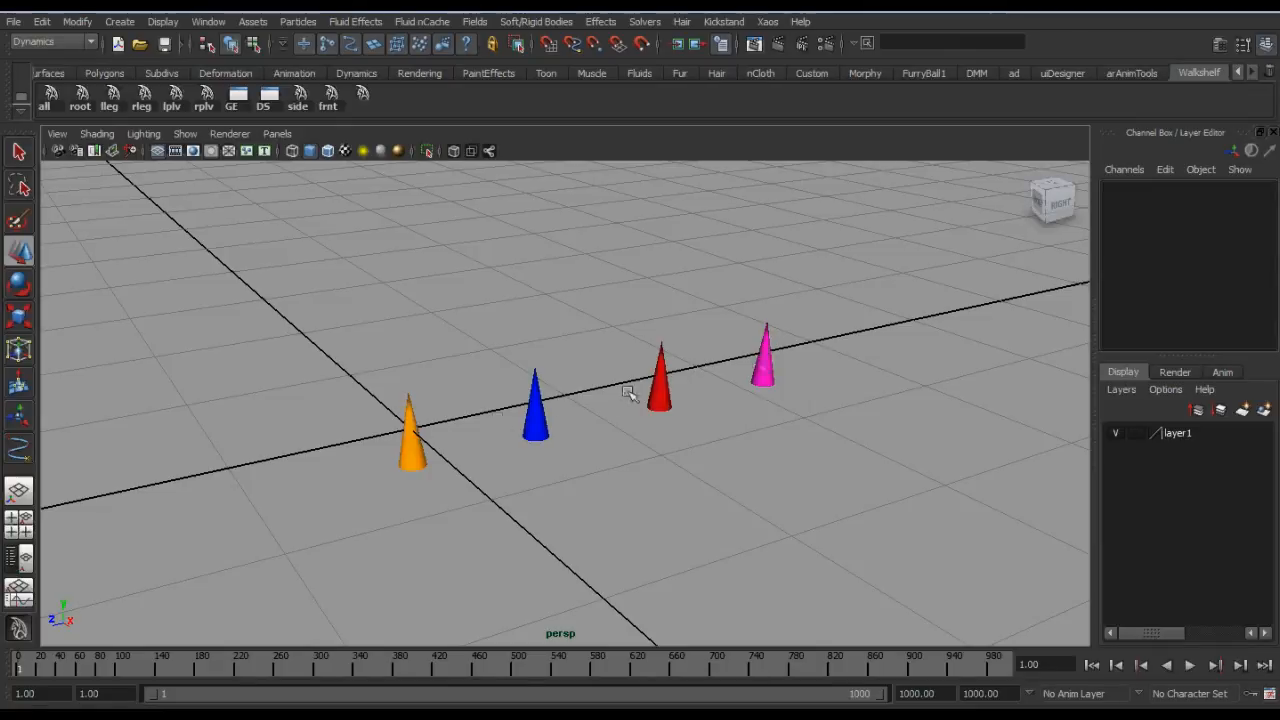
alt+drag(618, 402, 620, 405)
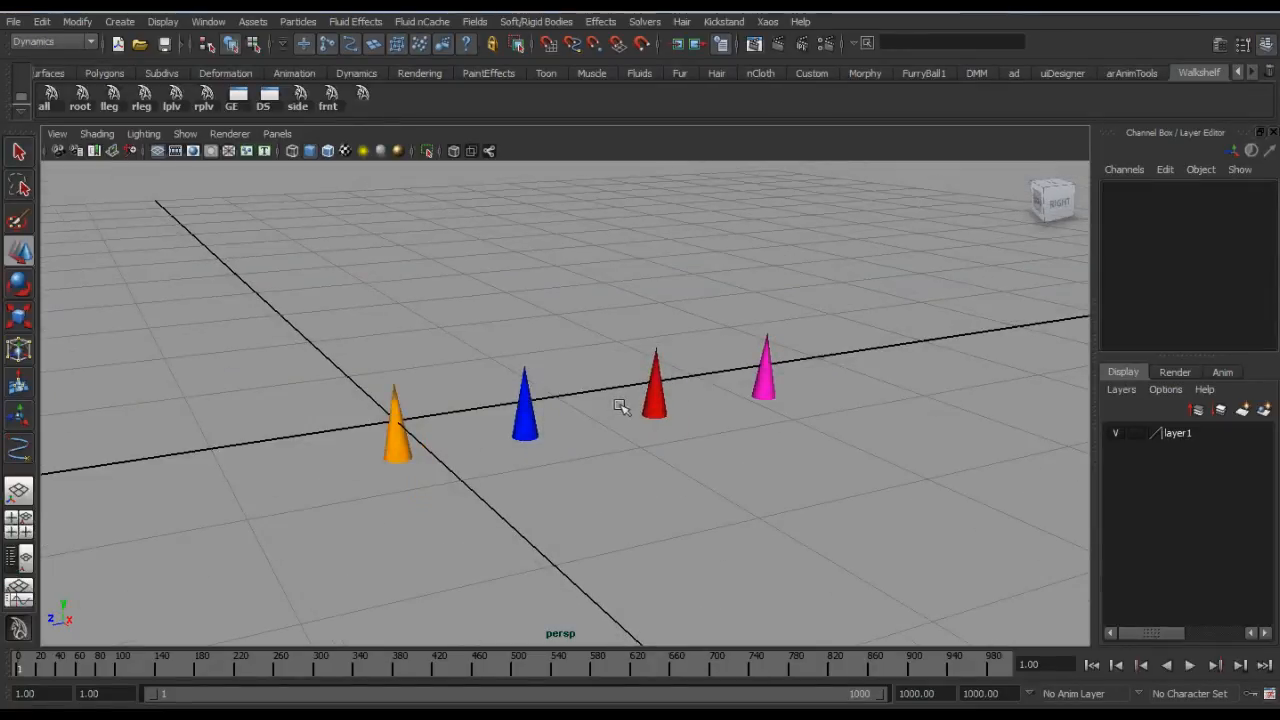
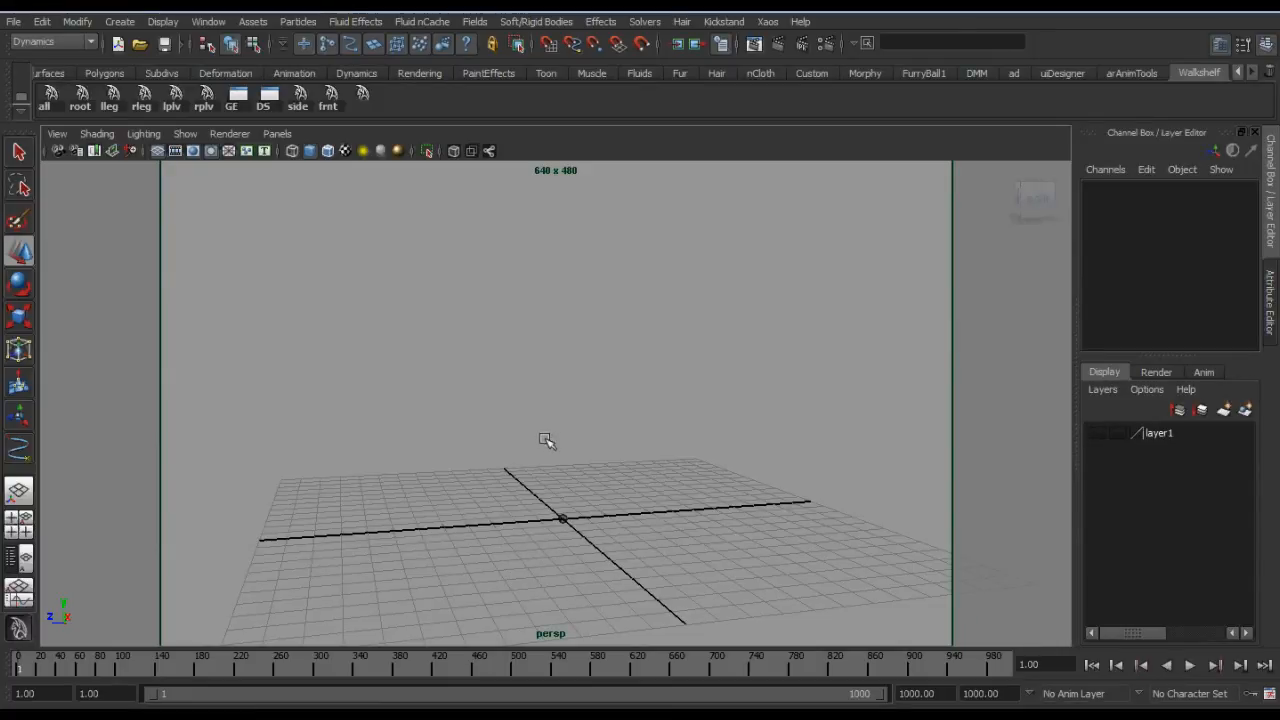
Step: Play the simulation, stop it at about frame 51, and view the orange cone trail up close
key(alt+v)
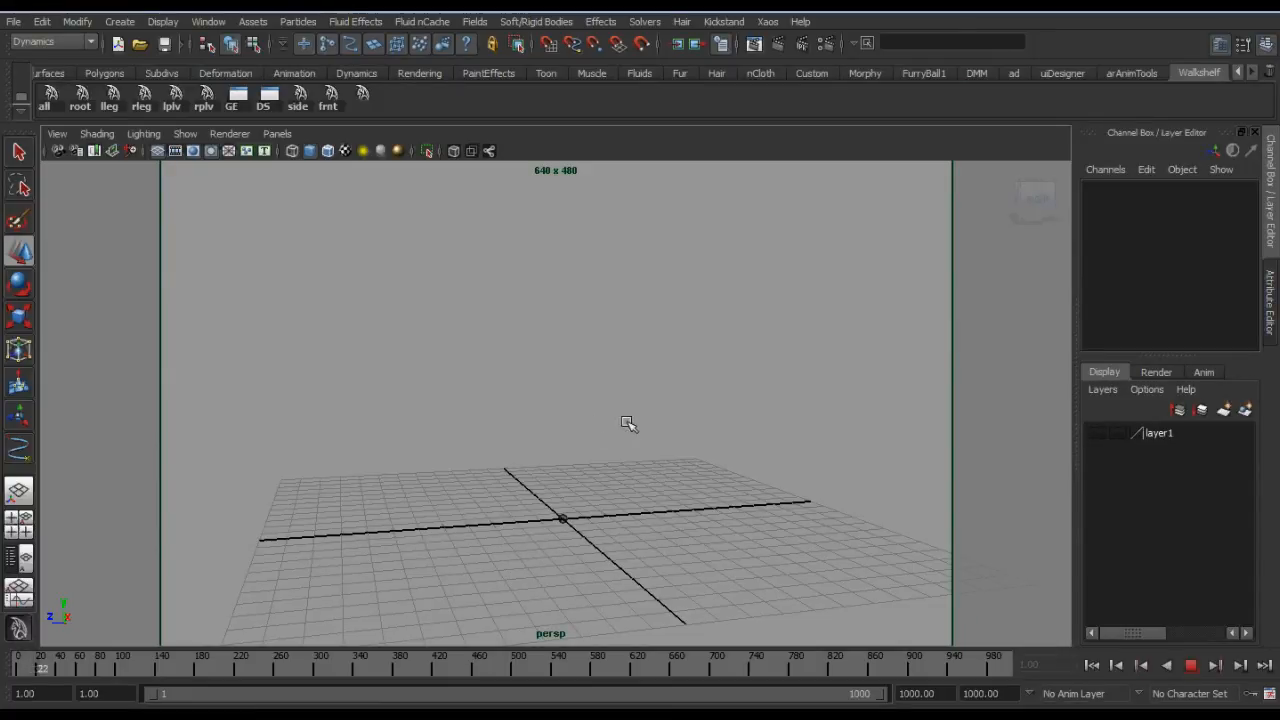
key(alt+v)
alt+right_drag(593, 429, 770, 650)
alt+middle_drag(770, 650, 600, 480)
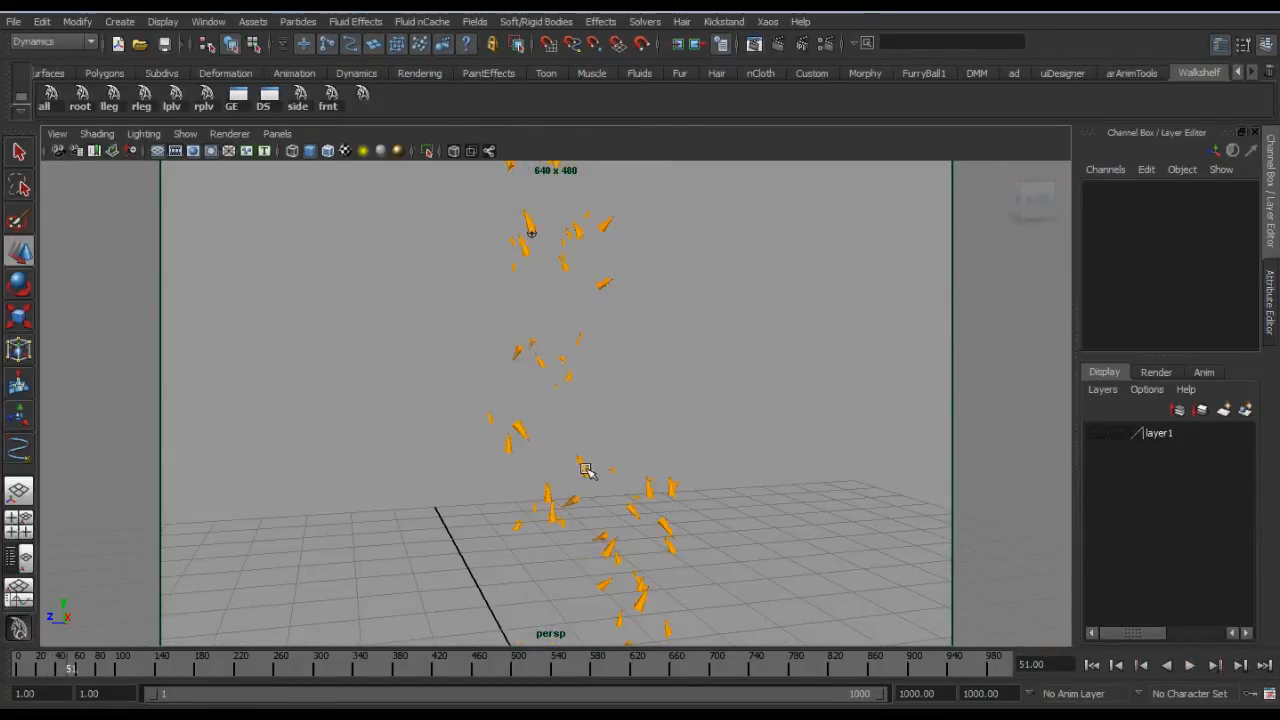
Step: Select the trail particles and display the particleShape2 attributes
click(573, 453)
key(ctrl+a)
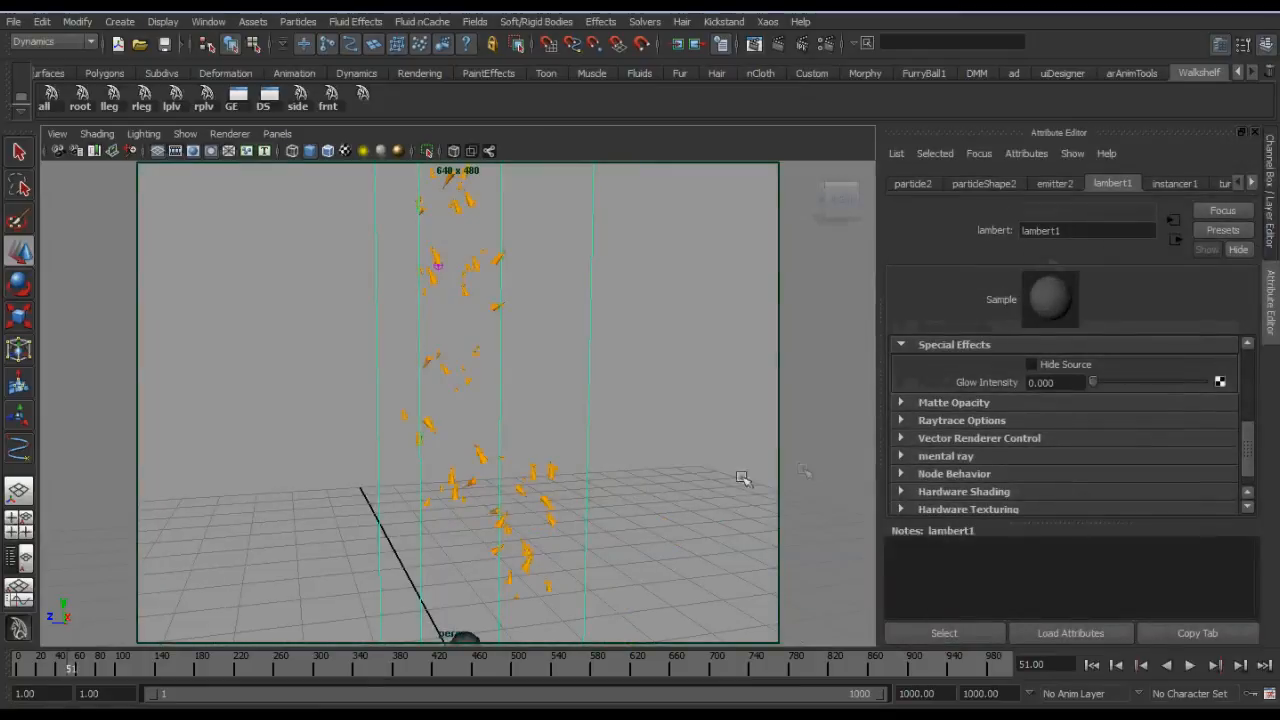
scroll(994, 424, down, 1)
scroll(1034, 410, up, 4)
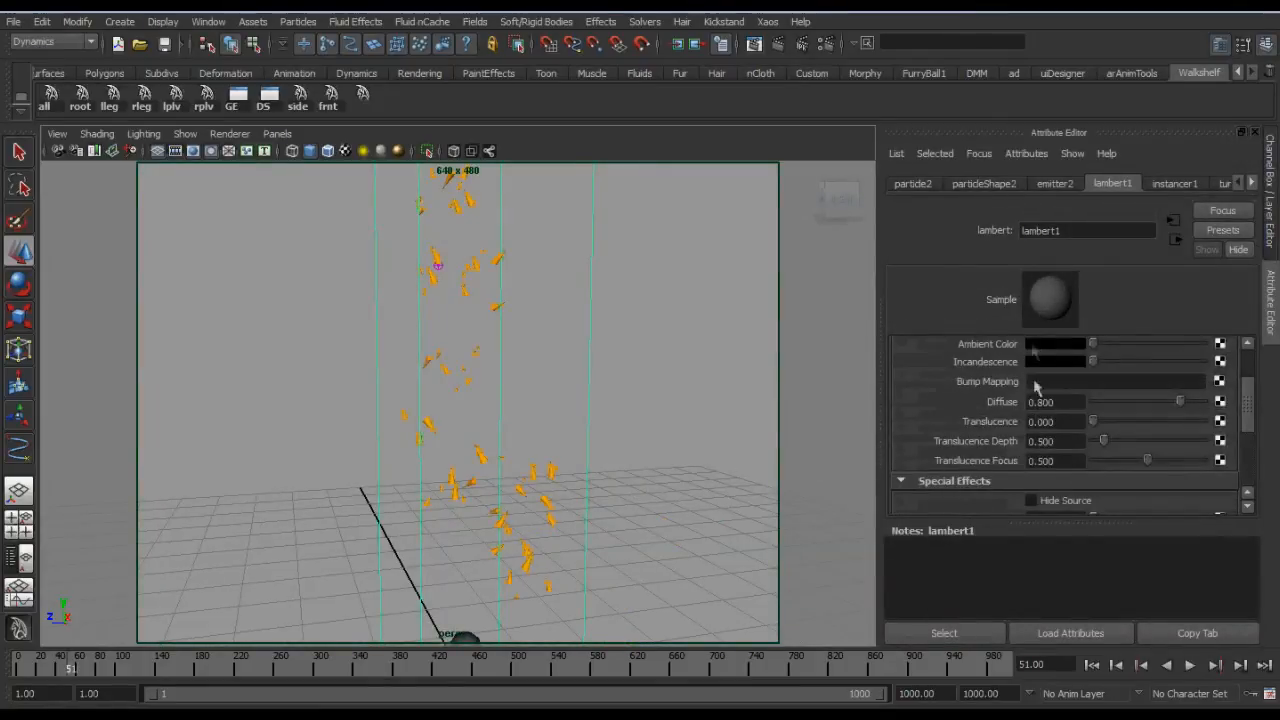
click(988, 184)
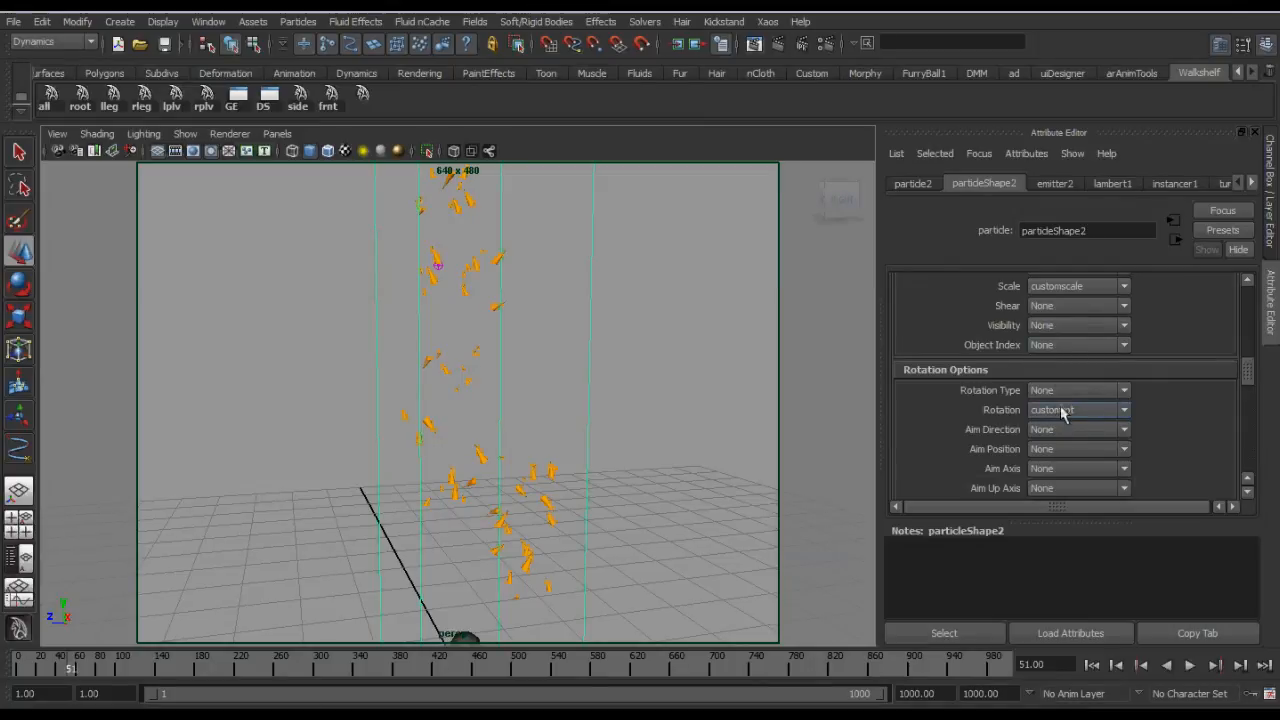
Step: Review the creation expression behind particleShape2's Customrot and Customscale per-particle attributes, and close the Expression Editor
scroll(1080, 340, down, 5)
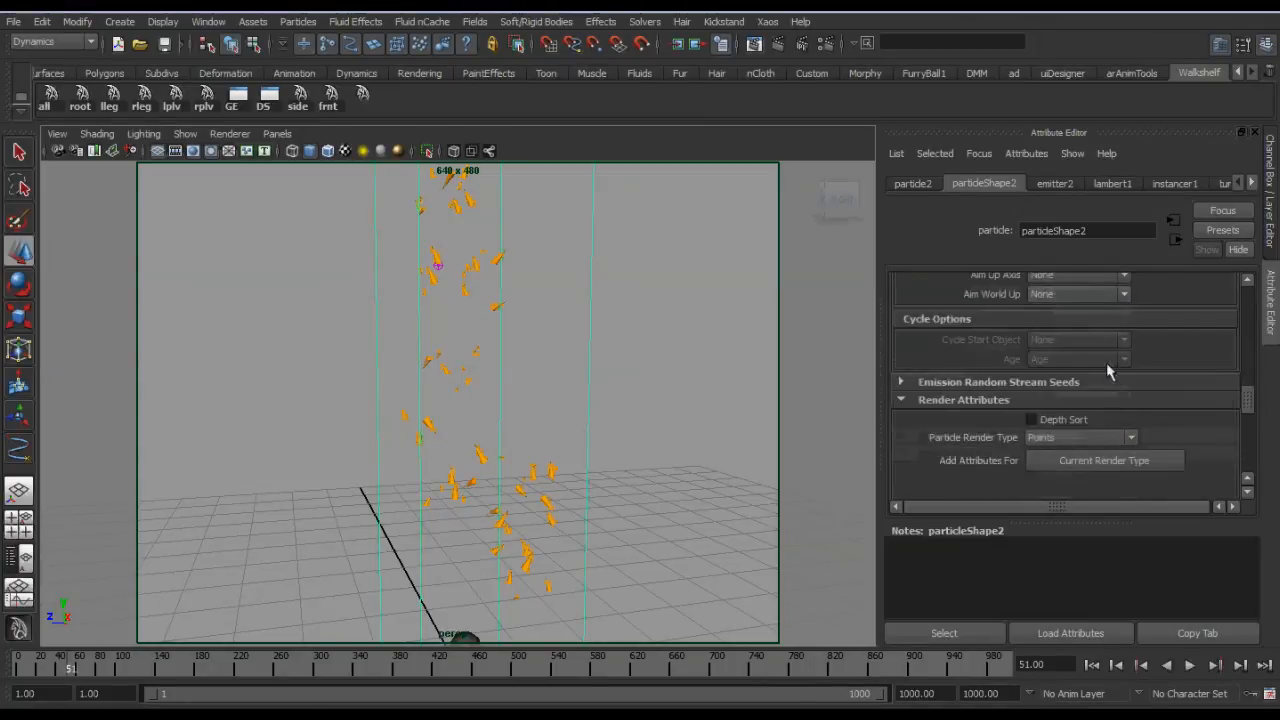
scroll(1106, 396, down, 3)
scroll(1070, 408, up, 1)
scroll(1050, 418, down, 2)
right_click(1050, 374)
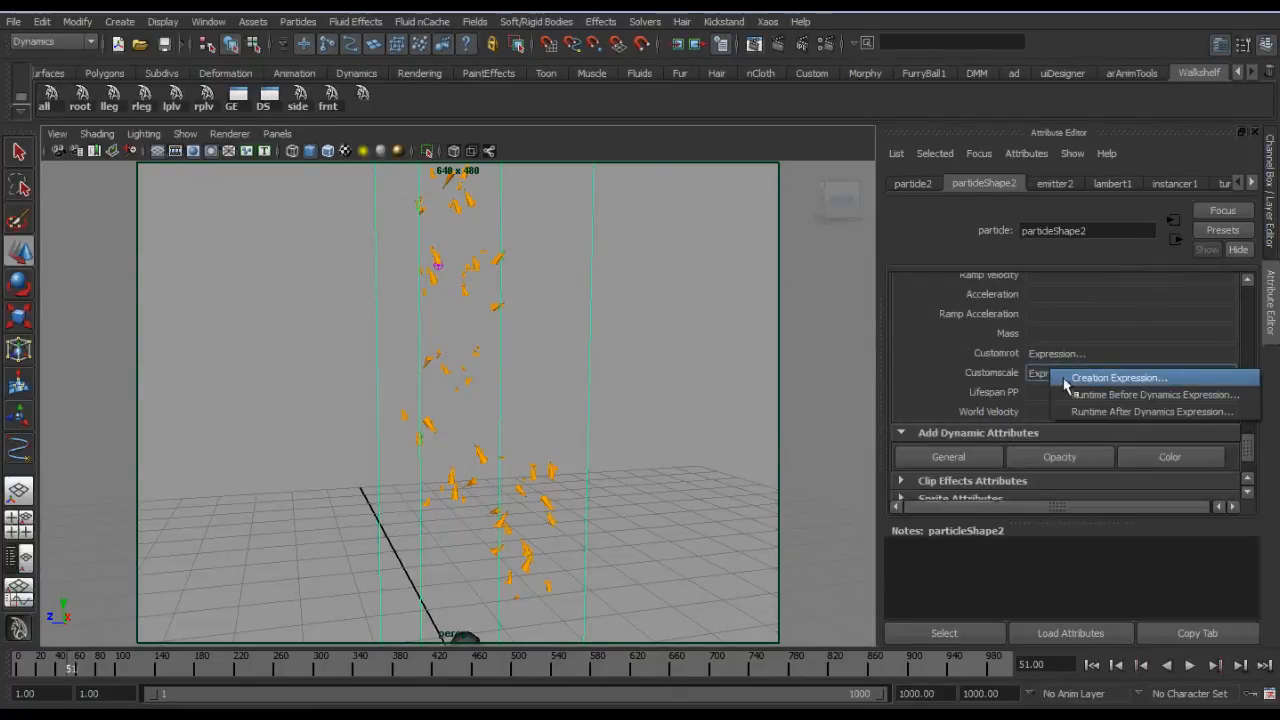
click(1062, 379)
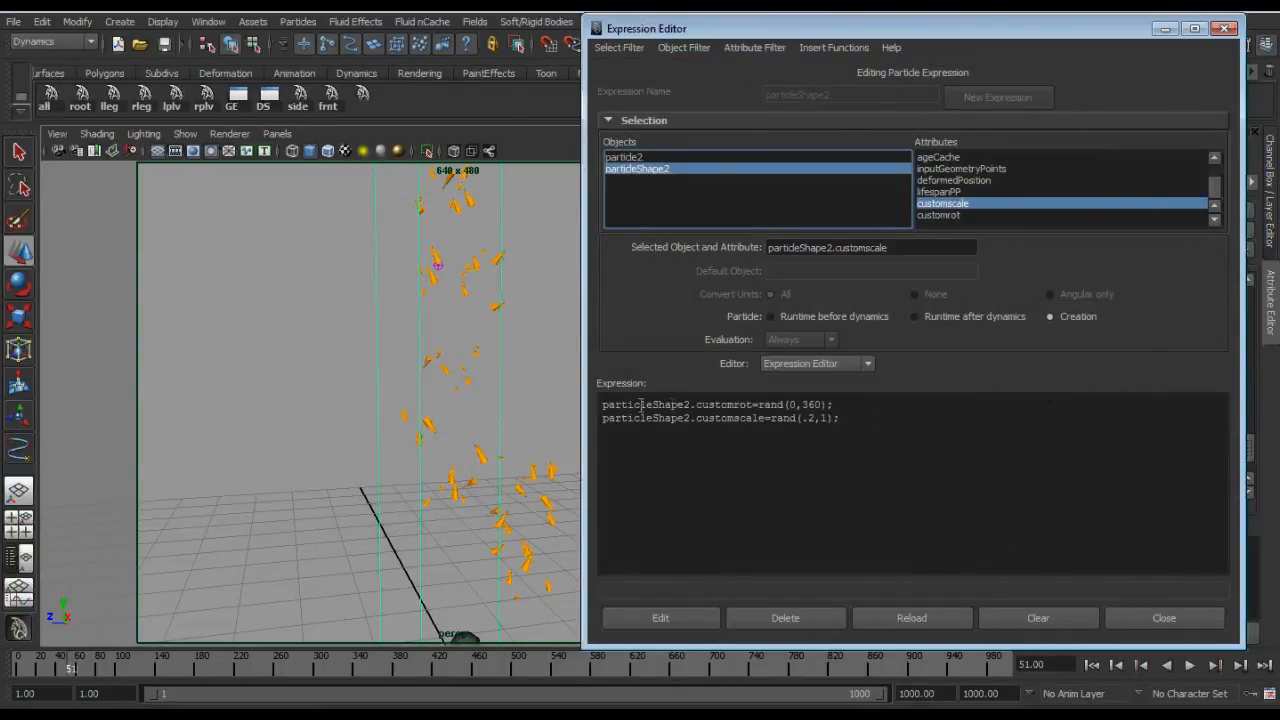
click(1122, 620)
Step: Return the simulation to frame 1 and replace the Attribute Editor with the Channel Box
scroll(1098, 410, up, 5)
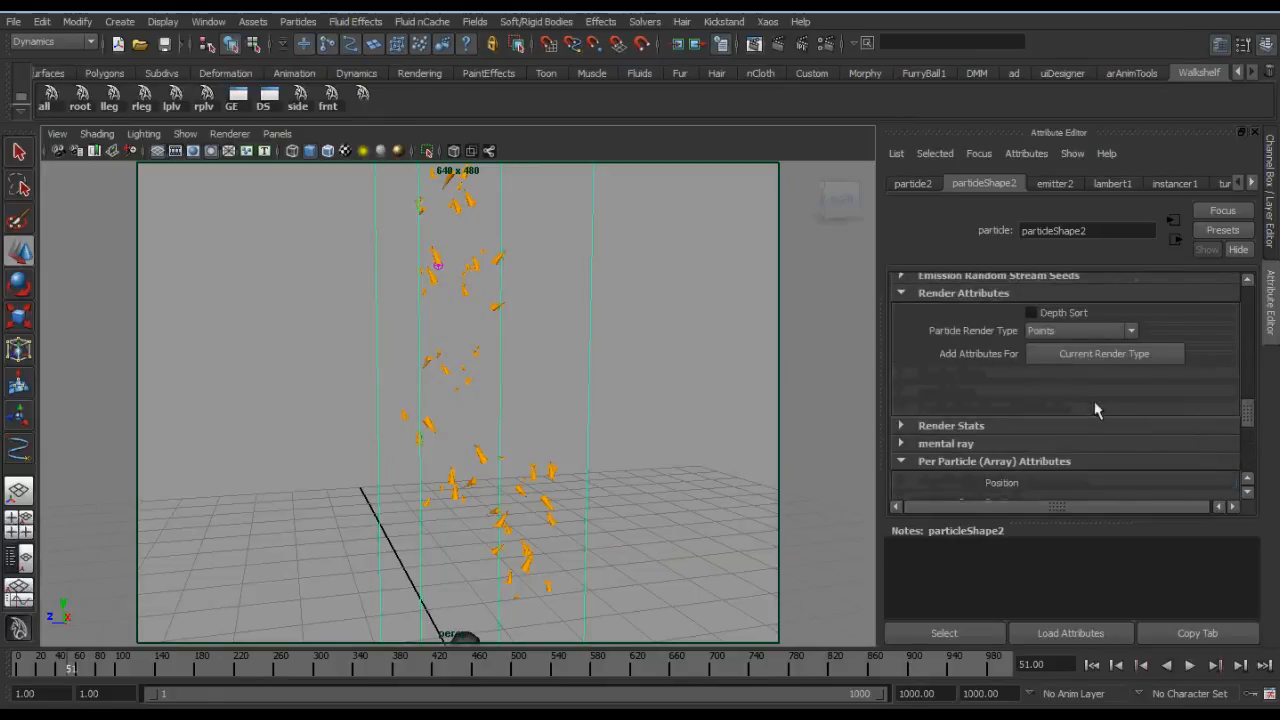
scroll(1095, 410, up, 4)
alt+drag(672, 398, 560, 428)
key(alt+shift+v)
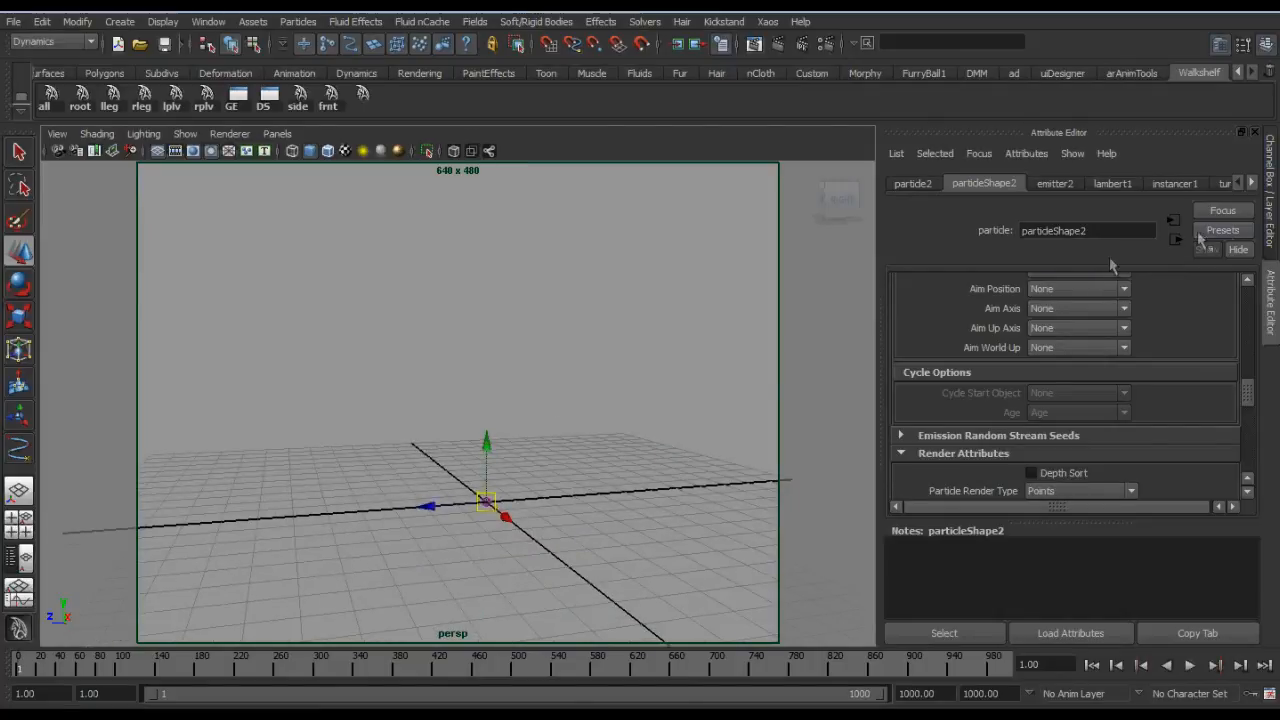
click(1266, 230)
Step: Turn on layer1's visibility and frame the row of four cones up close
alt+right_drag(757, 349, 823, 420)
alt+middle_drag(823, 420, 779, 345)
alt+right_drag(779, 345, 815, 393)
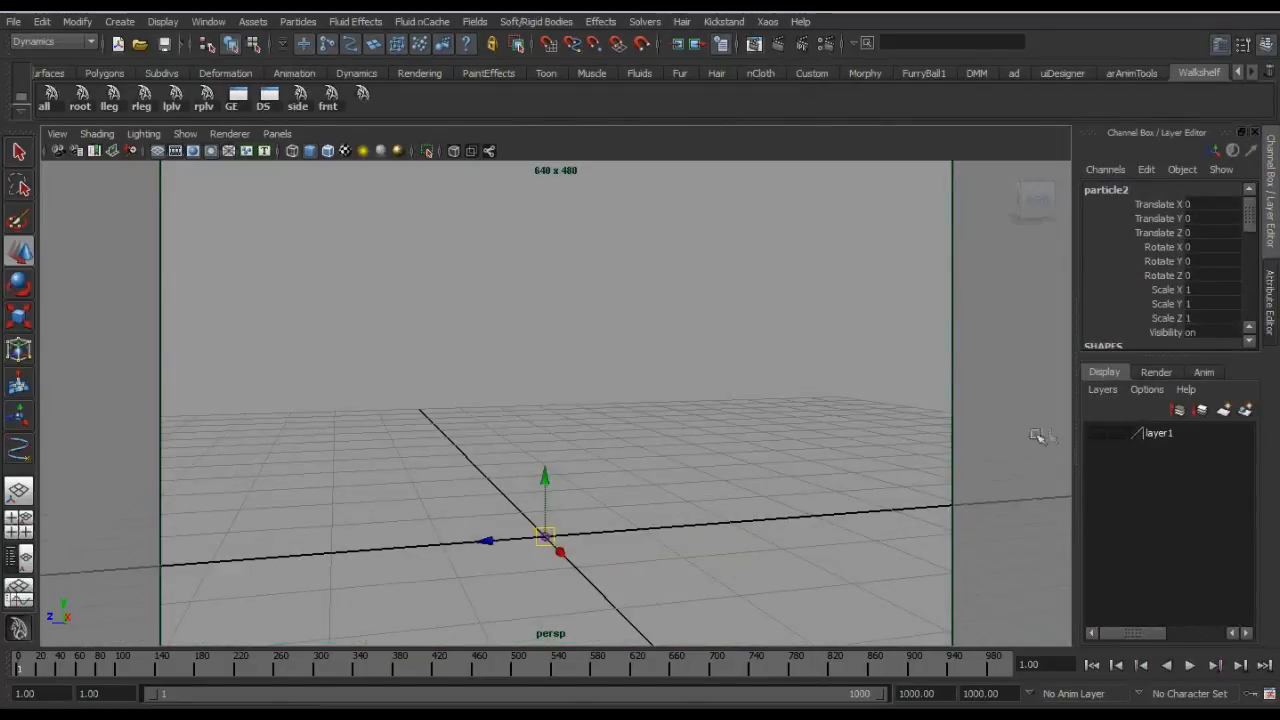
click(1097, 434)
alt+middle_drag(877, 463, 798, 356)
alt+right_drag(798, 356, 869, 461)
alt+middle_drag(869, 461, 888, 497)
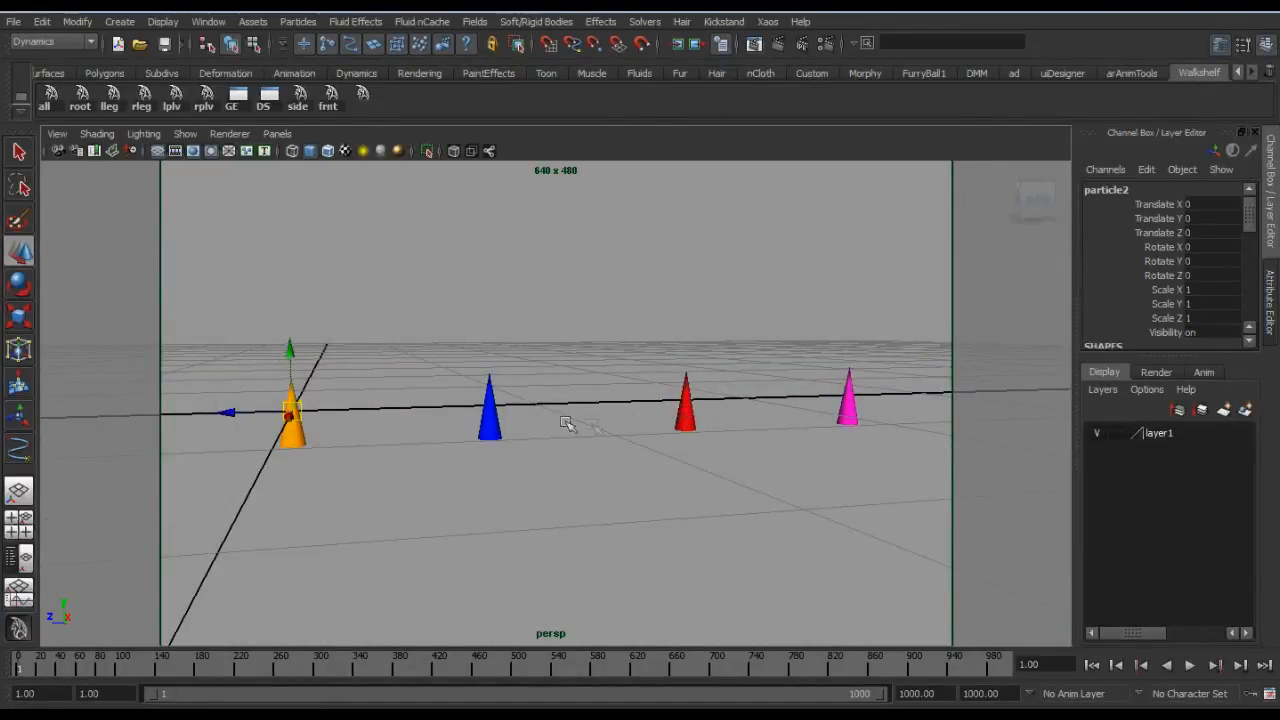
Step: Inspect the Glow Intensity of the red cone's lambert4 material, and switch back to the Channel Box
click(672, 410)
key(ctrl+a)
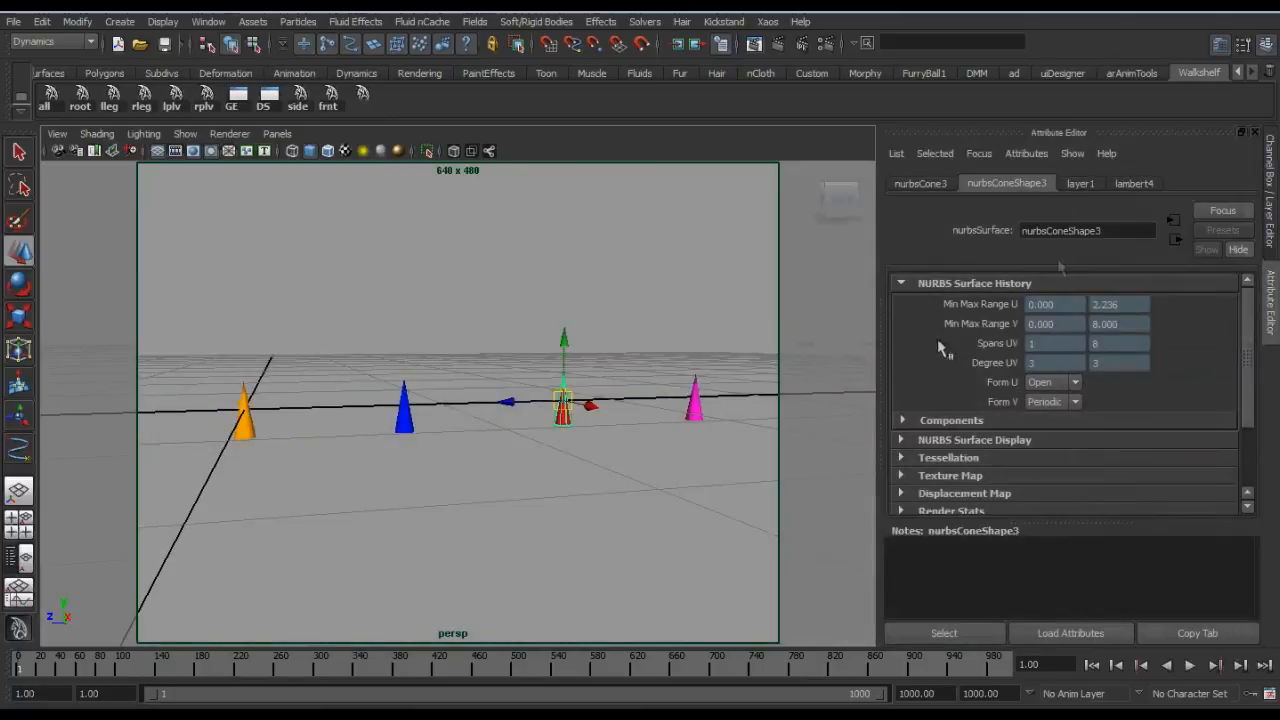
click(1134, 183)
scroll(1020, 430, down, 3)
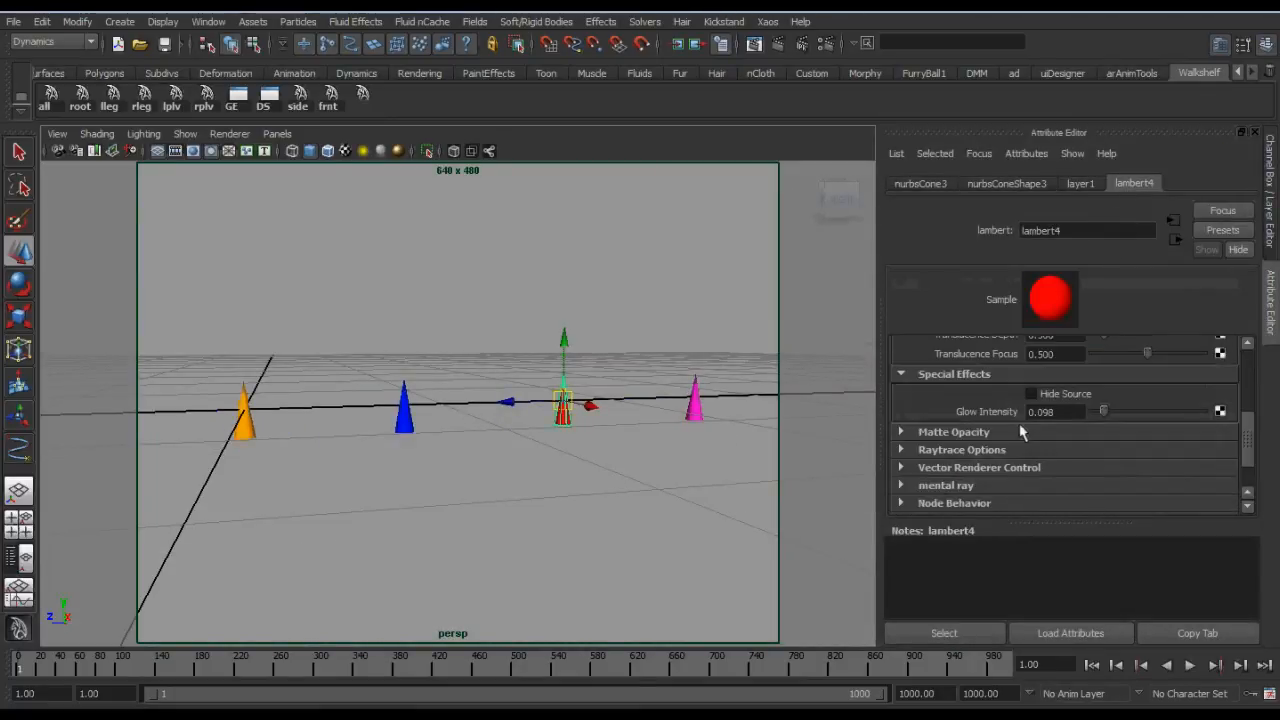
click(1065, 412)
click(1270, 236)
Step: Hide layer1 and deselect the red cone, with the whole grid in view
alt+right_drag(640, 454, 335, 500)
alt+drag(844, 452, 527, 538)
alt+middle_drag(527, 538, 531, 548)
alt+drag(531, 548, 526, 546)
alt+right_drag(526, 546, 543, 566)
alt+middle_drag(543, 566, 545, 580)
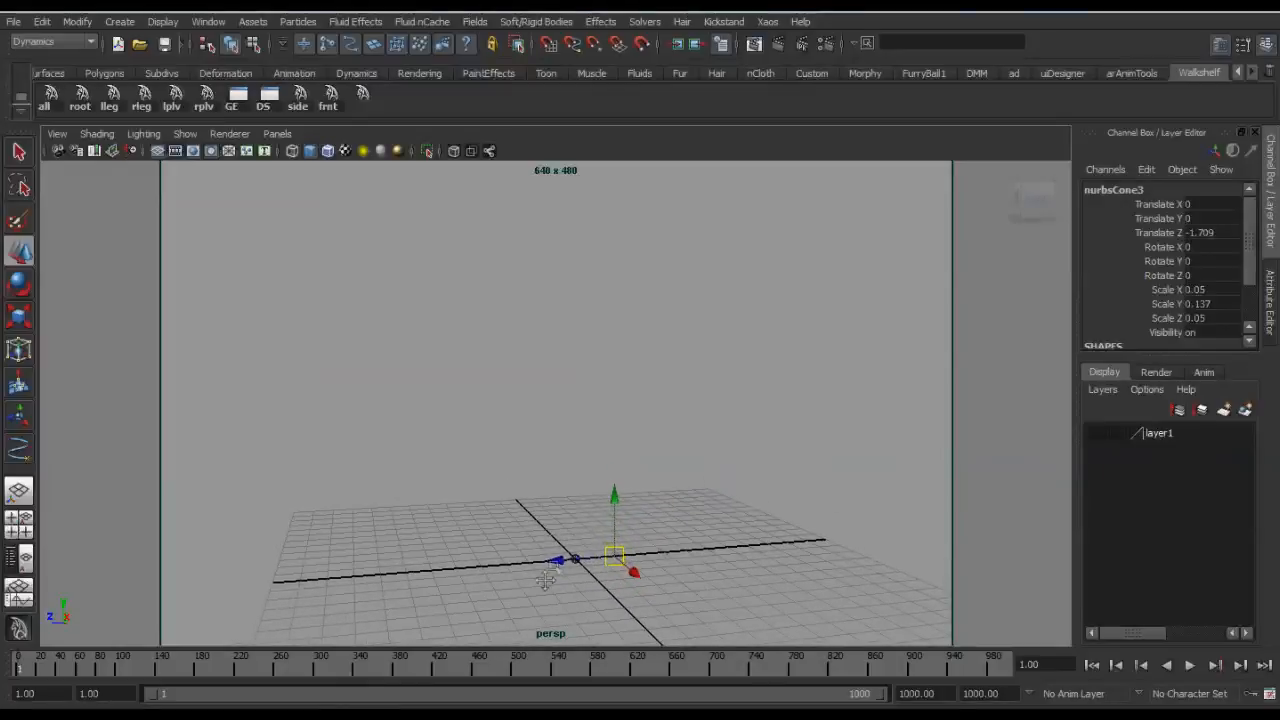
click(651, 482)
alt+drag(651, 486, 577, 491)
Step: Play the simulation to about frame 107, test-render that frame, and close the Render View
key(alt+v)
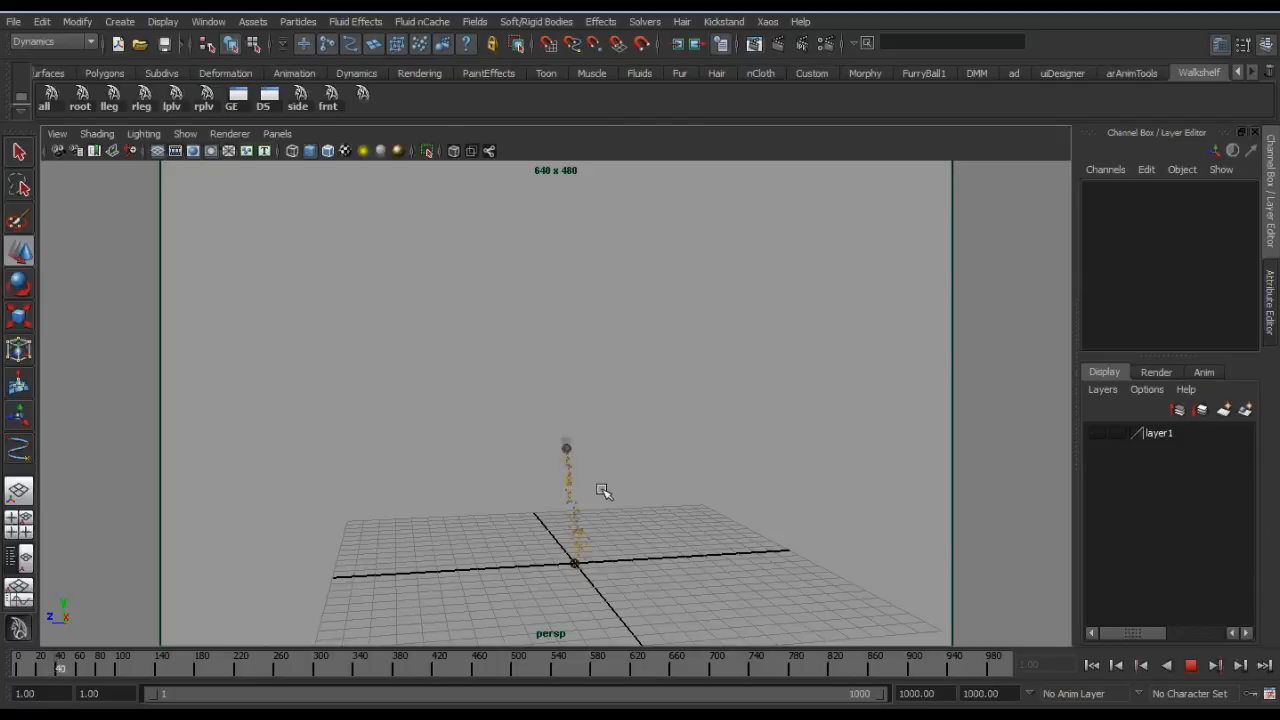
alt+drag(603, 490, 586, 523)
key(alt+v)
key(alt+v)
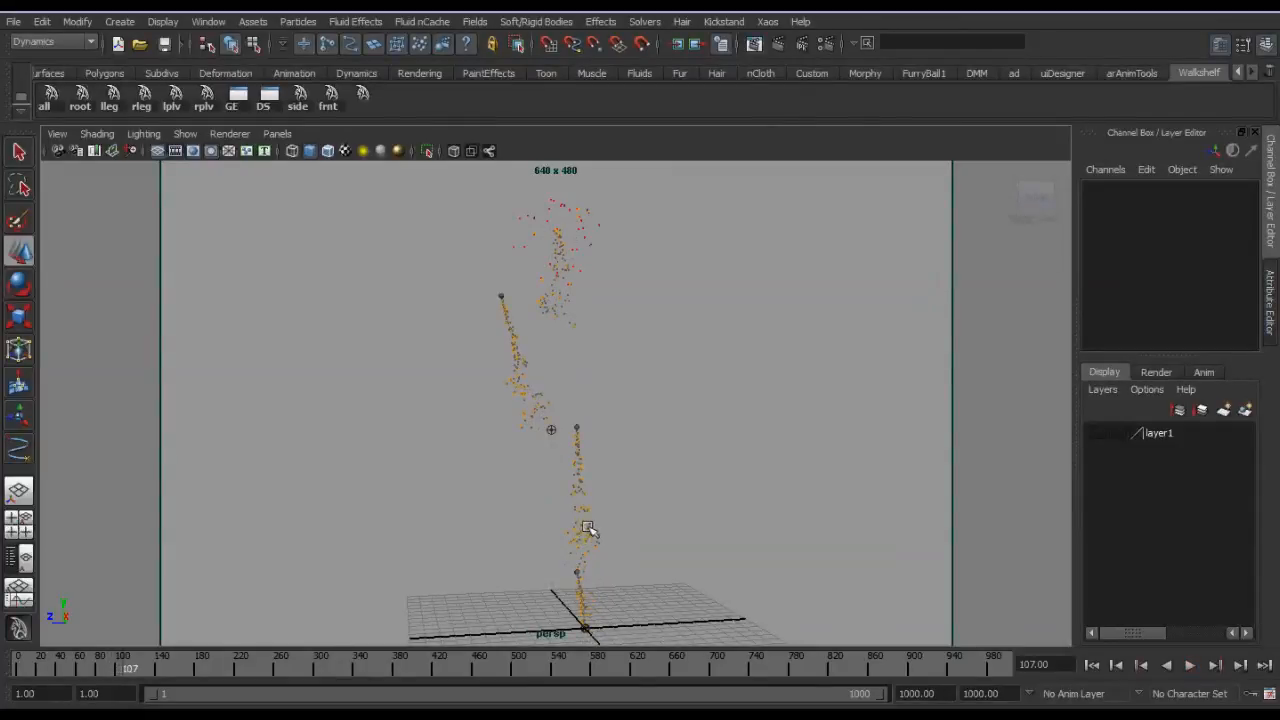
click(758, 43)
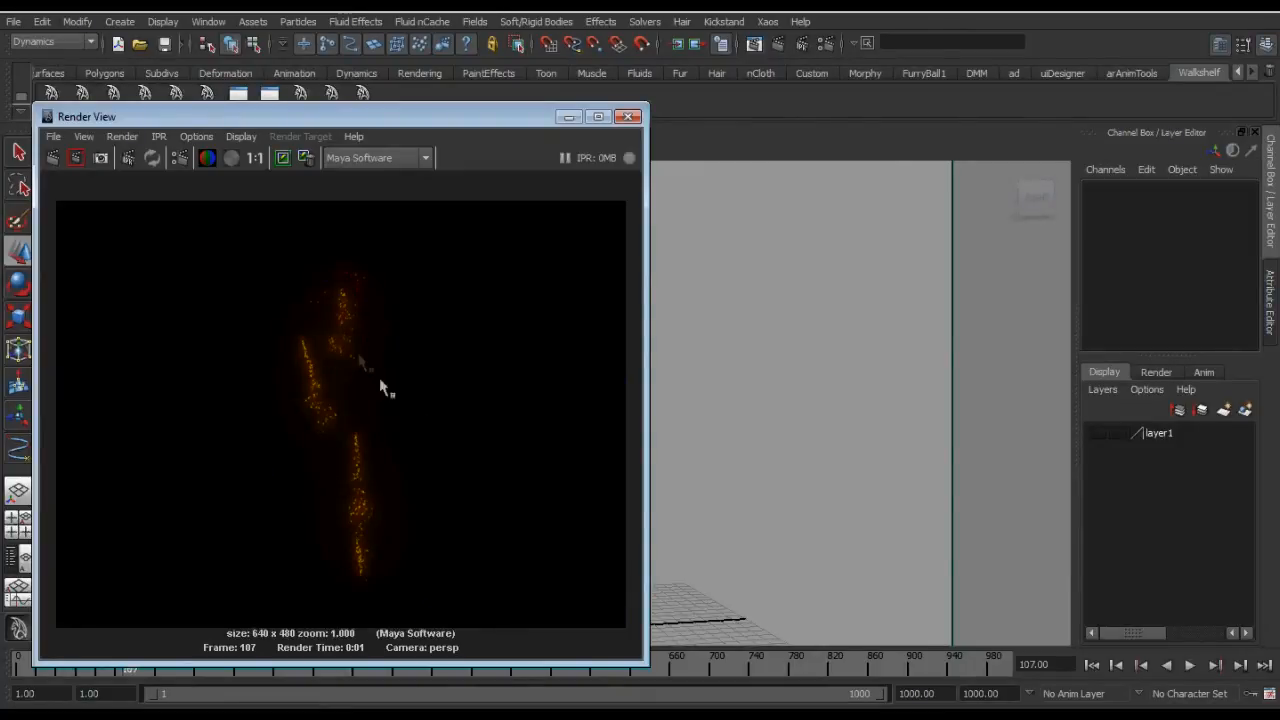
click(629, 117)
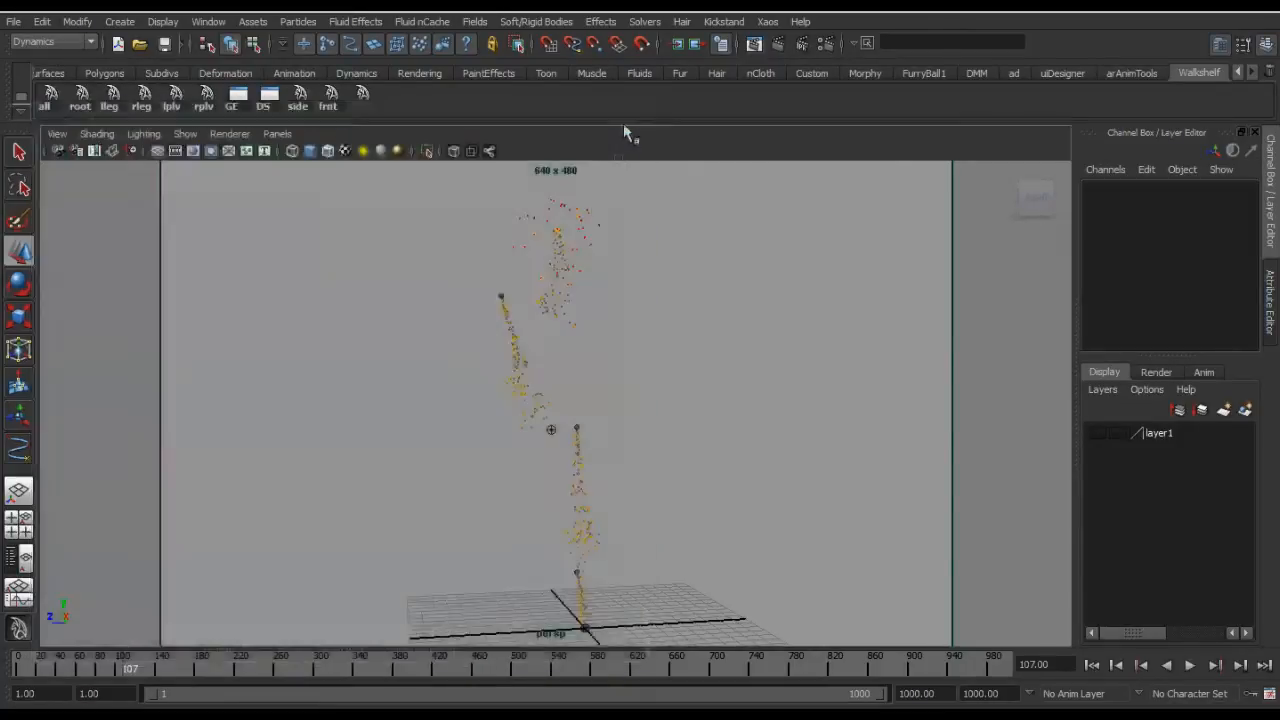
Step: Show layer1 and enlarge the blue, red and magenta cones together, bringing the magenta cone's scale to about 0.076, 0.211, 0.076
alt+drag(617, 277, 671, 402)
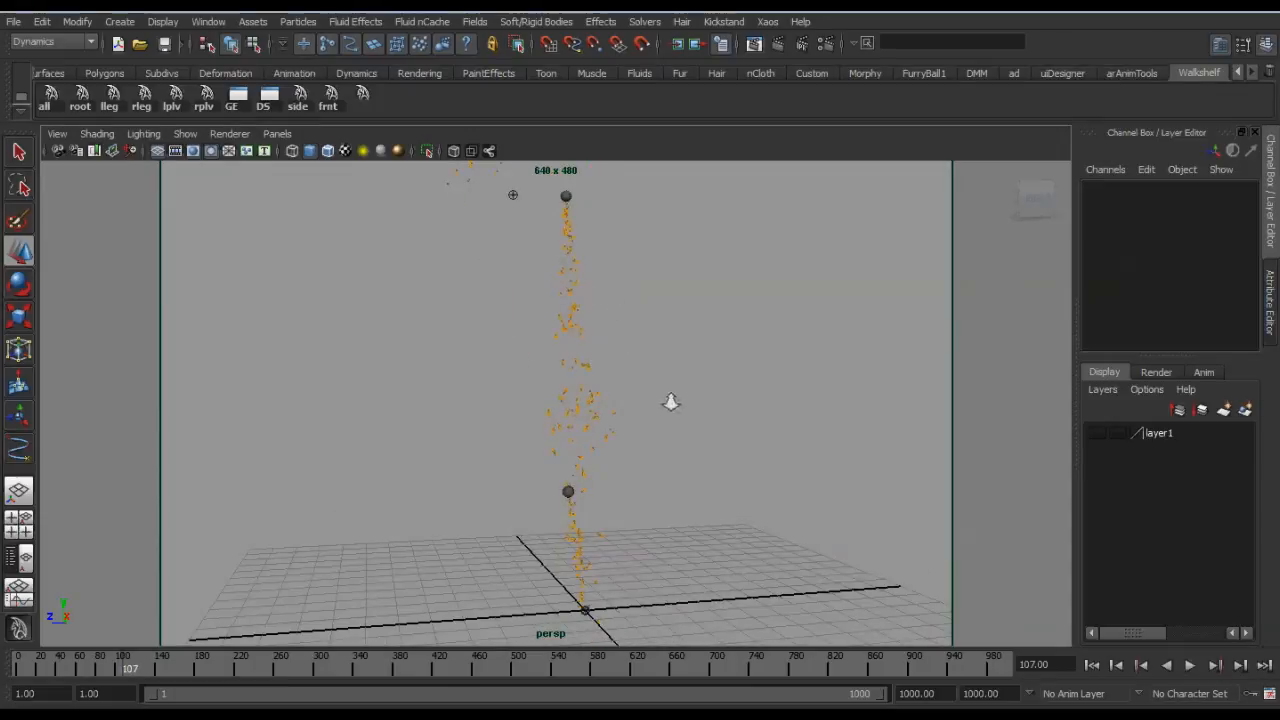
click(1096, 433)
alt+drag(752, 545, 737, 605)
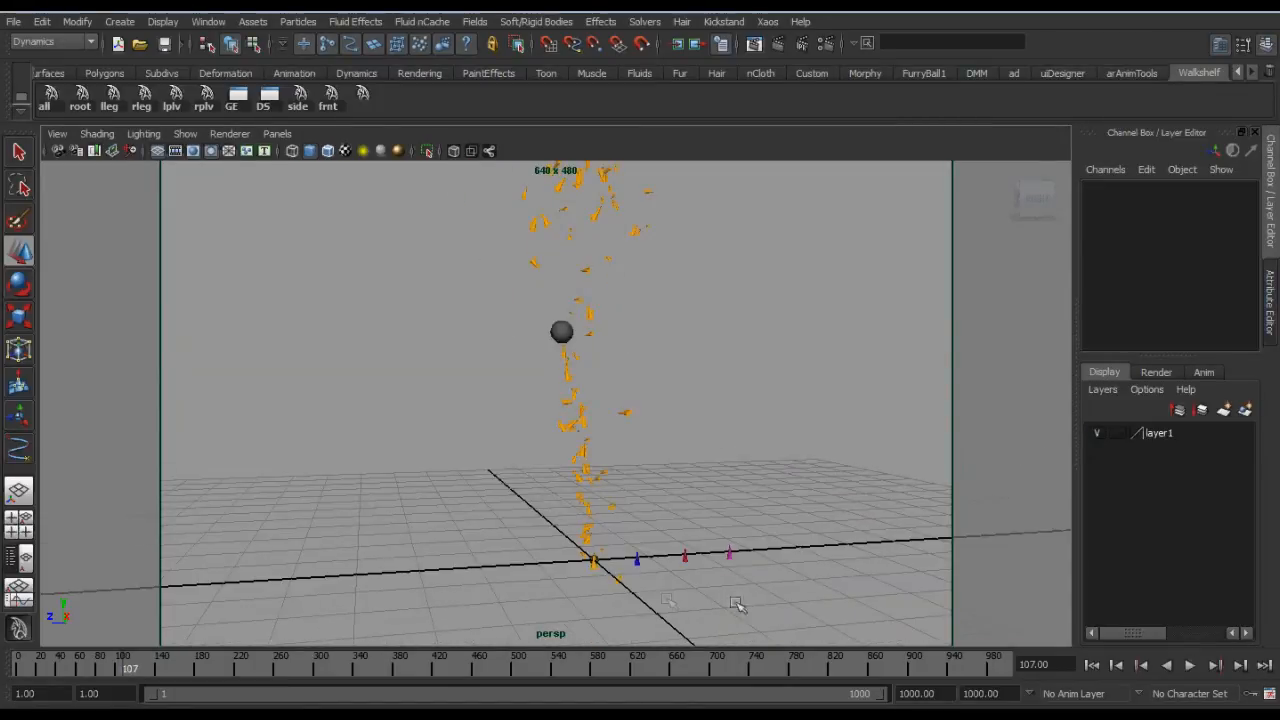
click(731, 560)
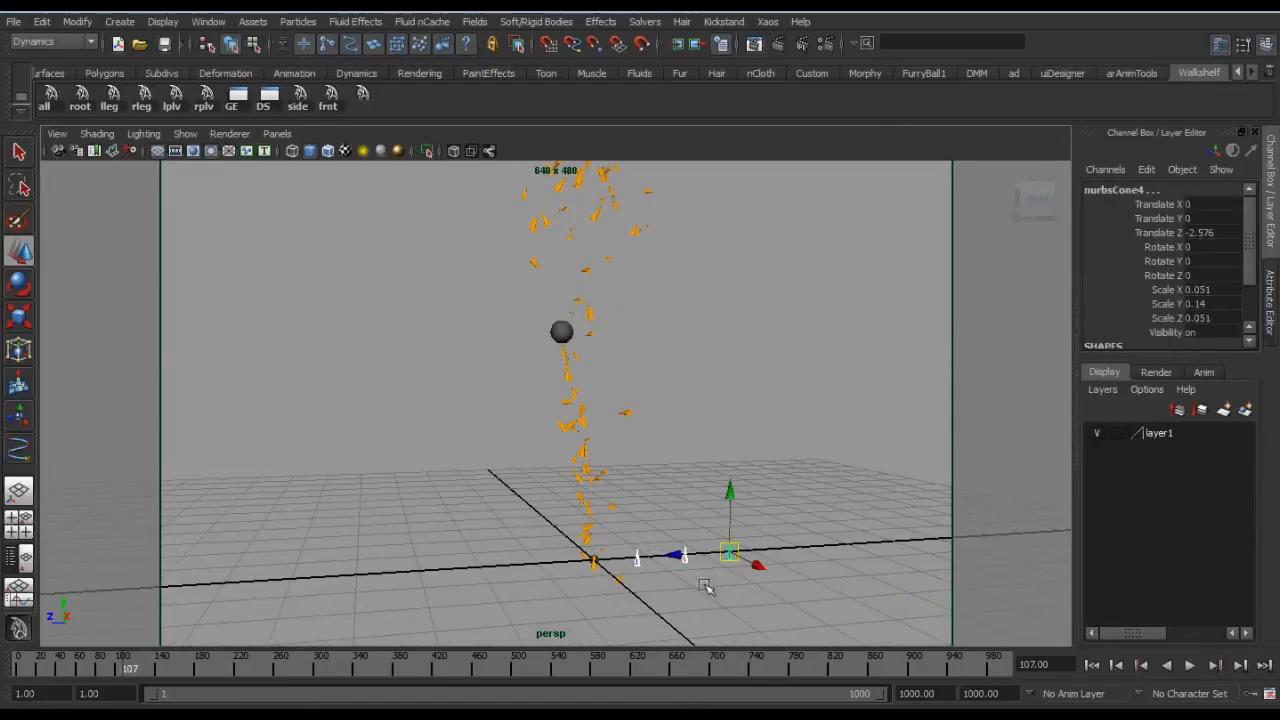
key(r)
middle_drag(715, 586, 727, 587)
Step: Rerun the simulation from frame 1, stop it at about frame 118, and test-render that frame
alt+right_drag(782, 528, 381, 558)
alt+middle_drag(561, 461, 583, 638)
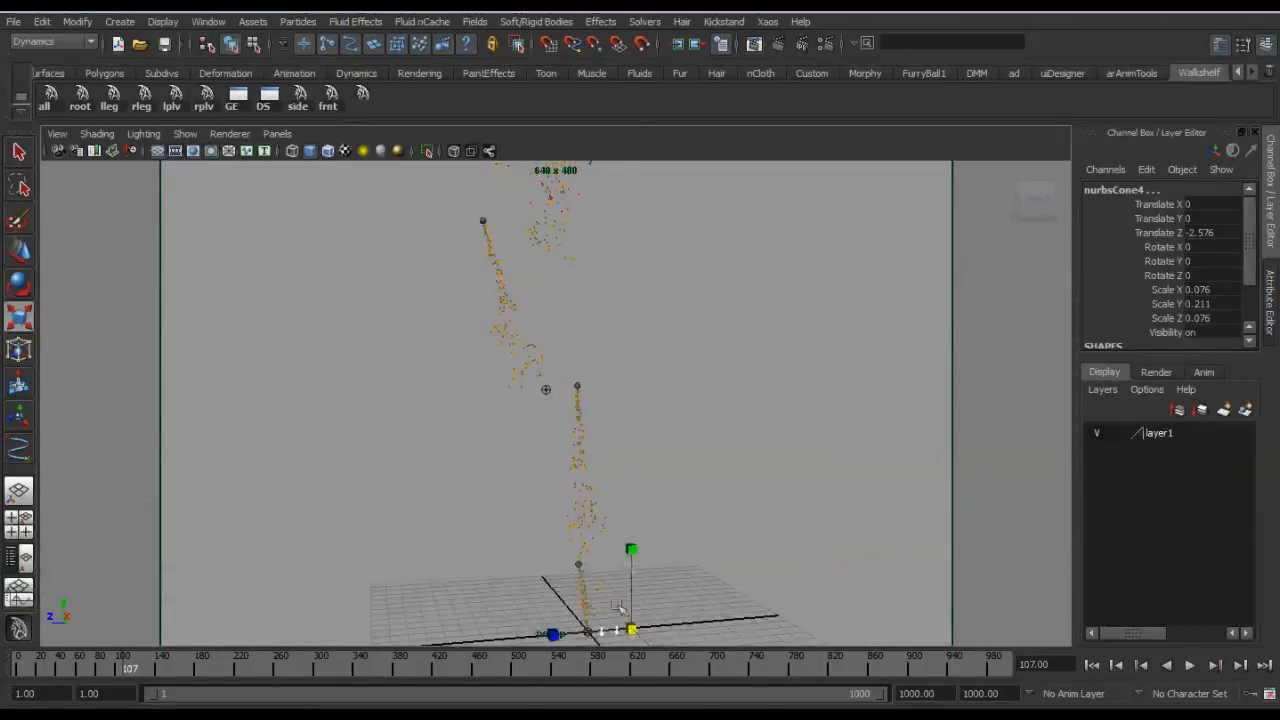
alt+middle_drag(636, 500, 641, 566)
alt+middle_drag(660, 518, 651, 460)
key(alt+shift+v)
key(alt+v)
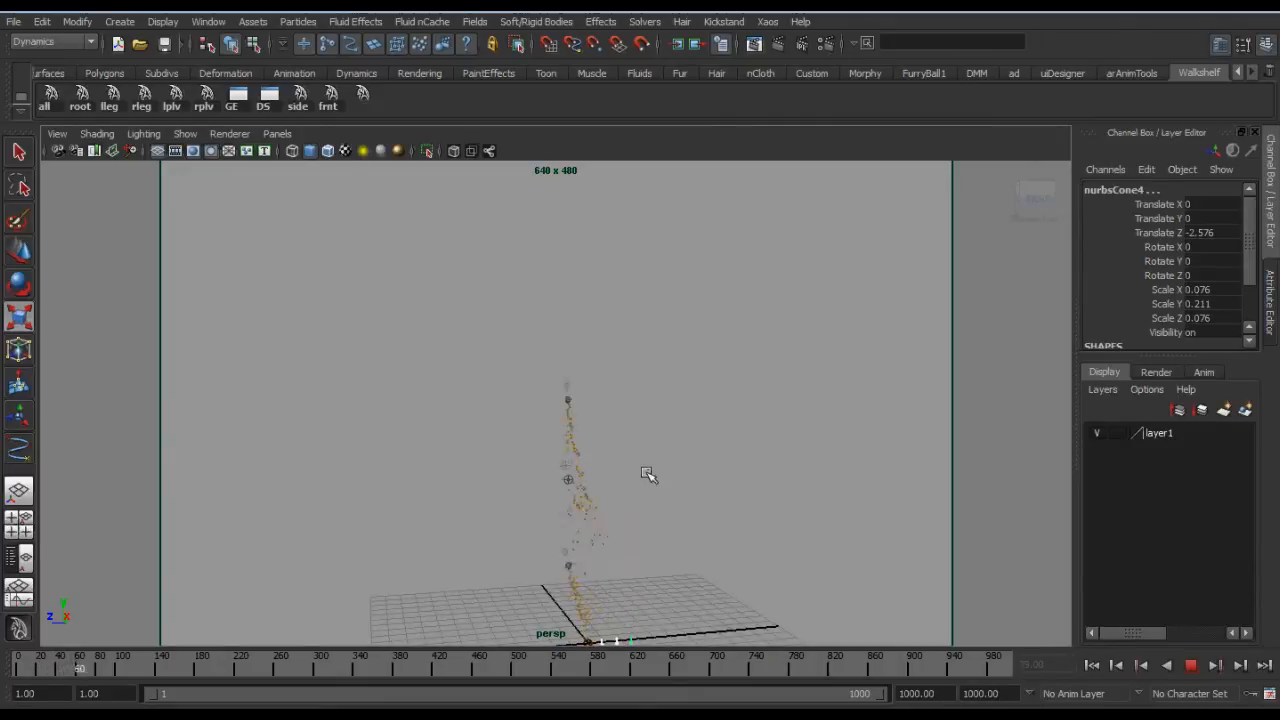
alt+middle_drag(643, 457, 653, 503)
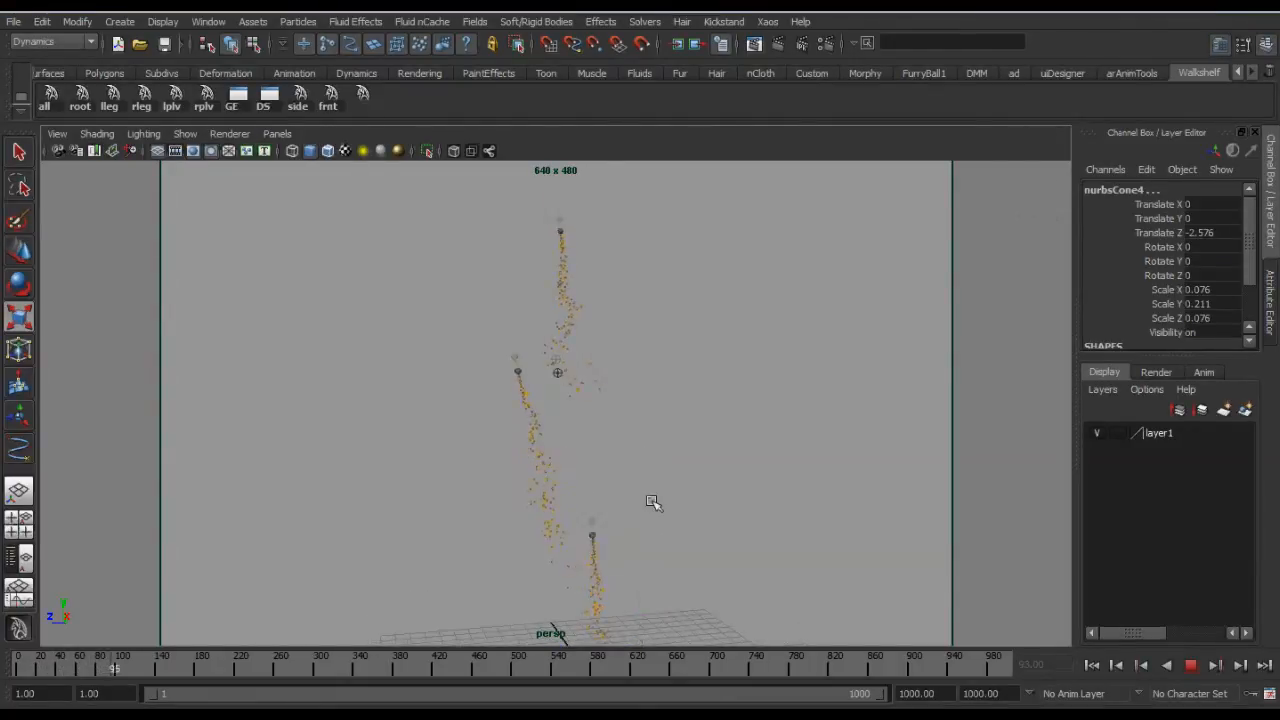
key(alt+v)
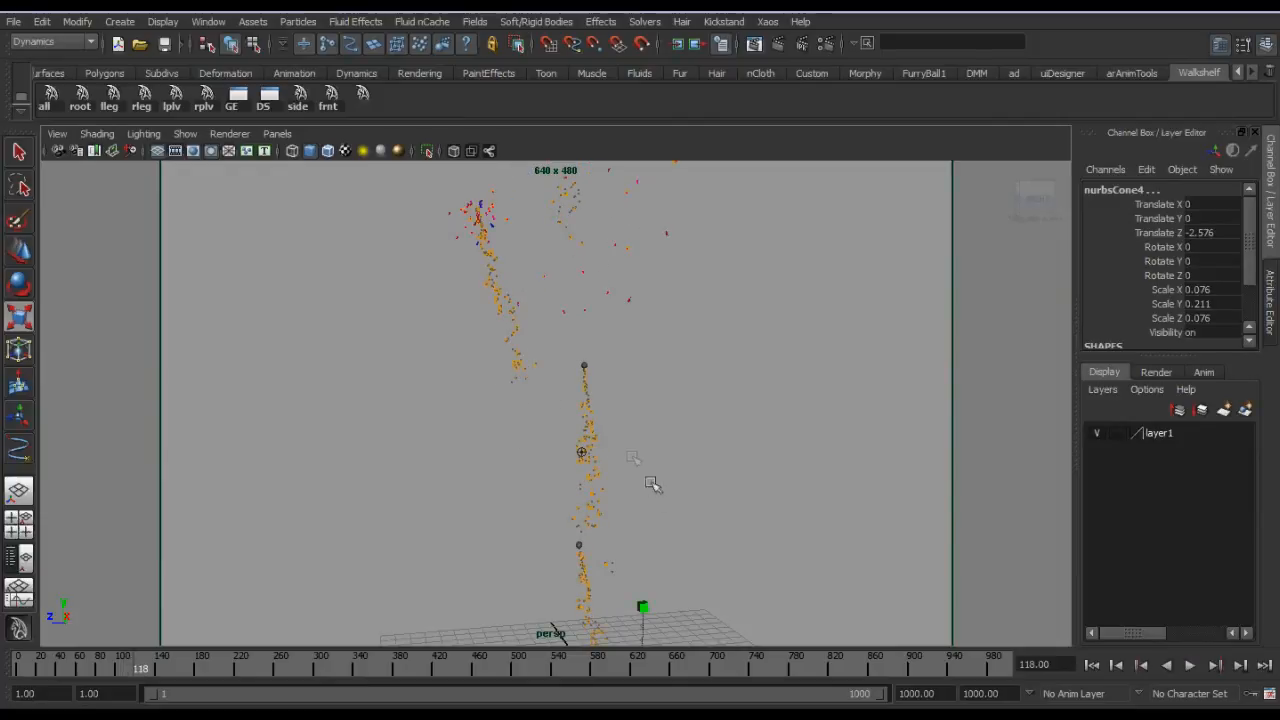
click(777, 44)
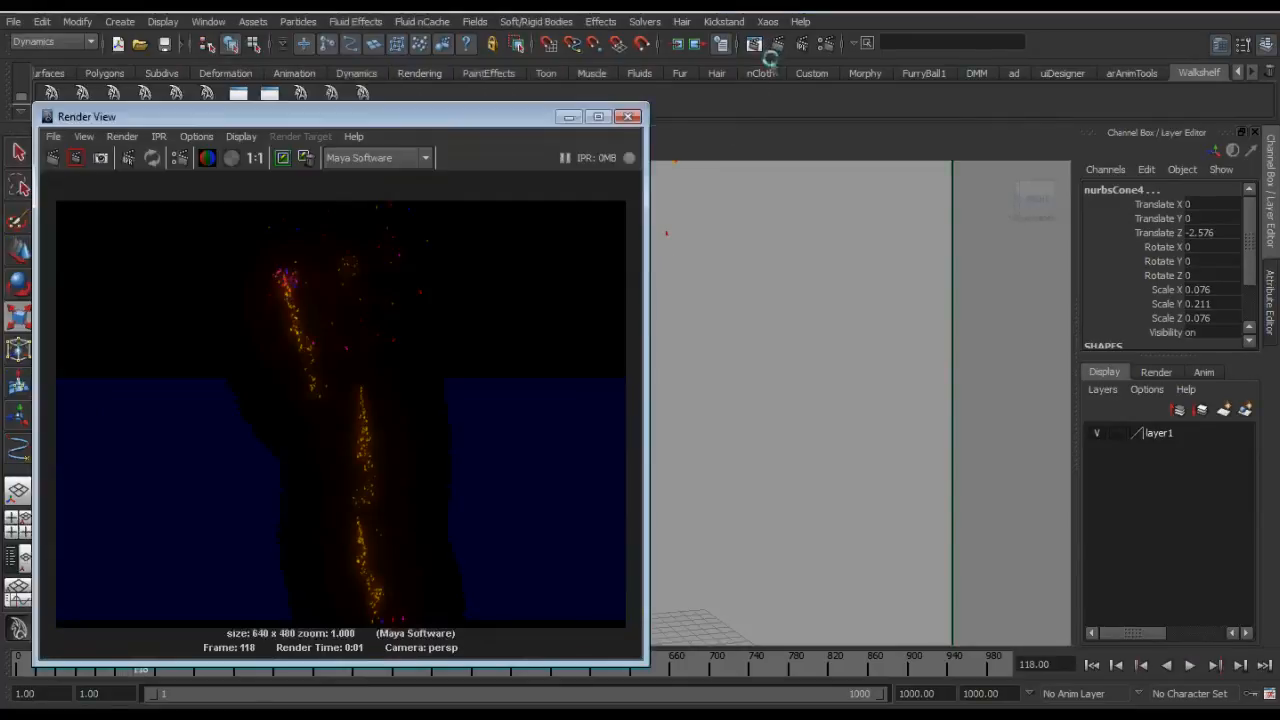